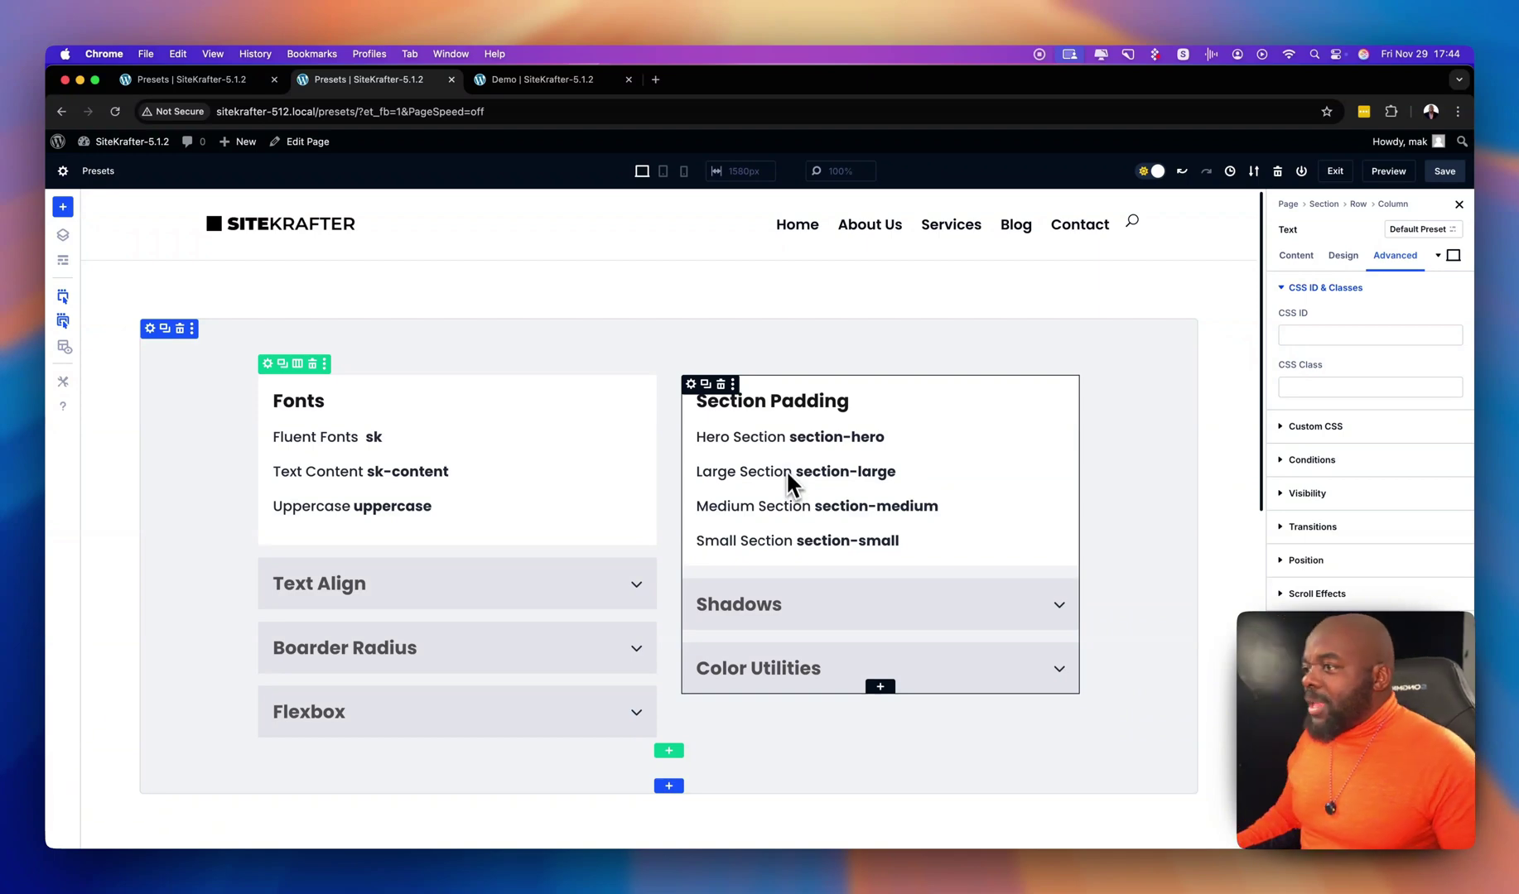
- Assign the CSS class sk to the text module containing Heading 1 to Heading 6, and save the page
scroll(553, 490, "down", 10)
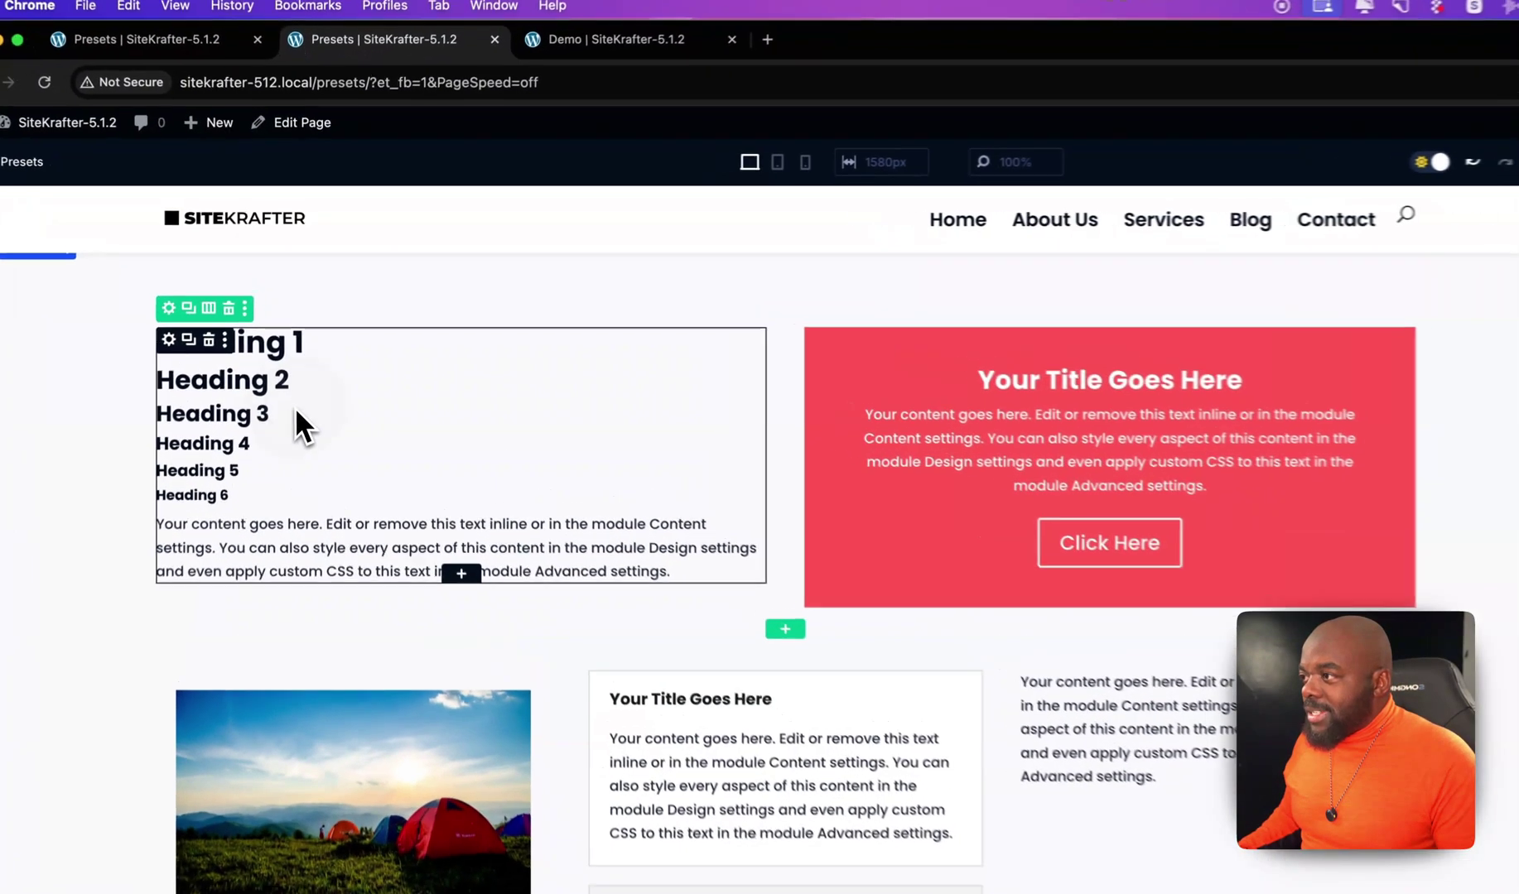
left_click(308, 369)
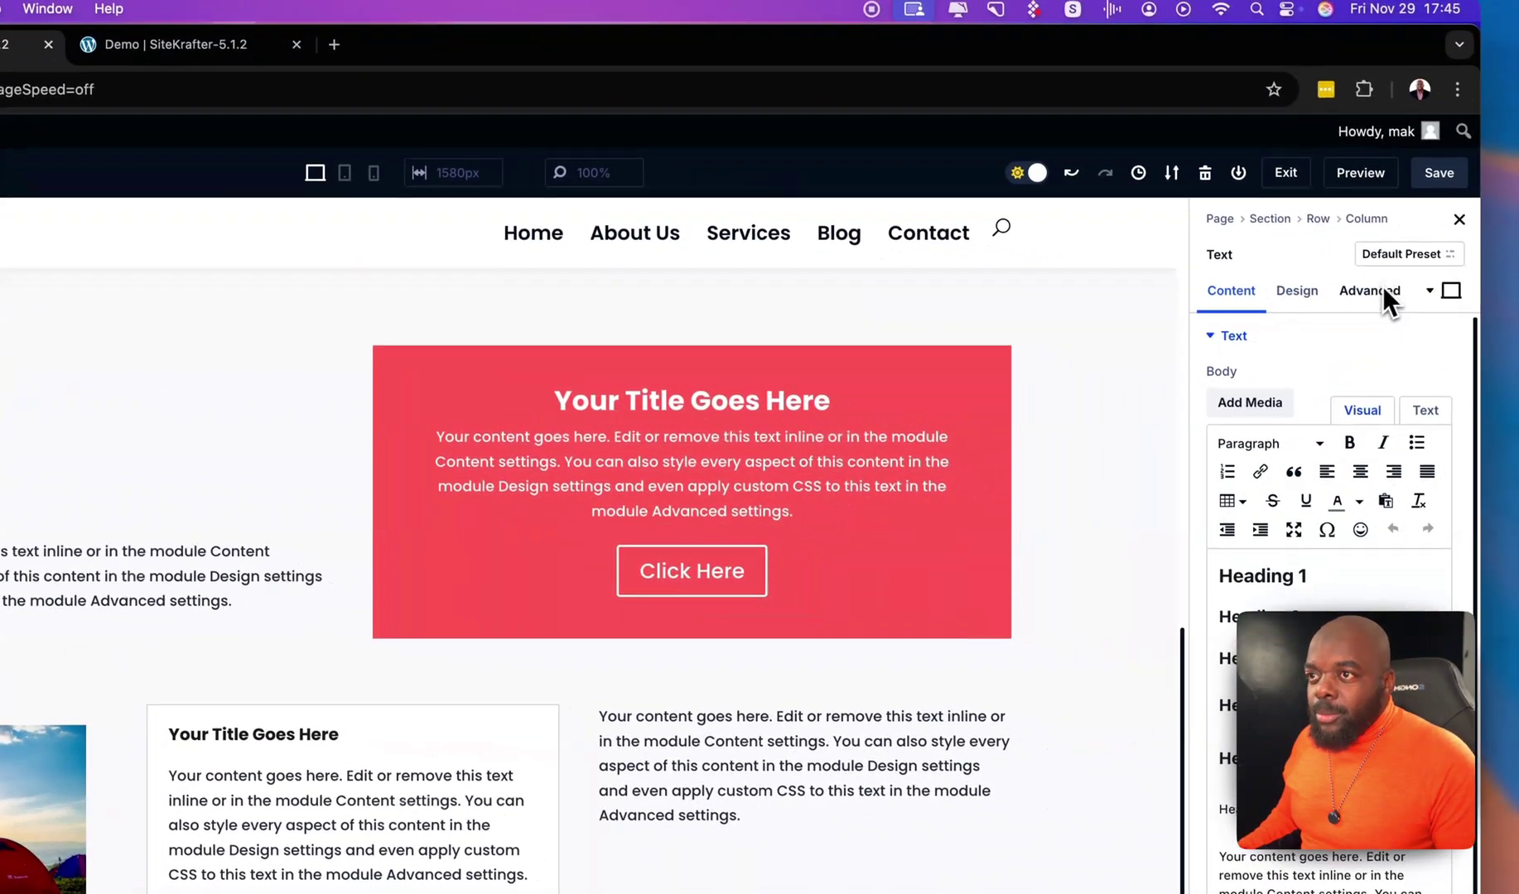
left_click(1383, 290)
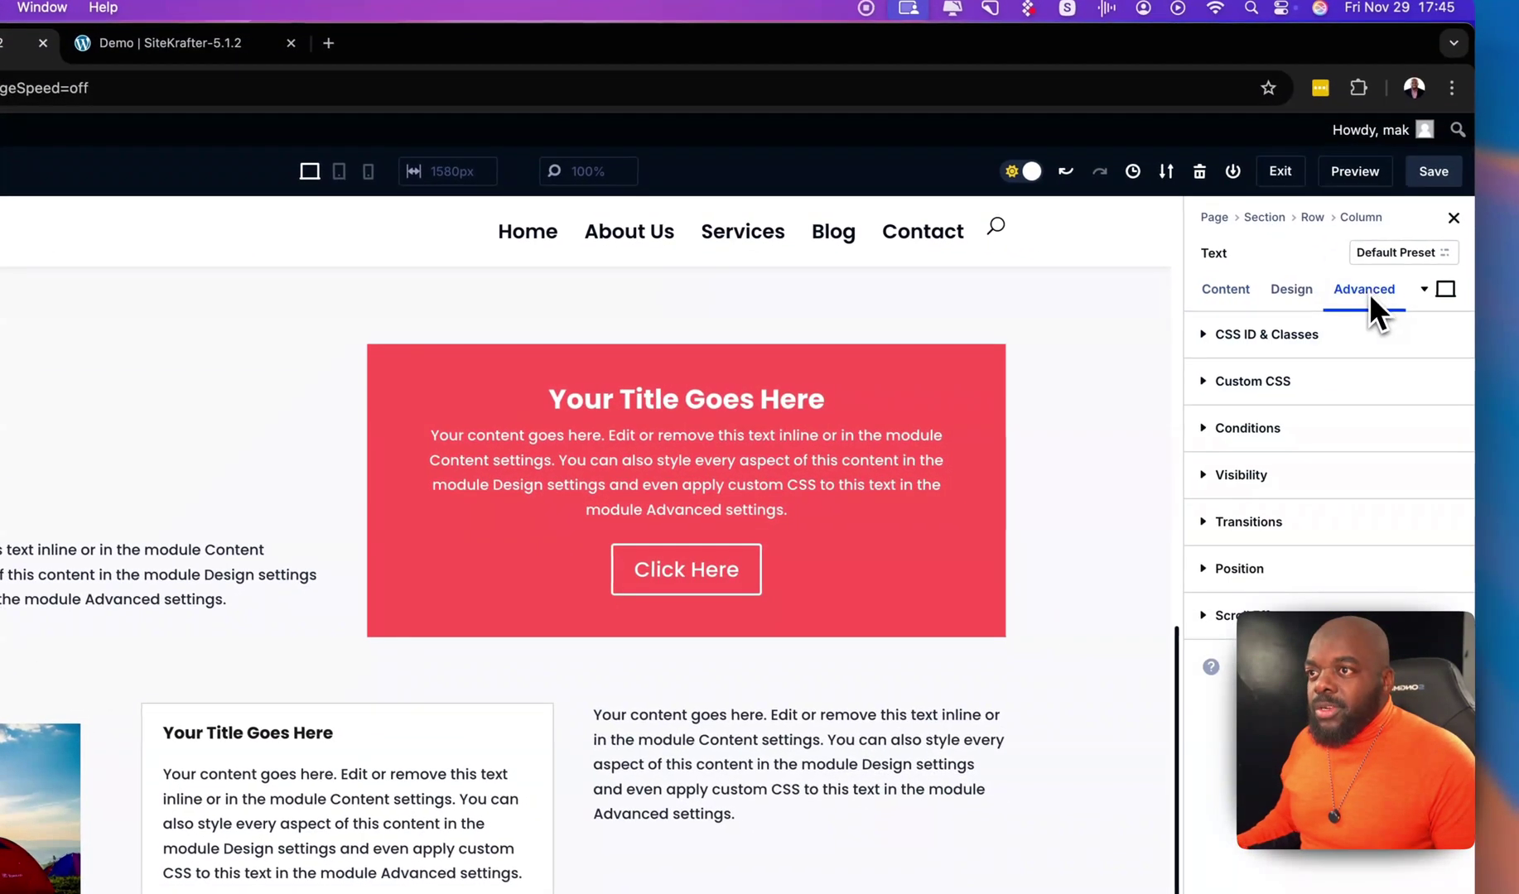
left_click(1327, 334)
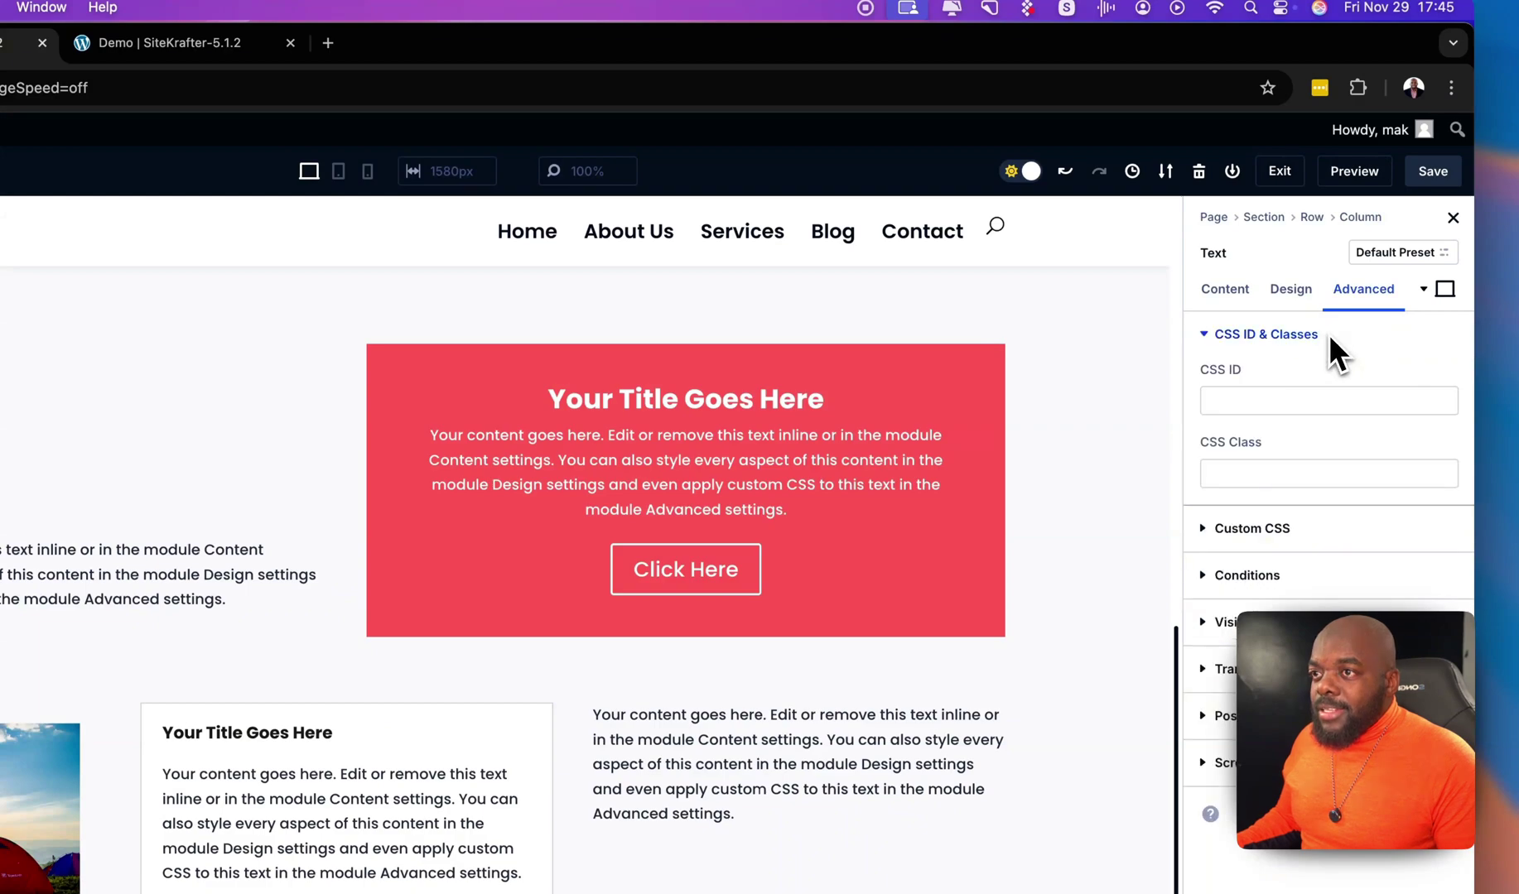
left_click(1256, 477)
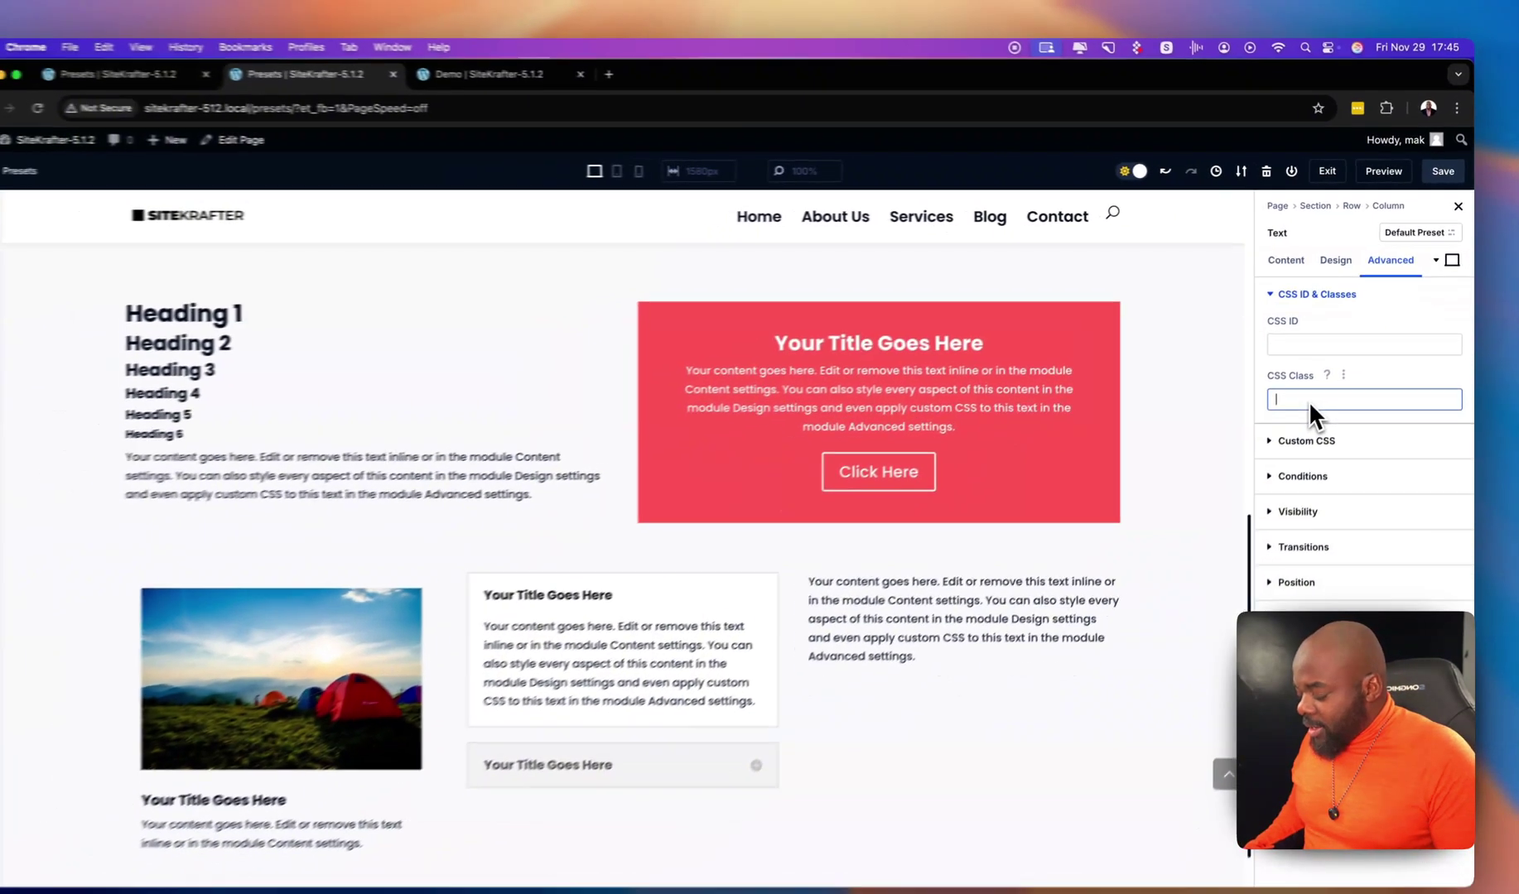
type("sk")
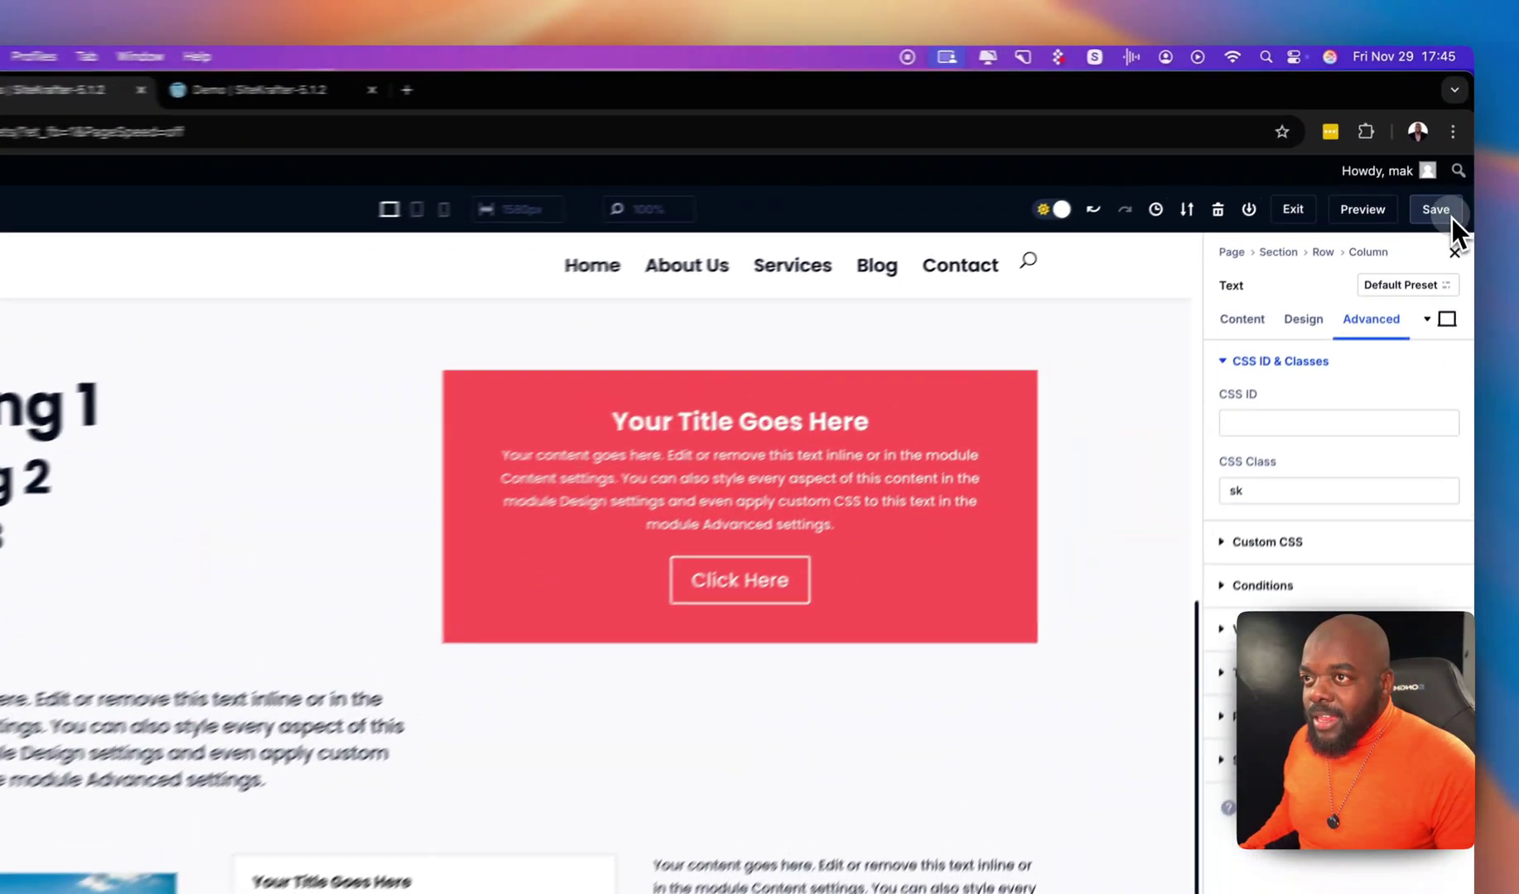
left_click(1446, 174)
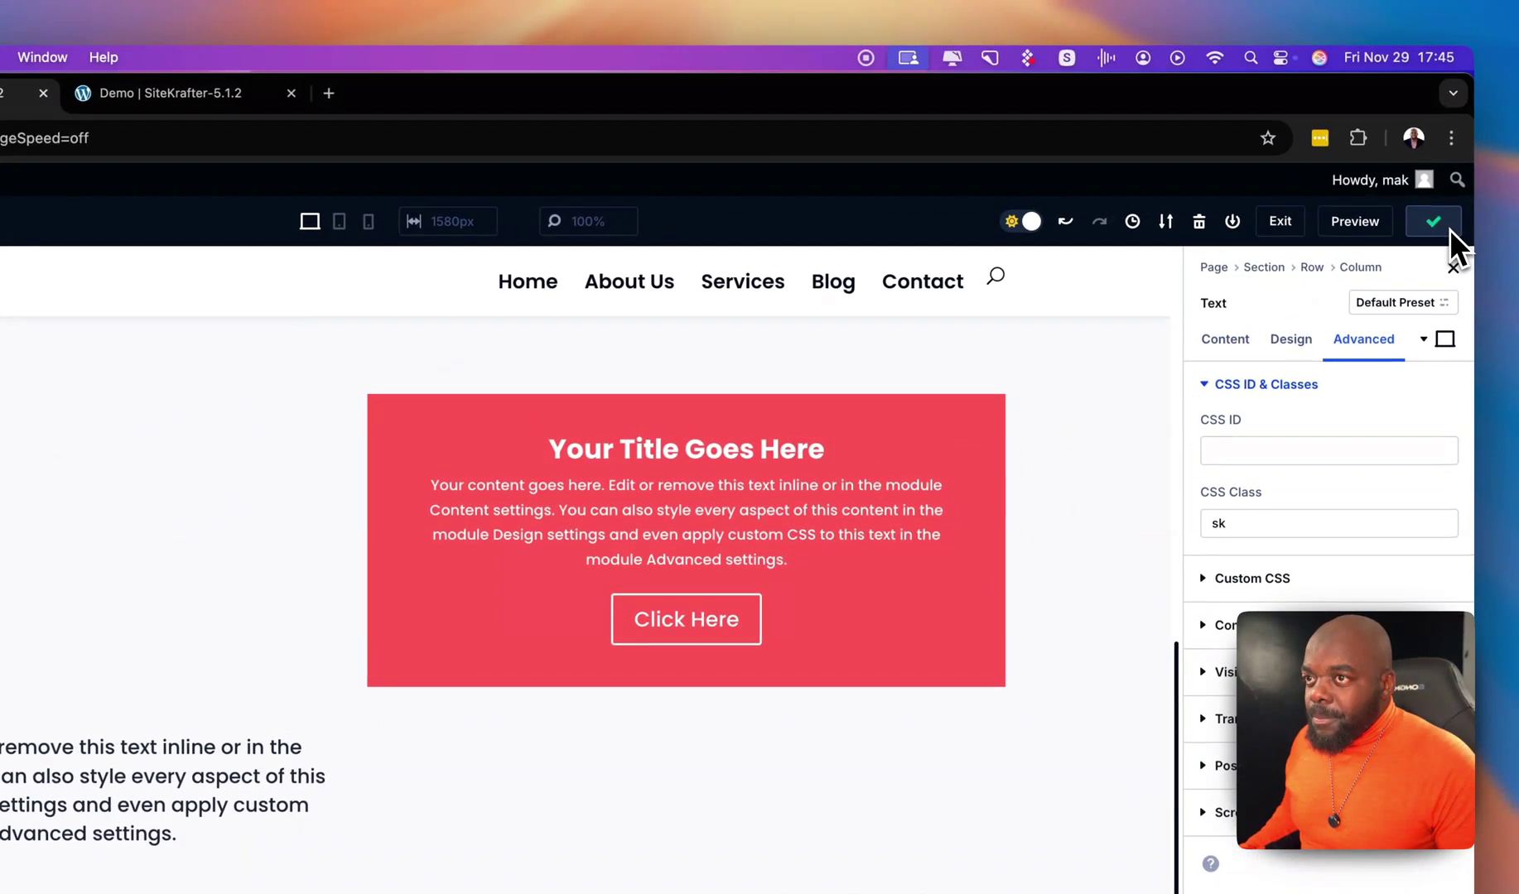
- Reload the page preview and examine how the headings and modules scale by narrowing the browser window to phone width and widening it back
left_click(50, 93)
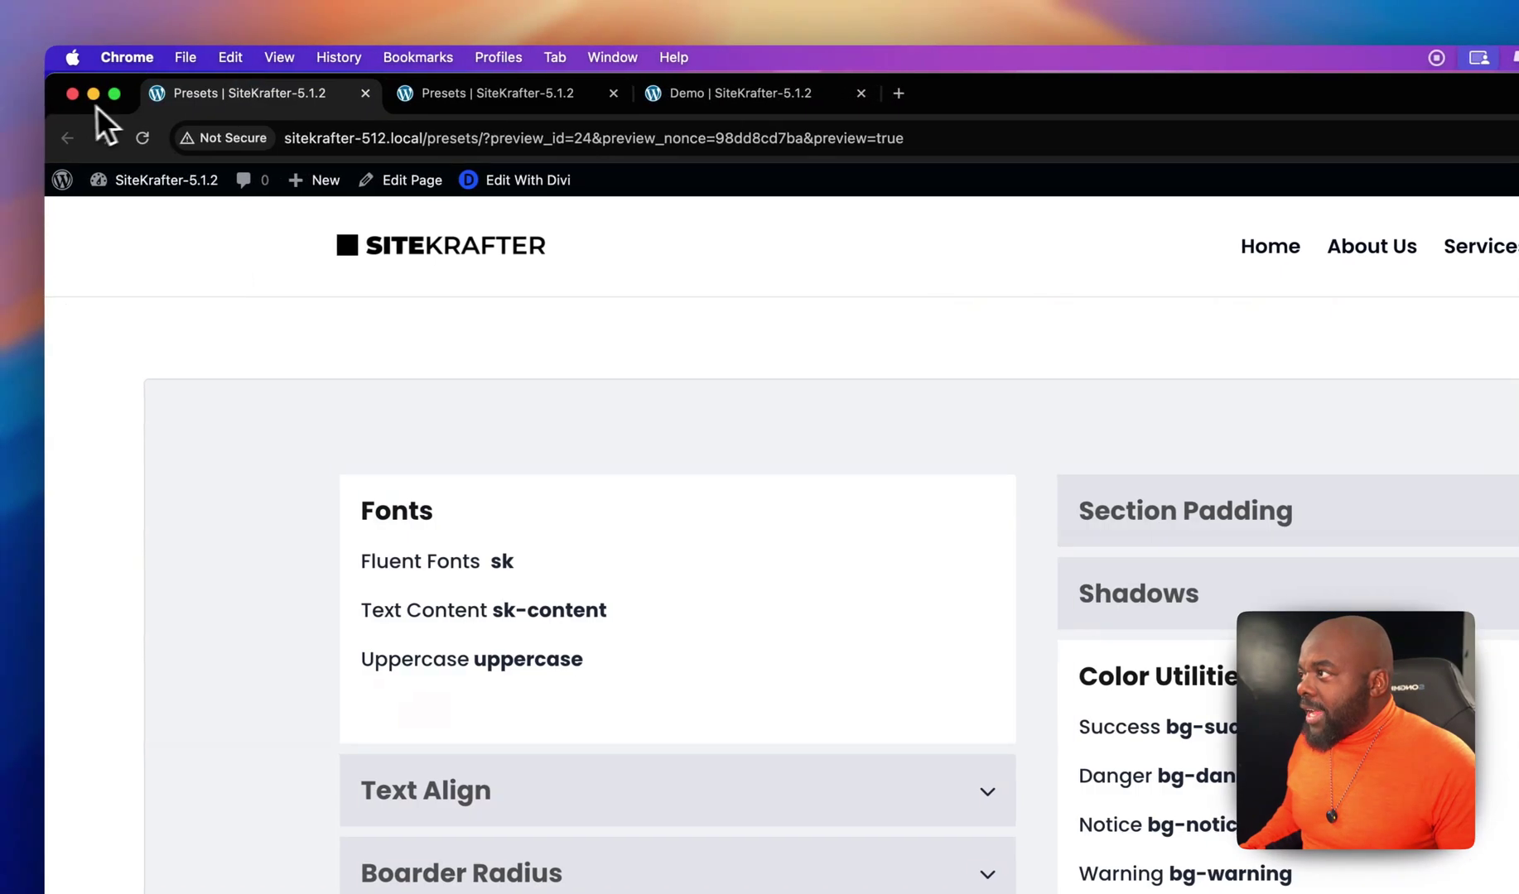
left_click(145, 139)
scroll(828, 362, "down", 10)
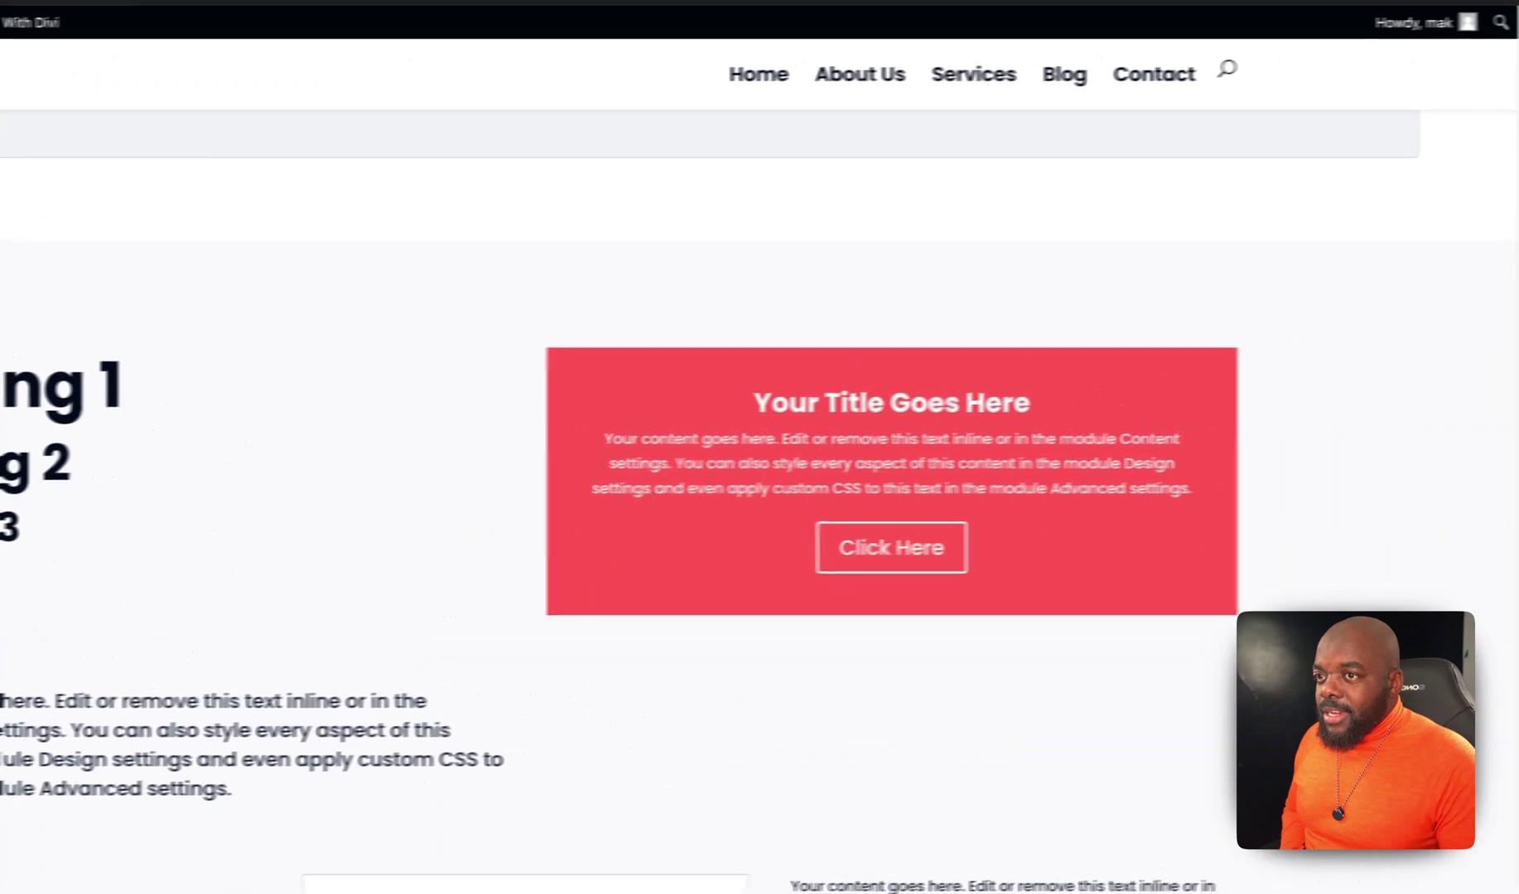
left_click_drag(1491, 432, 799, 419)
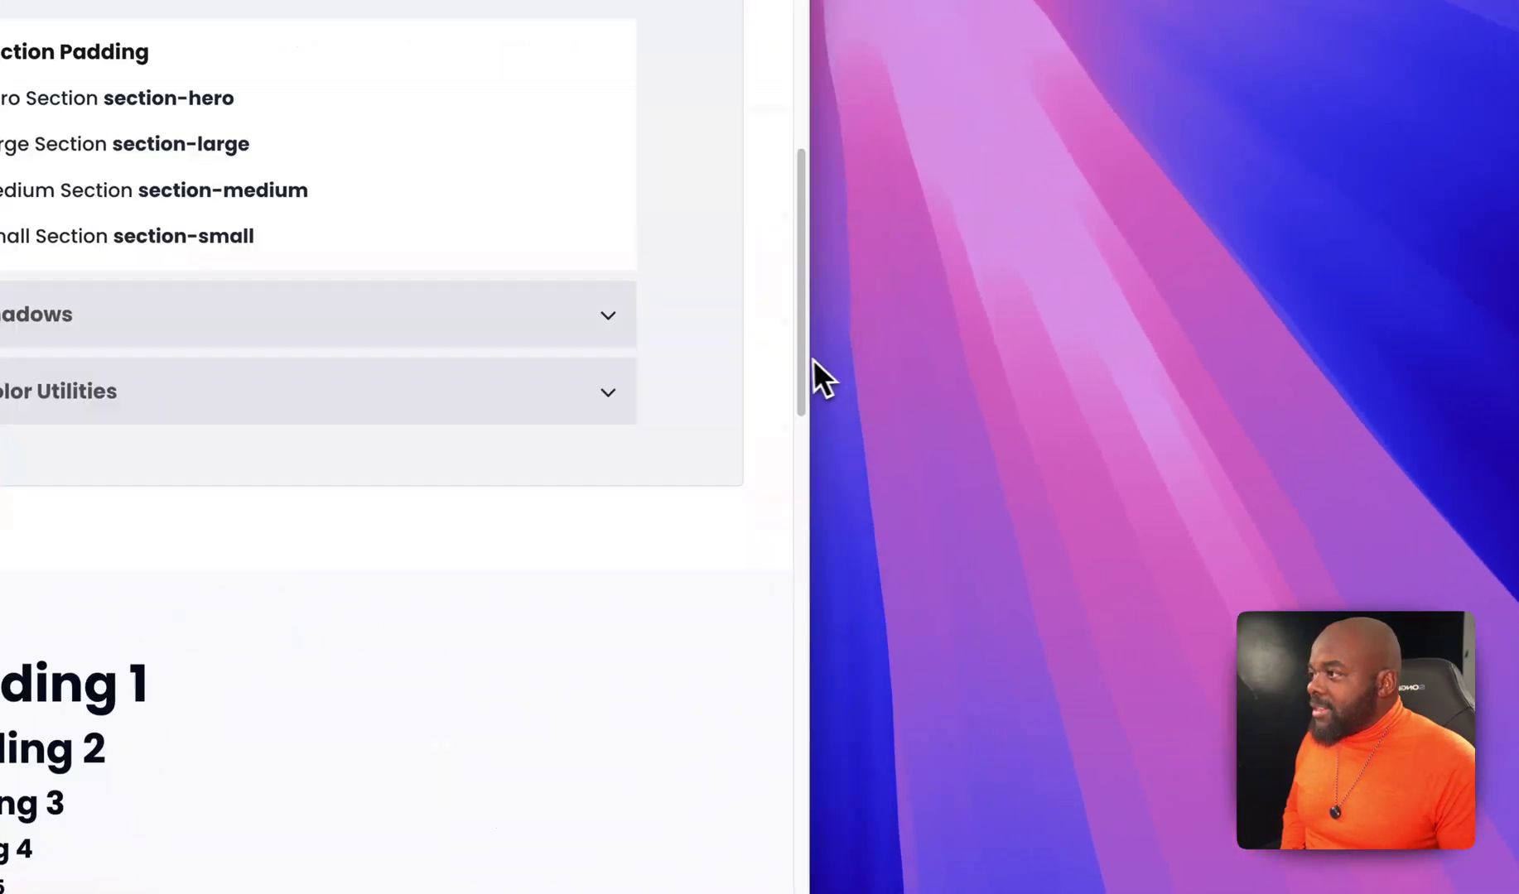
left_click_drag(815, 362, 496, 389)
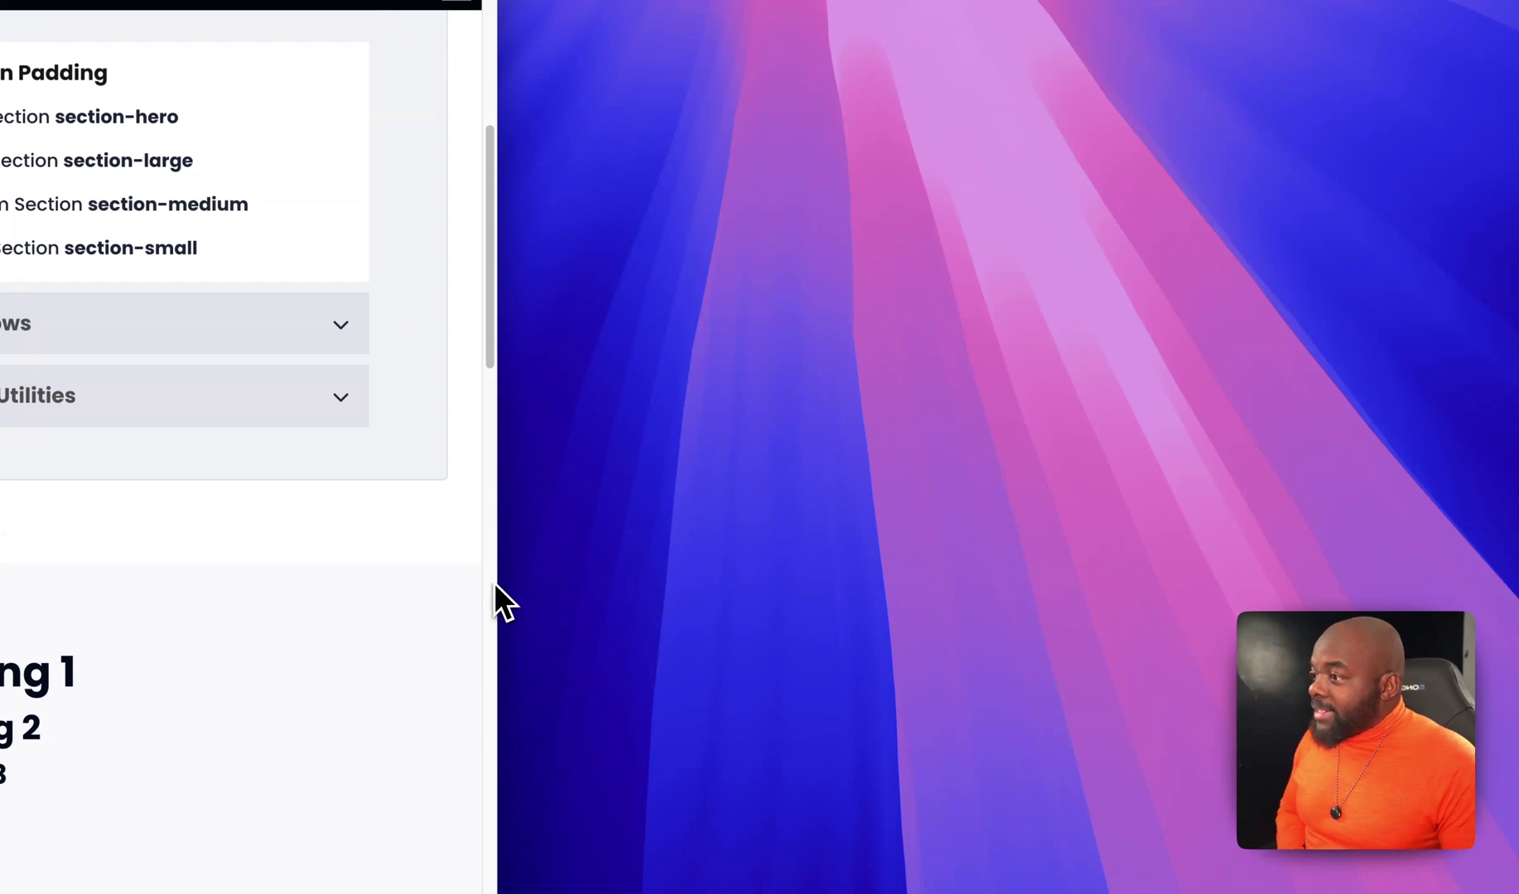
left_click_drag(497, 581, 335, 553)
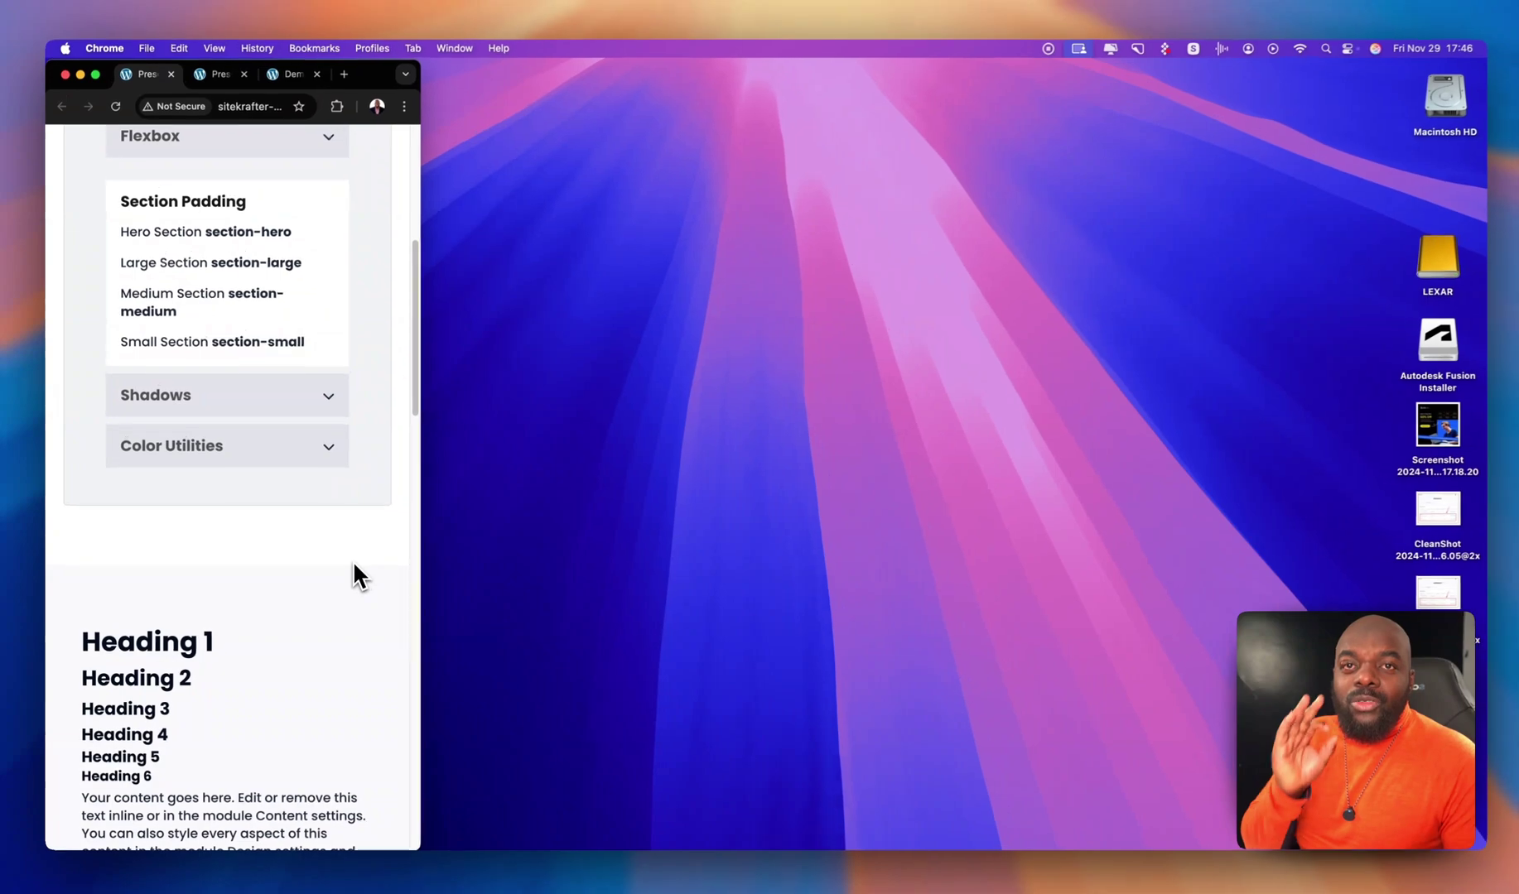
left_click_drag(421, 571, 1491, 577)
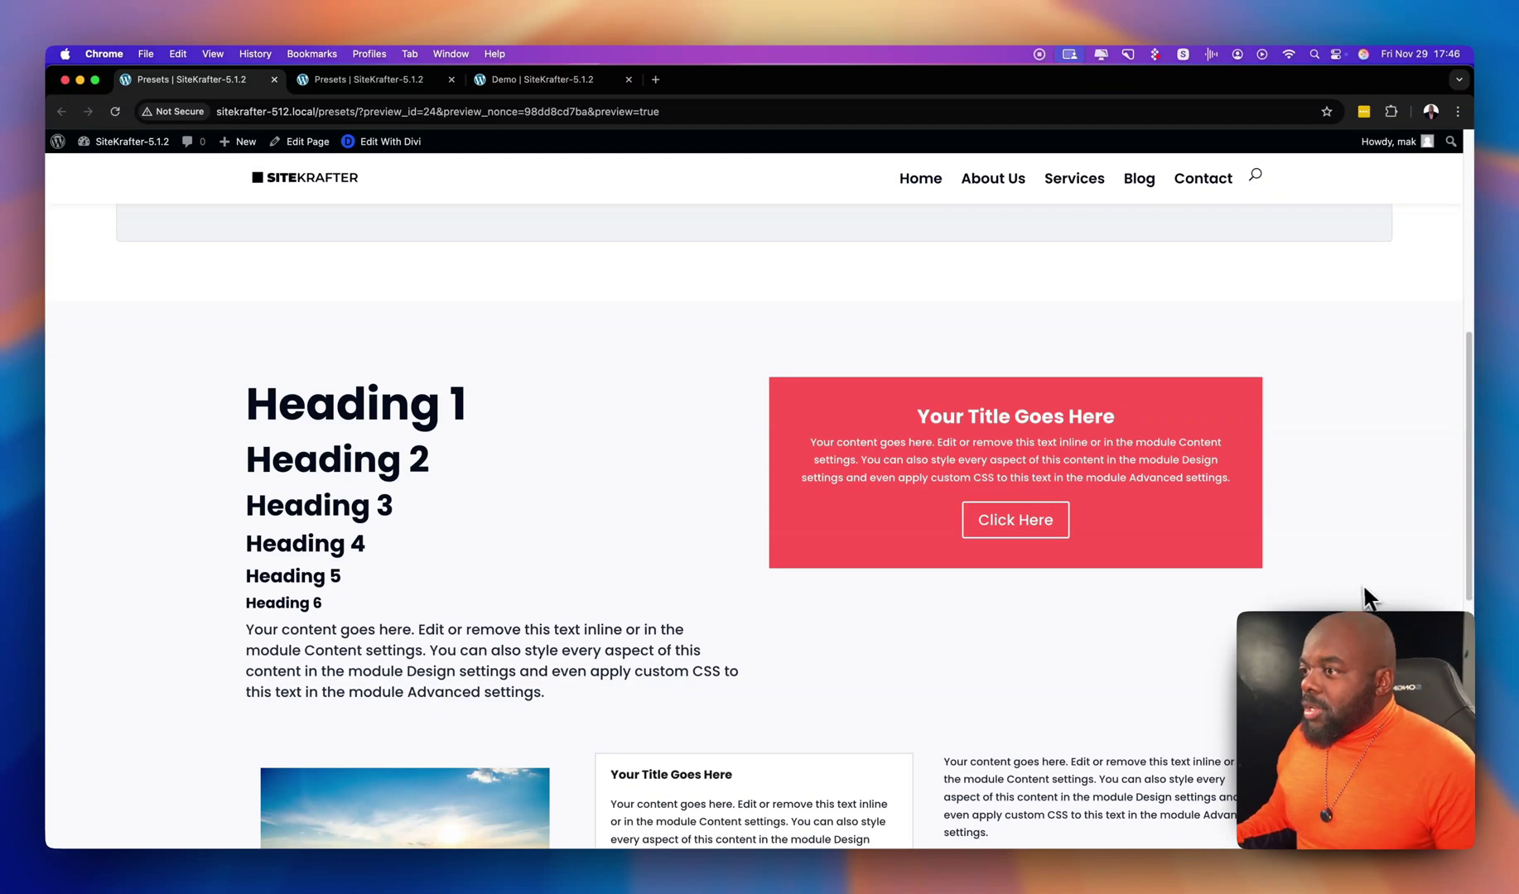
scroll(556, 487, "up", 2)
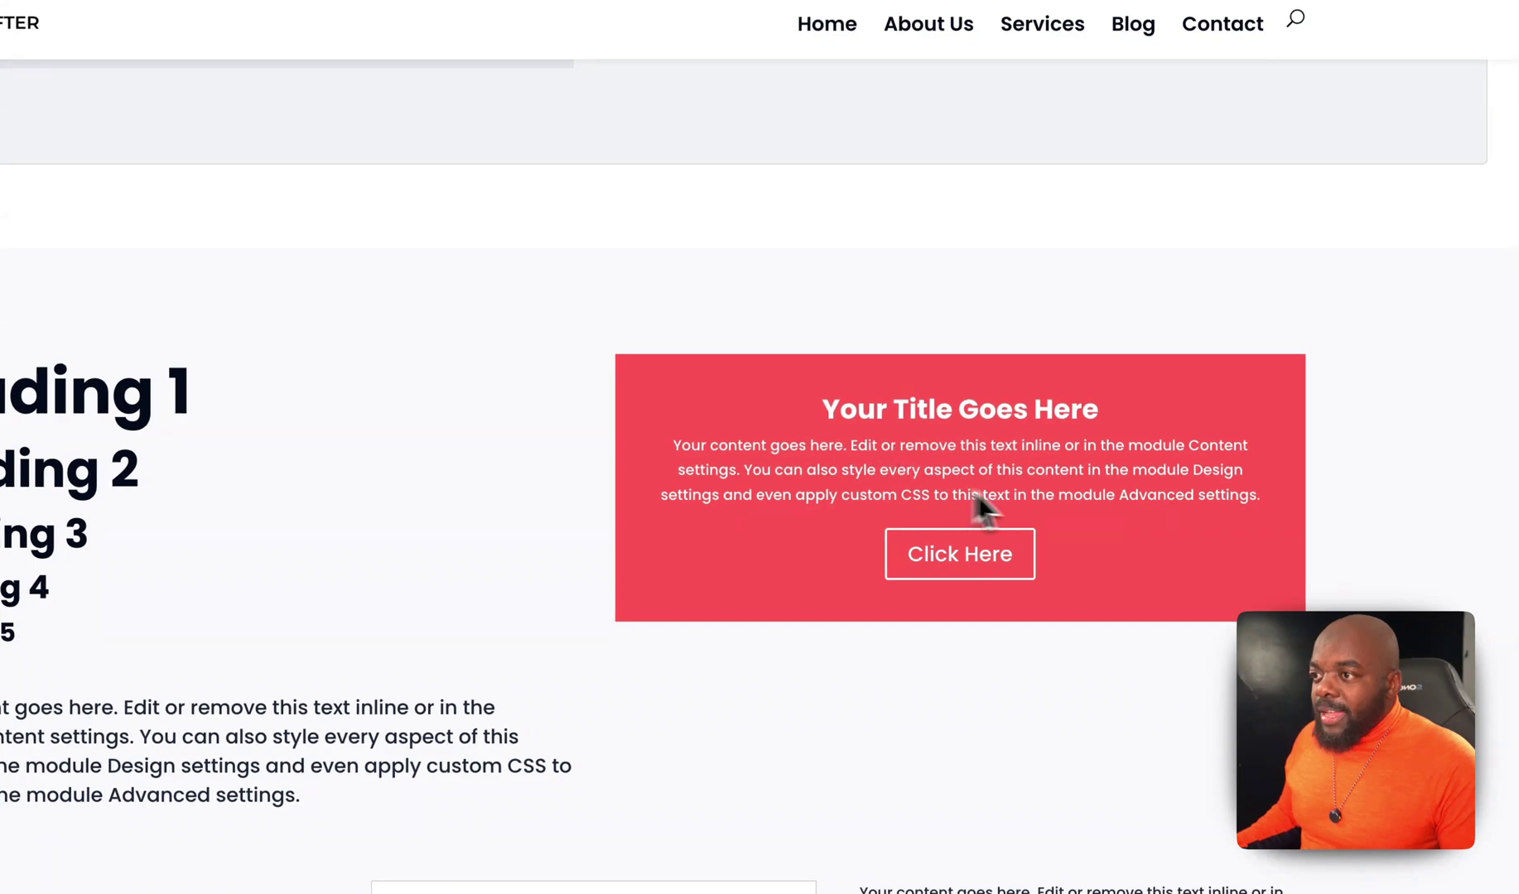
scroll(662, 534, "down", 3)
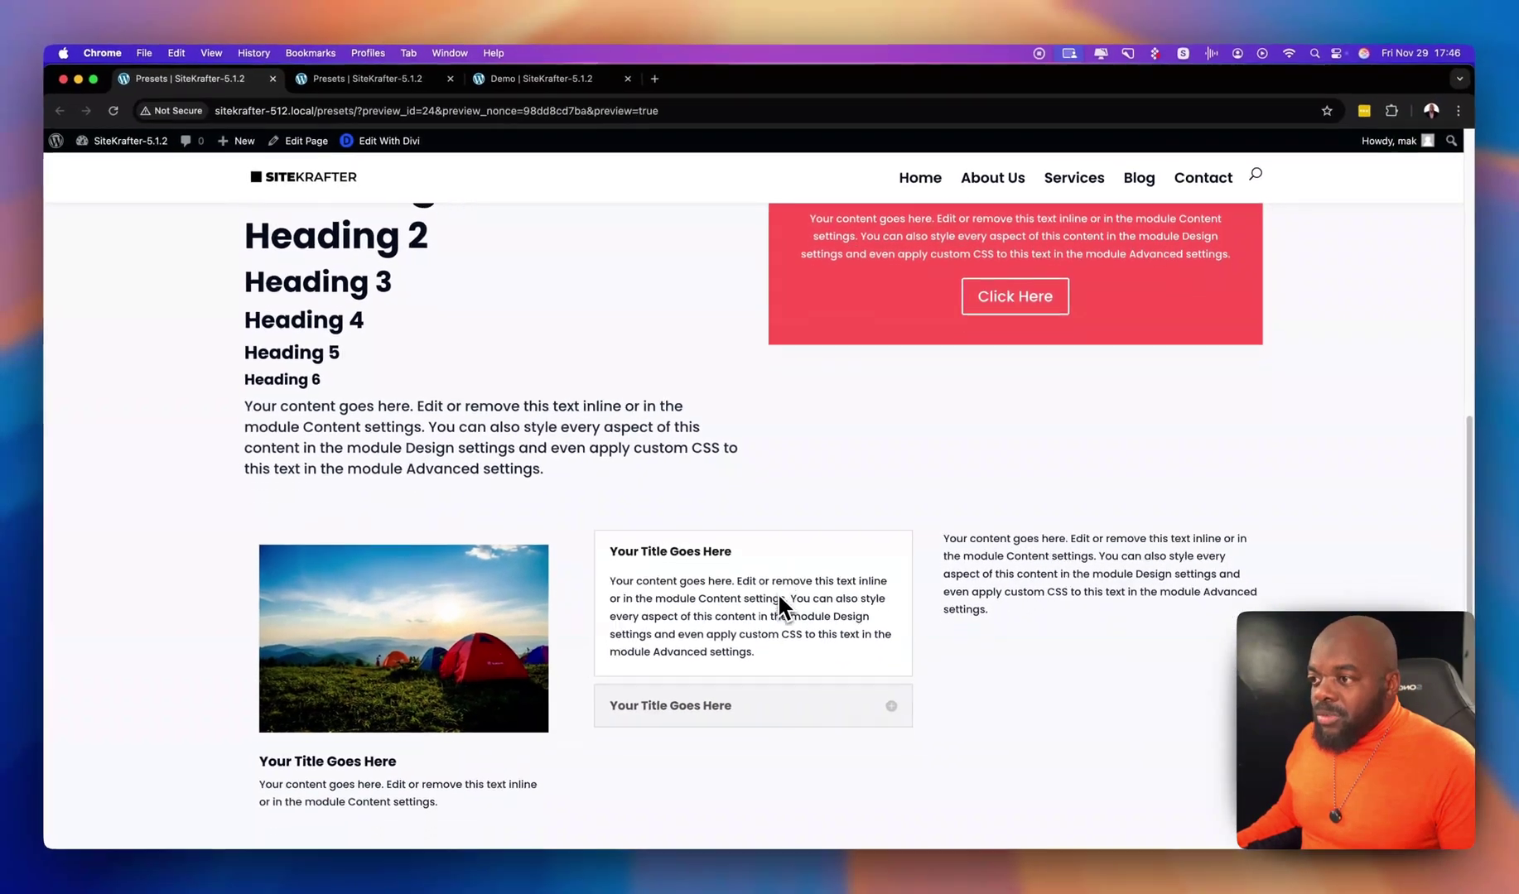
scroll(779, 596, "down", 2)
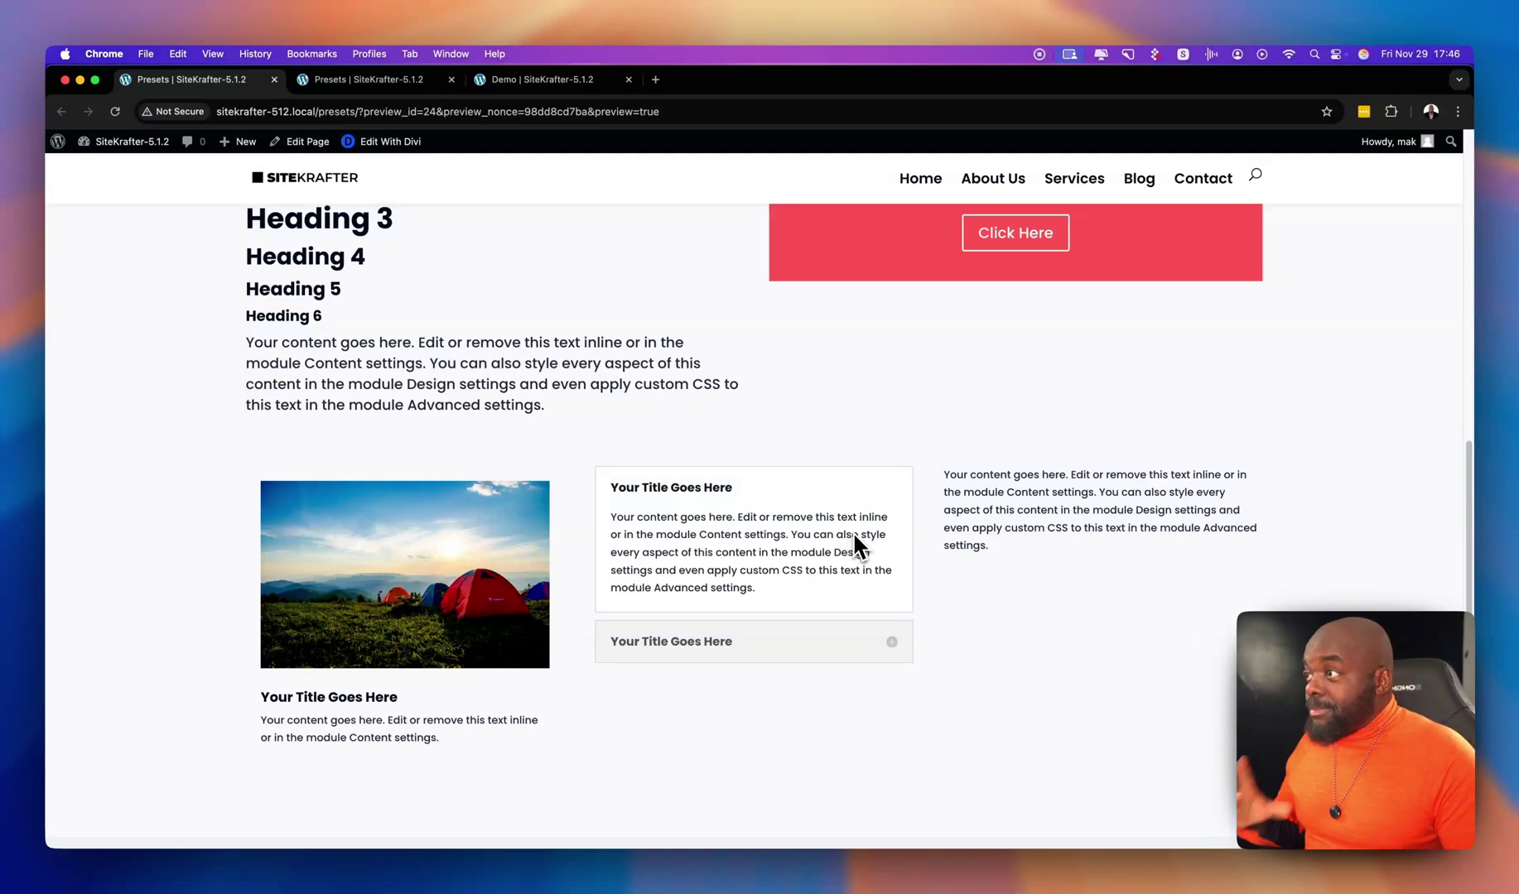
- Return to the page builder and assign the CSS class sk to the red Call To Action module
left_click(345, 80)
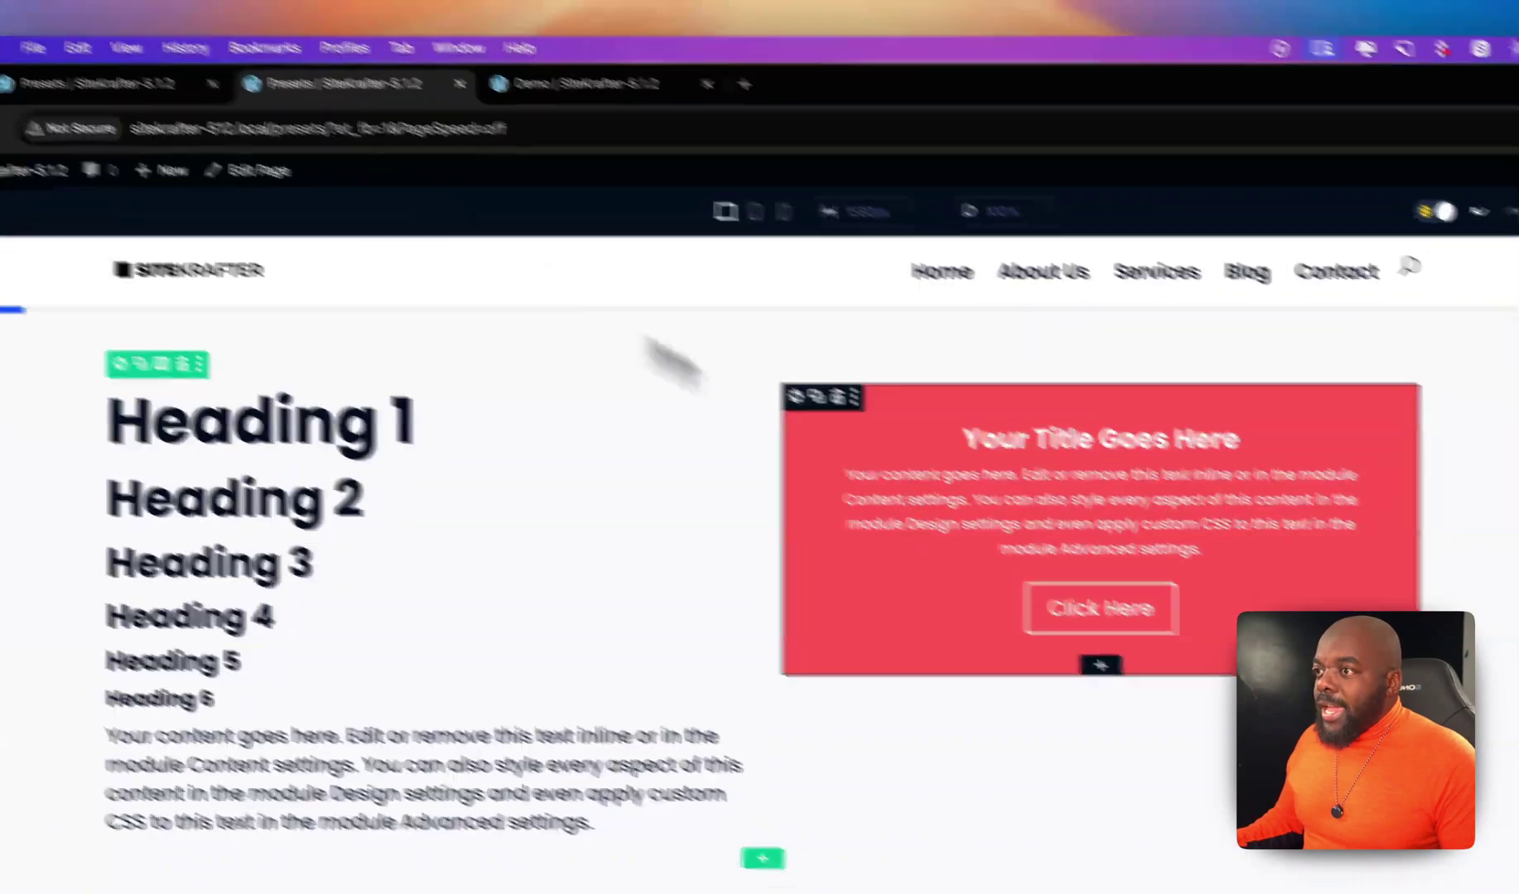
left_click(1147, 538)
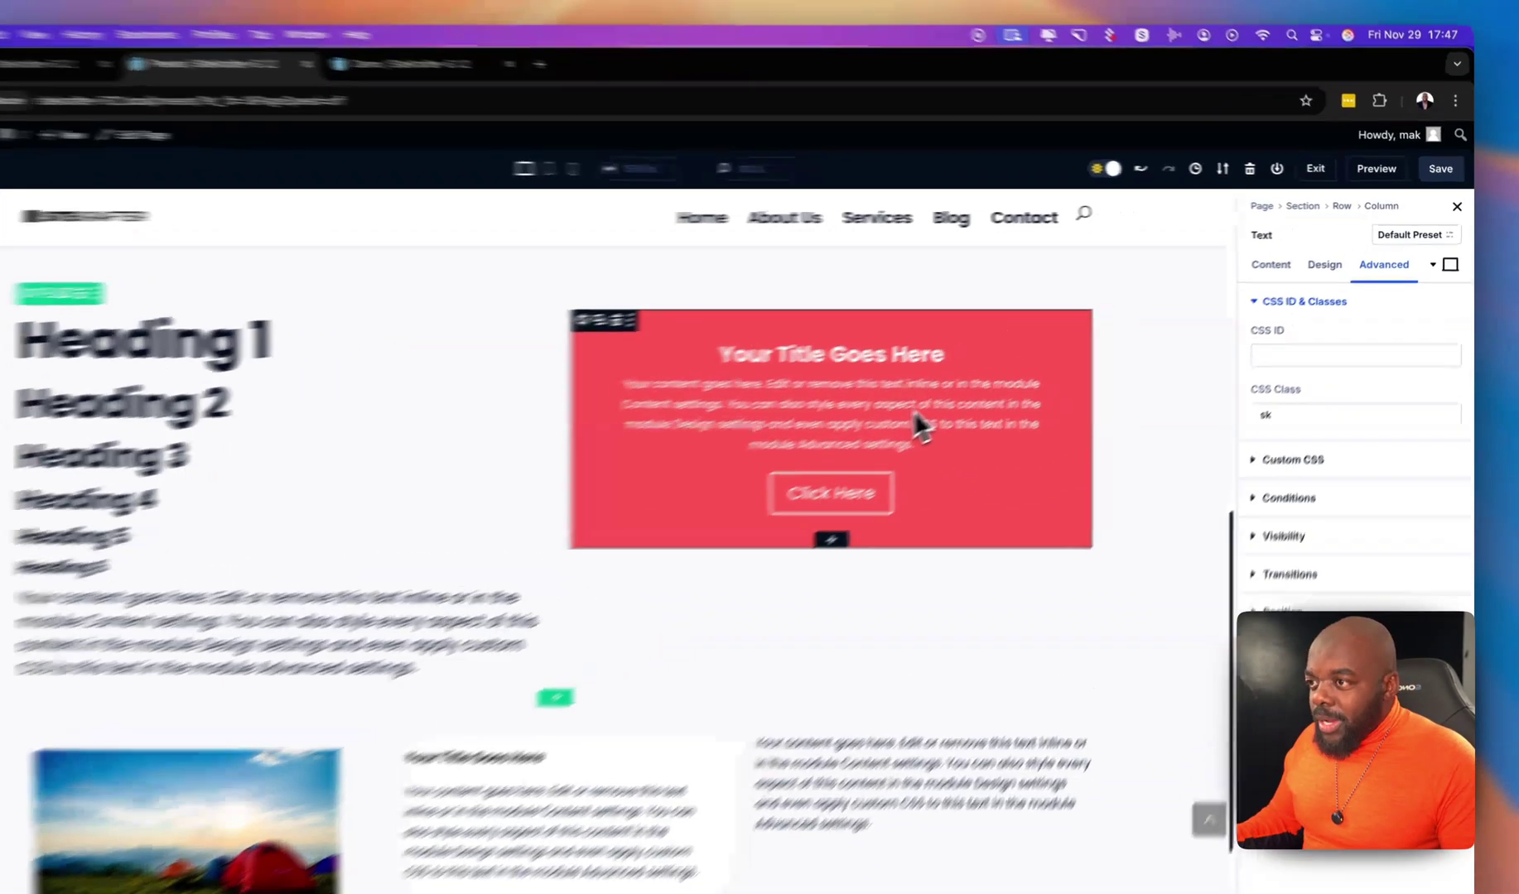
left_click(982, 383)
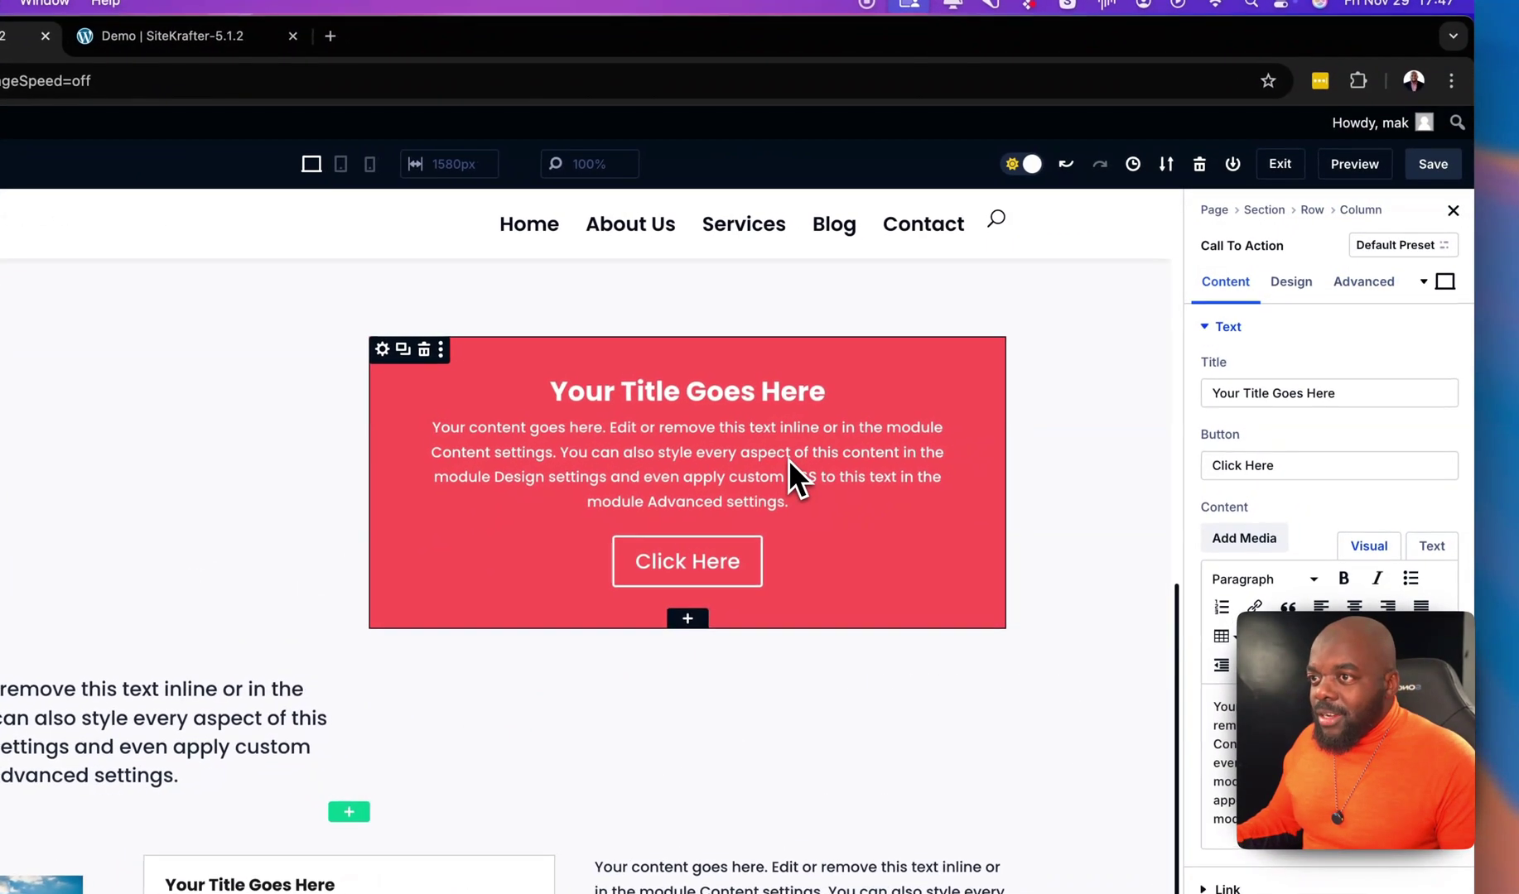
left_click(1349, 283)
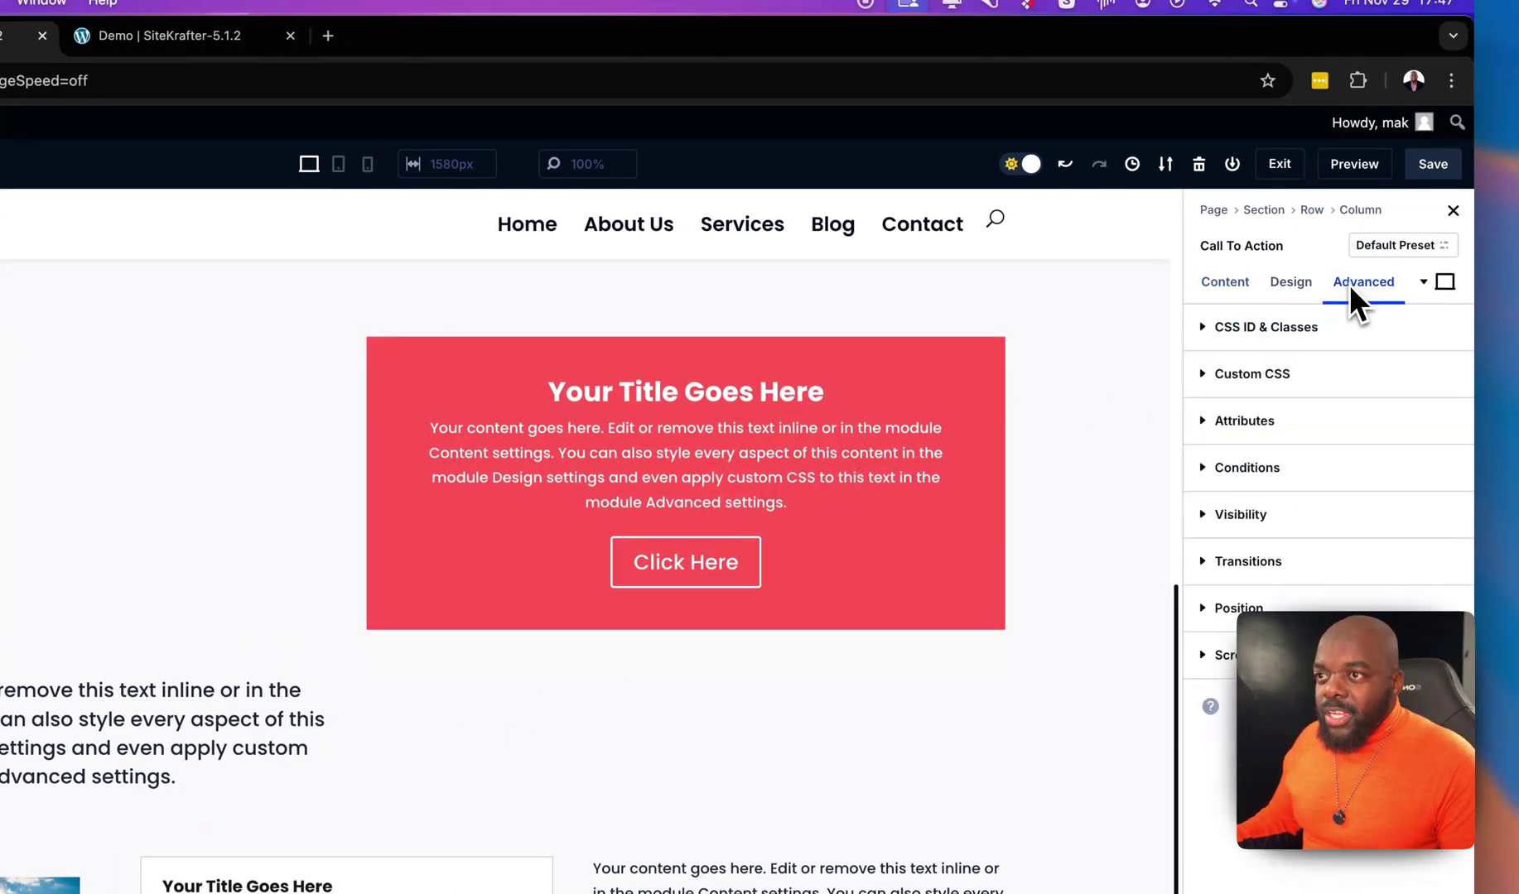
left_click(1304, 328)
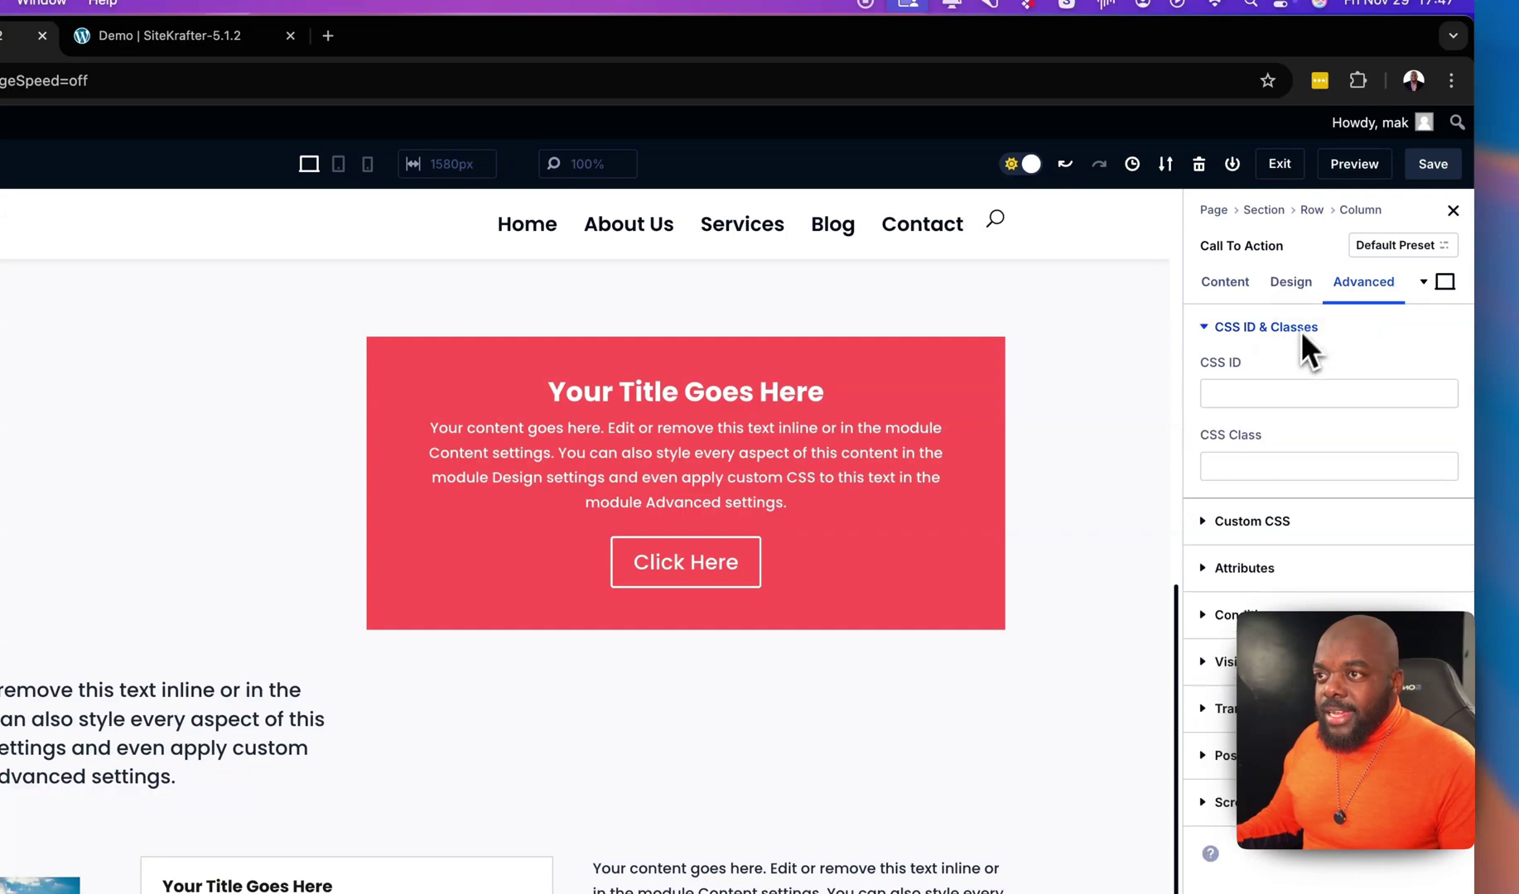
left_click(1234, 466)
type("sk")
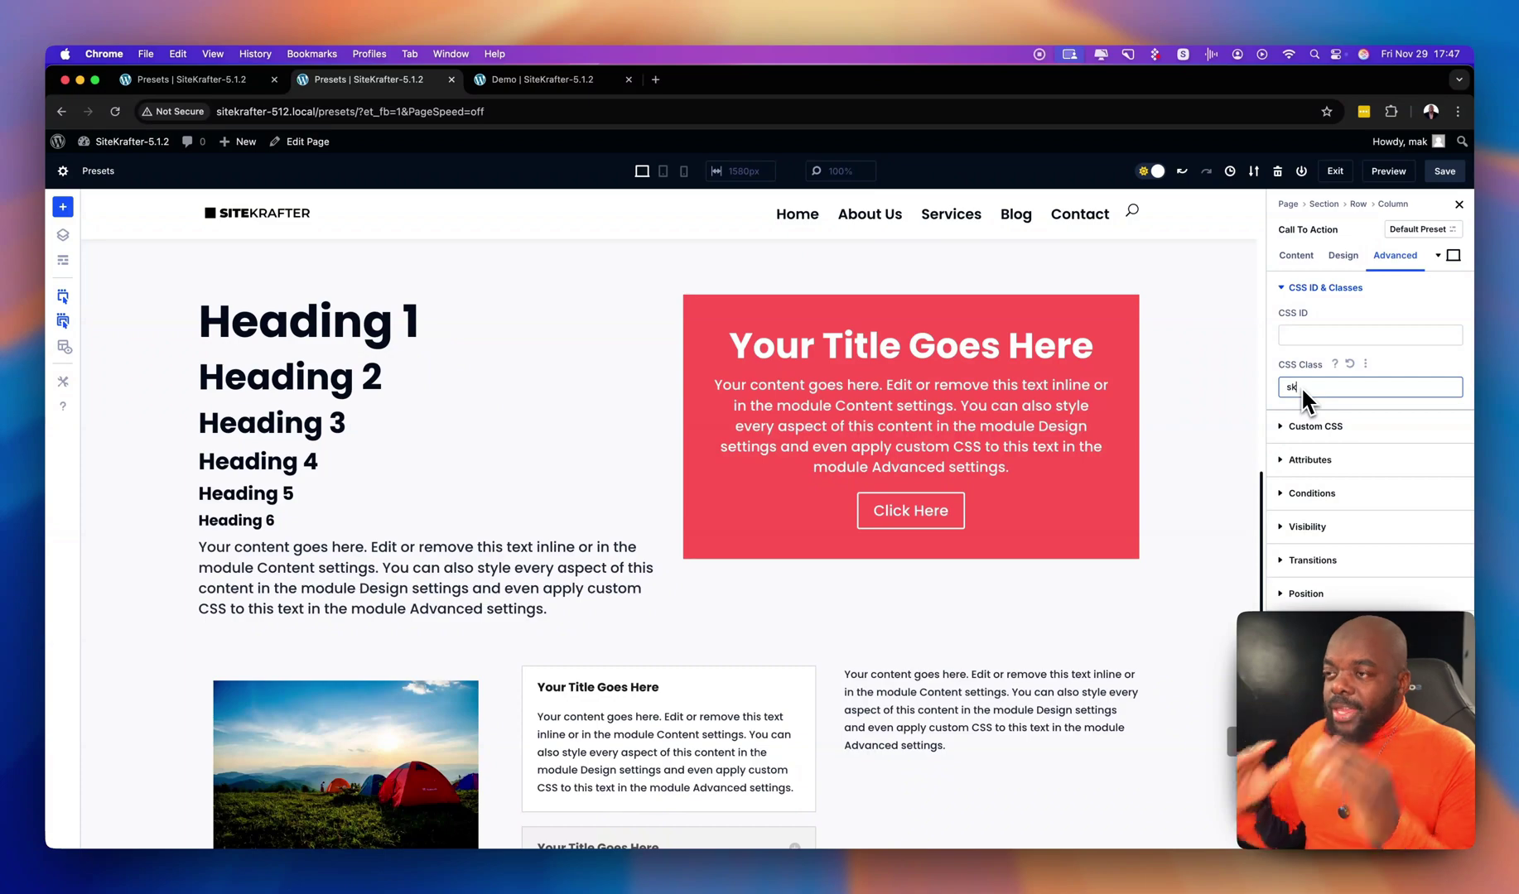
- Assign the CSS class sk to the Accordion module below the Call To Action
scroll(768, 590, "down", 4)
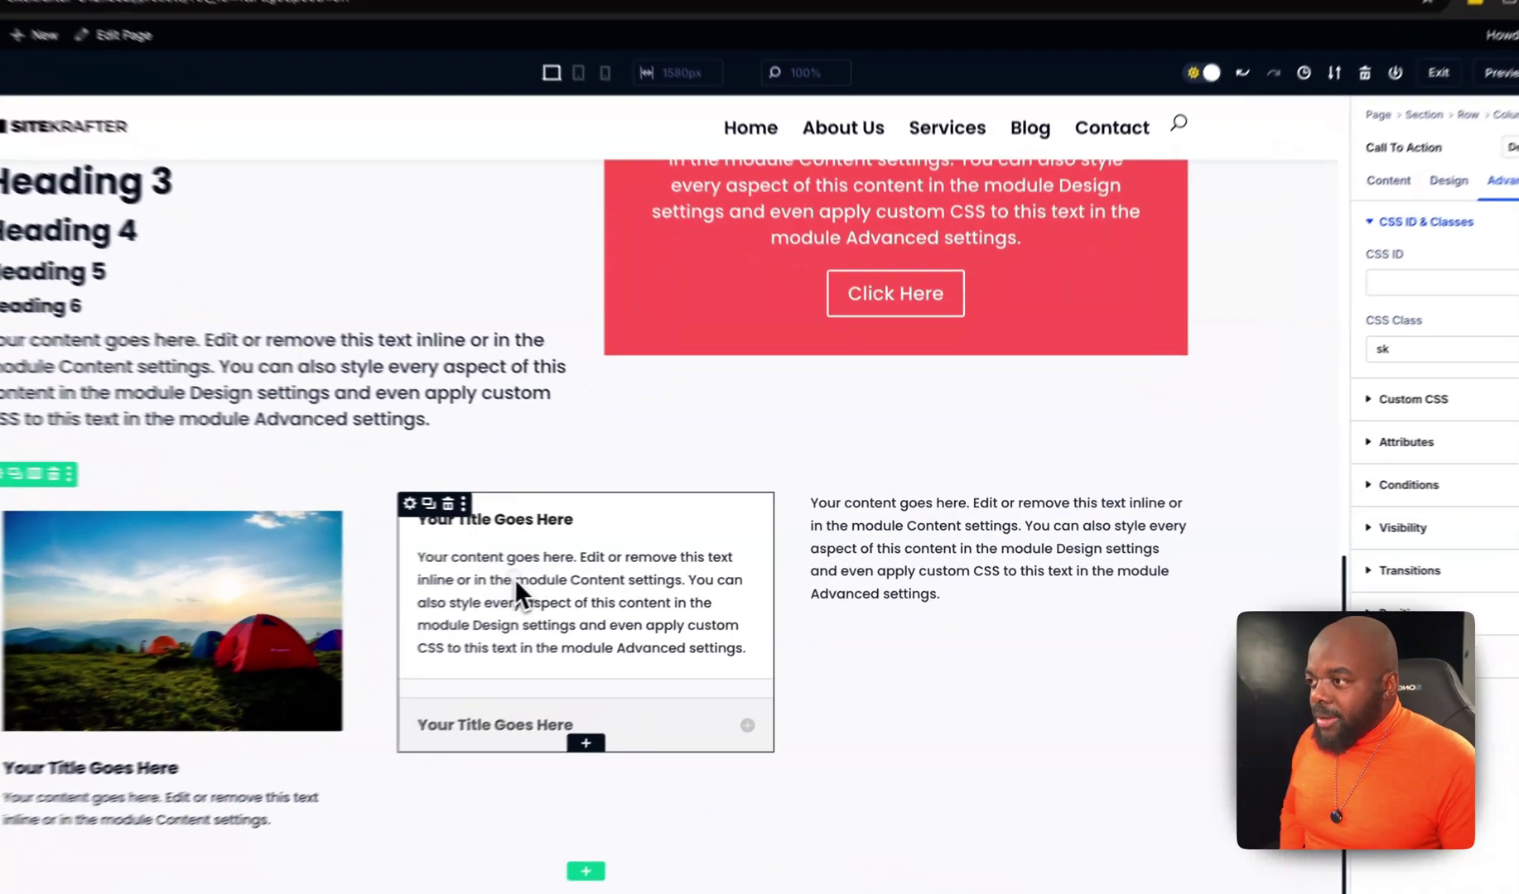
left_click(617, 578)
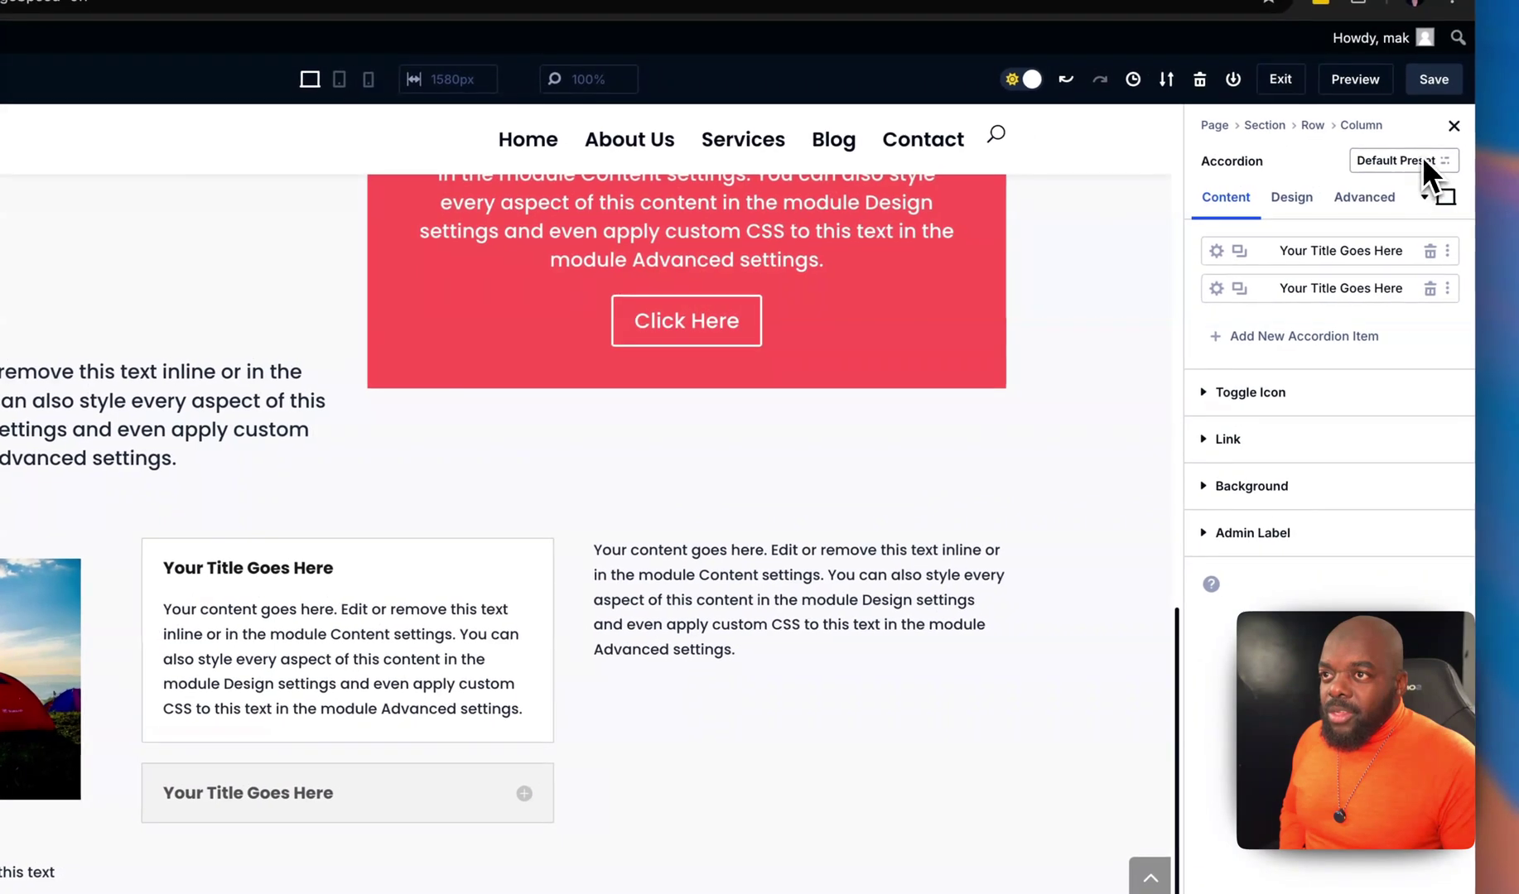
left_click(1409, 162)
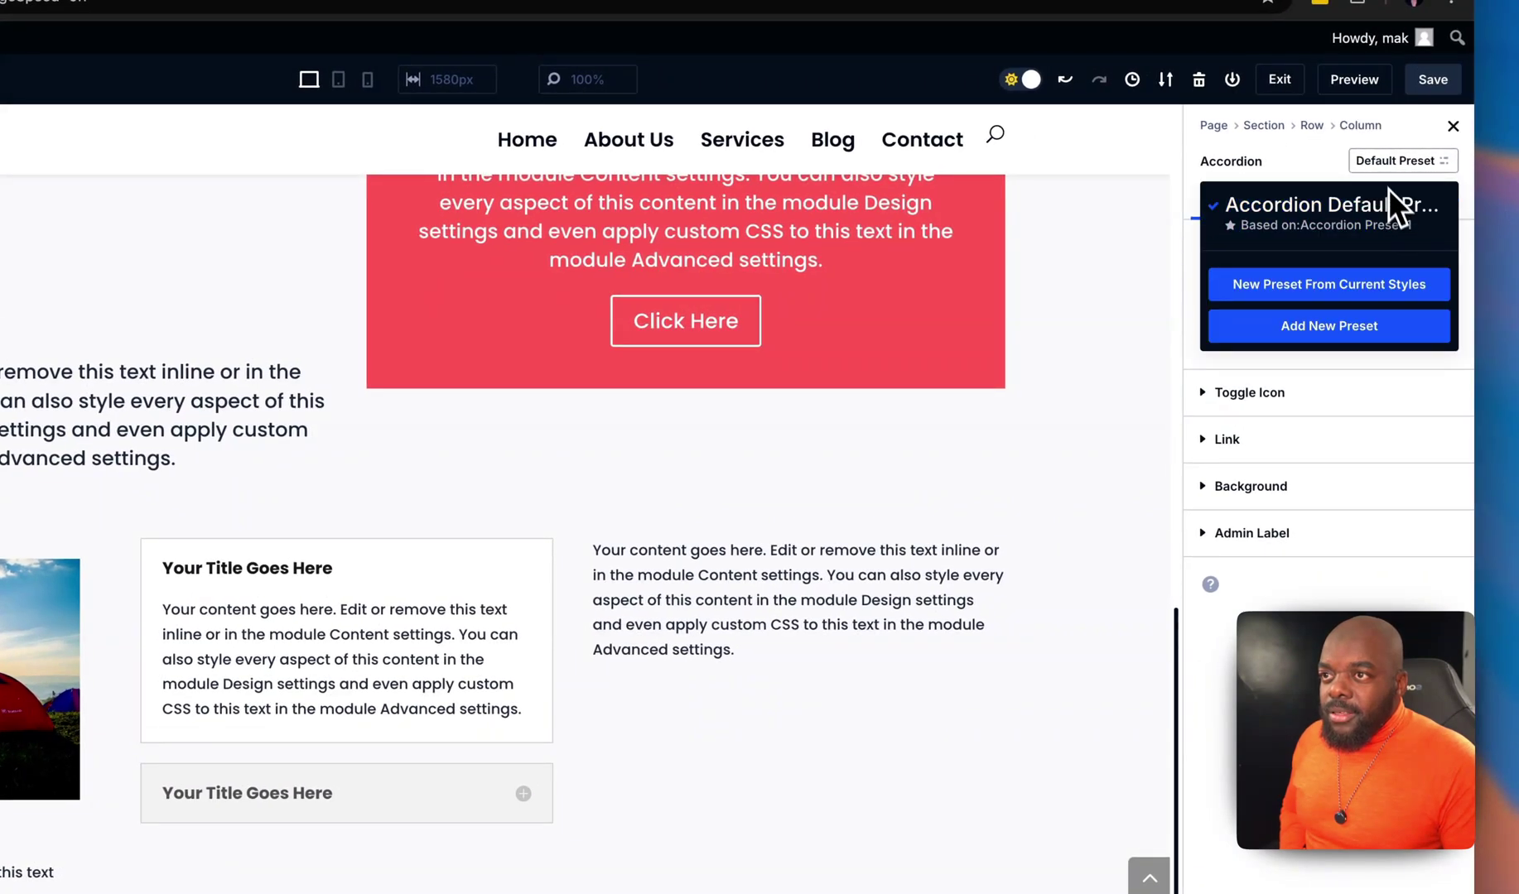
left_click(1320, 157)
left_click(1368, 197)
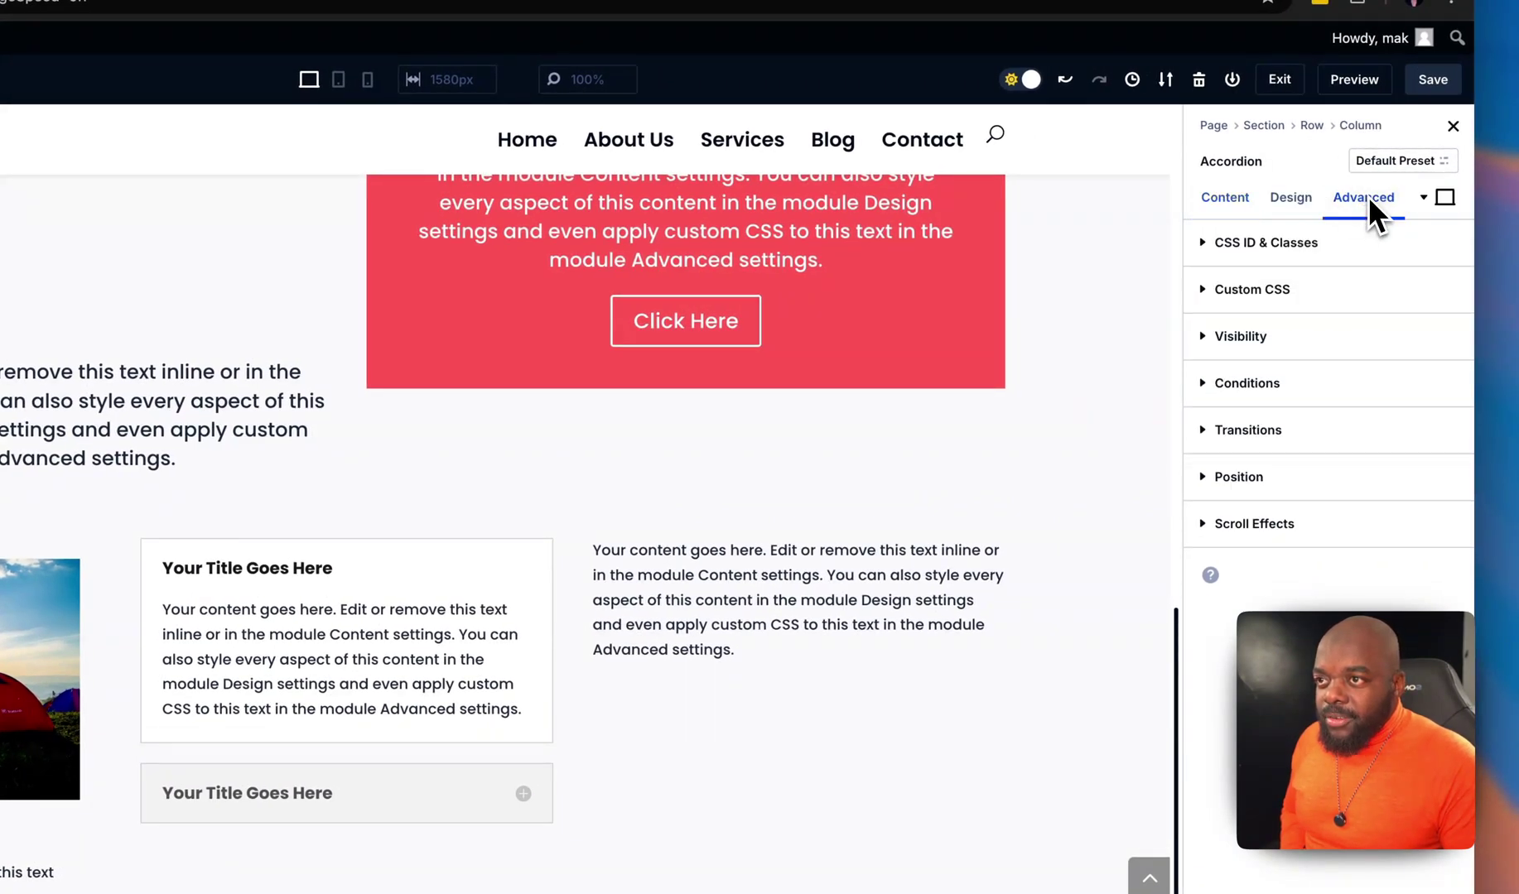
left_click(1286, 243)
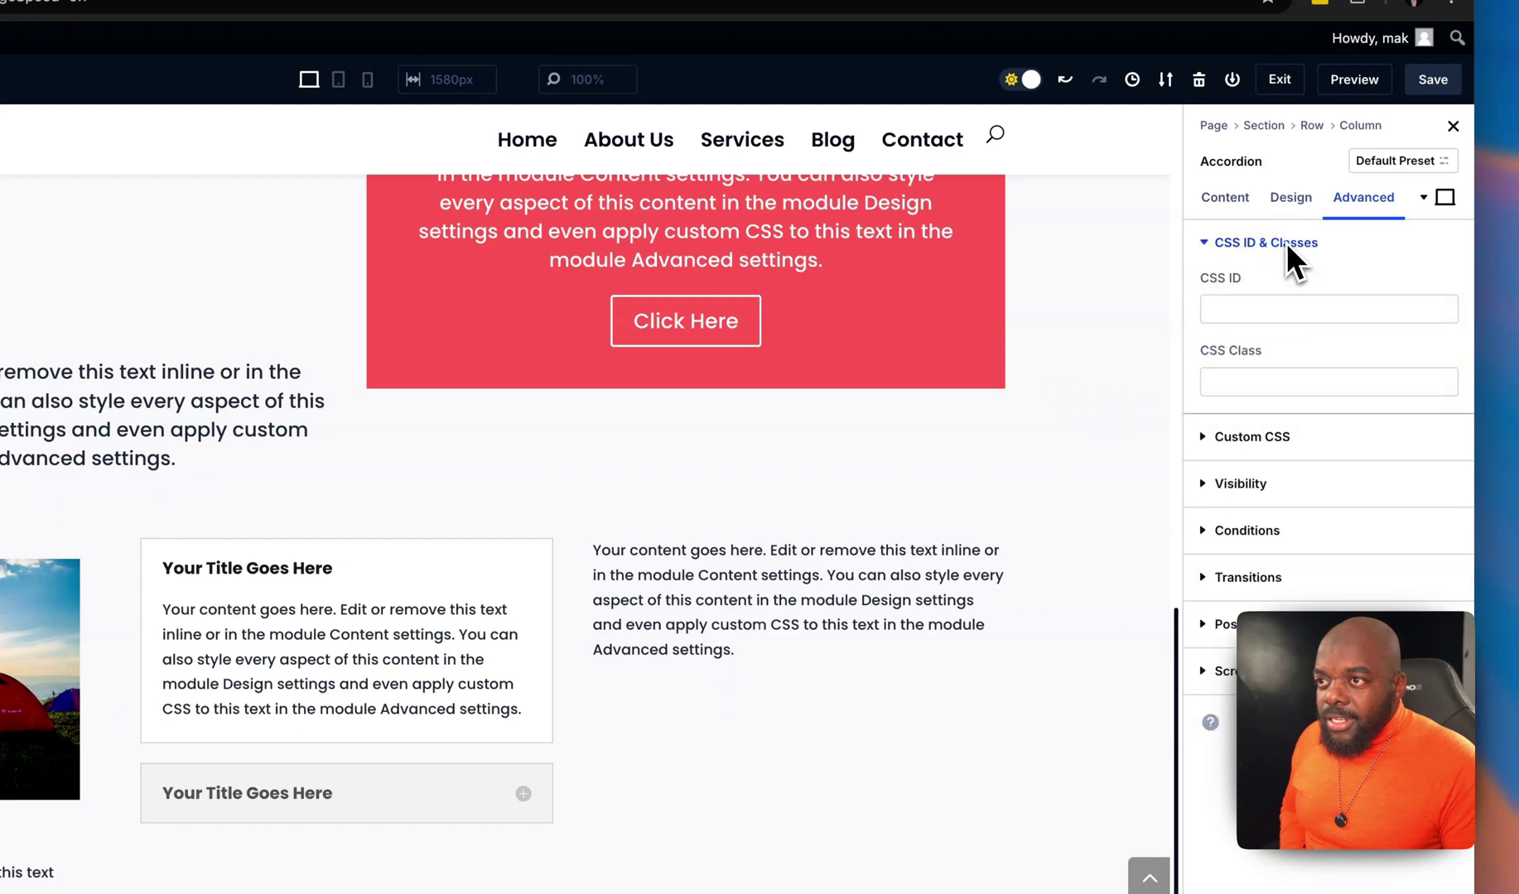
left_click(1245, 379)
type("sk")
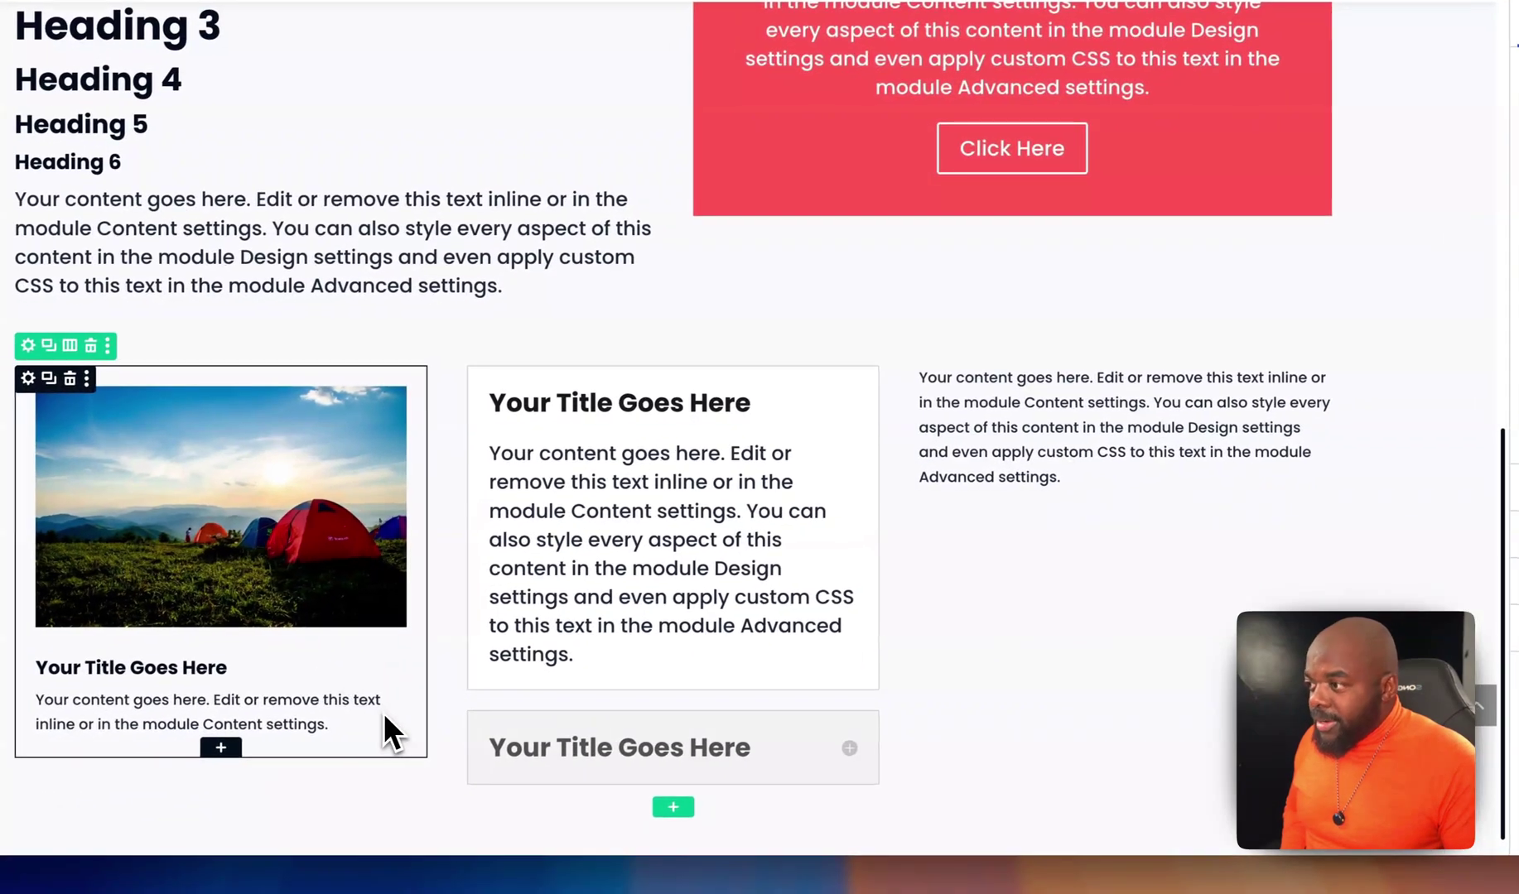
- Assign the CSS class sk to the Blurb module with the tent photo
left_click(383, 713)
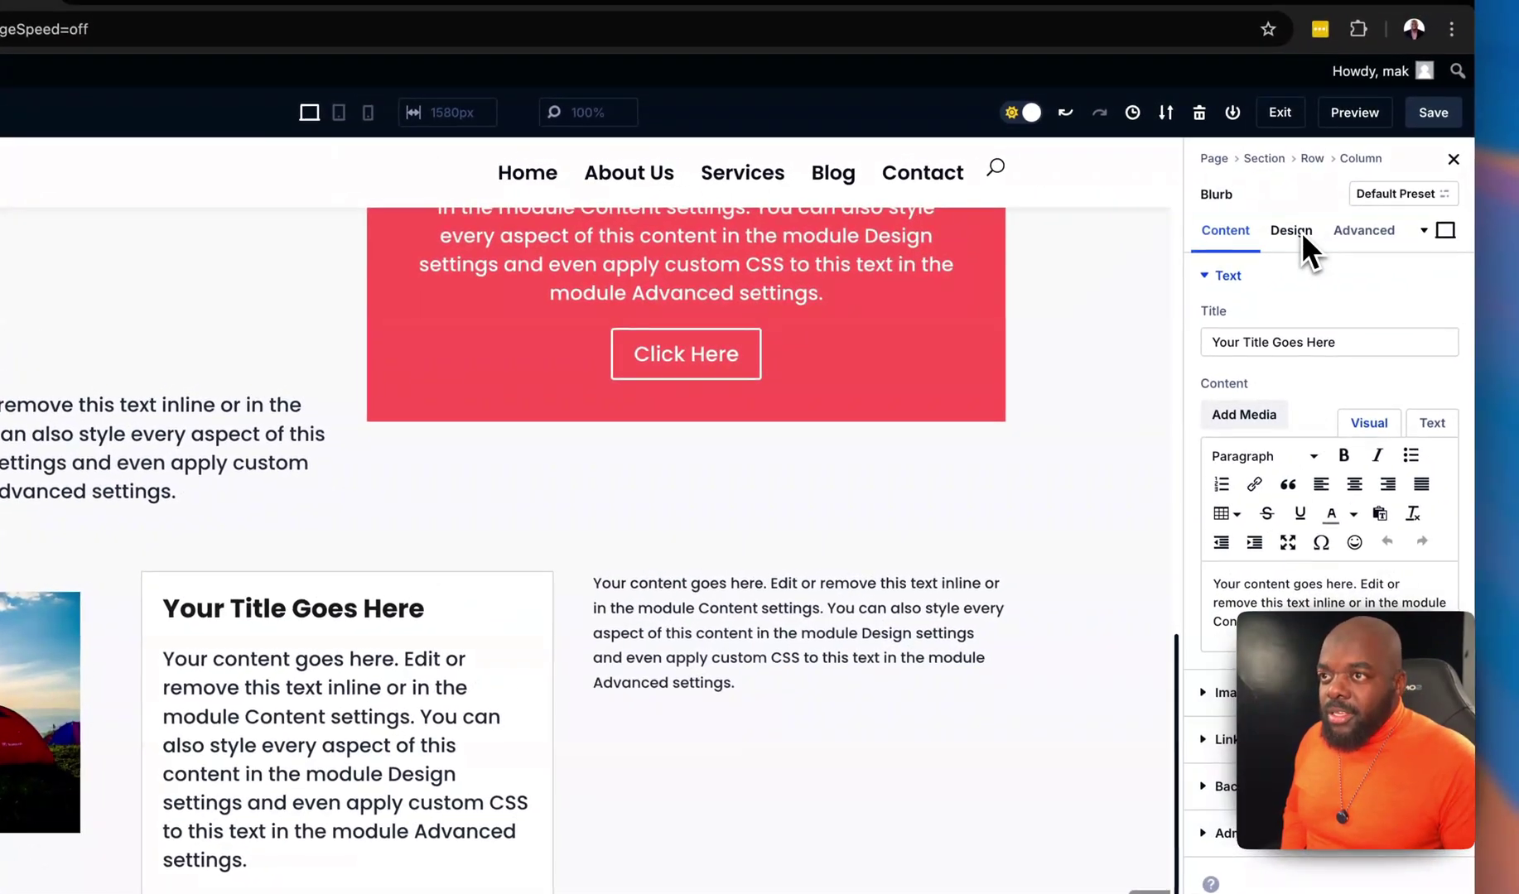
left_click(1367, 231)
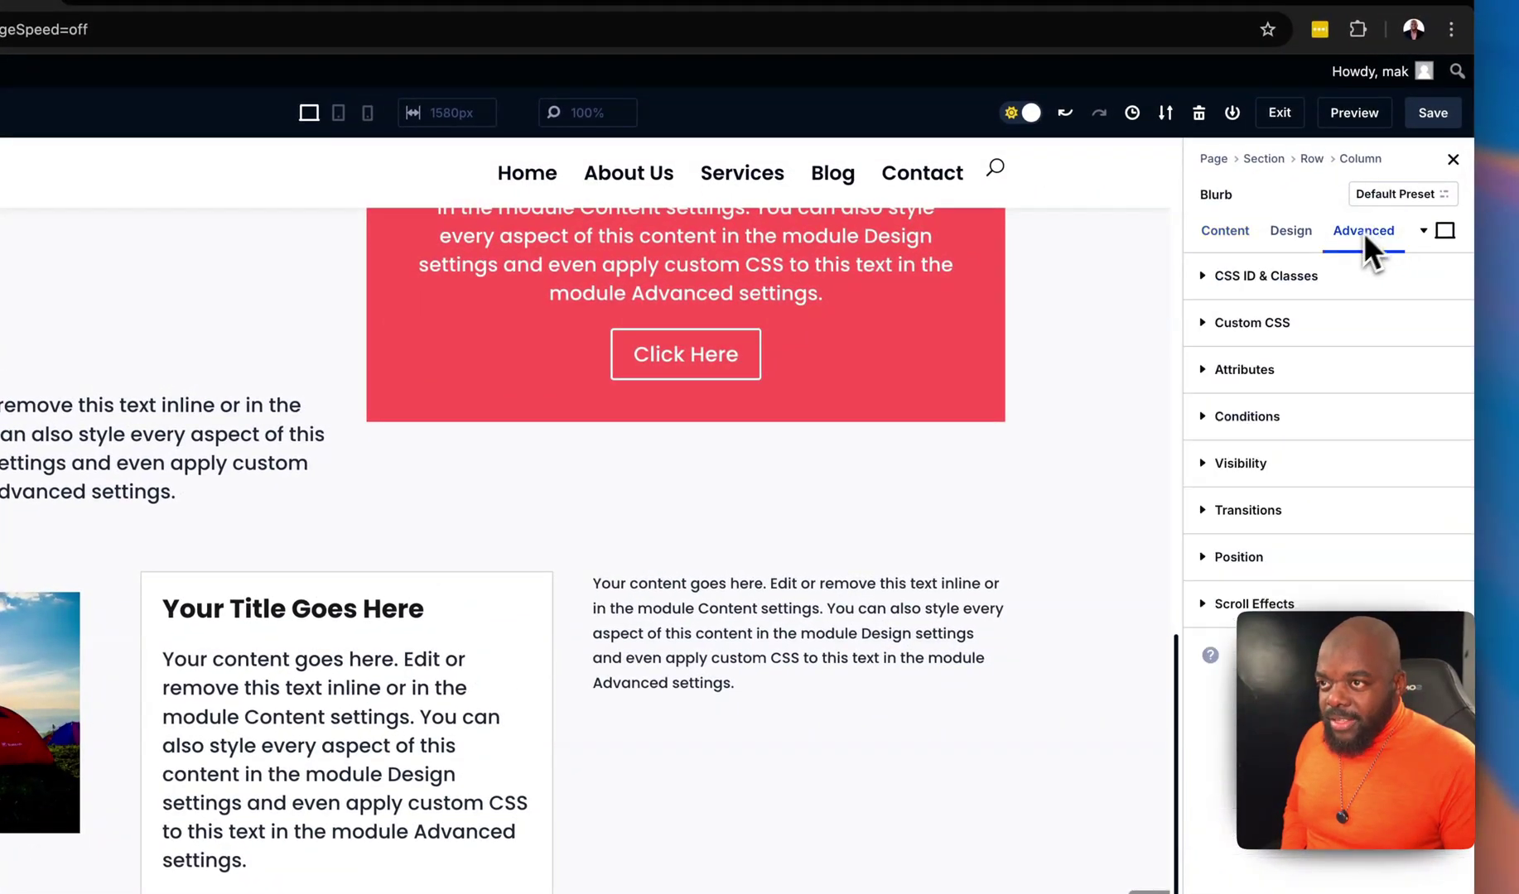
left_click(1271, 279)
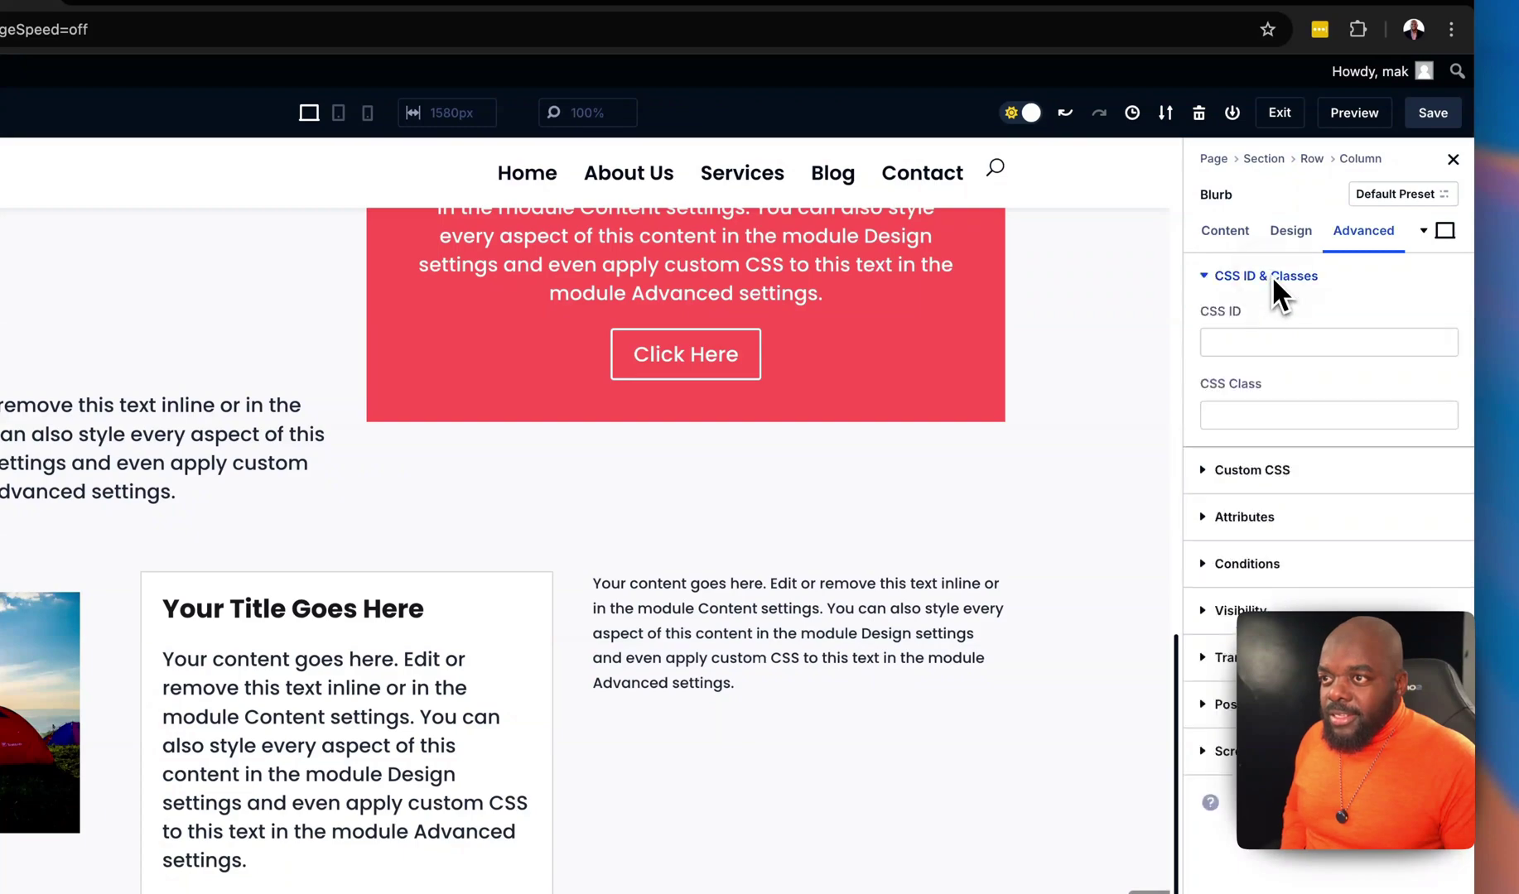
left_click(1240, 422)
type("sk")
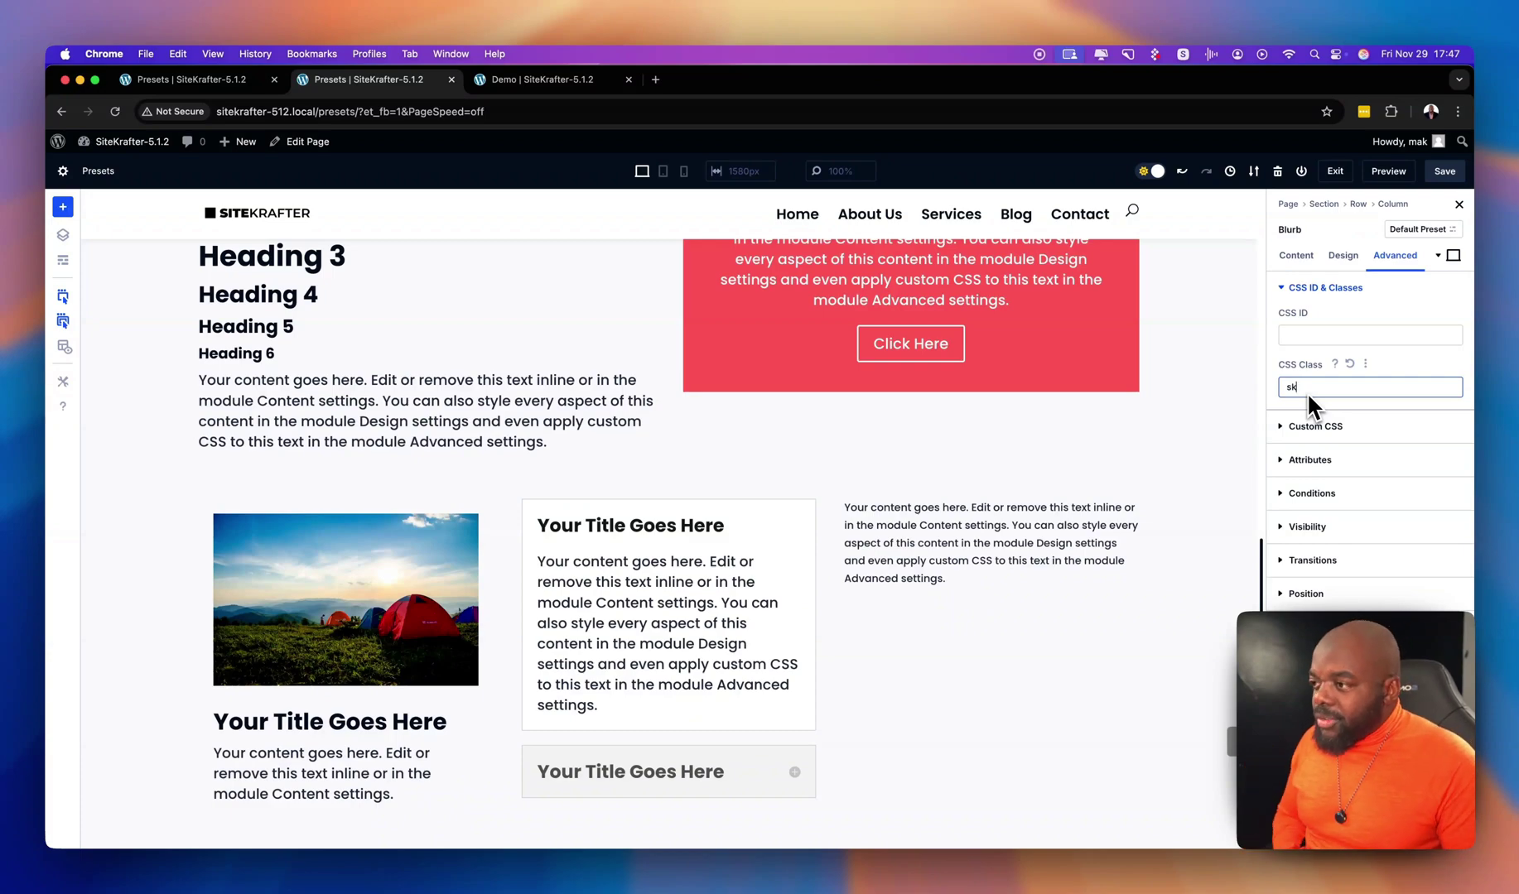
- Assign the CSS class sk to the Text module beside the Accordion
left_click(1001, 552)
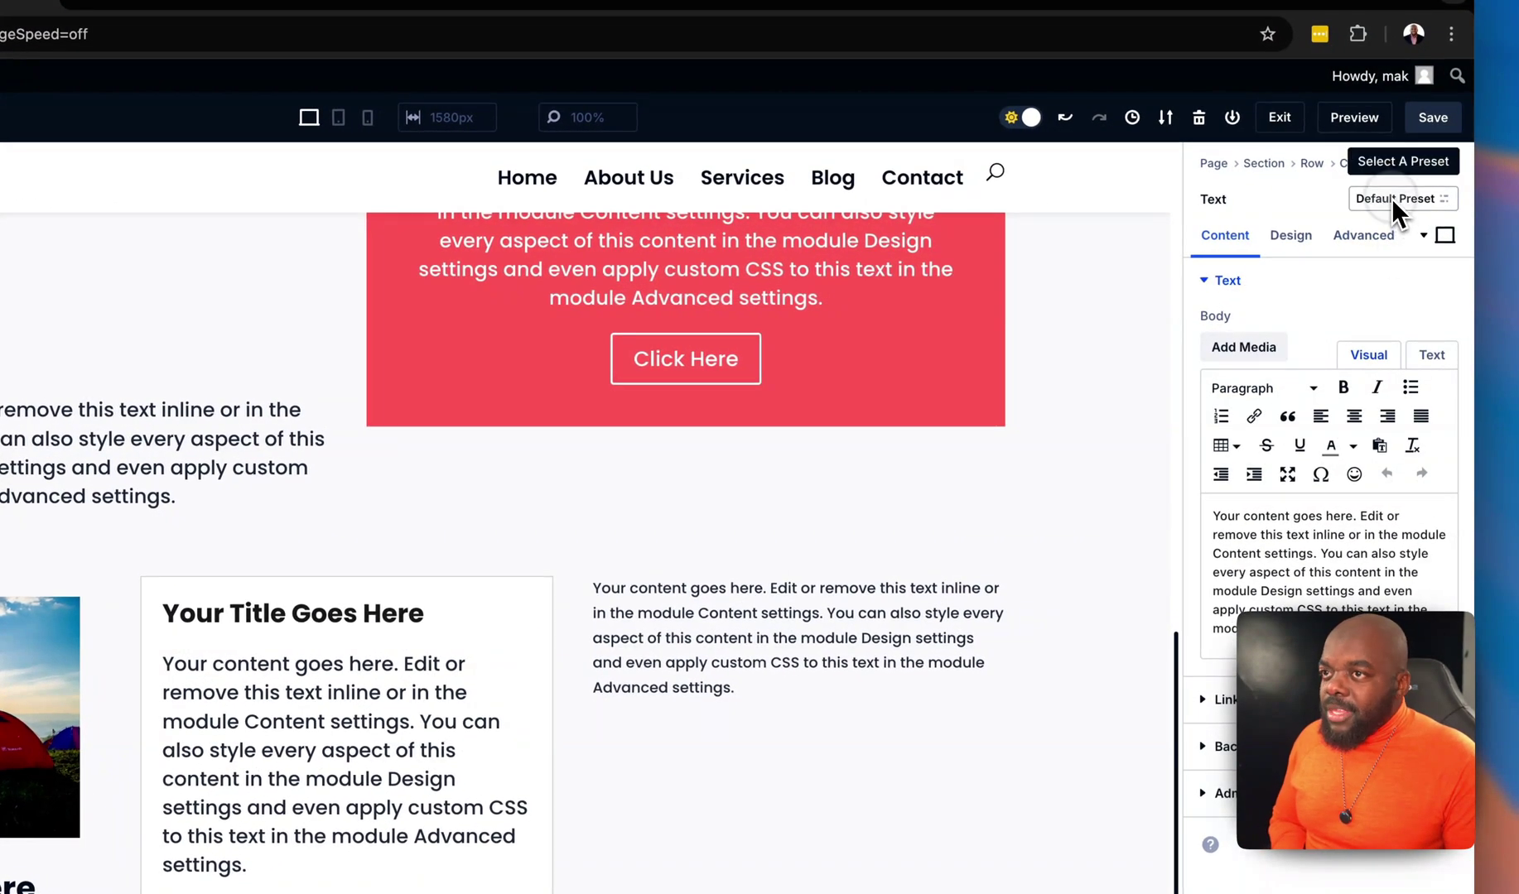
left_click(1392, 198)
left_click(1361, 234)
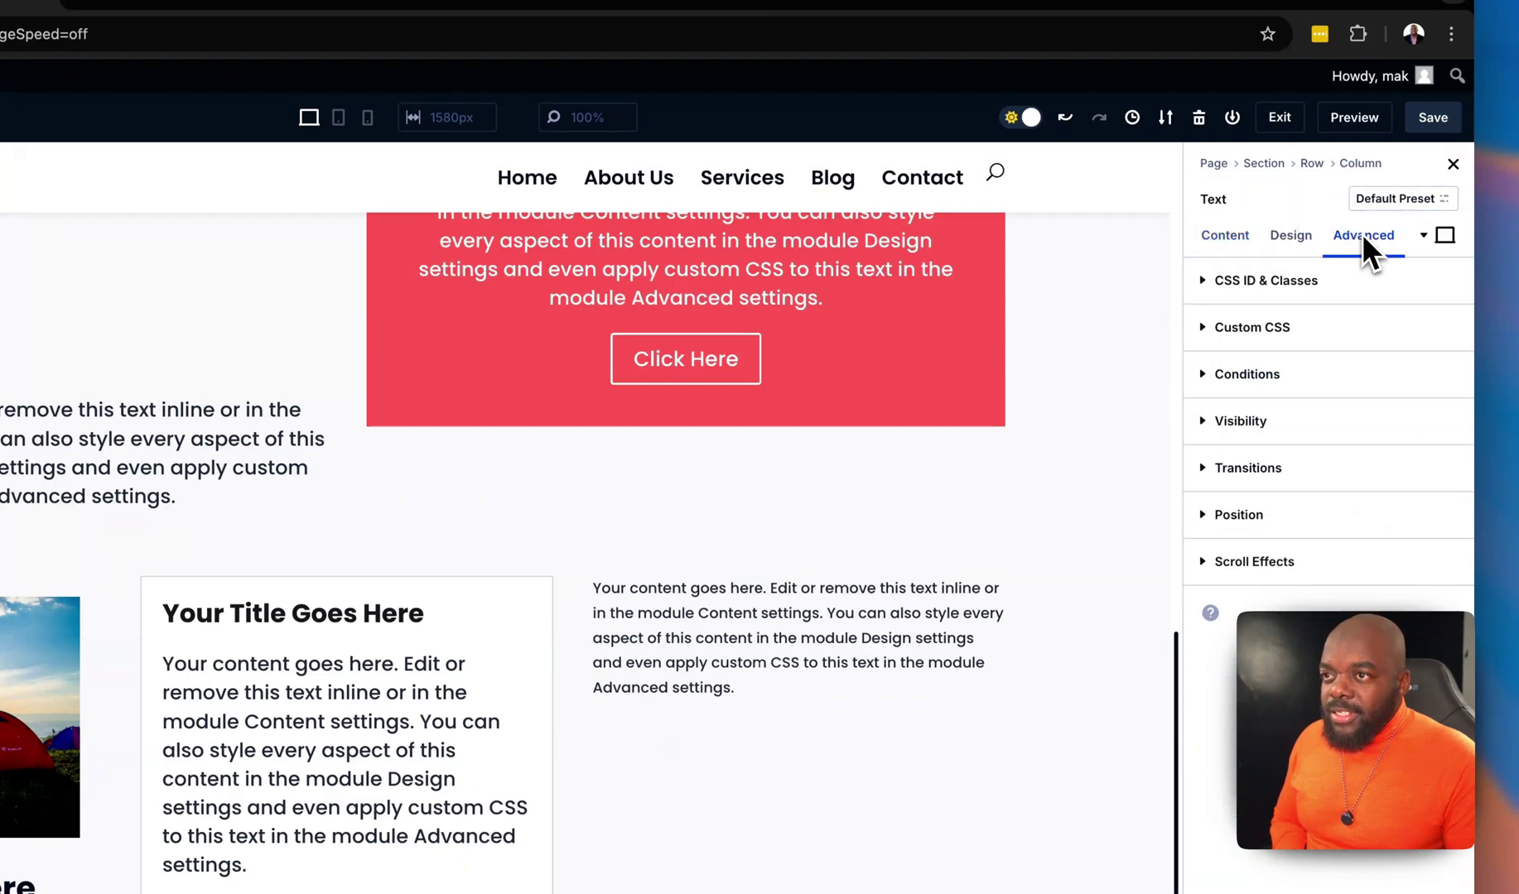
left_click(1305, 280)
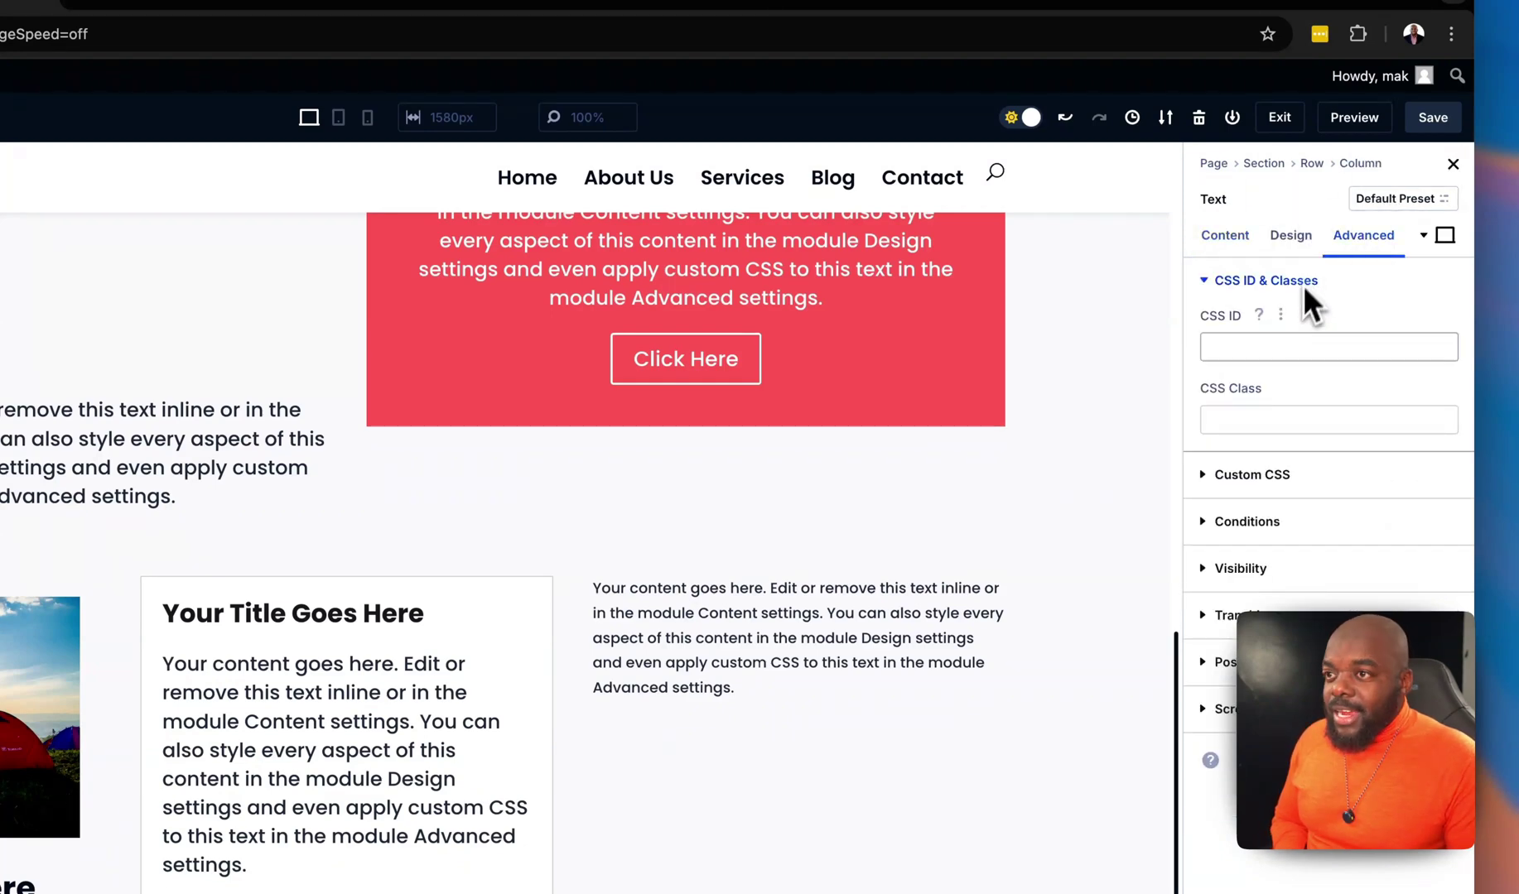
left_click(1257, 424)
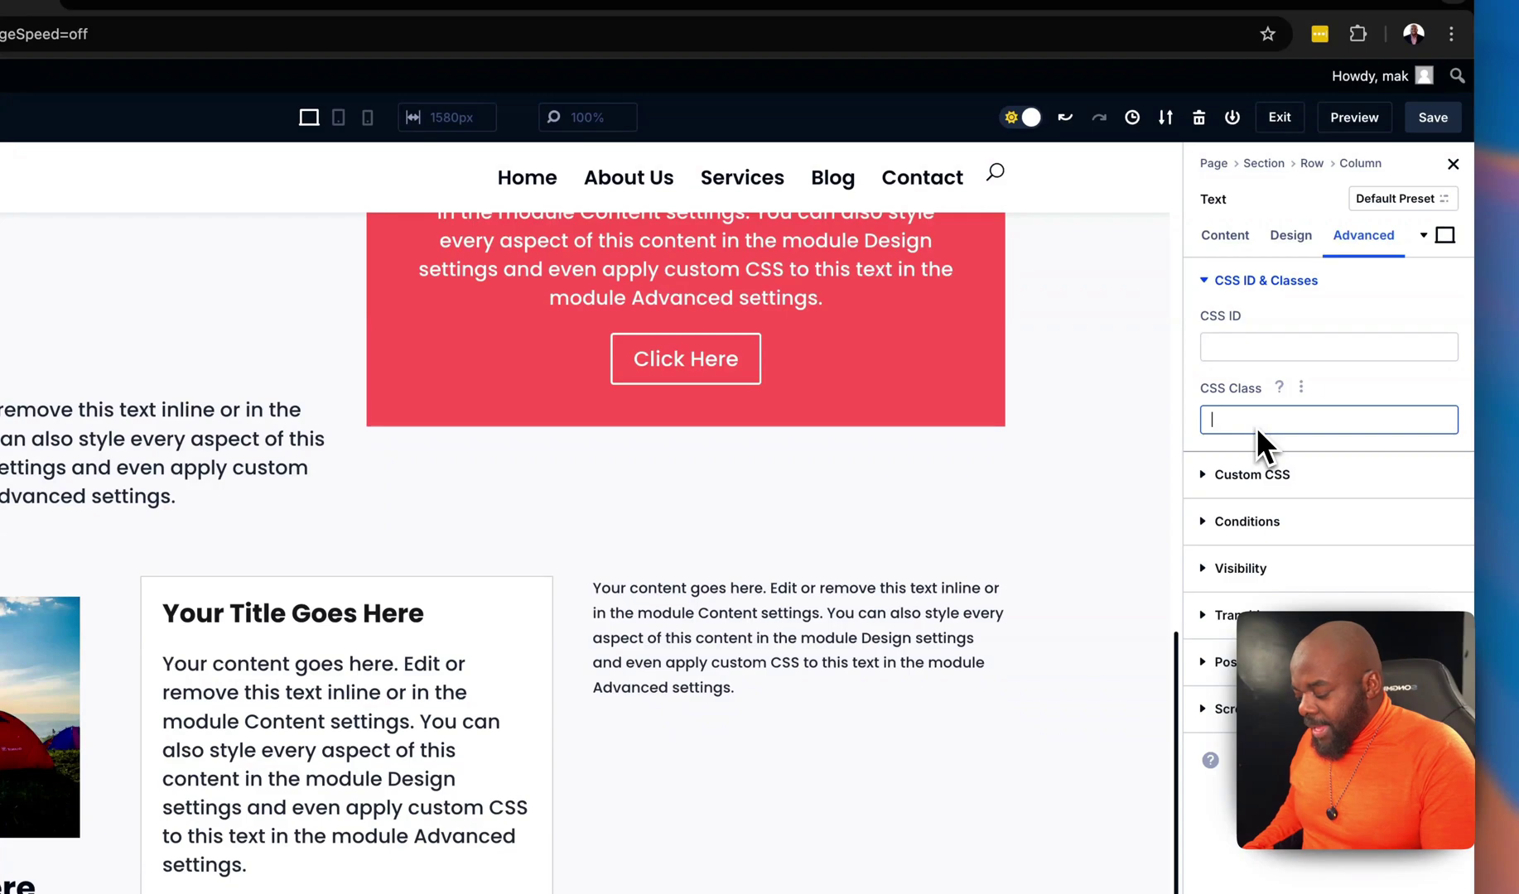
type("sk")
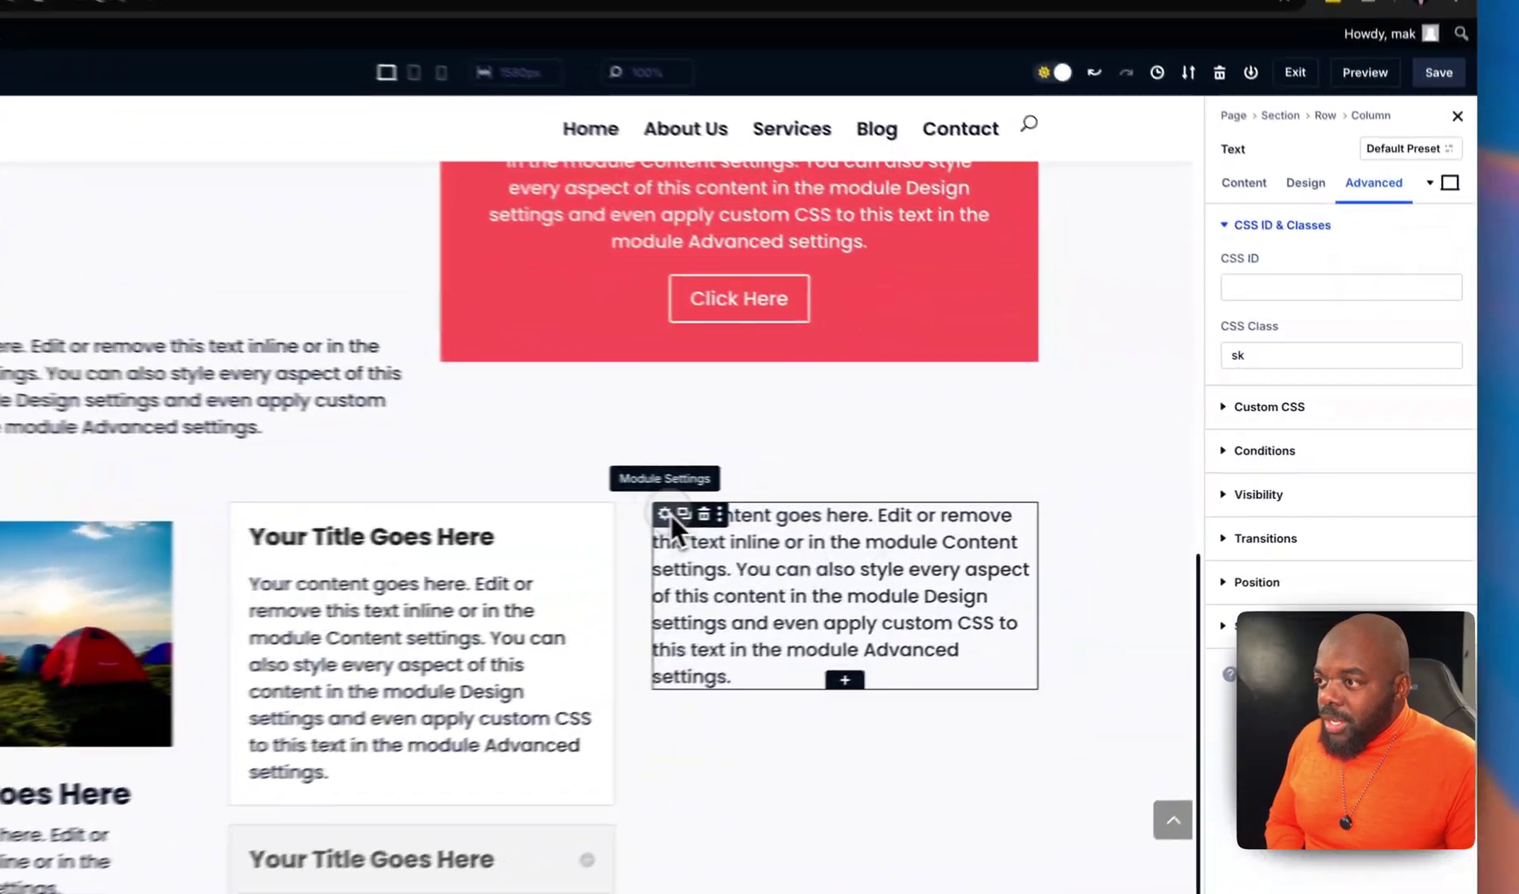
- Split the Text module's opening sentence "Your content goes here." into its own paragraph and format it as Heading 4
left_click(854, 508)
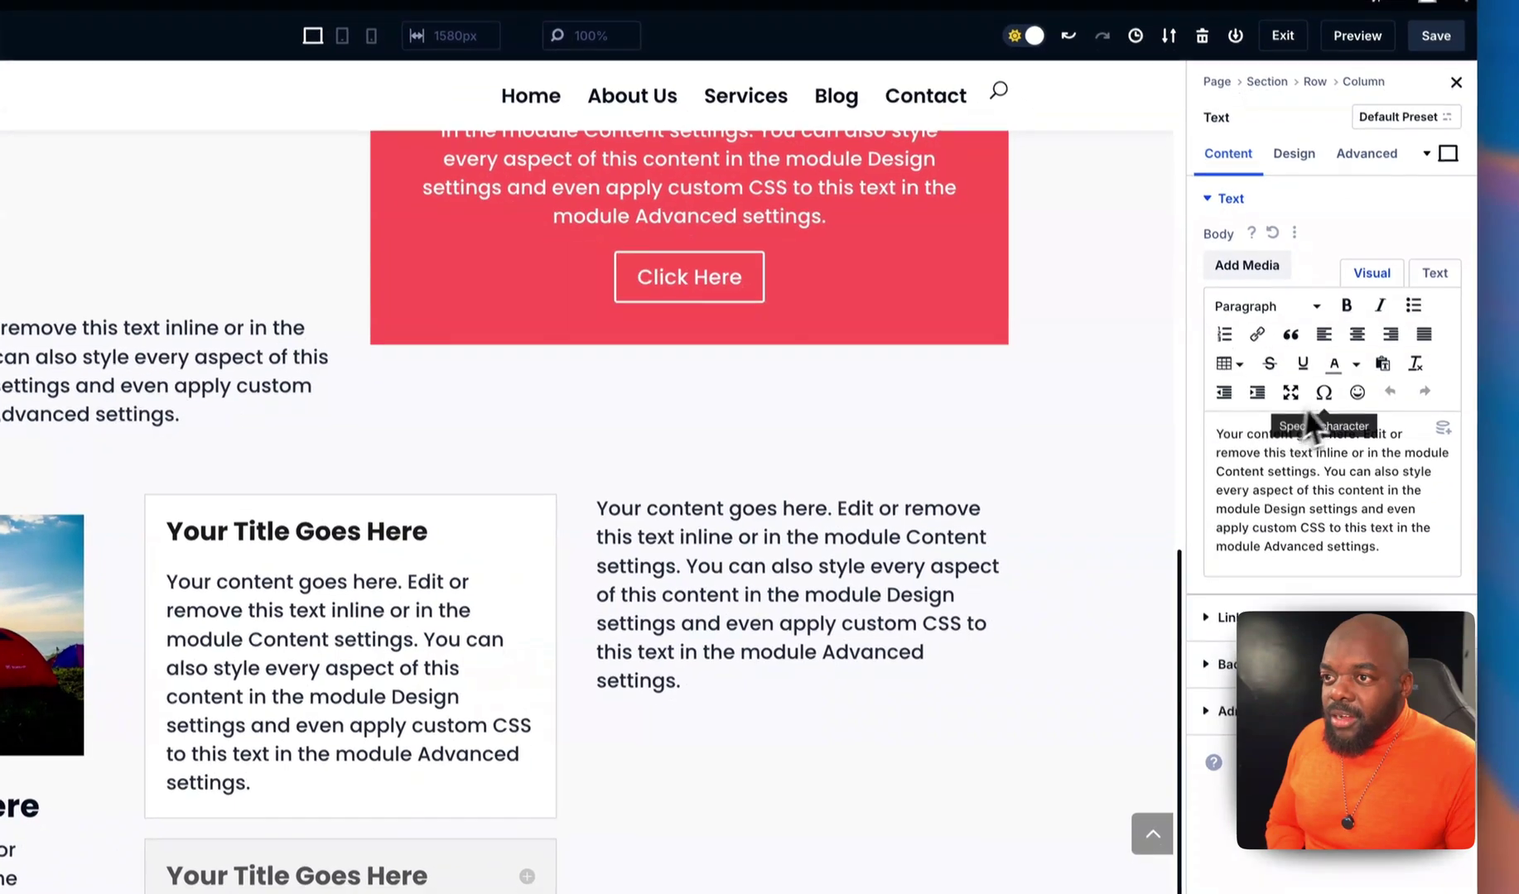
key("Return")
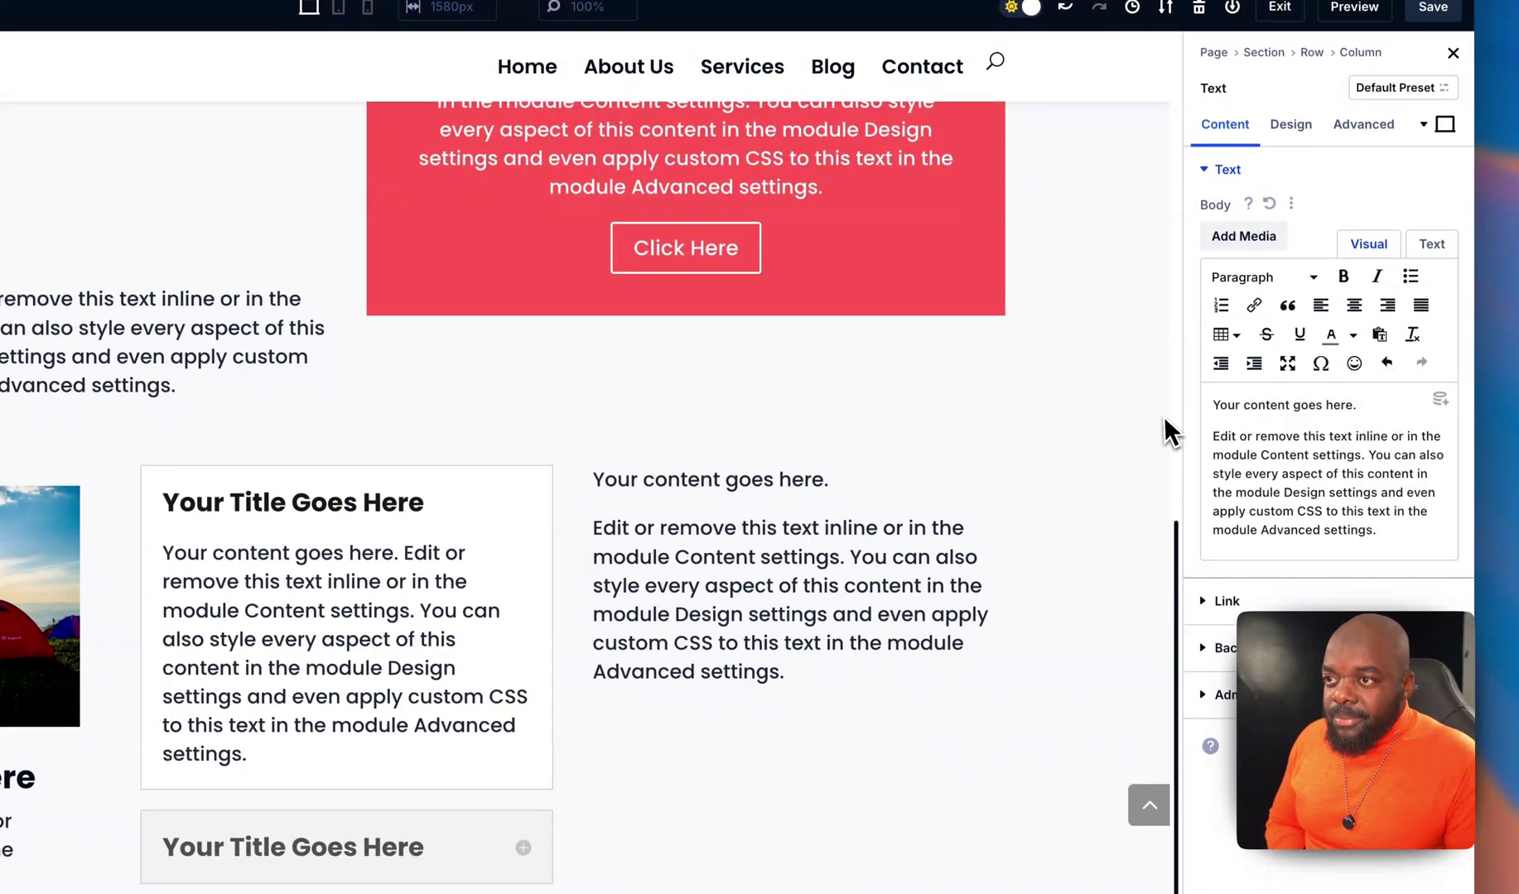
left_click_drag(1357, 405, 1203, 427)
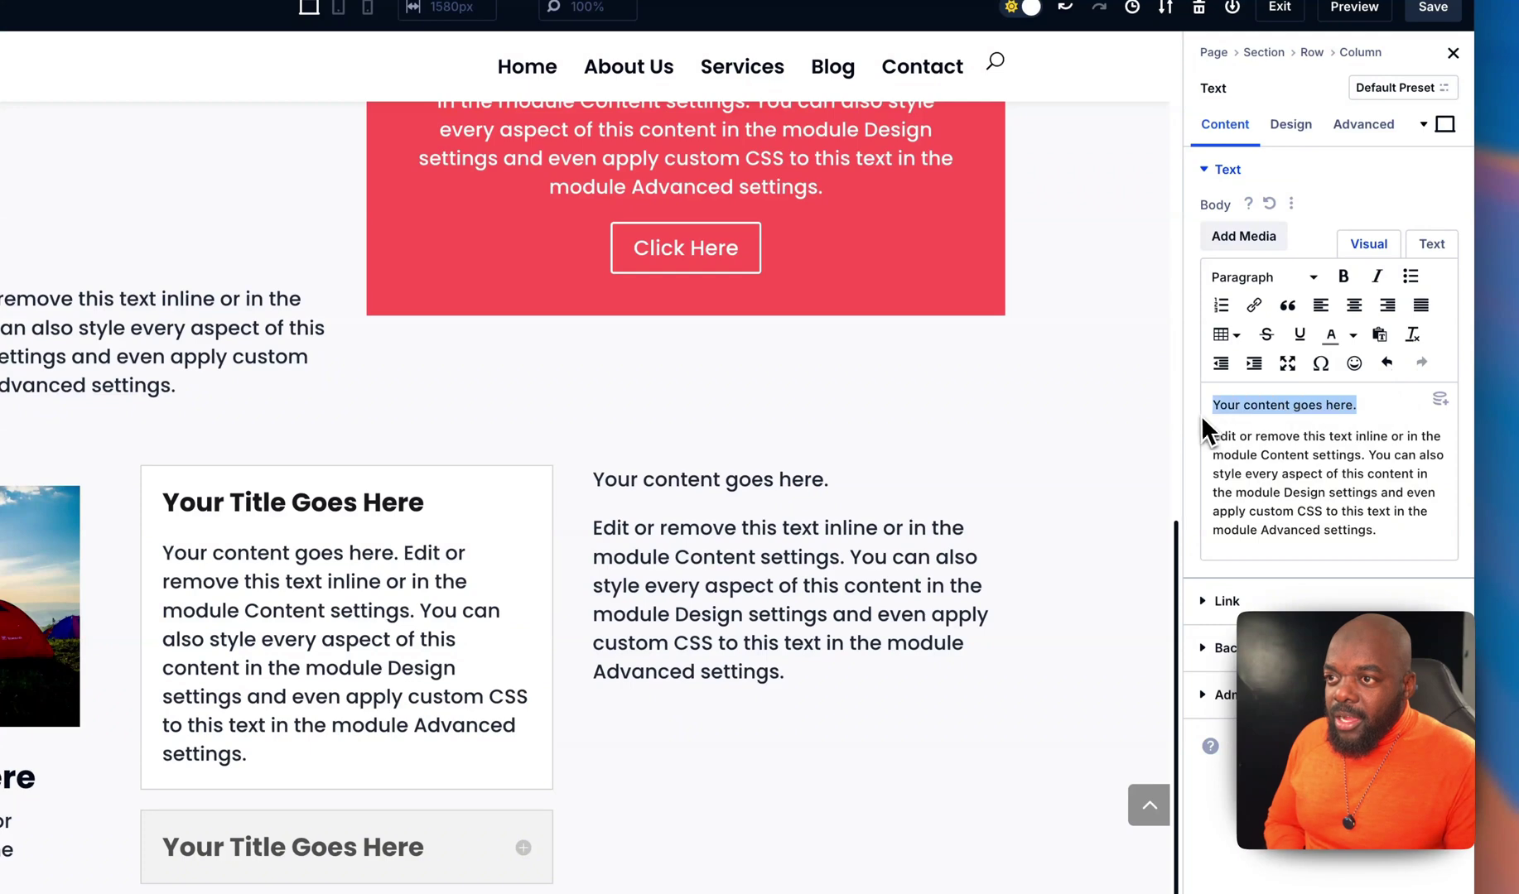
left_click(1268, 280)
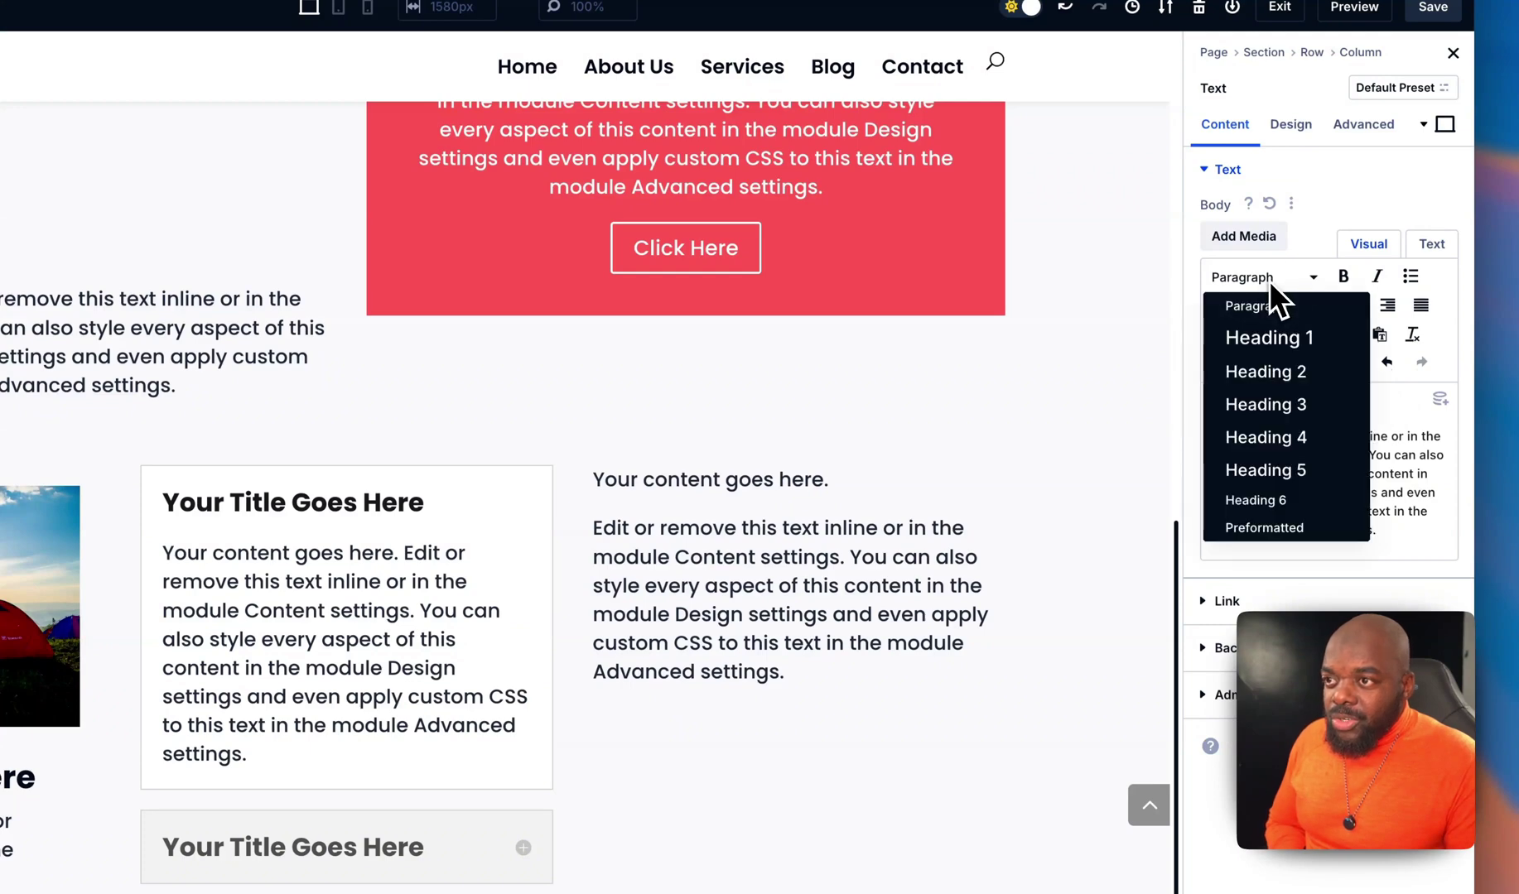
left_click(1314, 400)
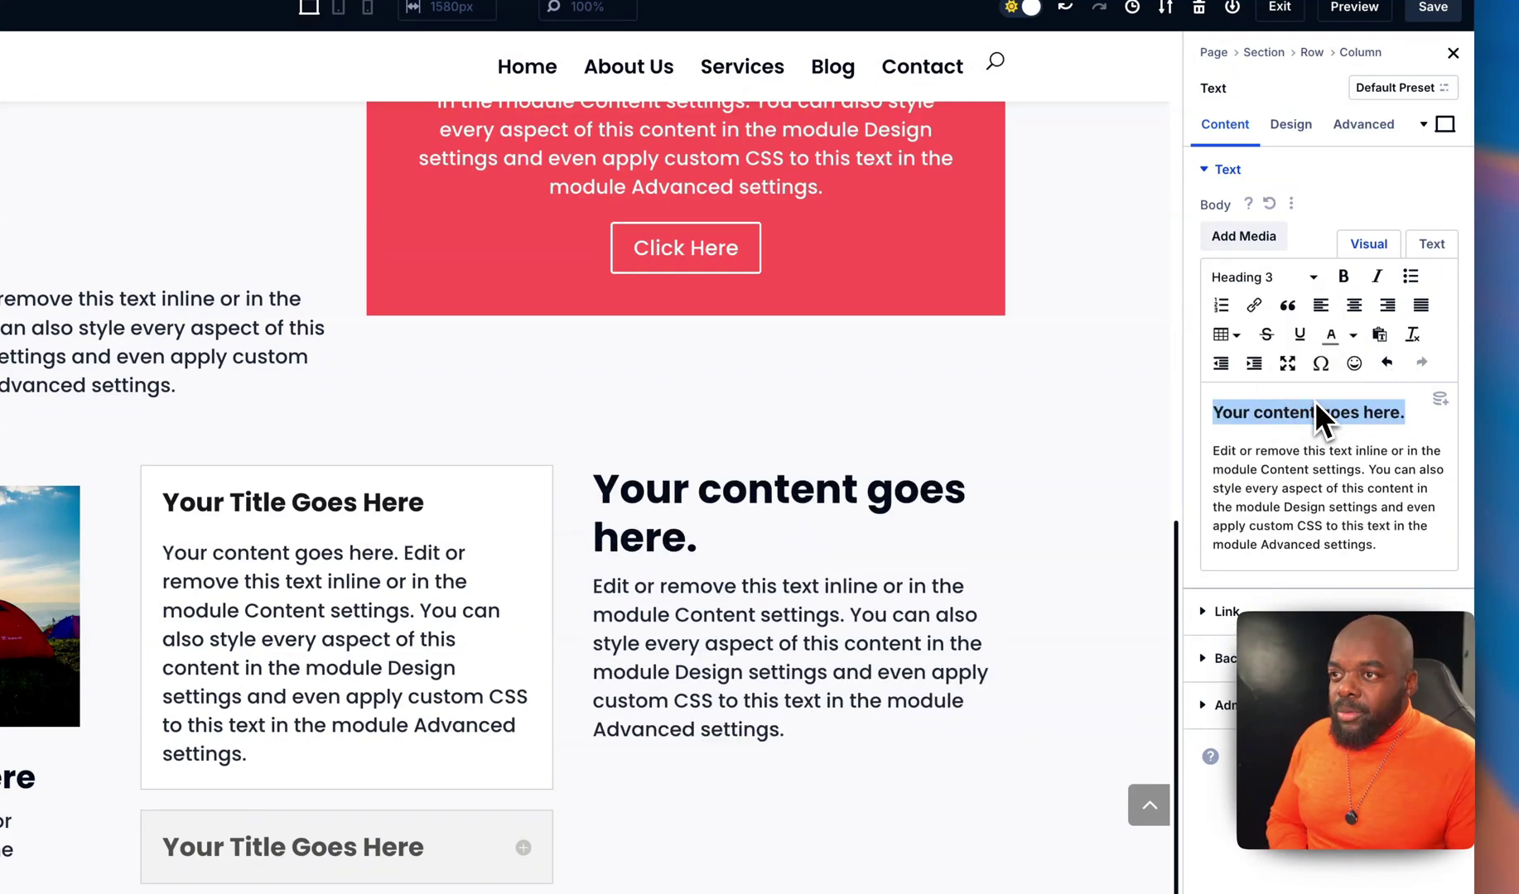
left_click(1277, 275)
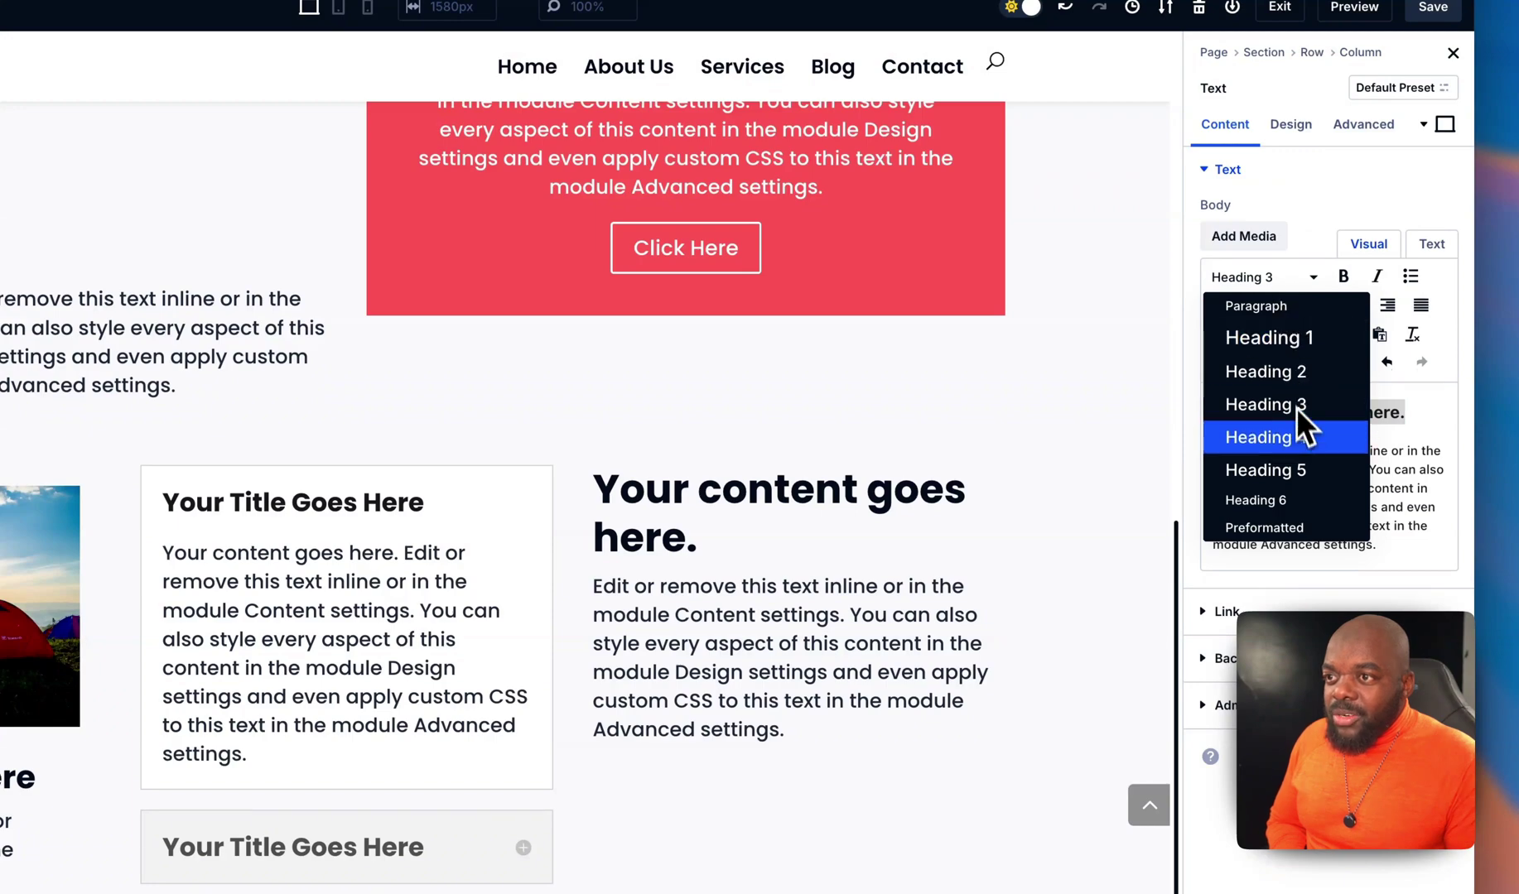
left_click(1297, 434)
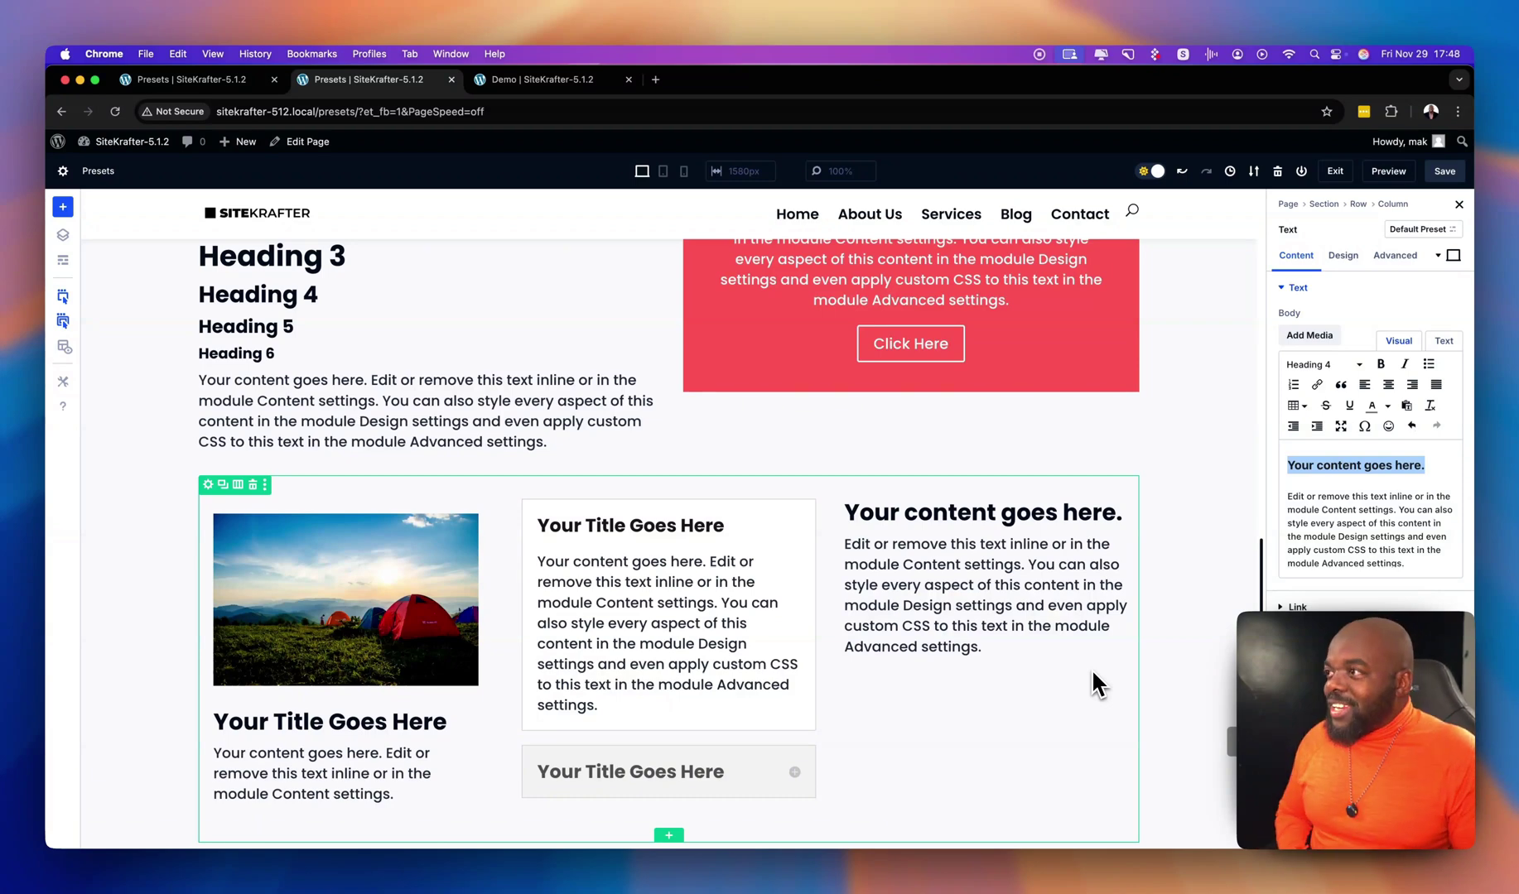
- Switch to the Demo page and assign the CSS class section-hero to the first, white section
scroll(1068, 650, "up", 10)
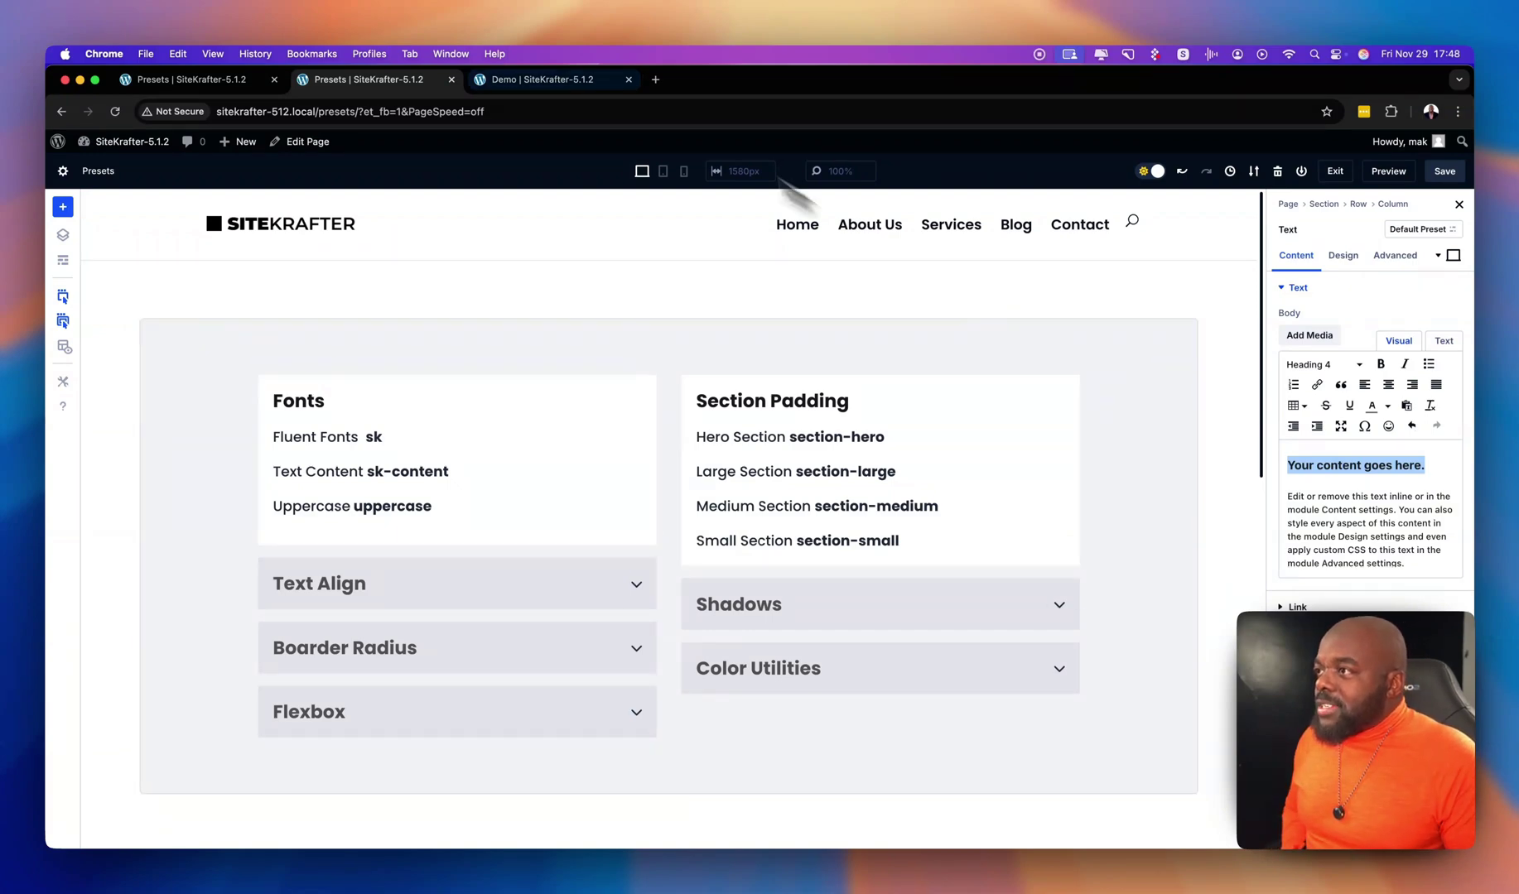
left_click(557, 81)
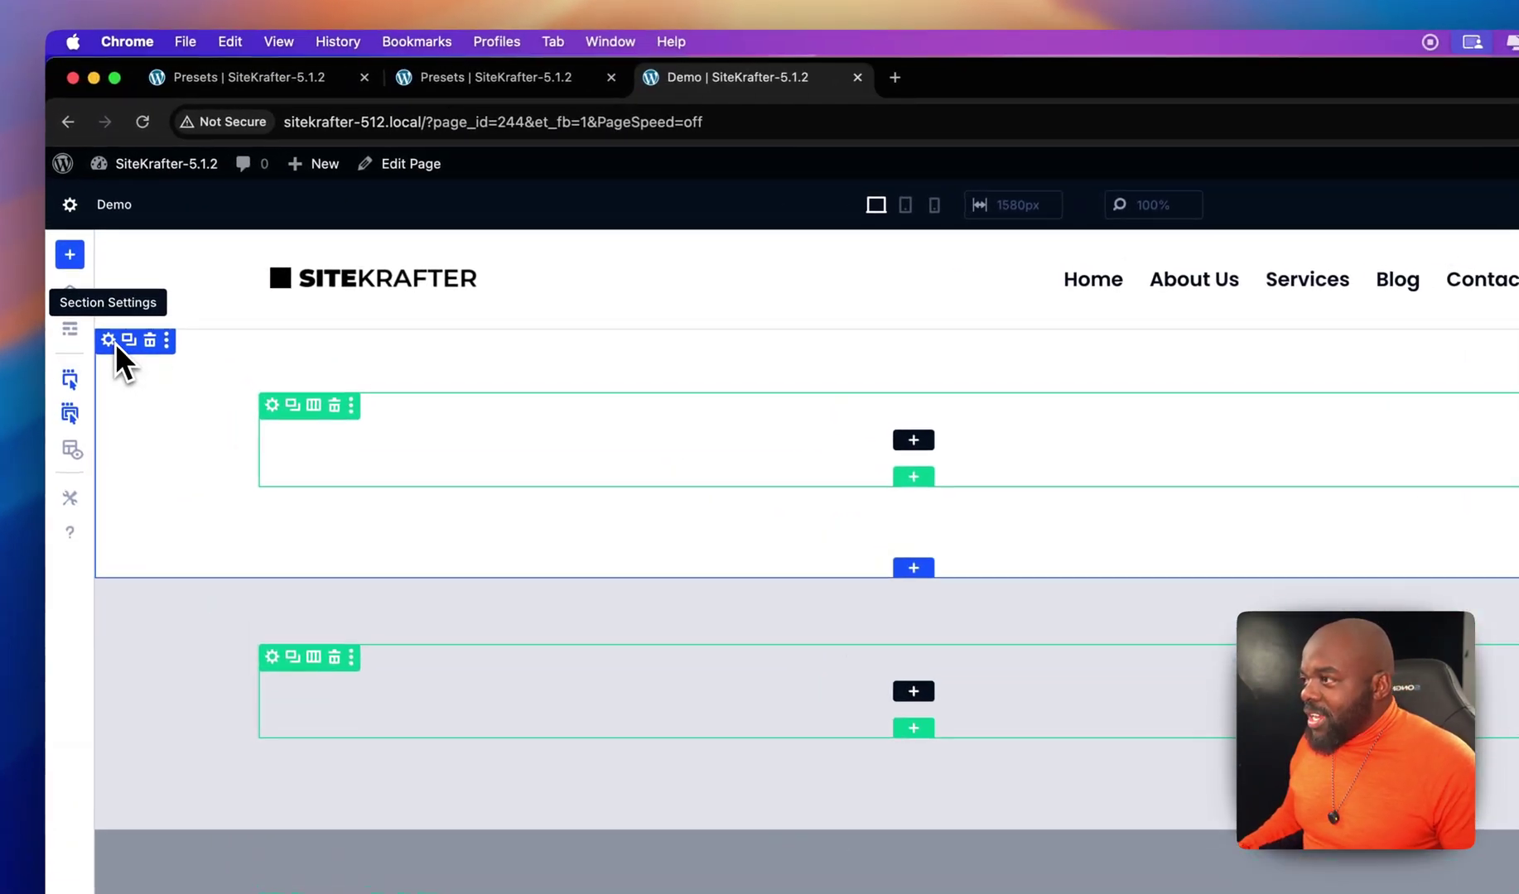
left_click(112, 342)
left_click(1359, 307)
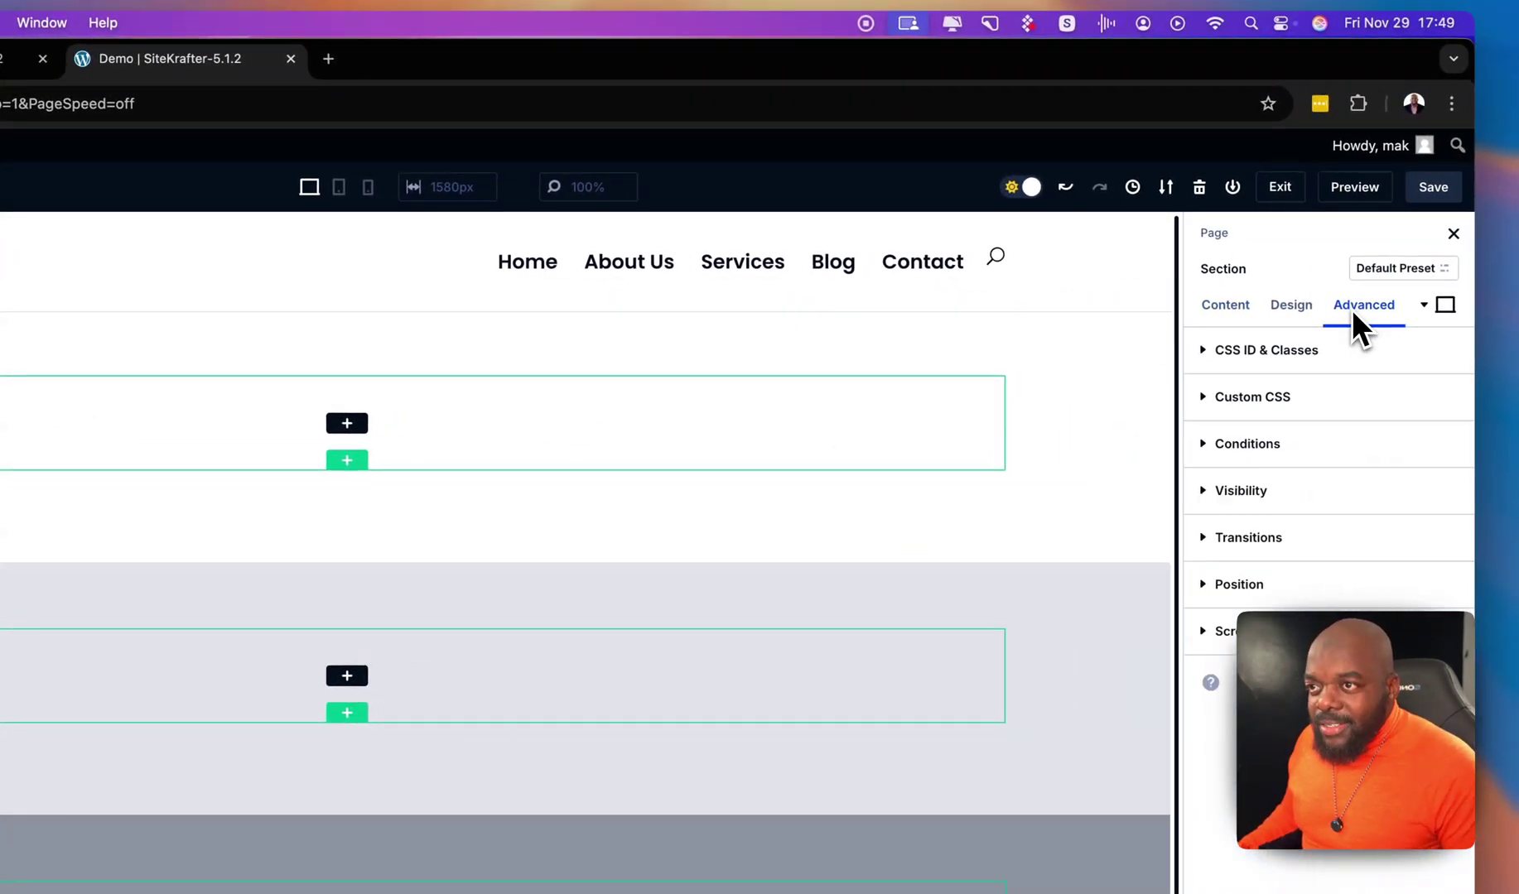
left_click(1298, 351)
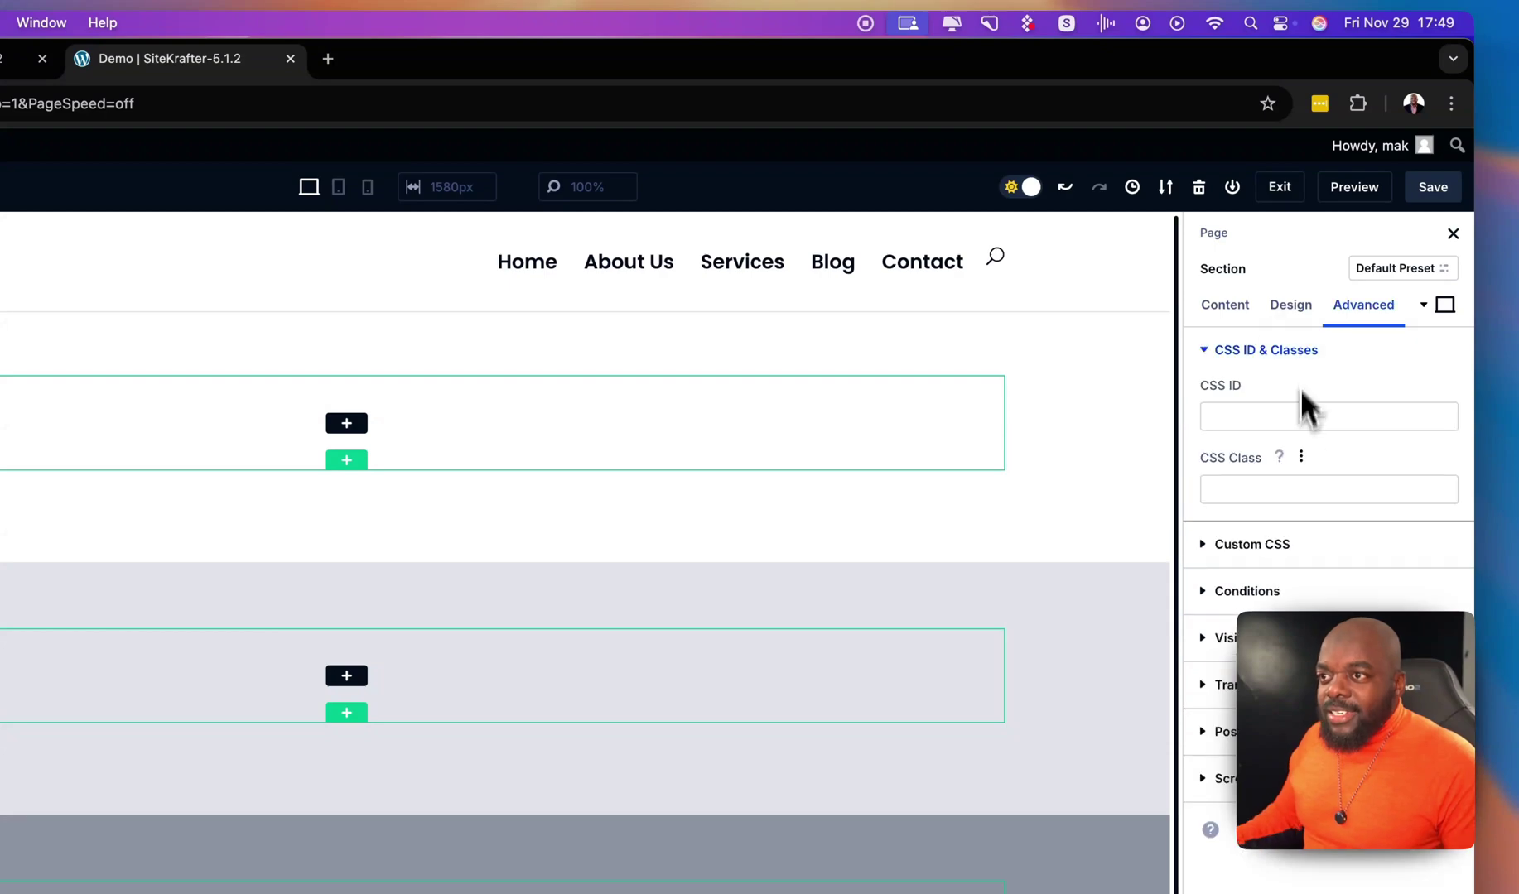
left_click(1284, 488)
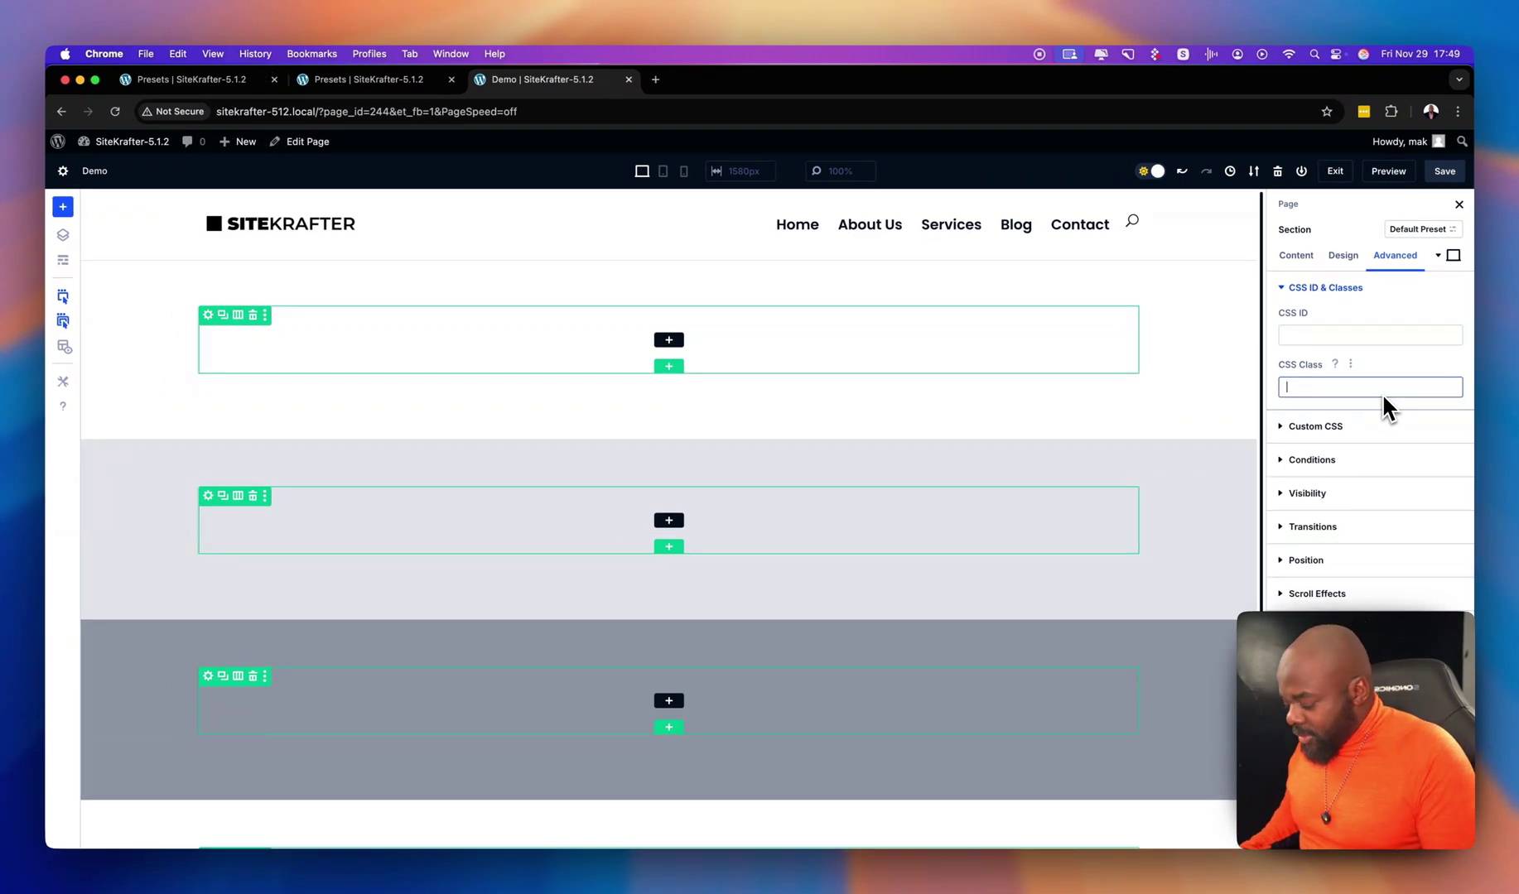
type("section-")
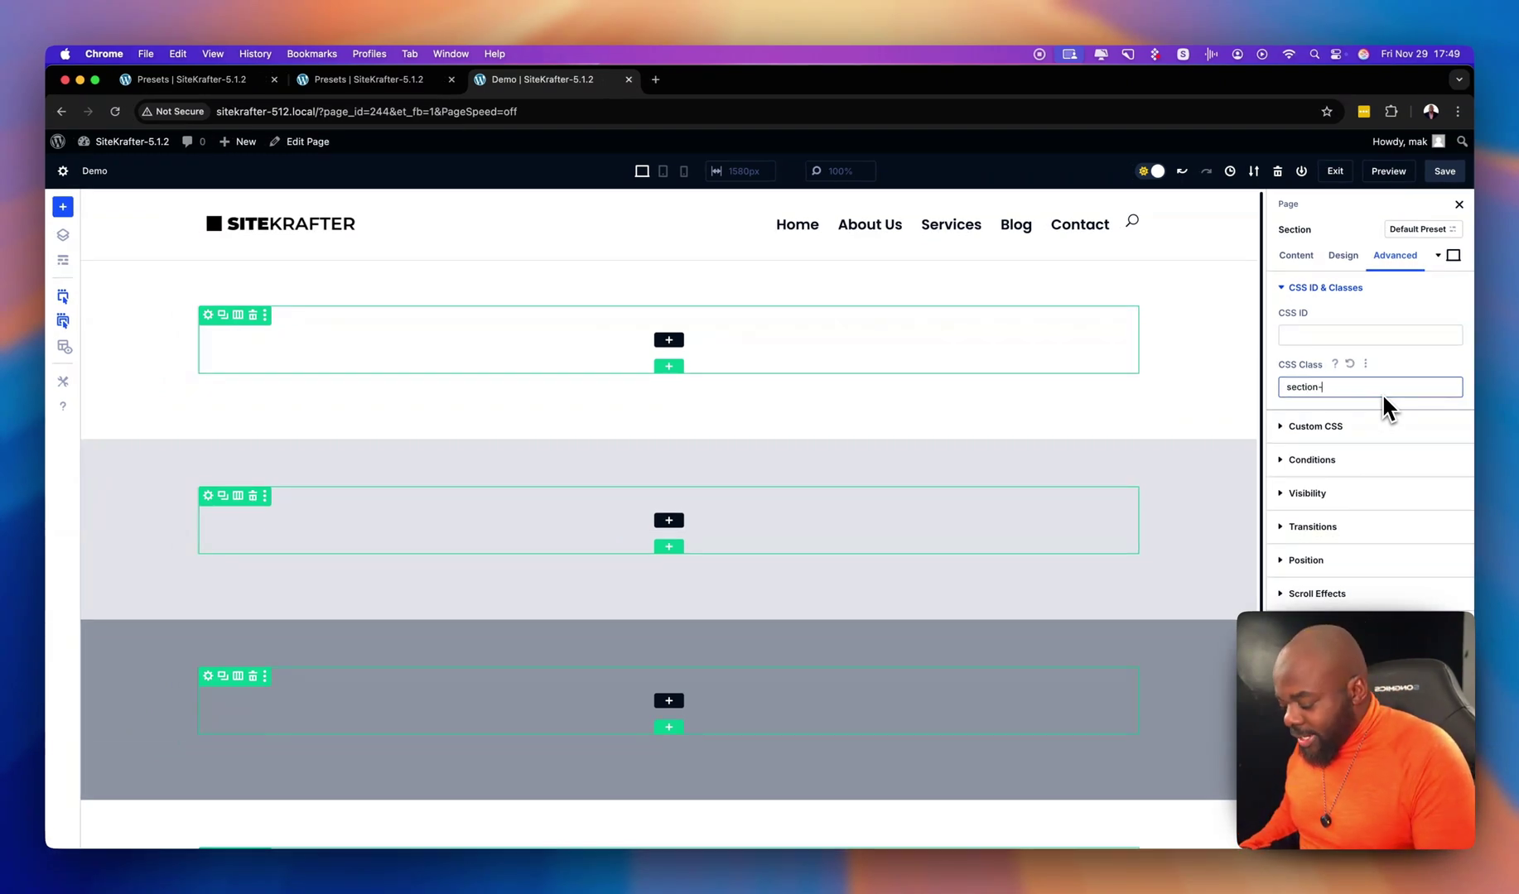
type("hero")
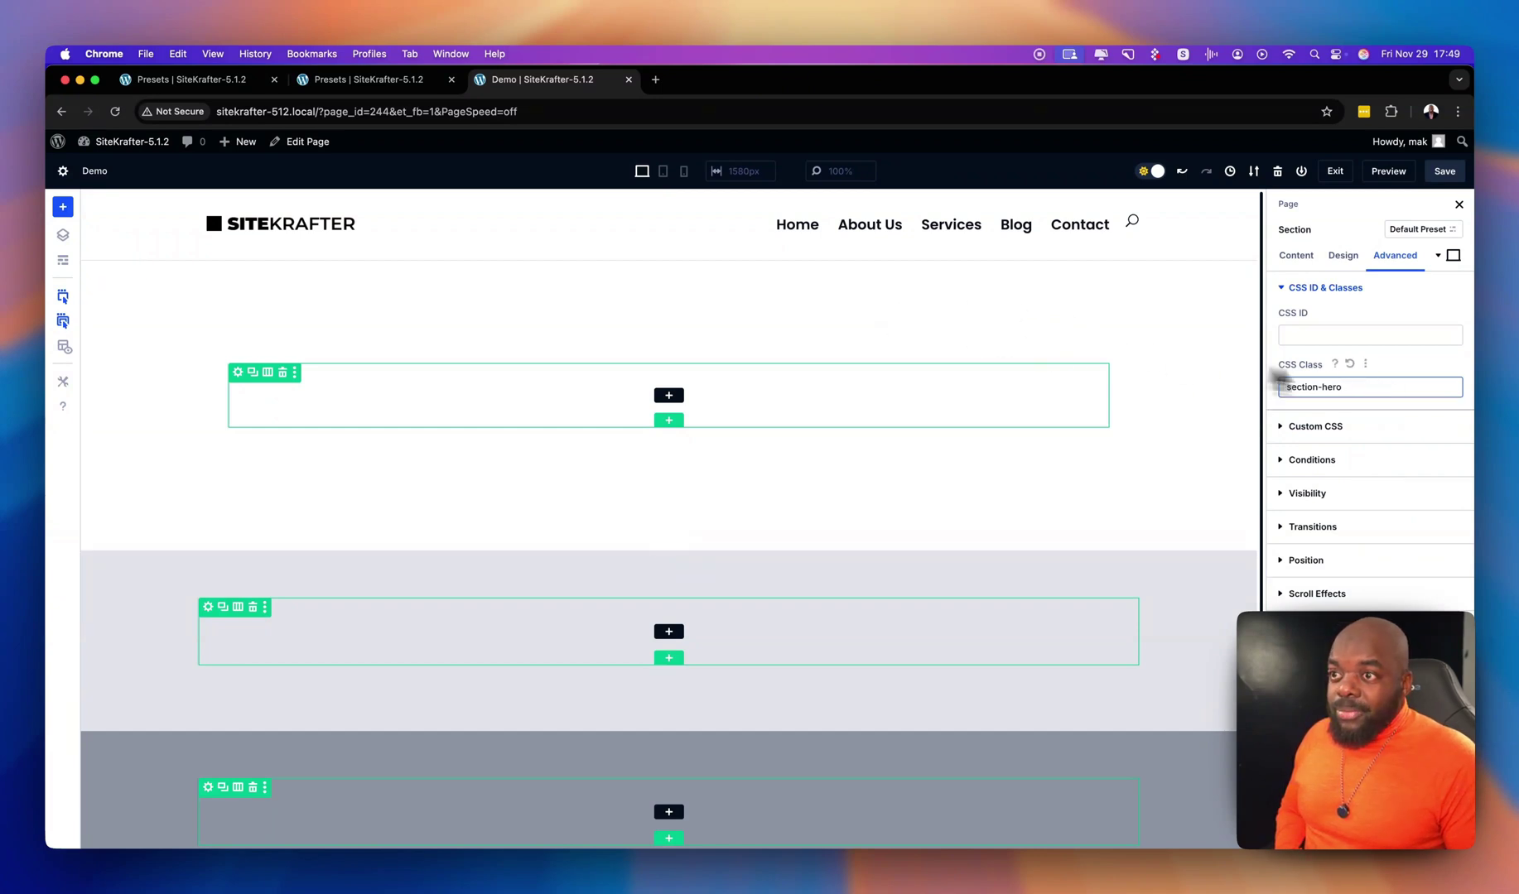
key("BackSpace")
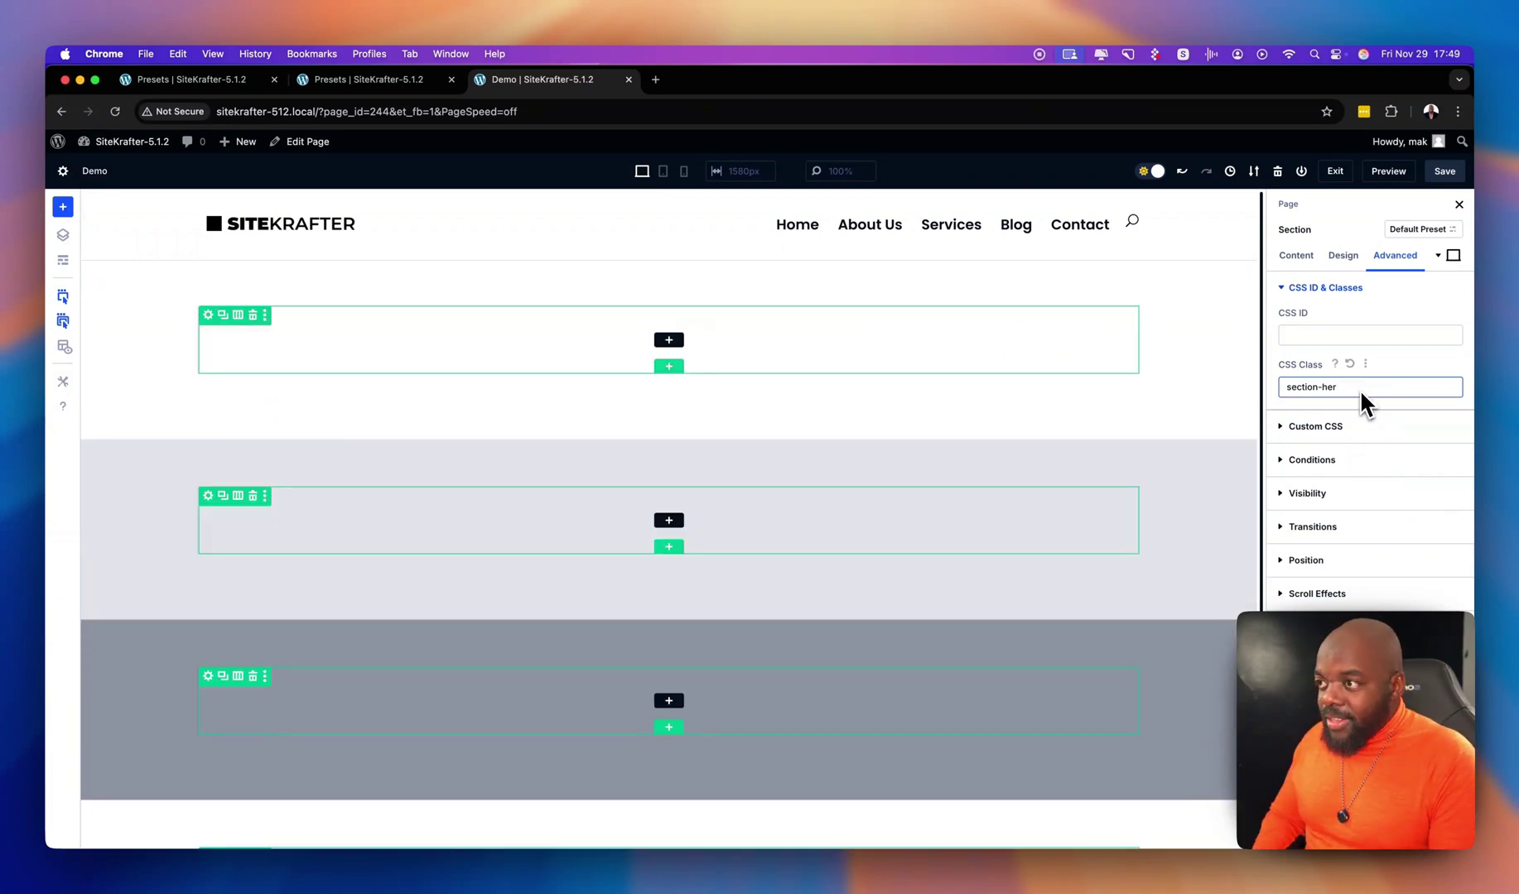
type("o")
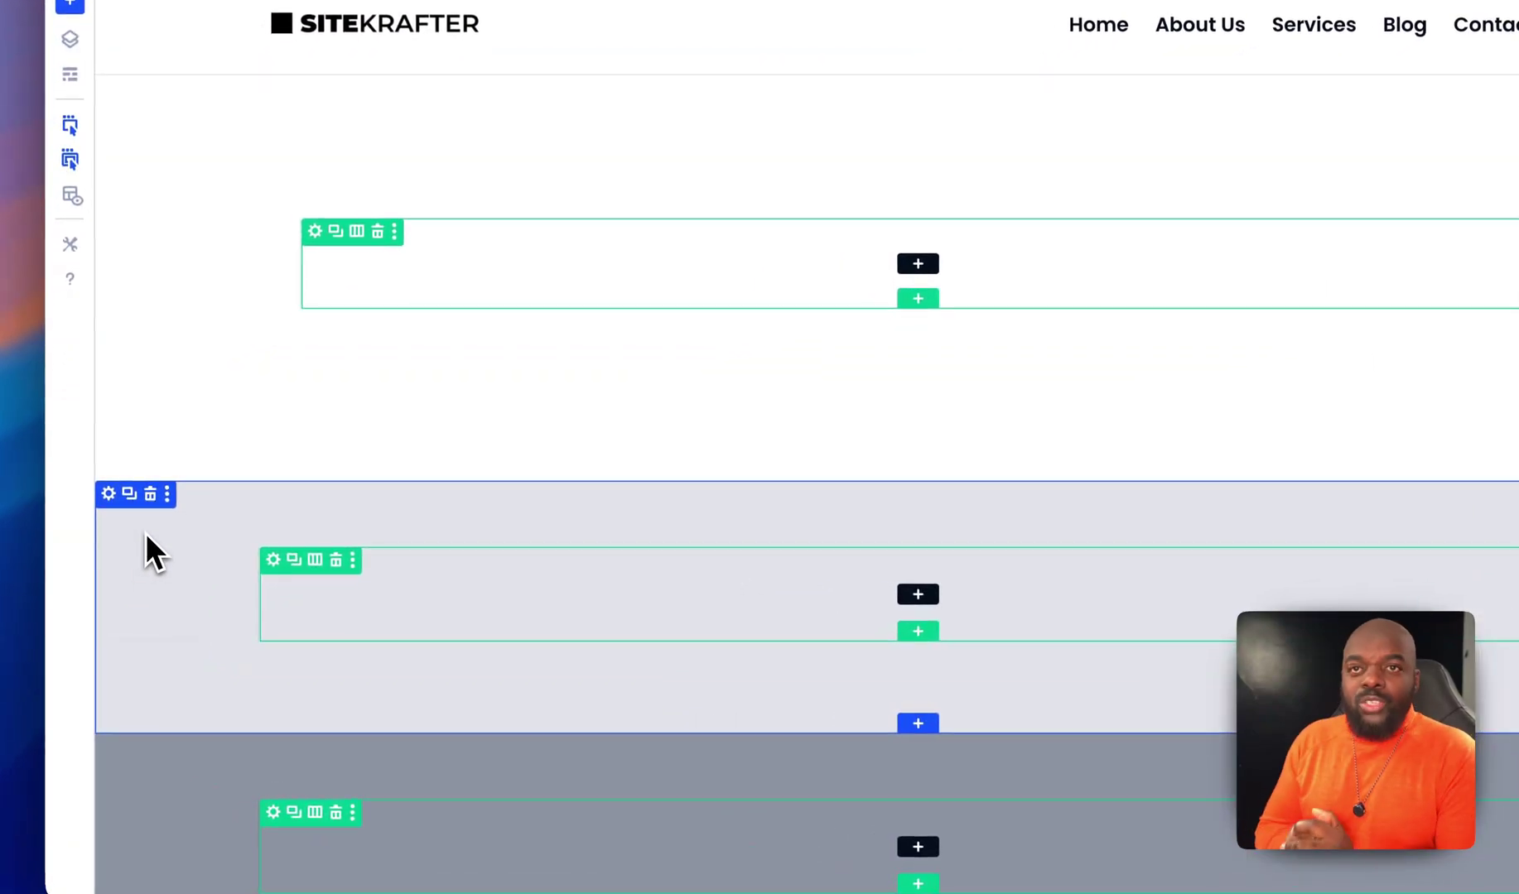
- Assign the CSS class section-large to the light grey second section
left_click(145, 532)
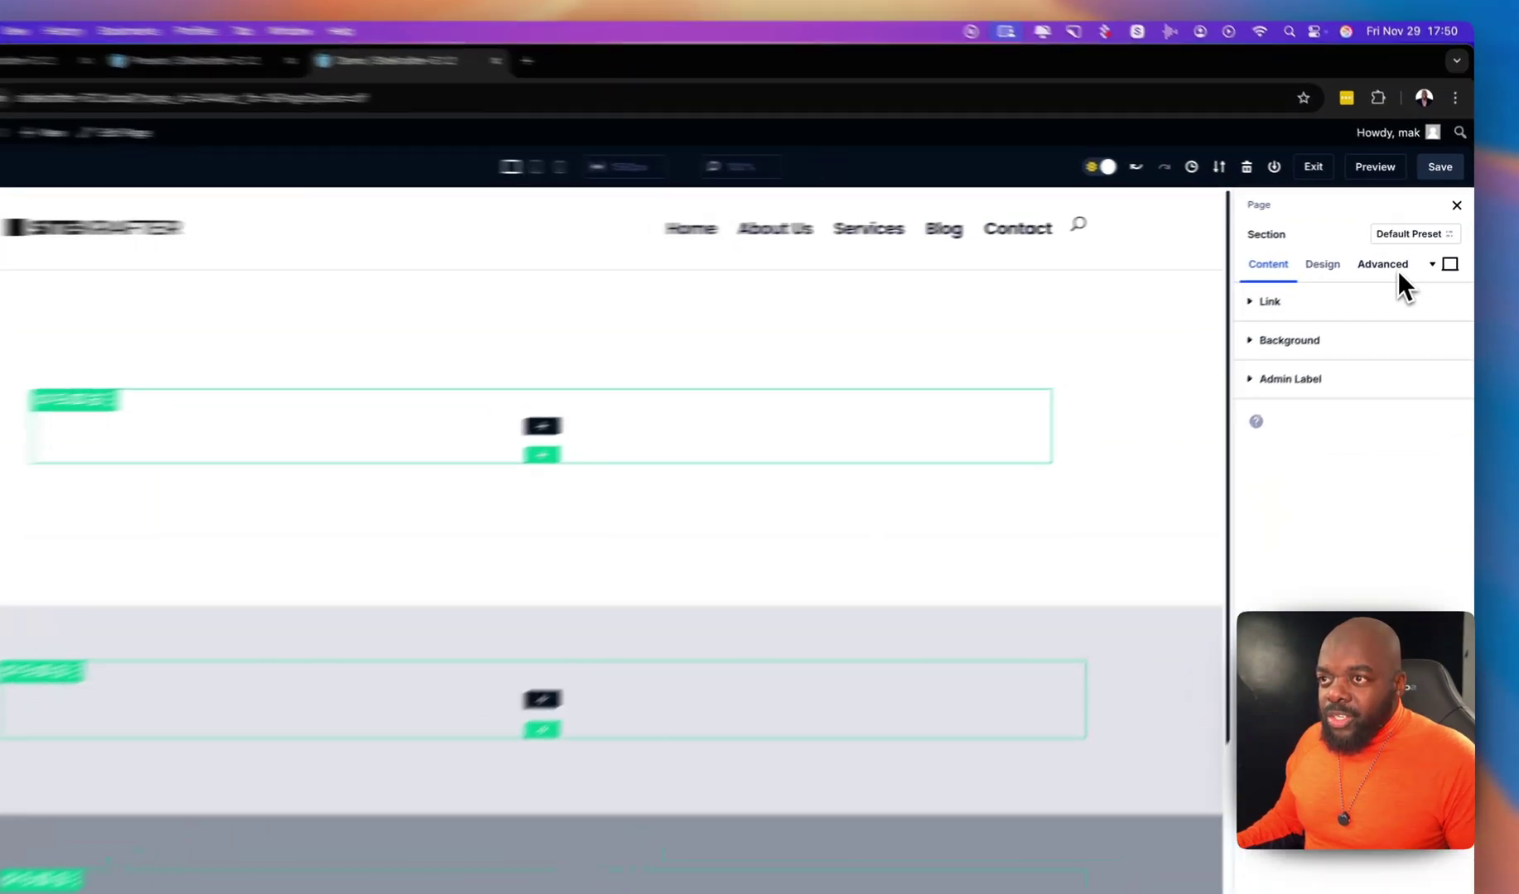
left_click(1395, 255)
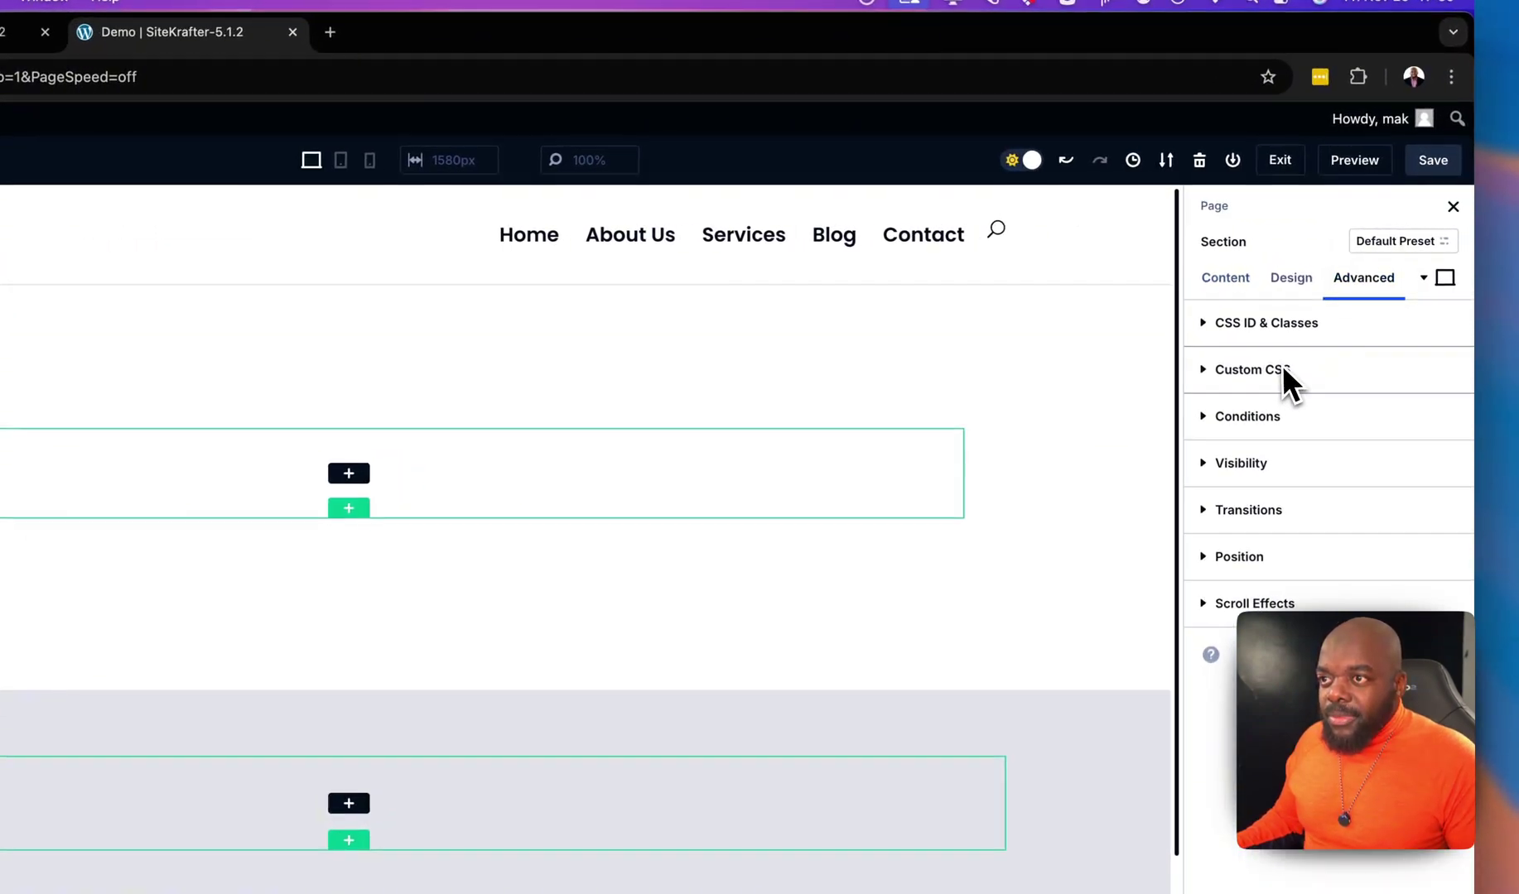
left_click(1279, 323)
left_click(1244, 471)
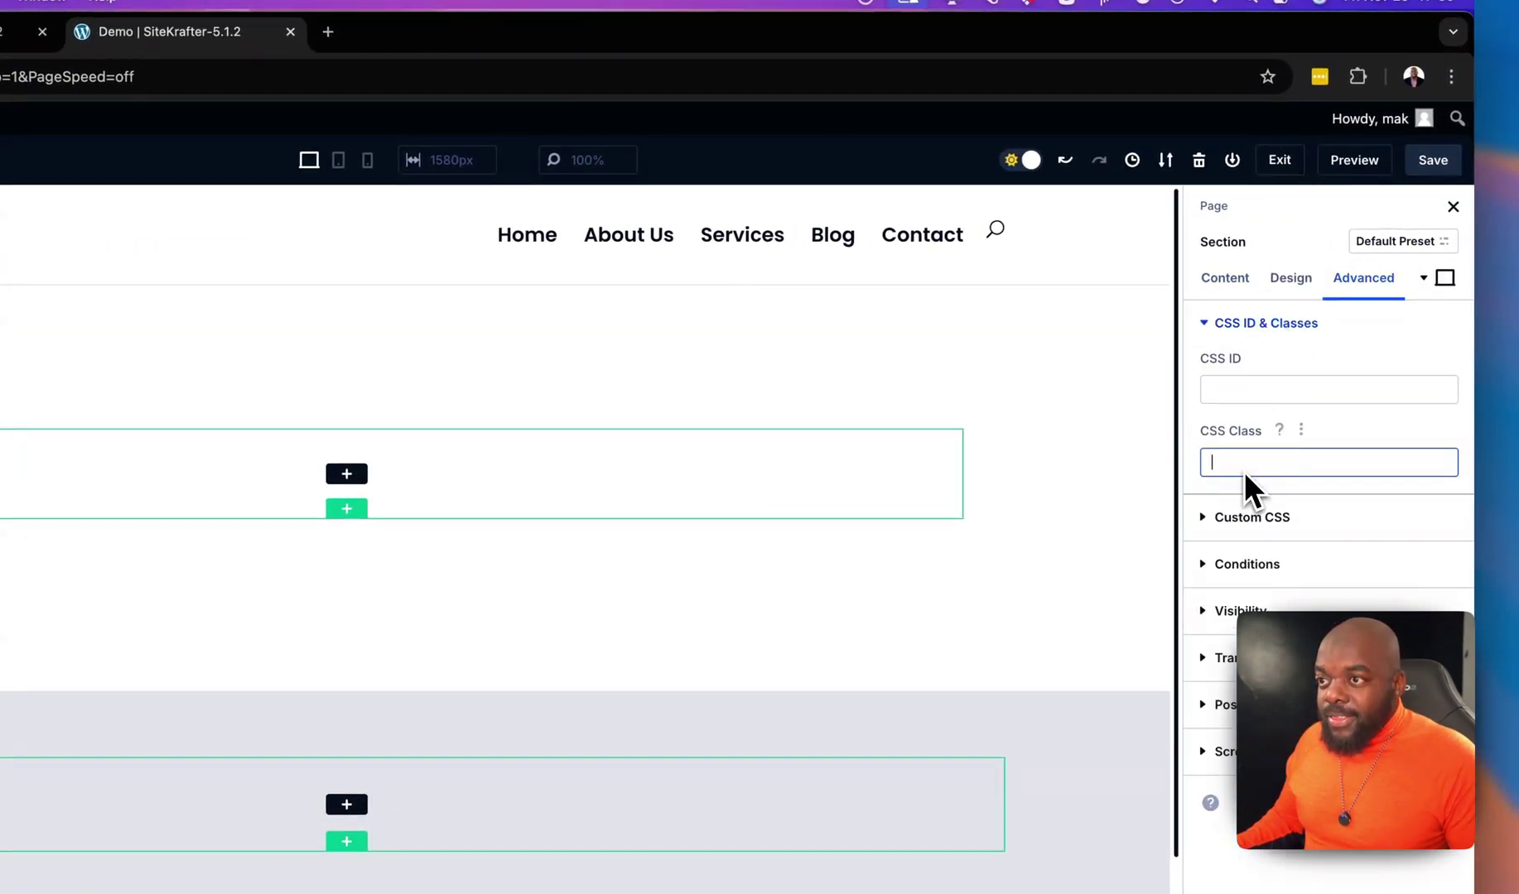
type("section-lar")
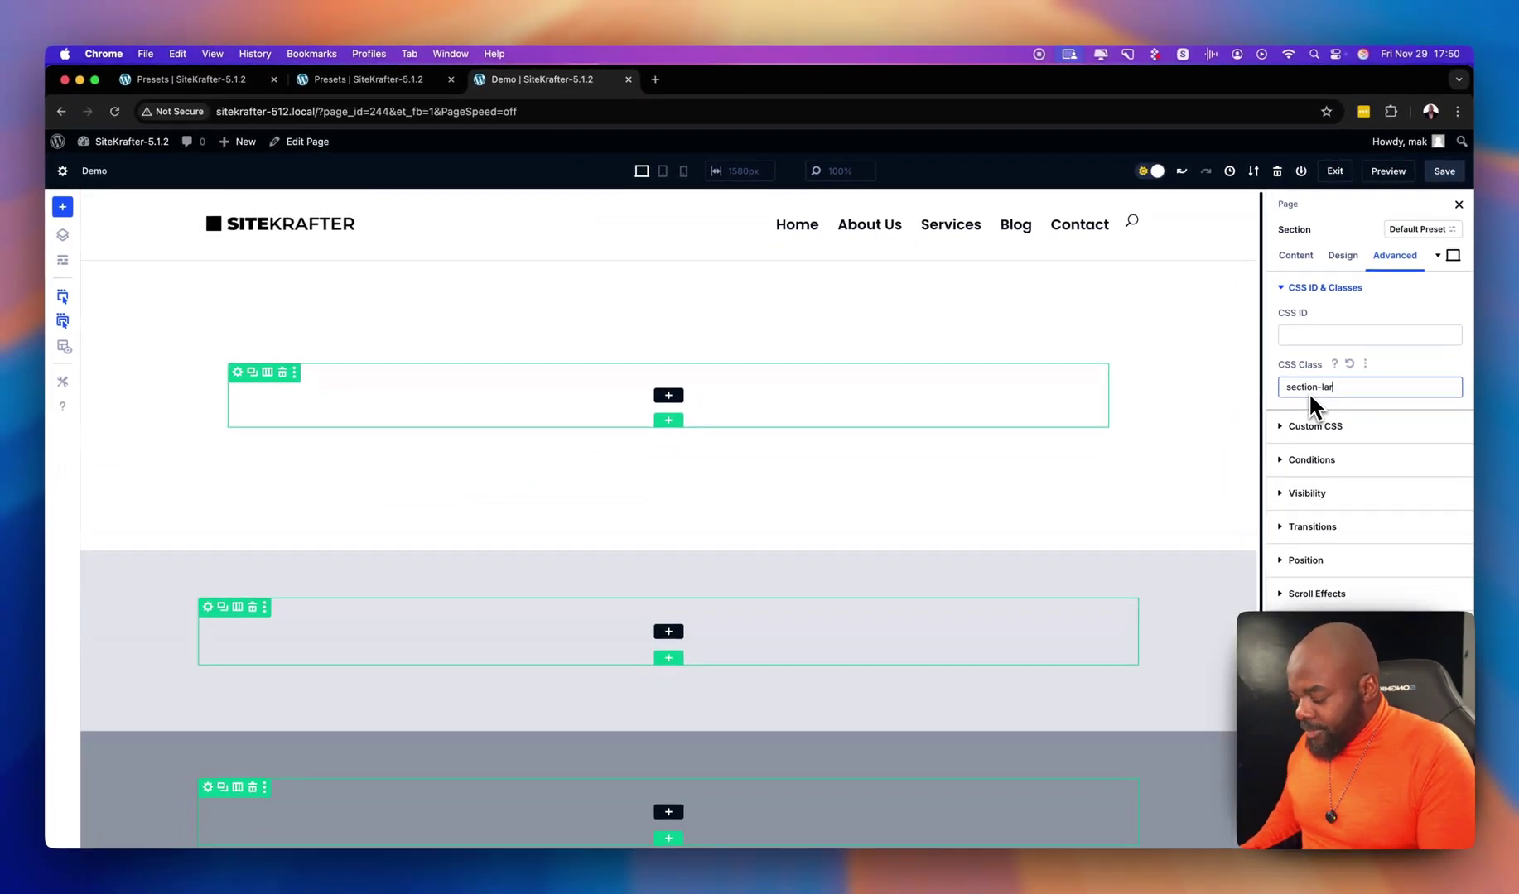
type("ge")
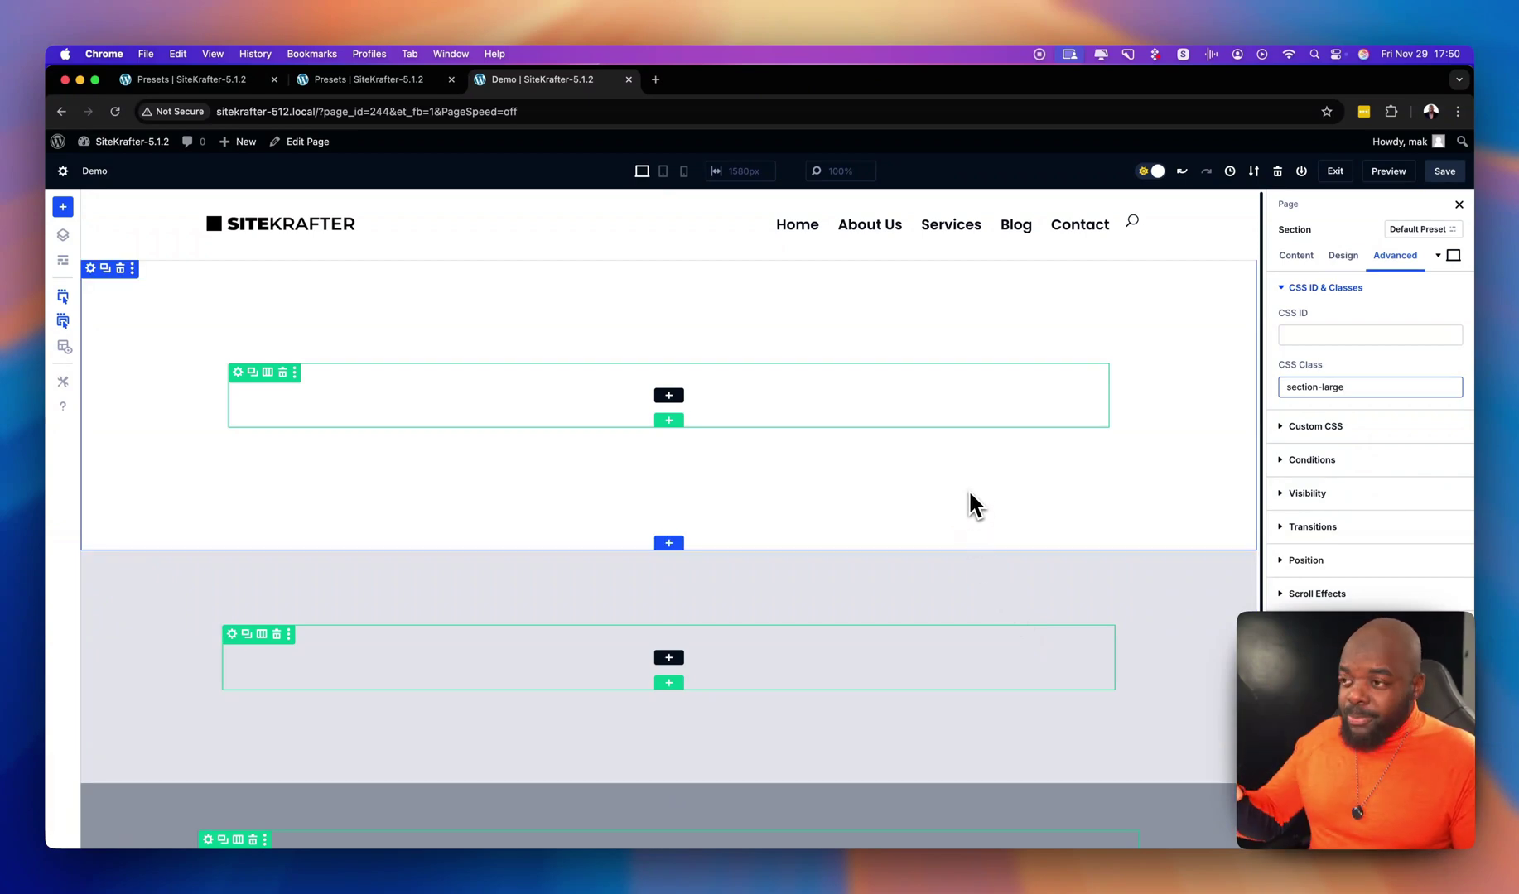
- Assign the CSS class section-small to the dark grey third section
scroll(976, 581, "down", 5)
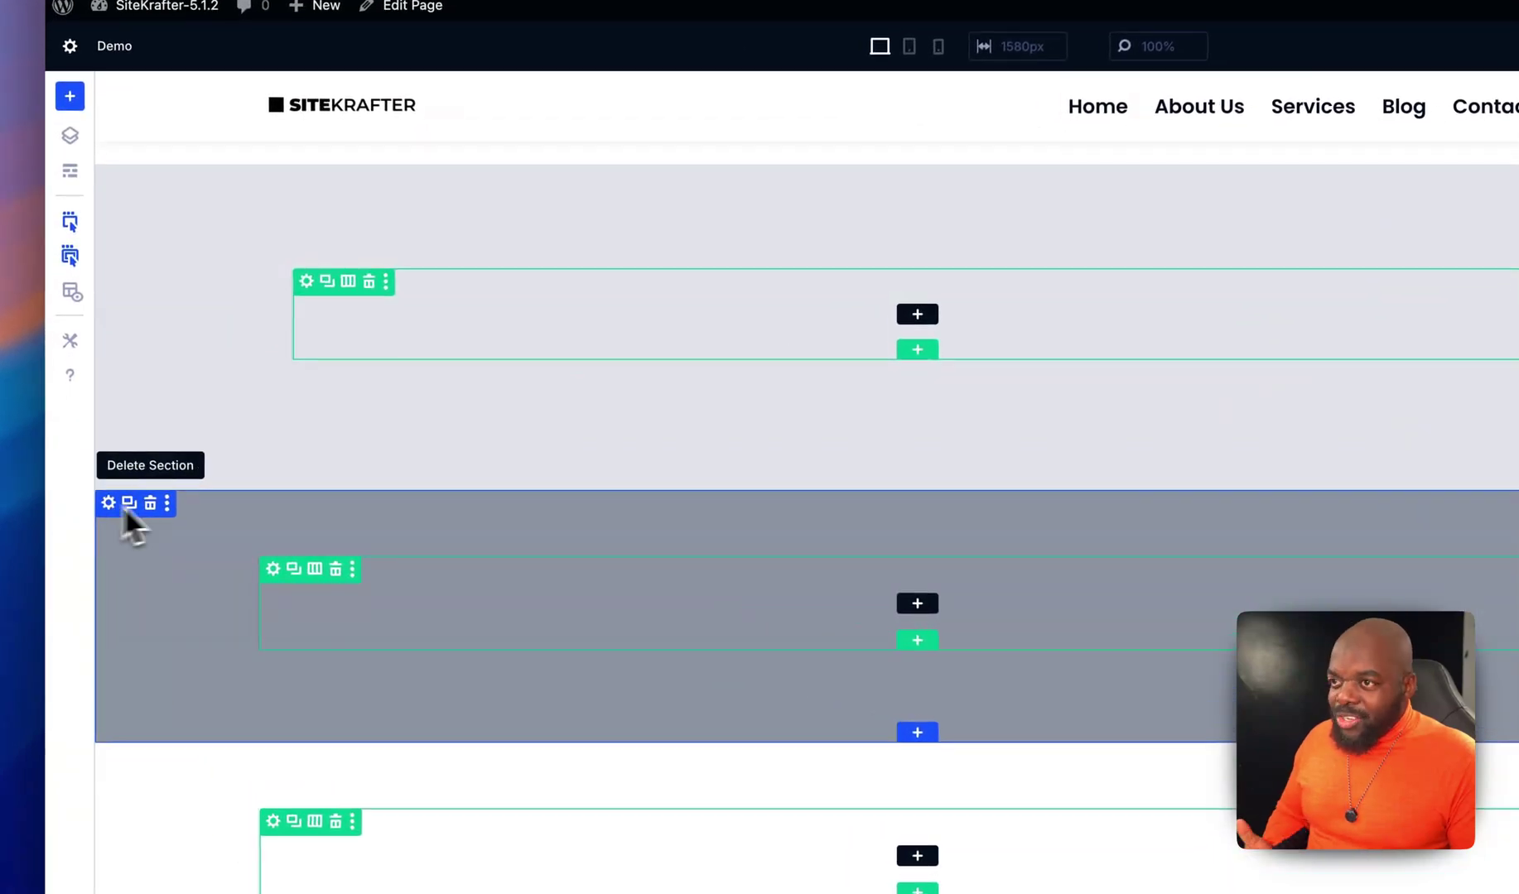
left_click(116, 505)
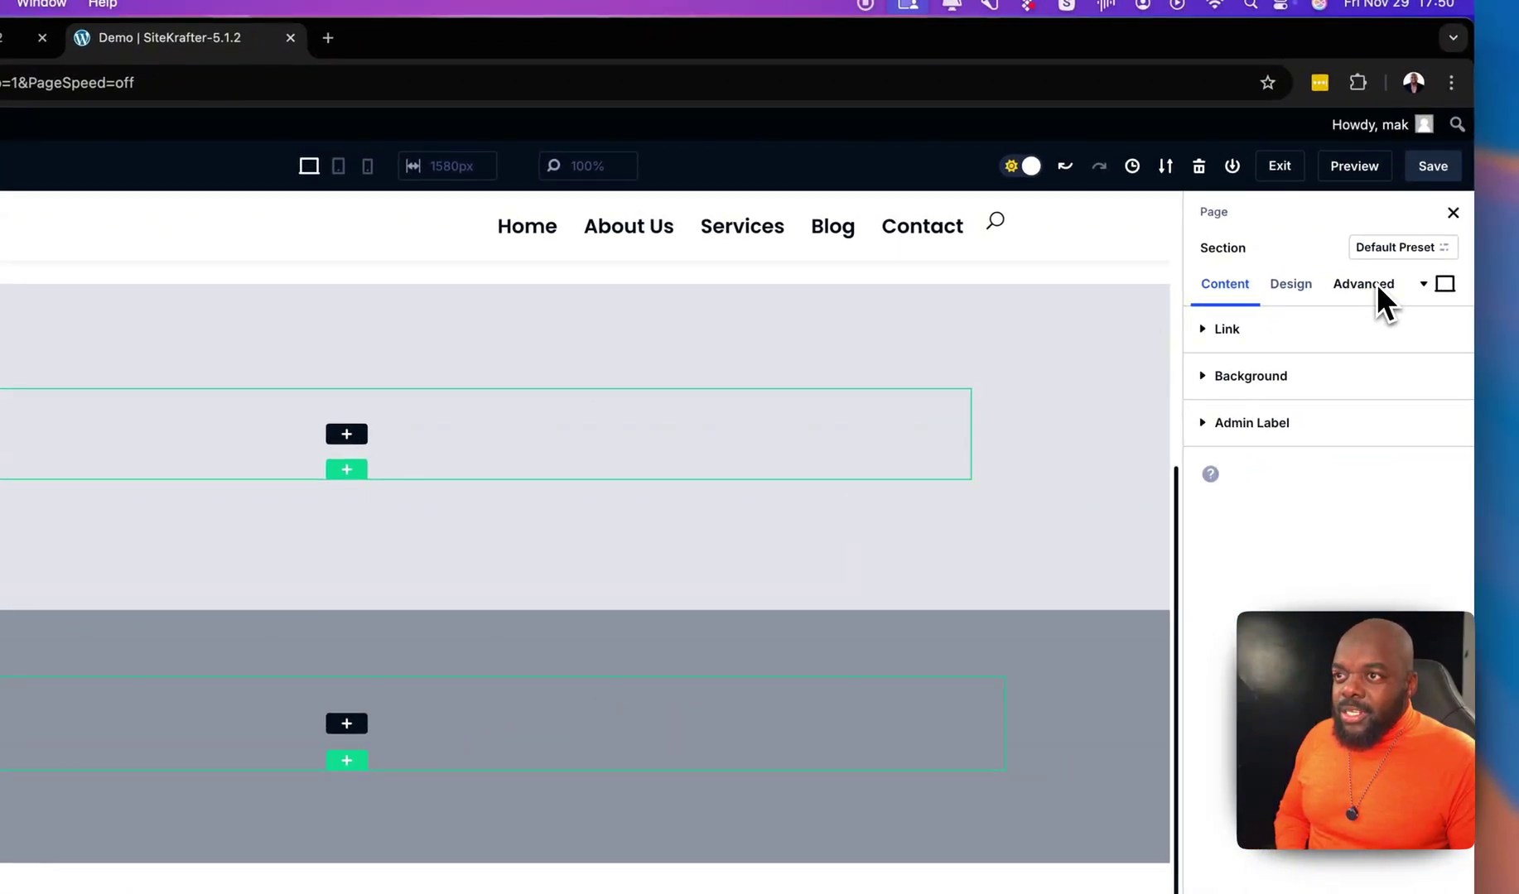
left_click(1377, 283)
left_click(1313, 328)
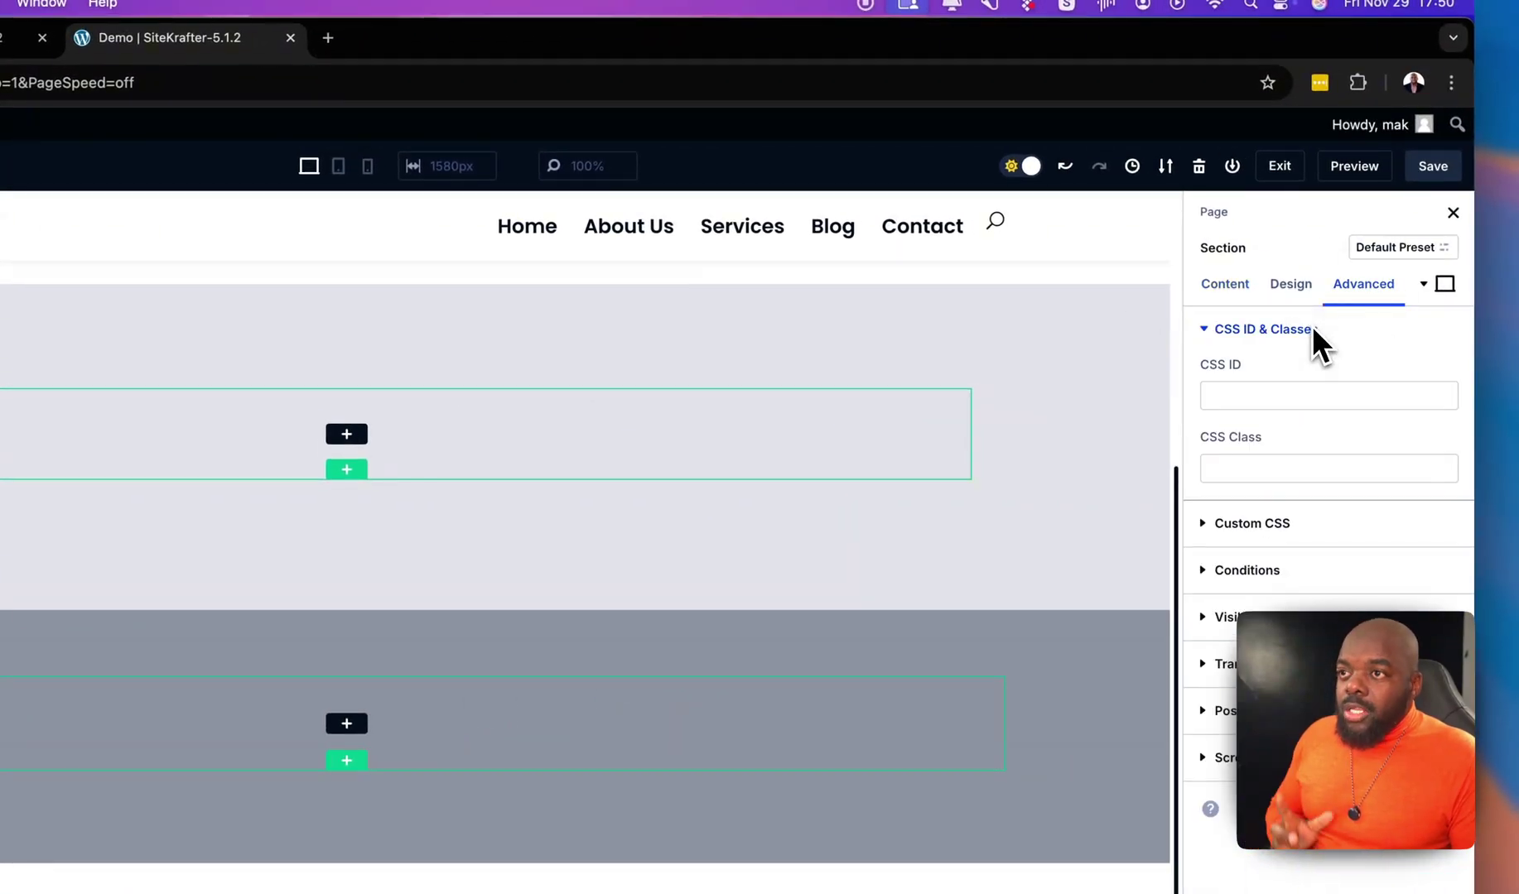
left_click(1267, 466)
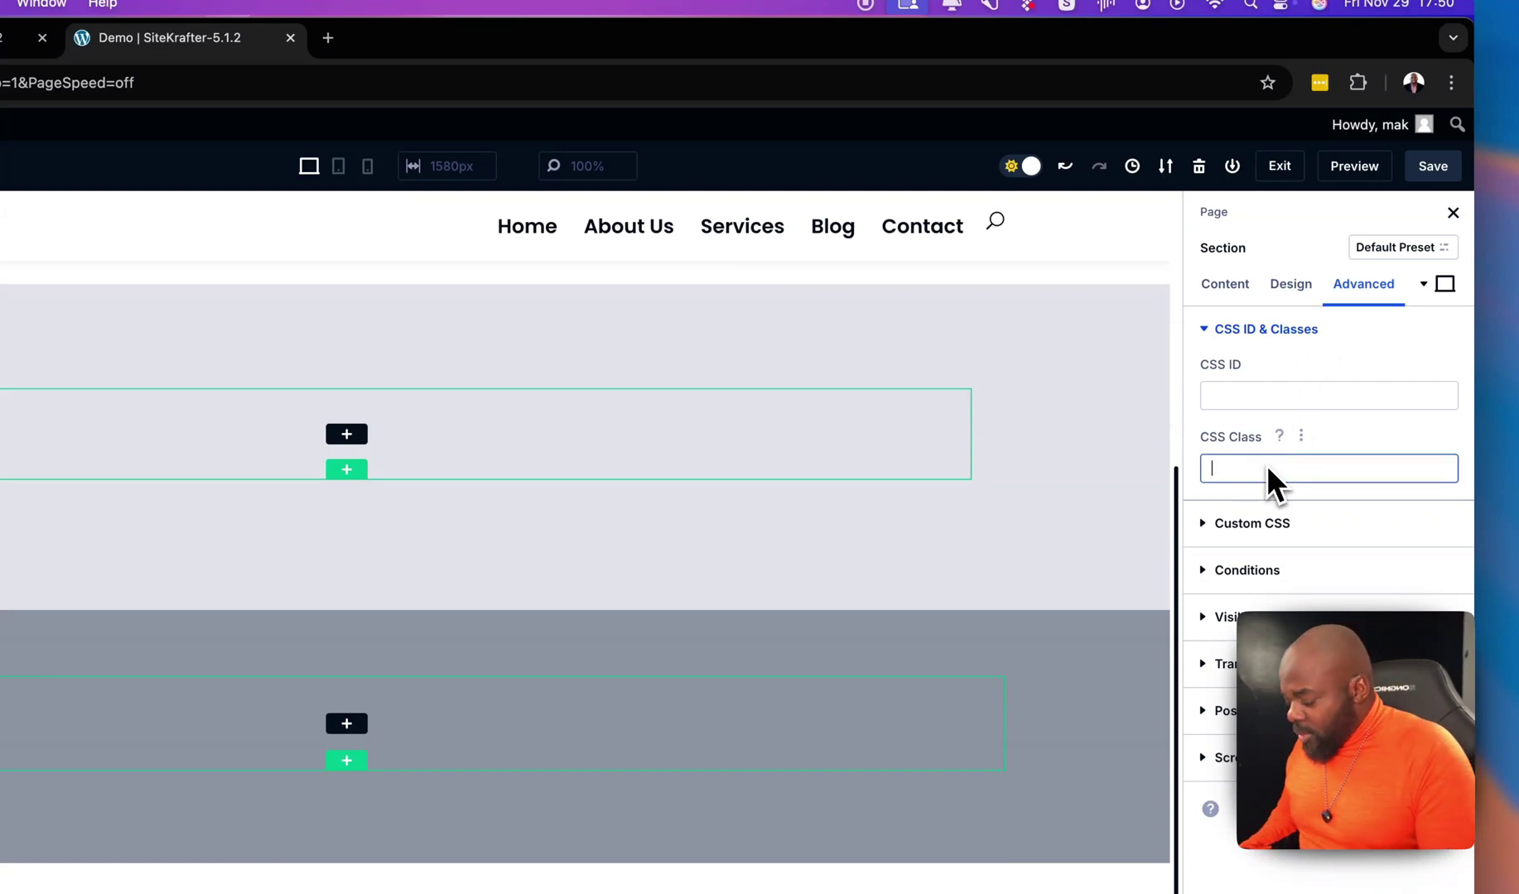
type("section")
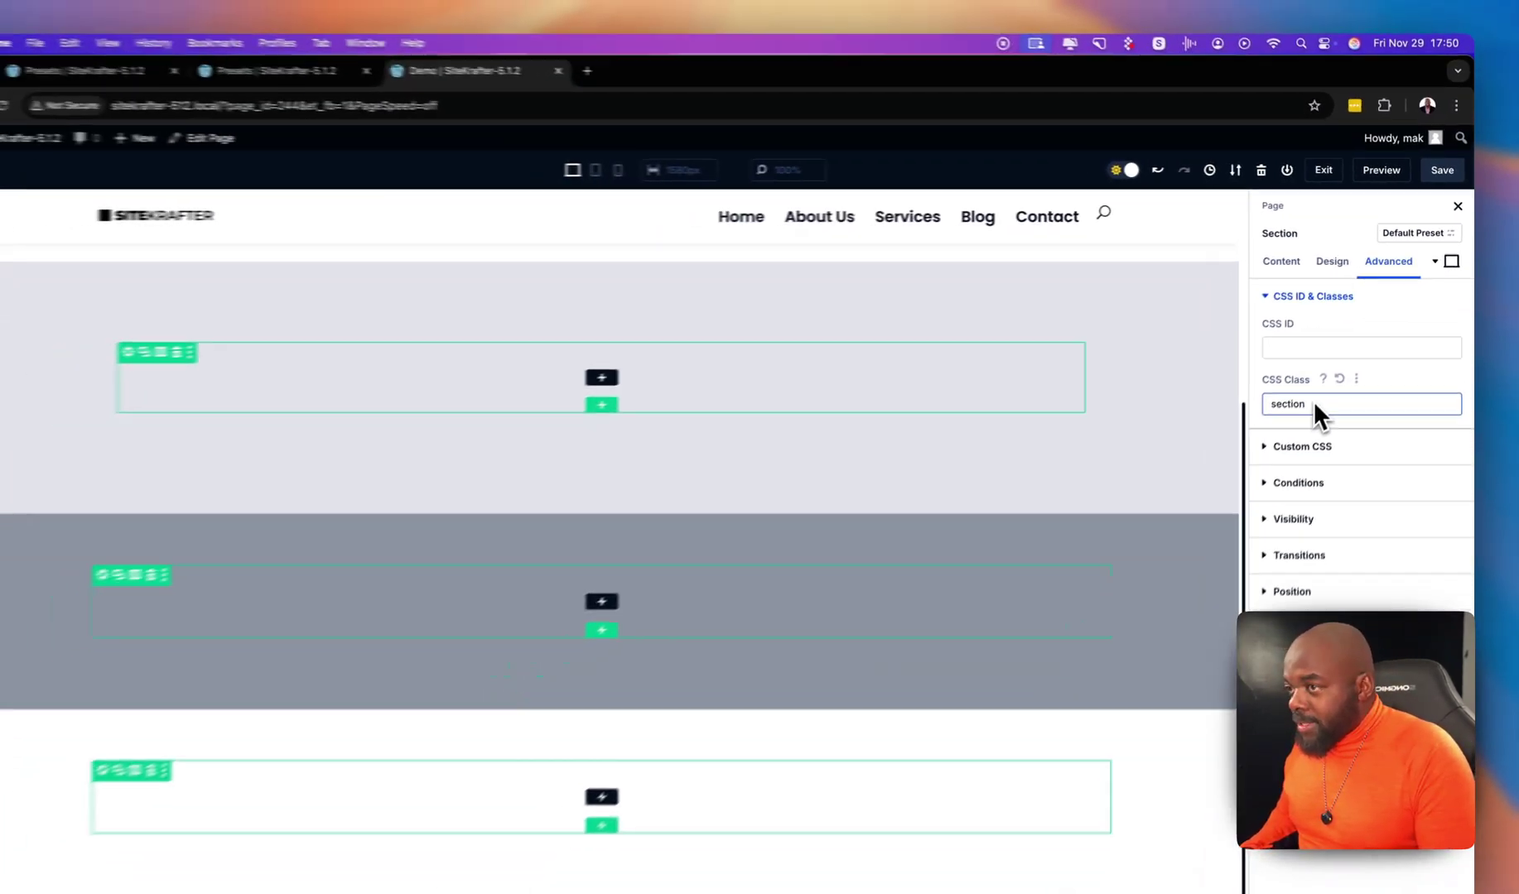
type("-sma")
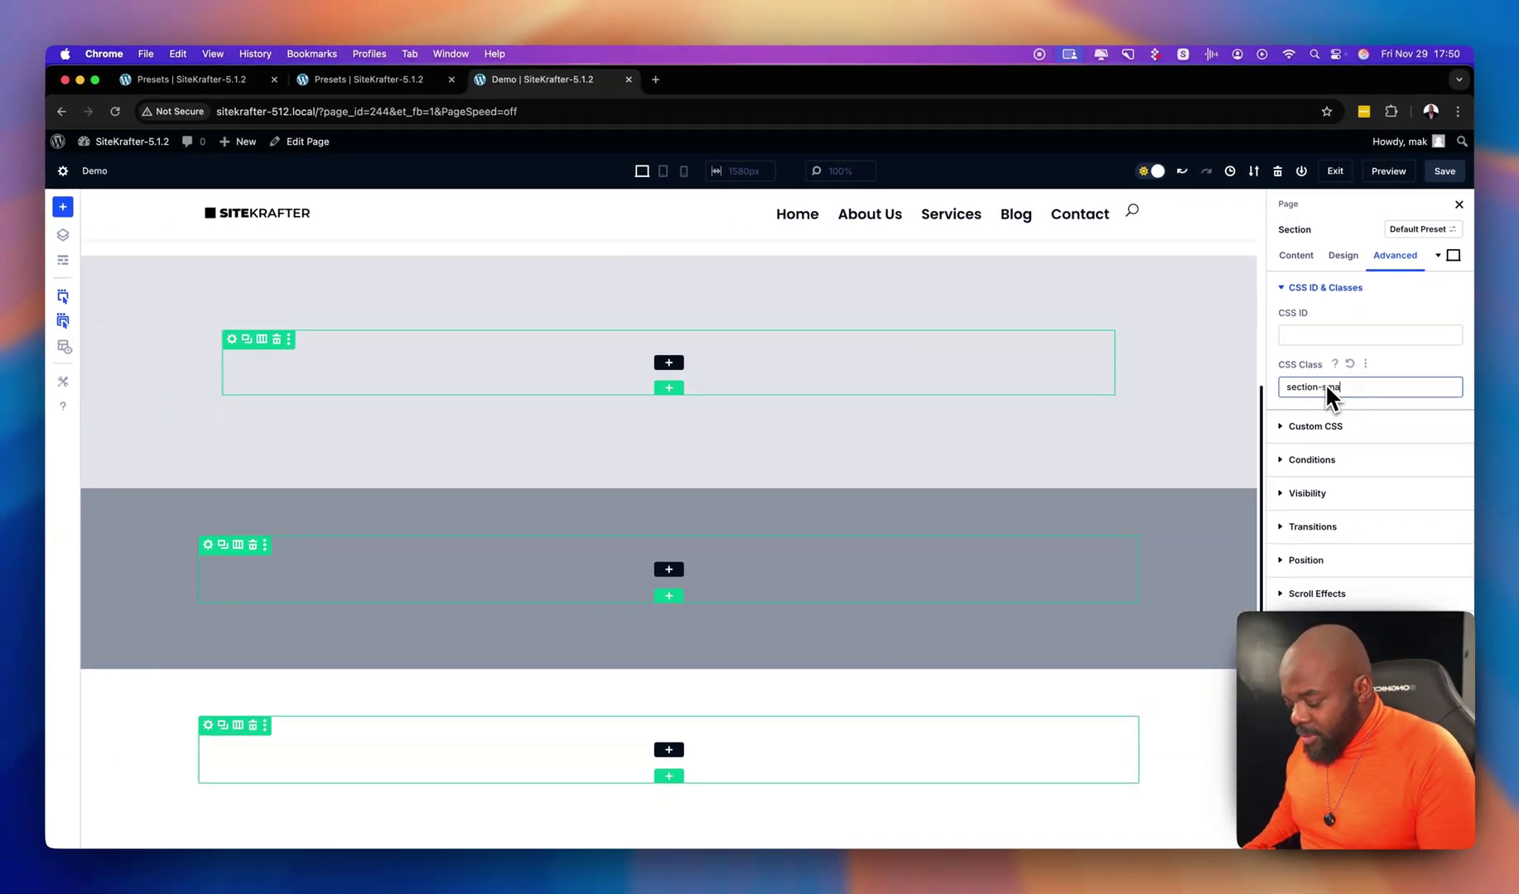
type("ll")
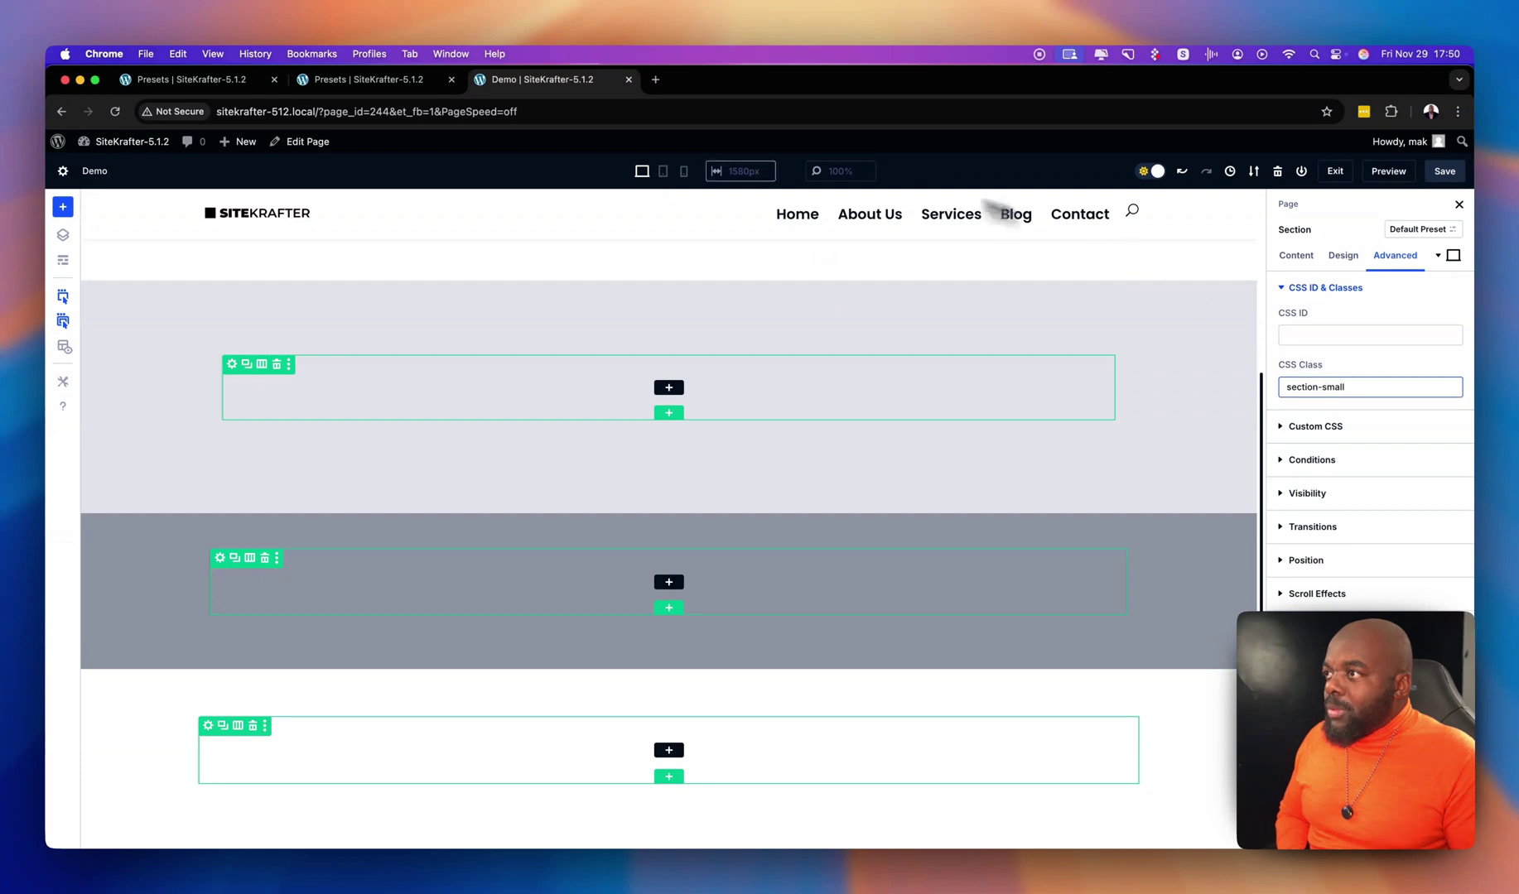
- Save the Demo page and open its preview
left_click(1444, 171)
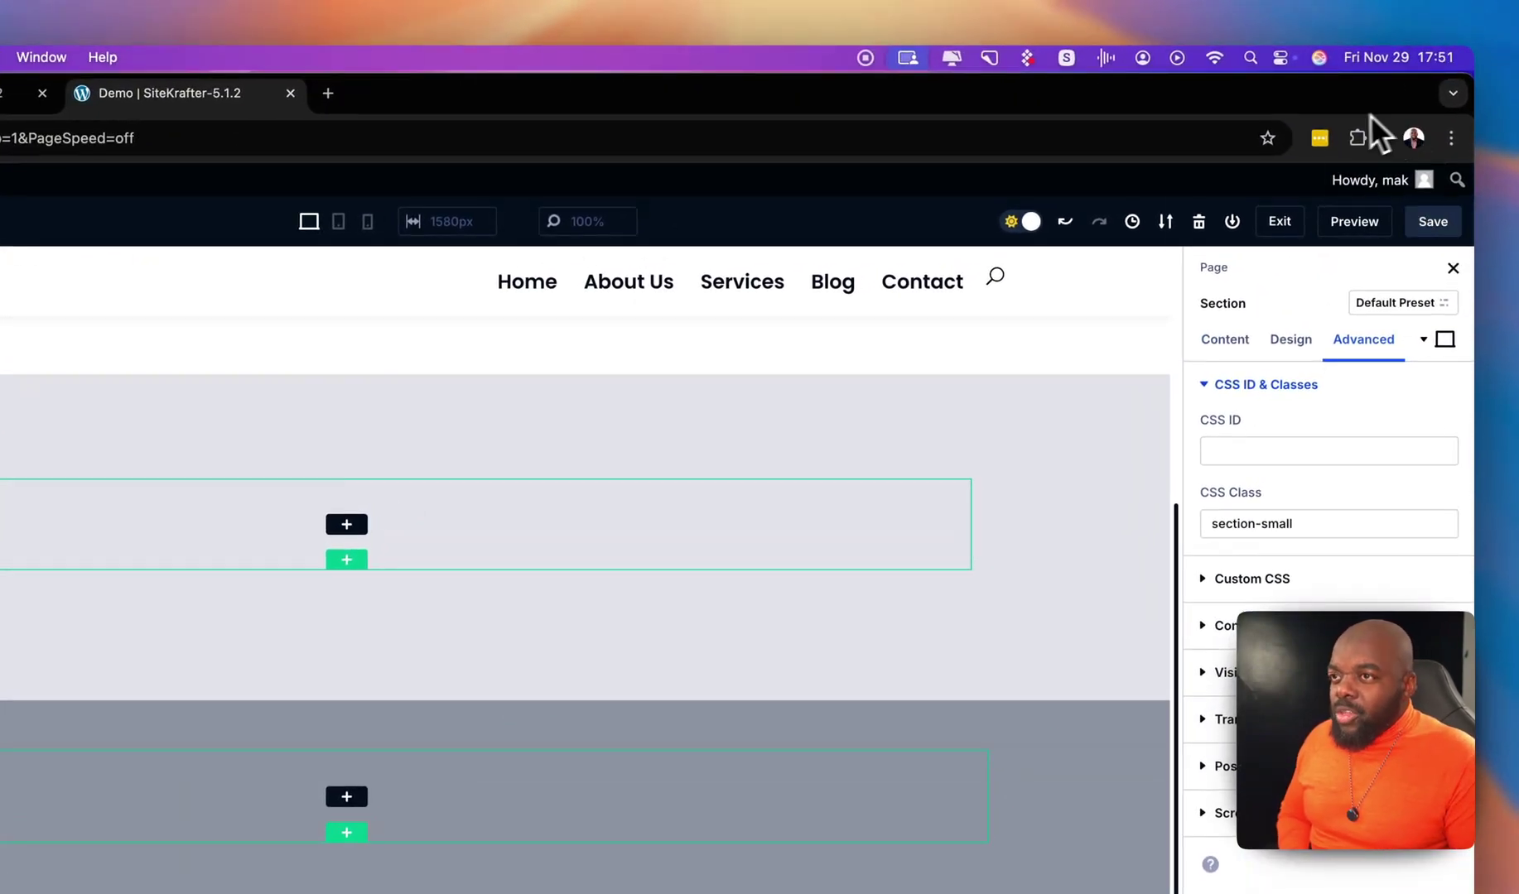
left_click(1359, 223)
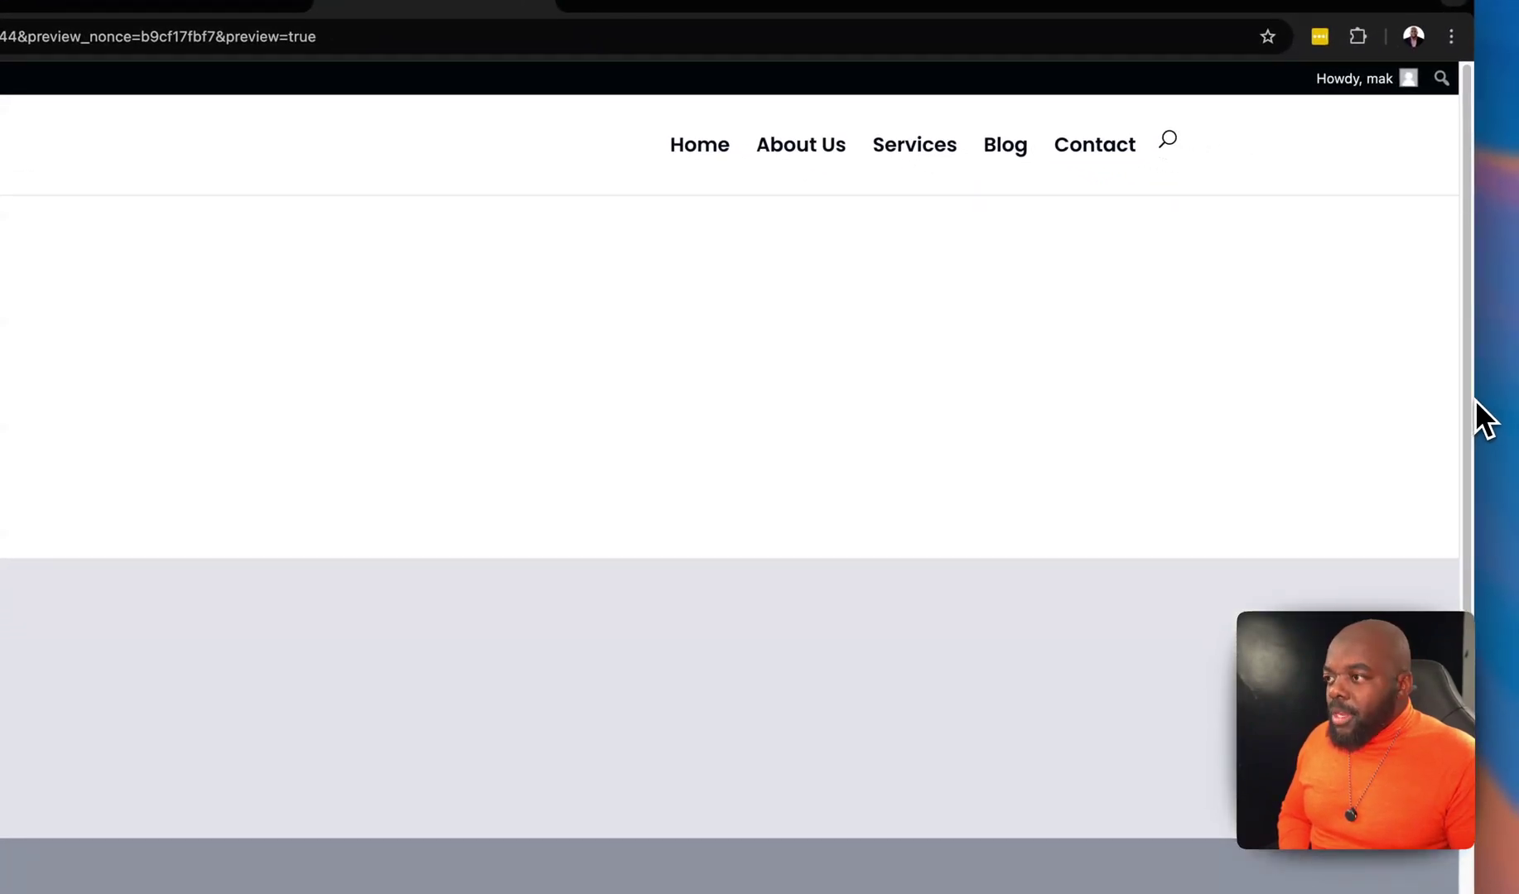
- Narrow the browser window to mobile width and check how the section padding scales in the Demo preview
left_click_drag(1475, 400, 272, 352)
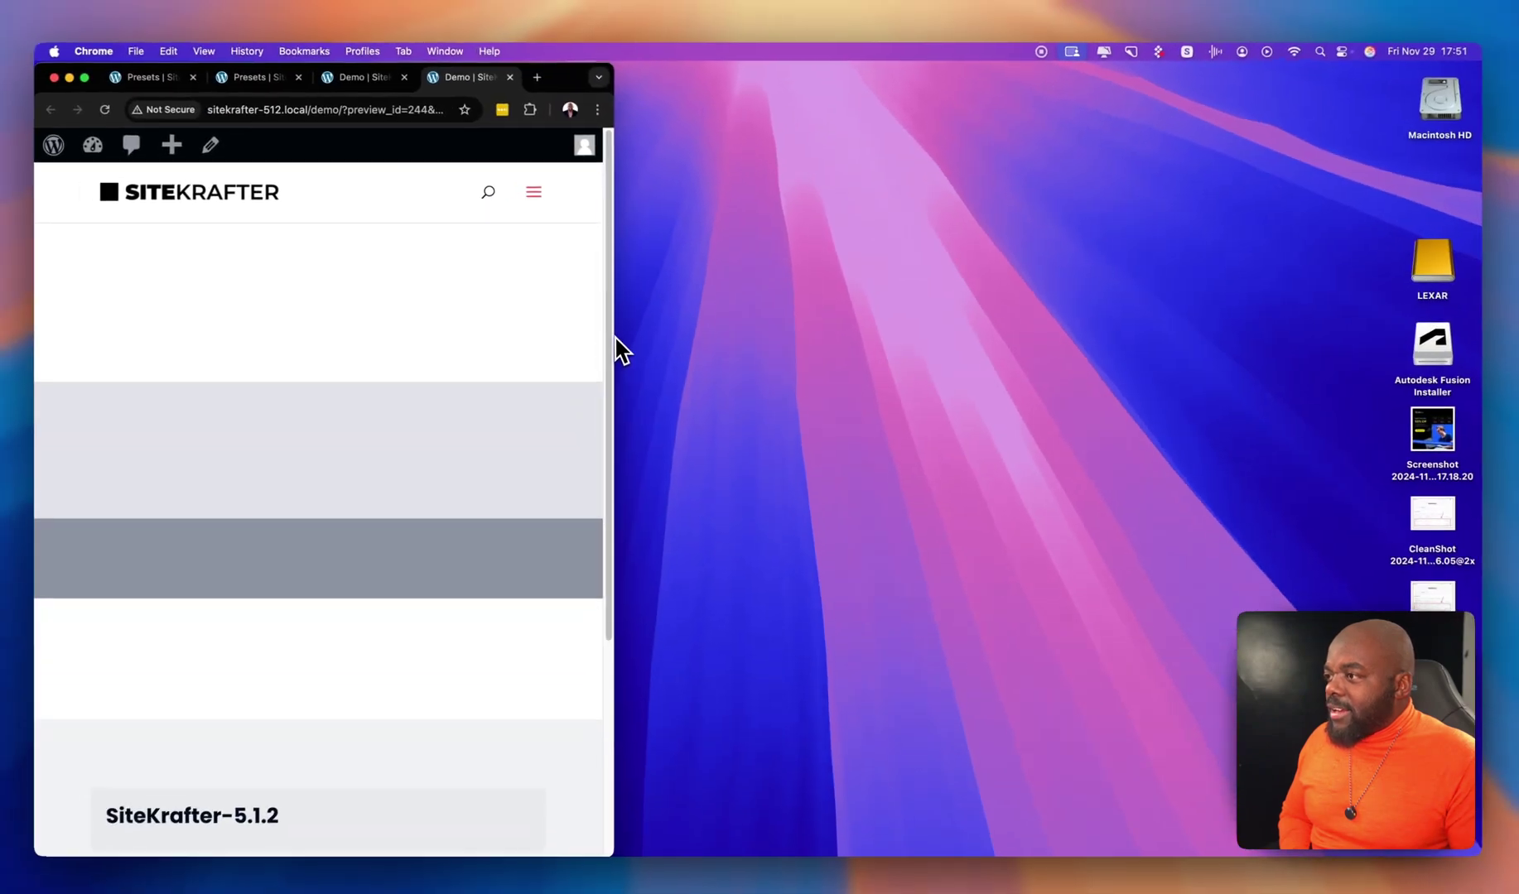
left_click_drag(621, 352, 414, 354)
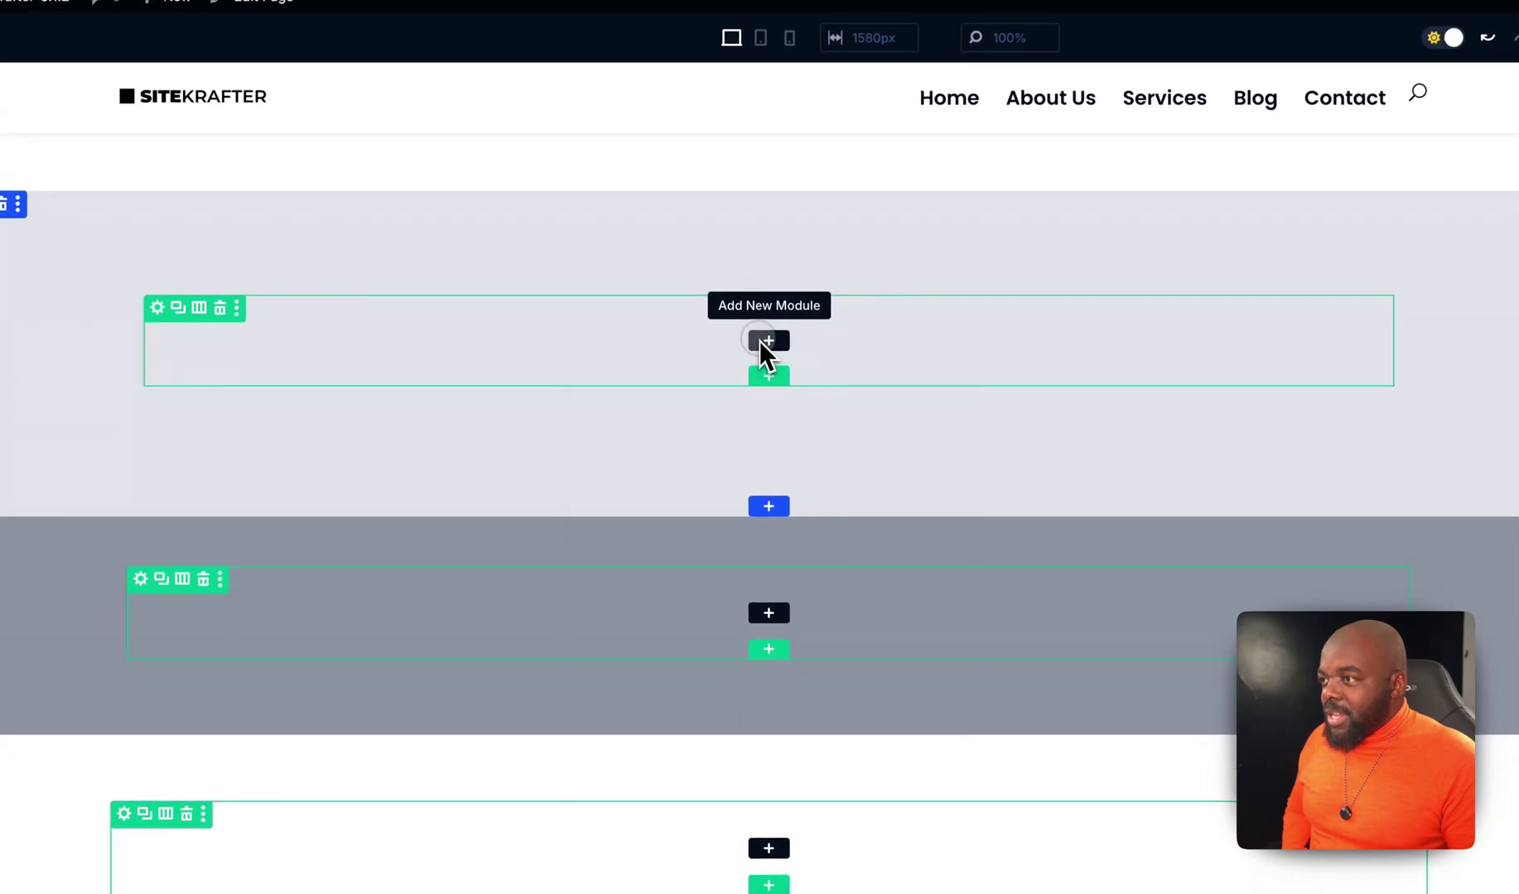
- Insert a Text module into the empty row of the light grey section on the Demo page
left_click(760, 340)
type("text")
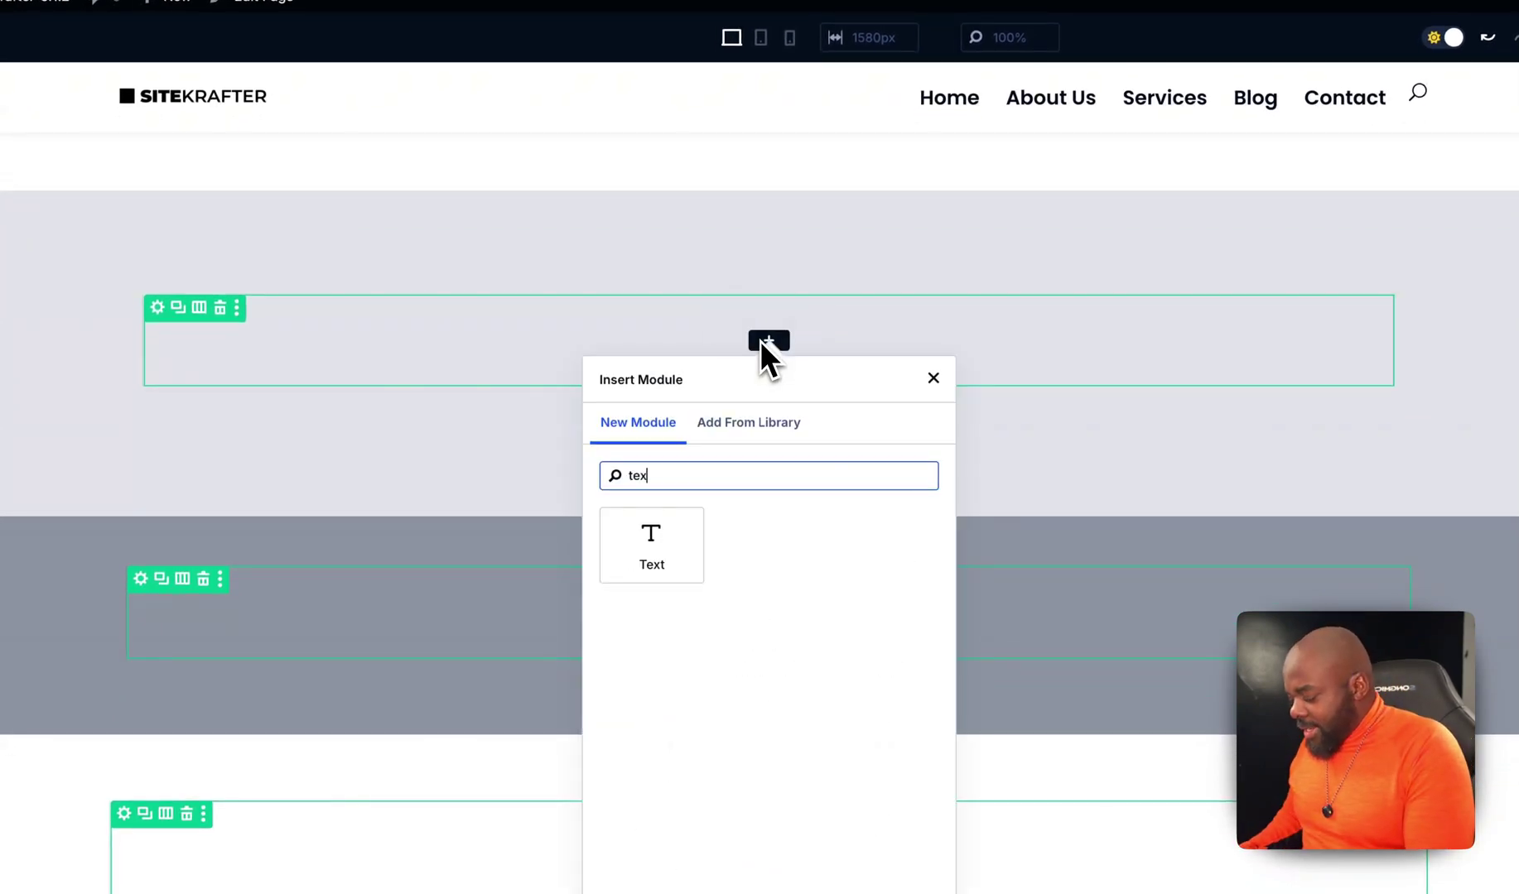
left_click(650, 540)
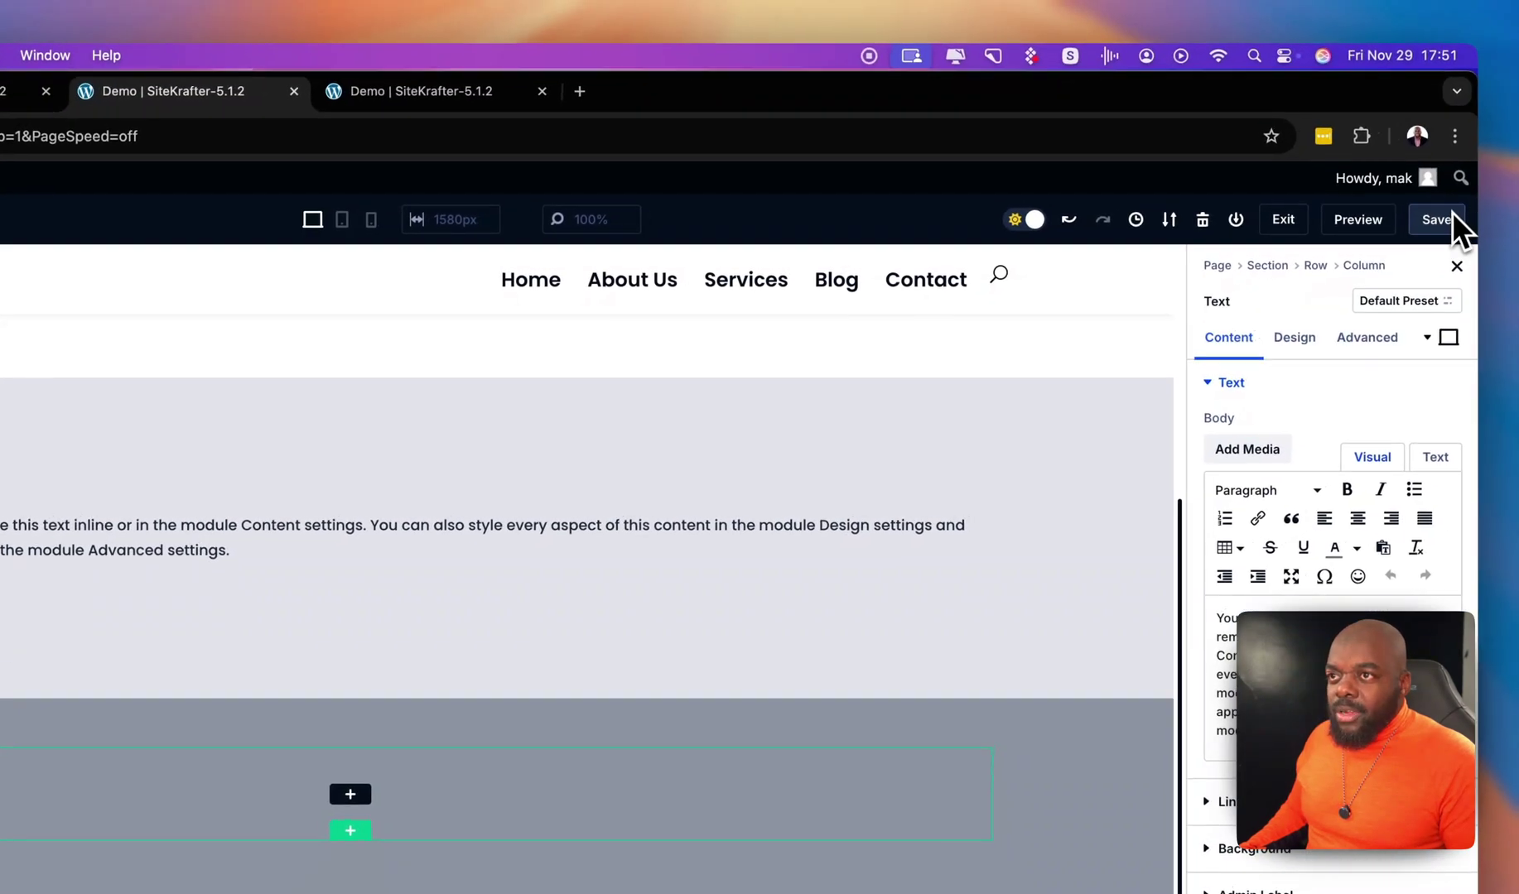
- Assign the CSS class sk to the new Text module in the light grey section
left_click(1379, 339)
left_click(1307, 385)
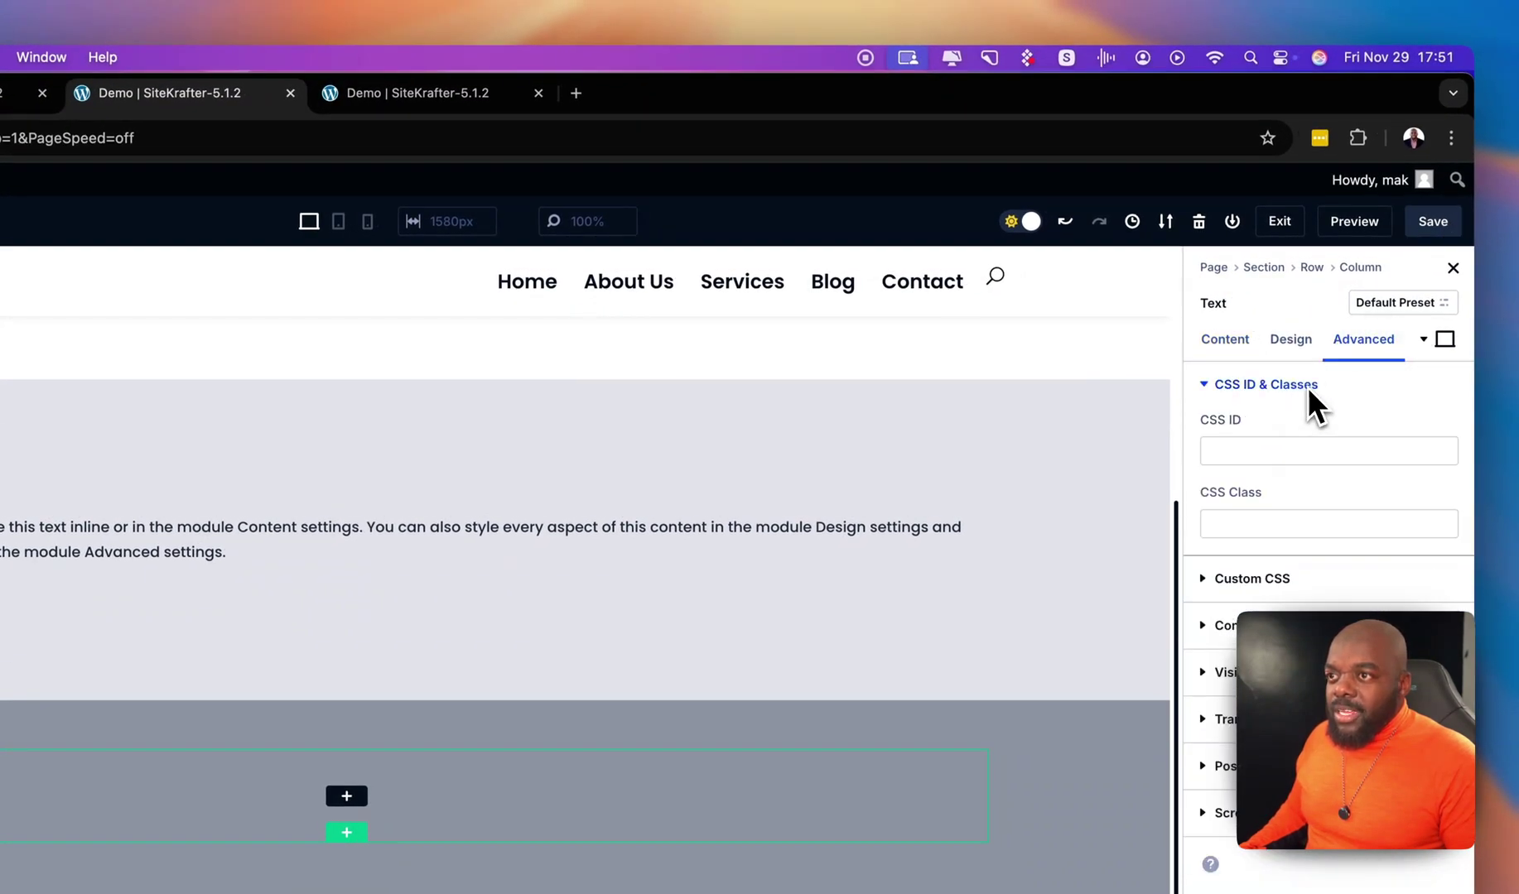
left_click(1280, 526)
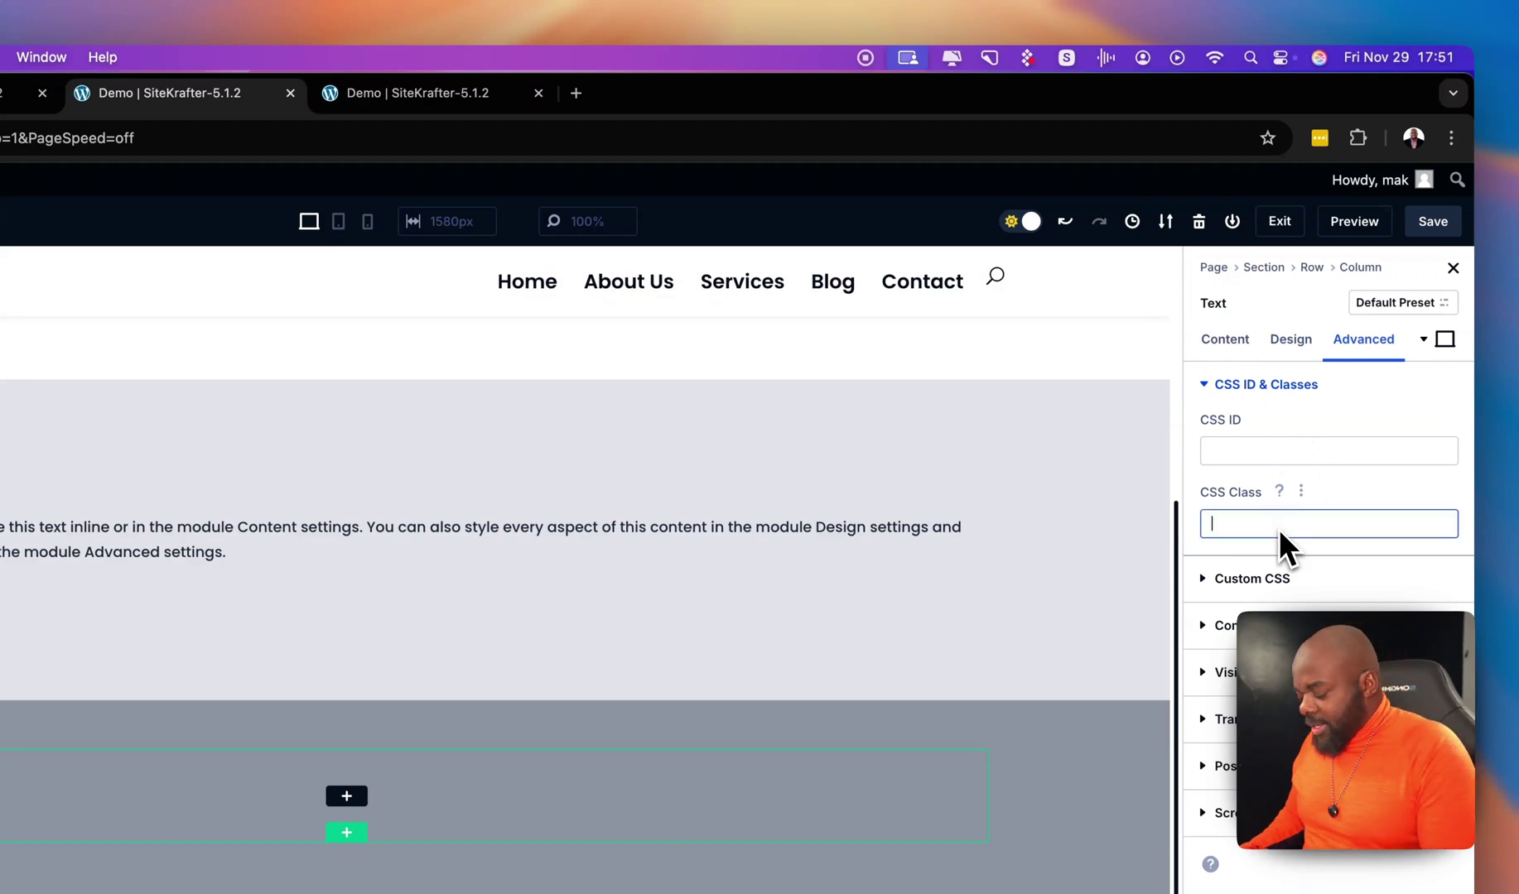
type("sk")
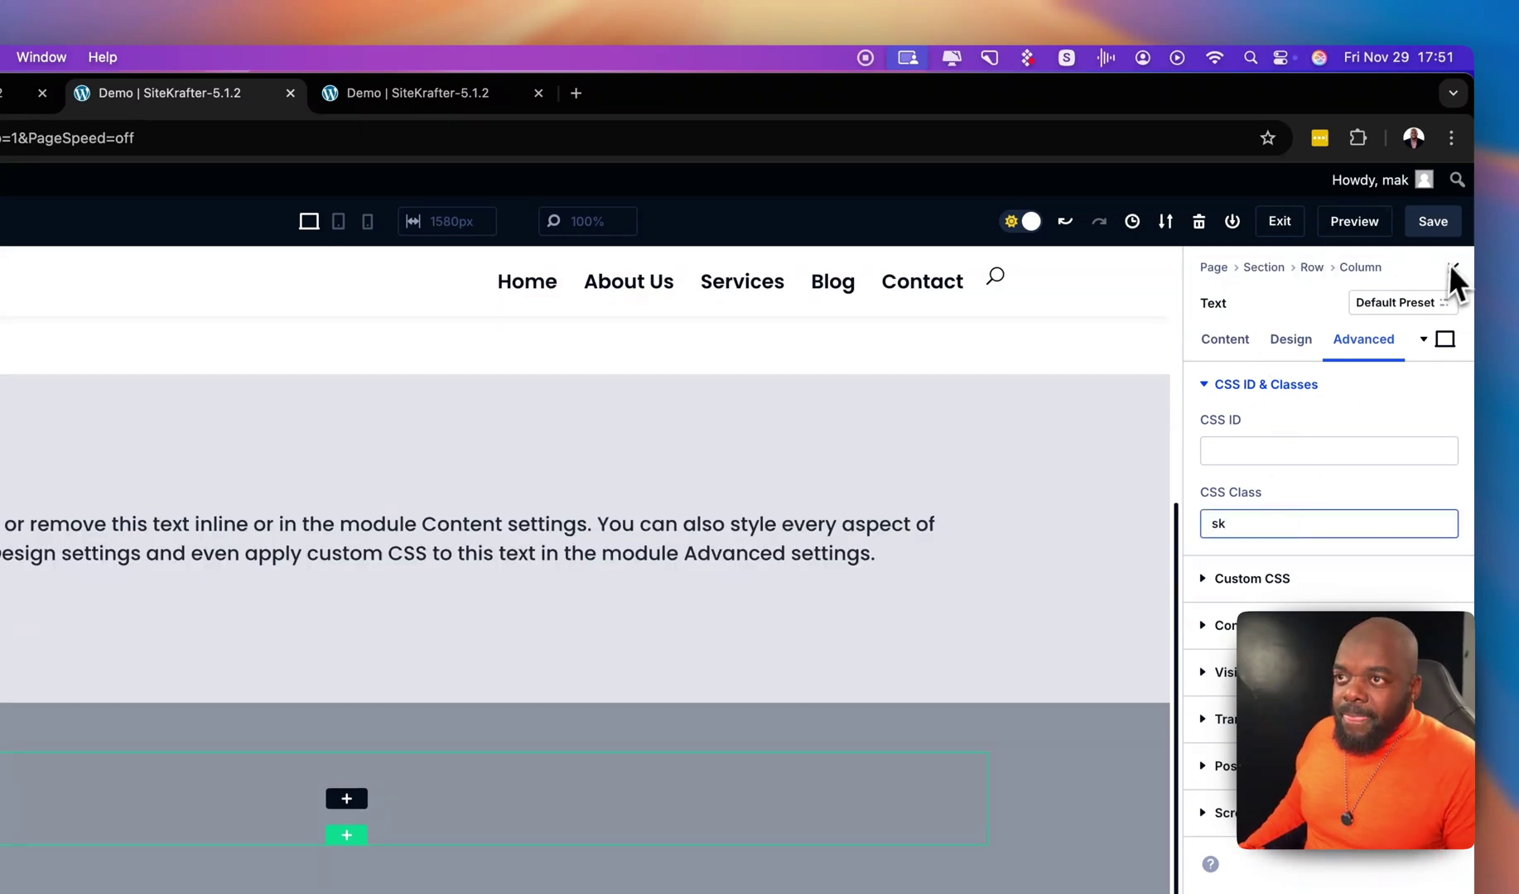
- Reload the Demo preview and resize the browser window to mobile width and back to check how the text scales
left_click(373, 93)
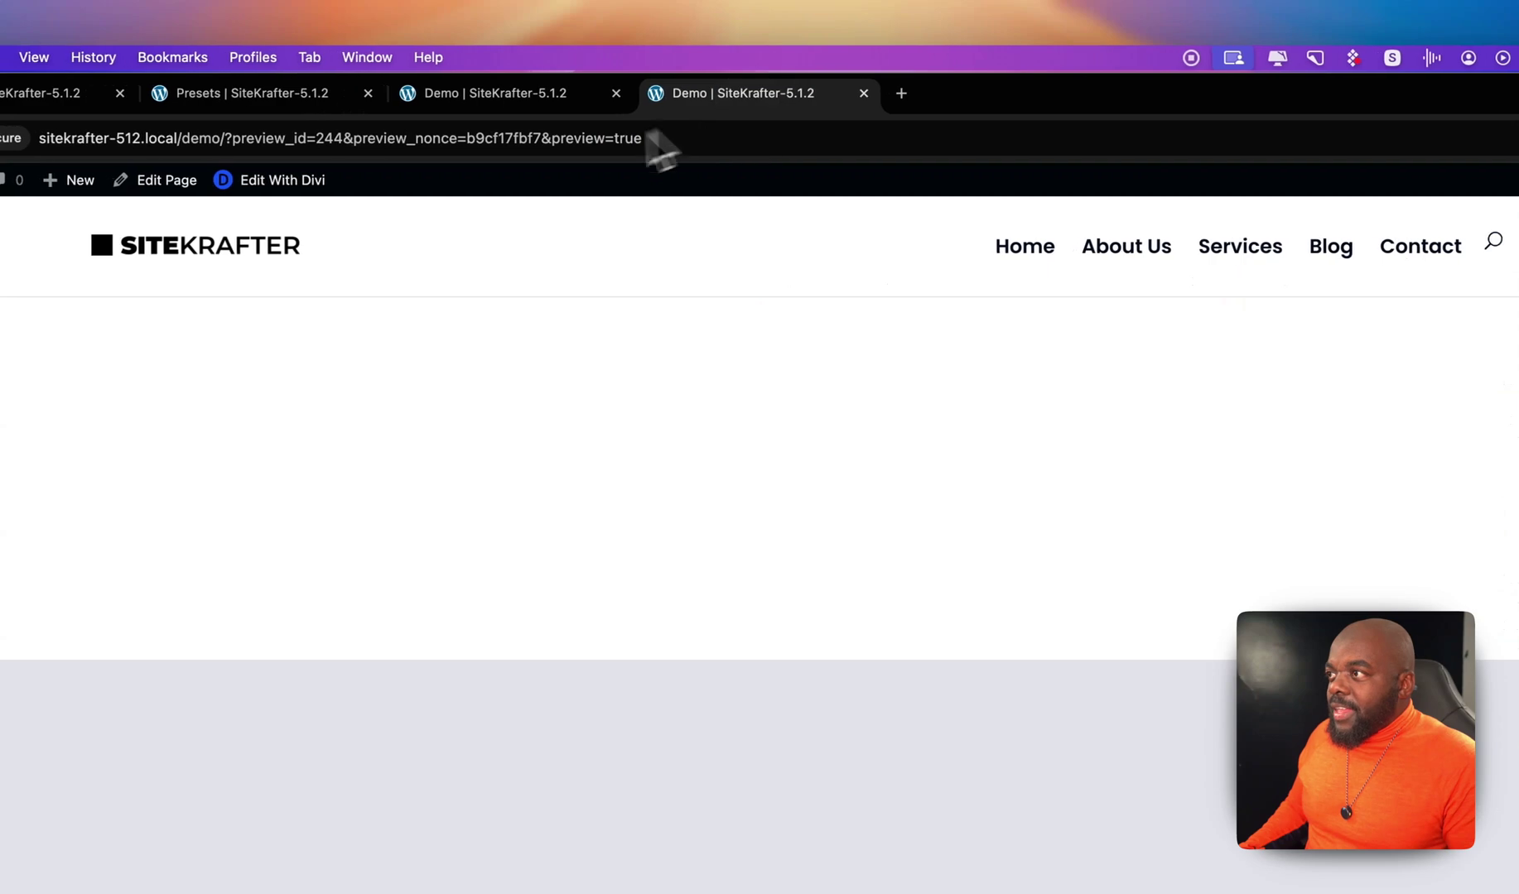
left_click(148, 131)
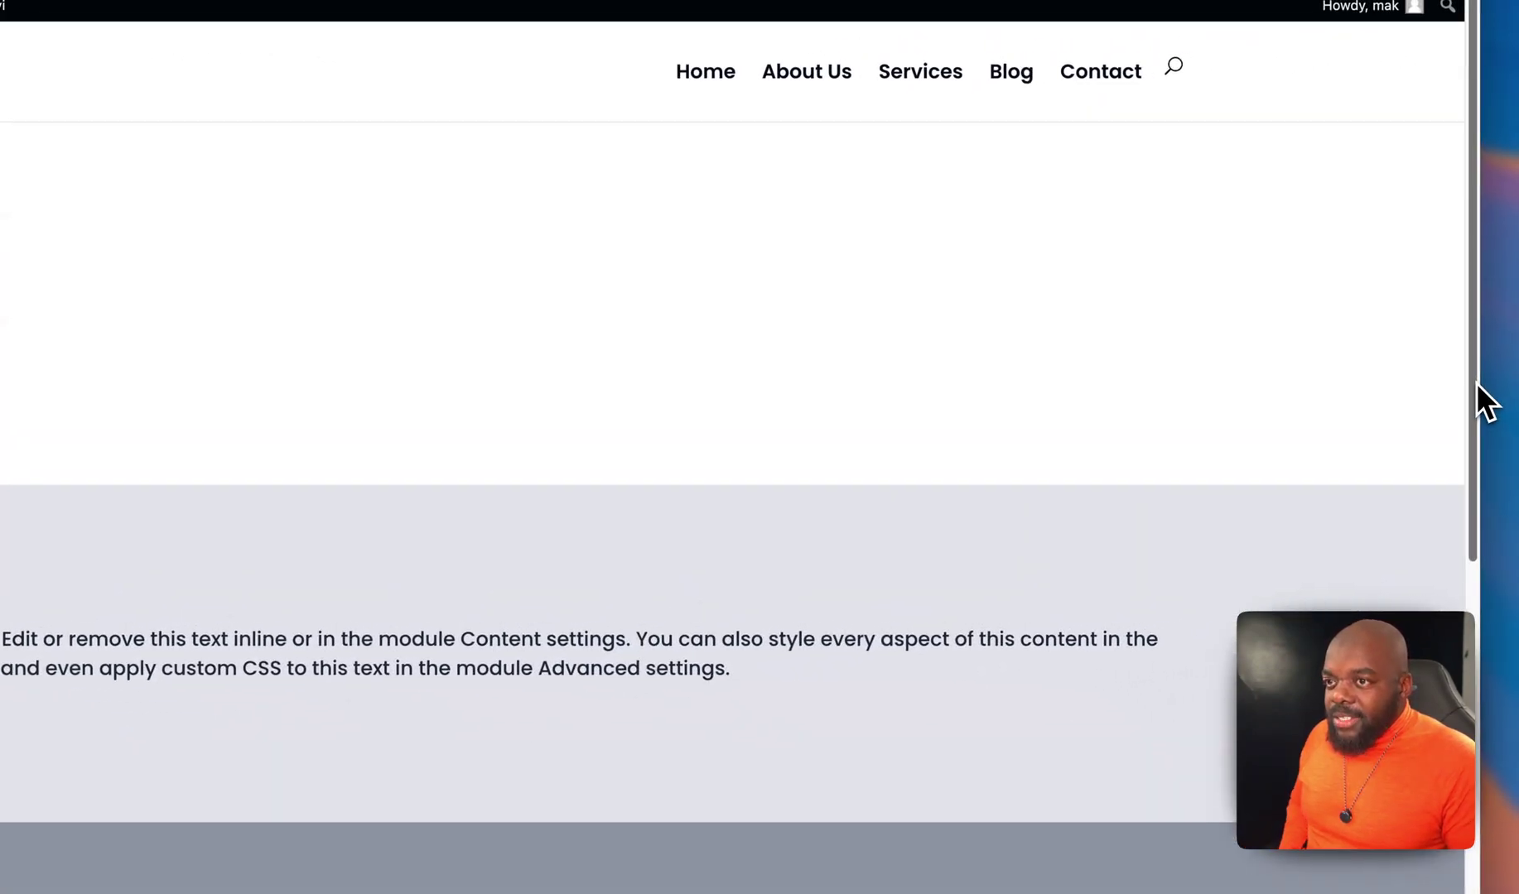
left_click_drag(1472, 384, 427, 427)
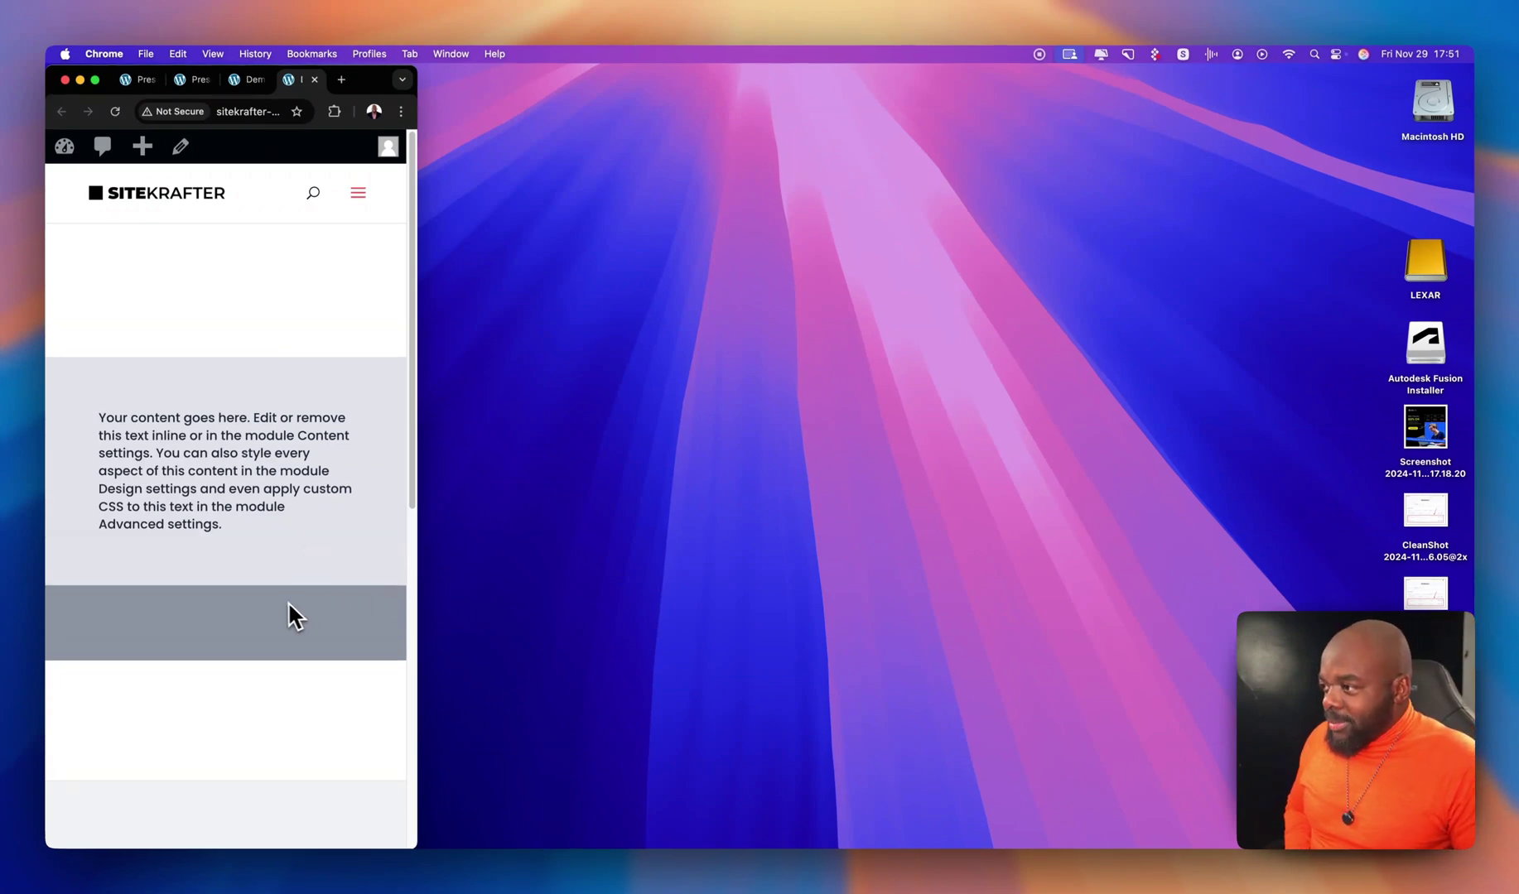
left_click_drag(414, 576, 1375, 389)
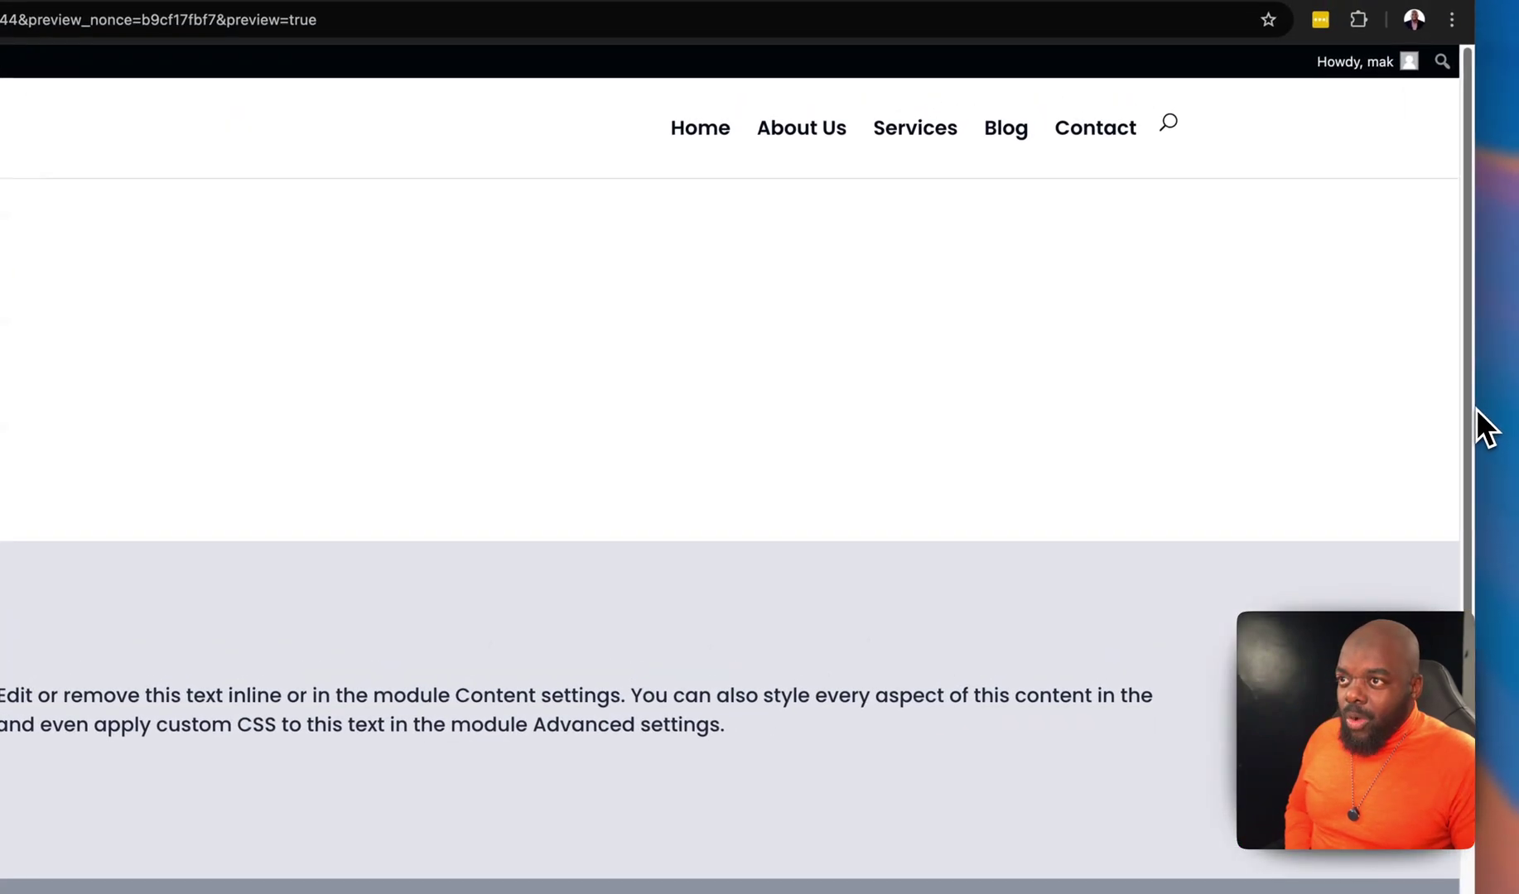
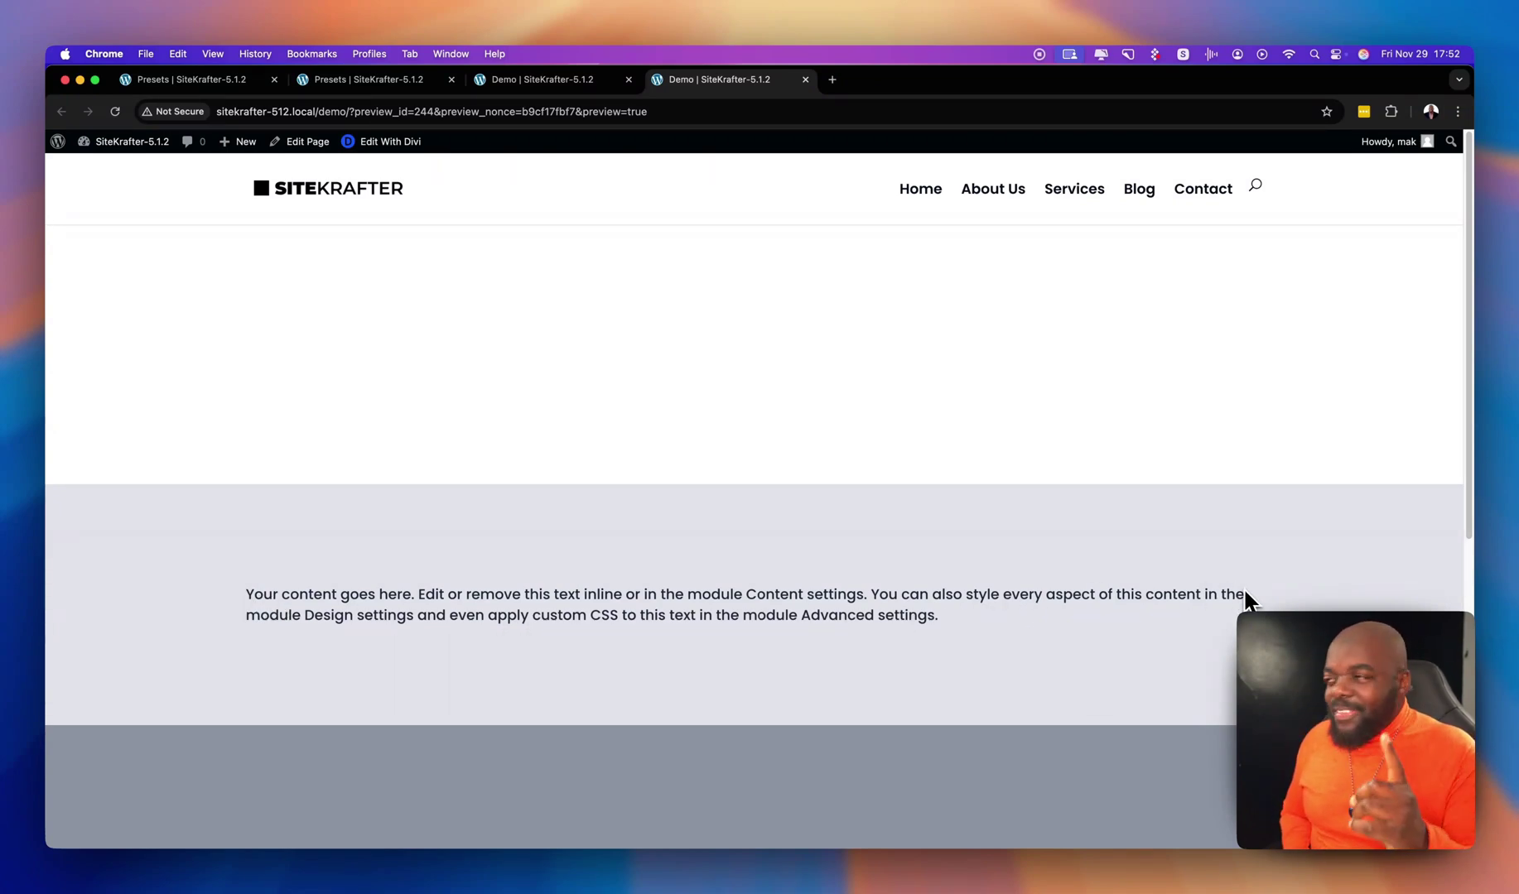
- Add the class sk-content after sk in the CSS classes of the Demo page's Text module
left_click(580, 79)
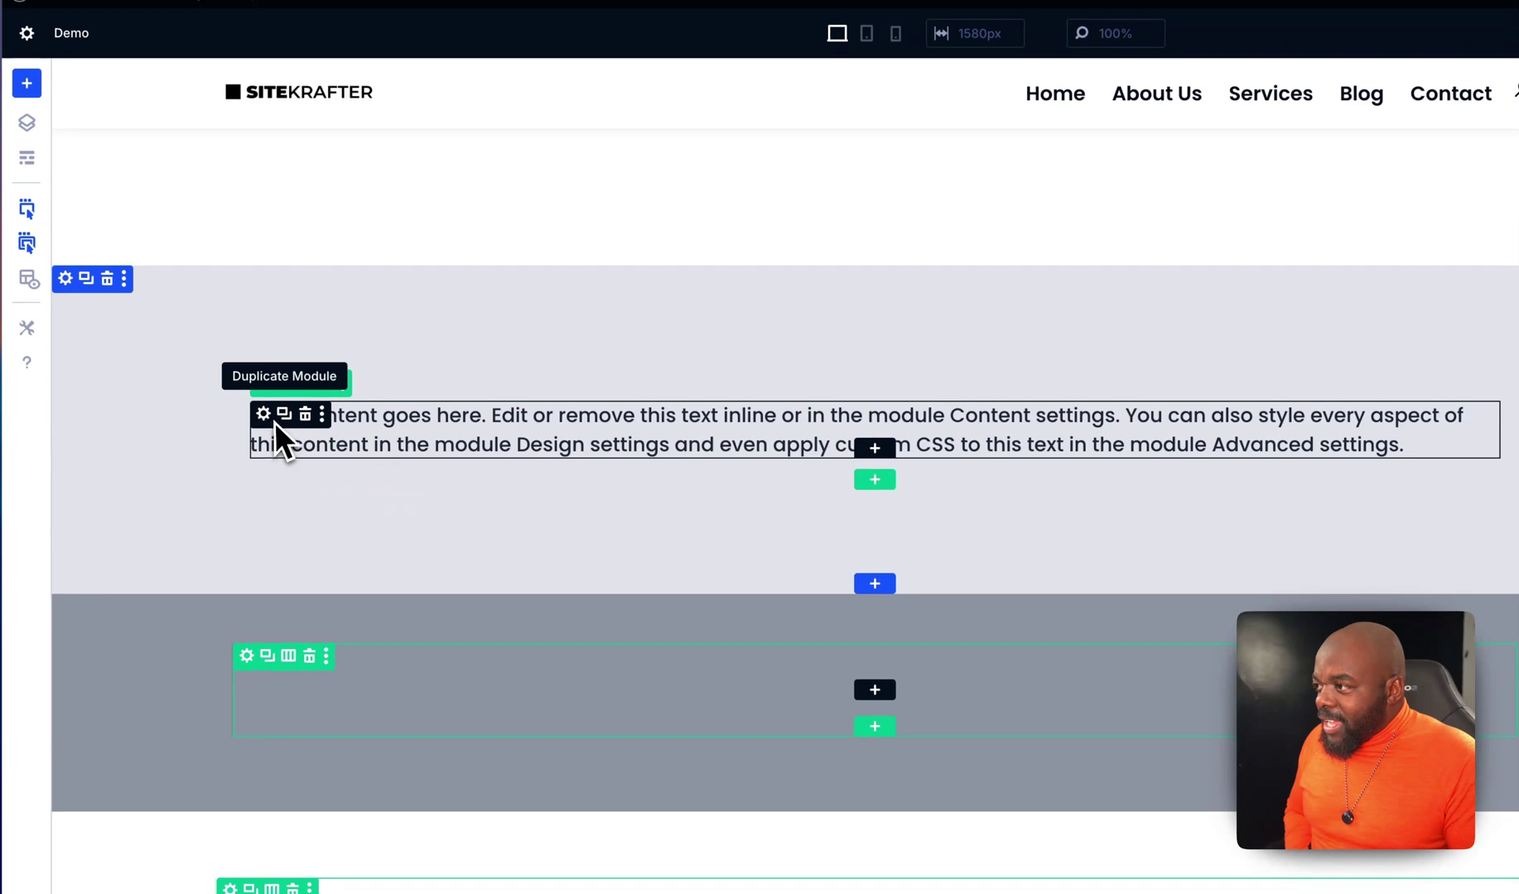
left_click(265, 415)
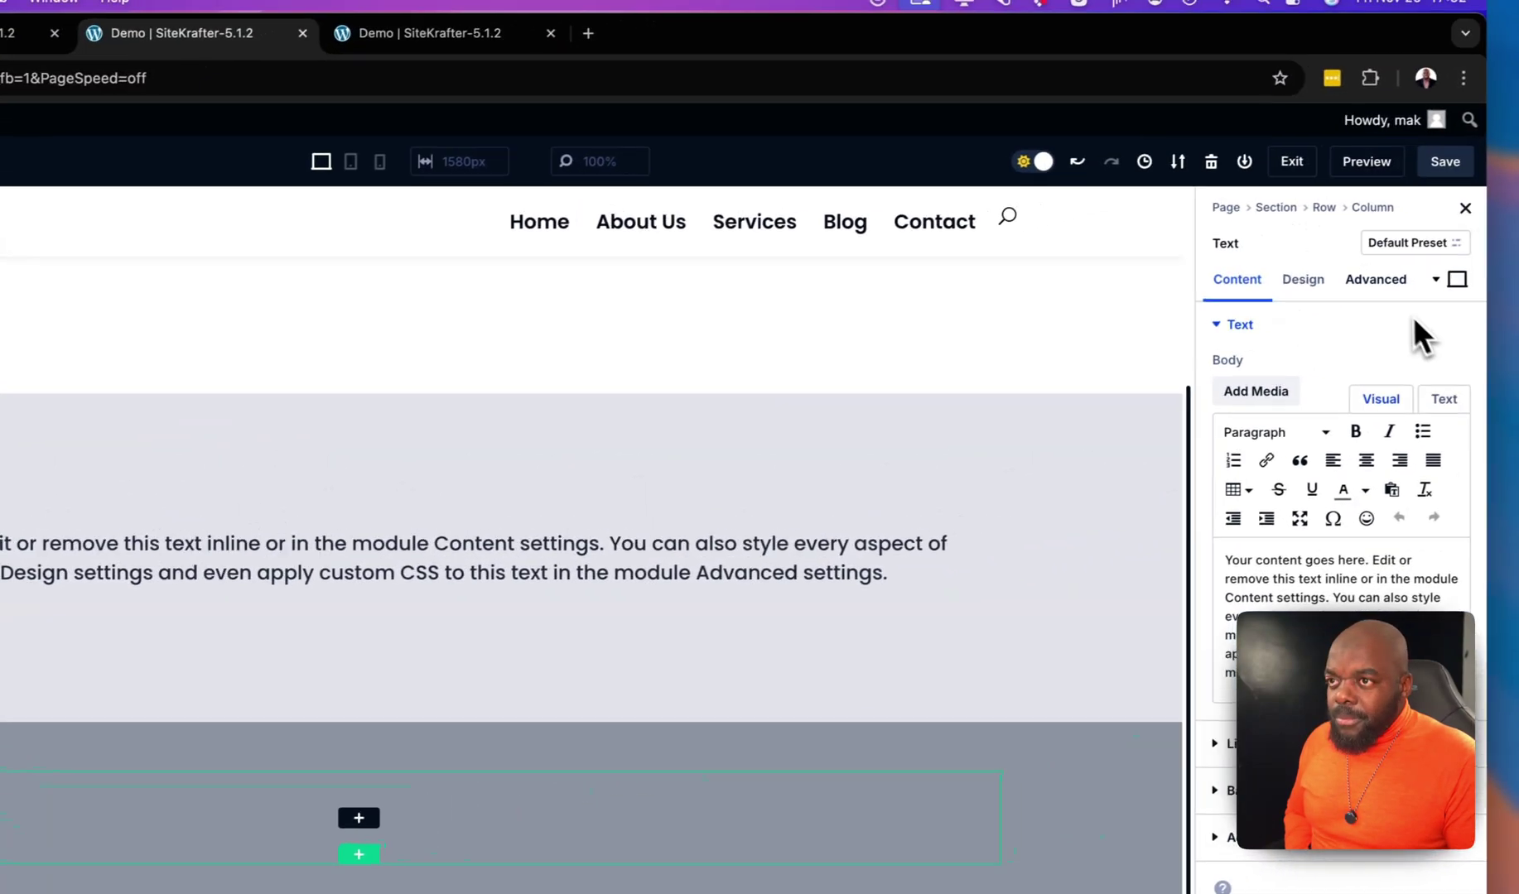
left_click(1377, 281)
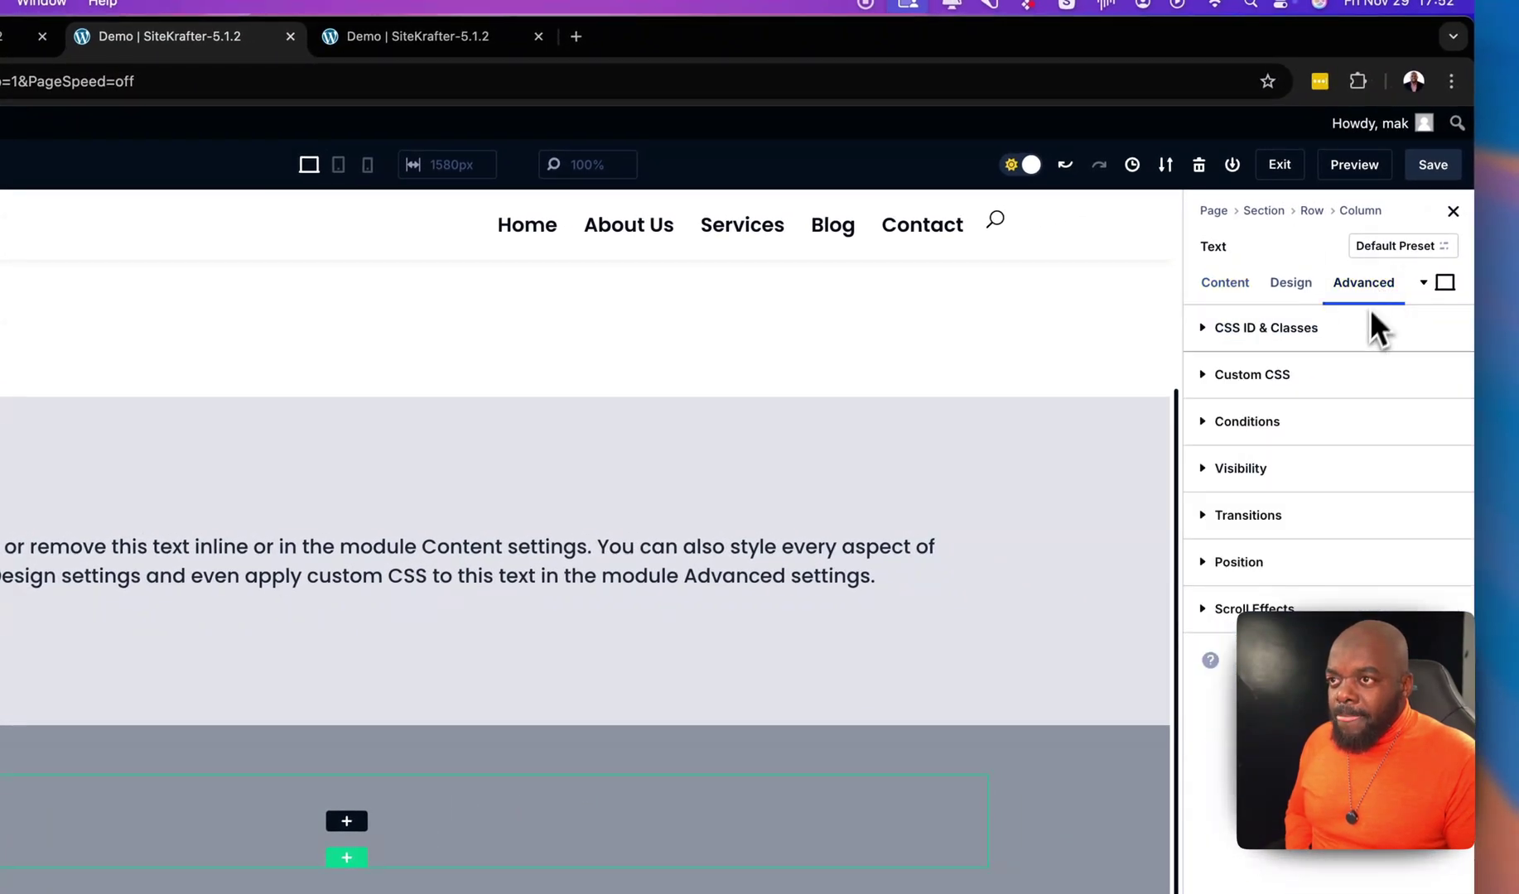
left_click(1284, 329)
left_click(1276, 460)
type("sk s")
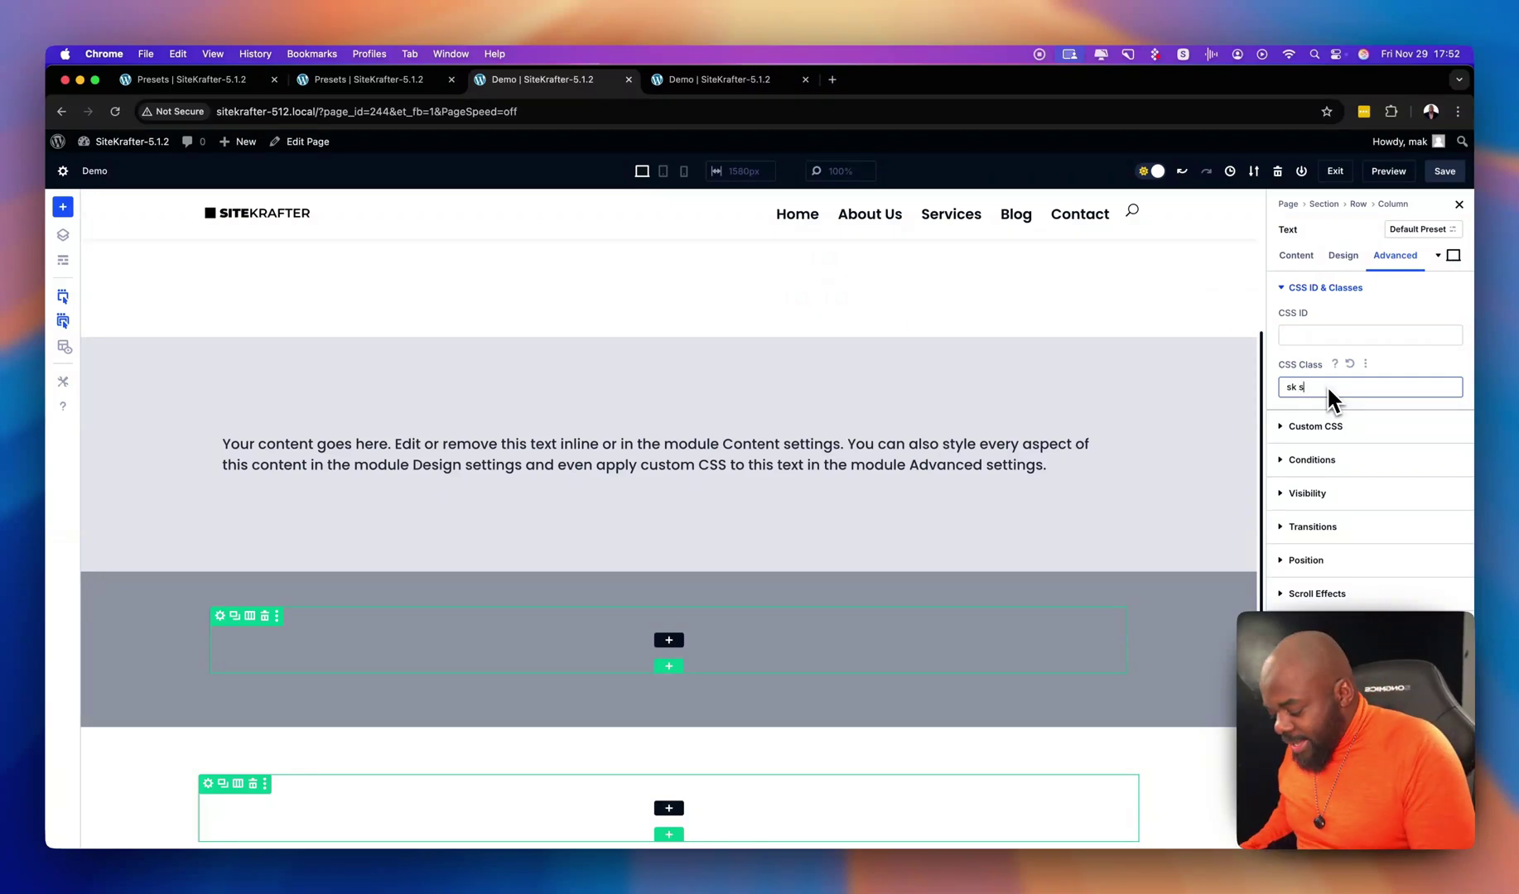
type("content")
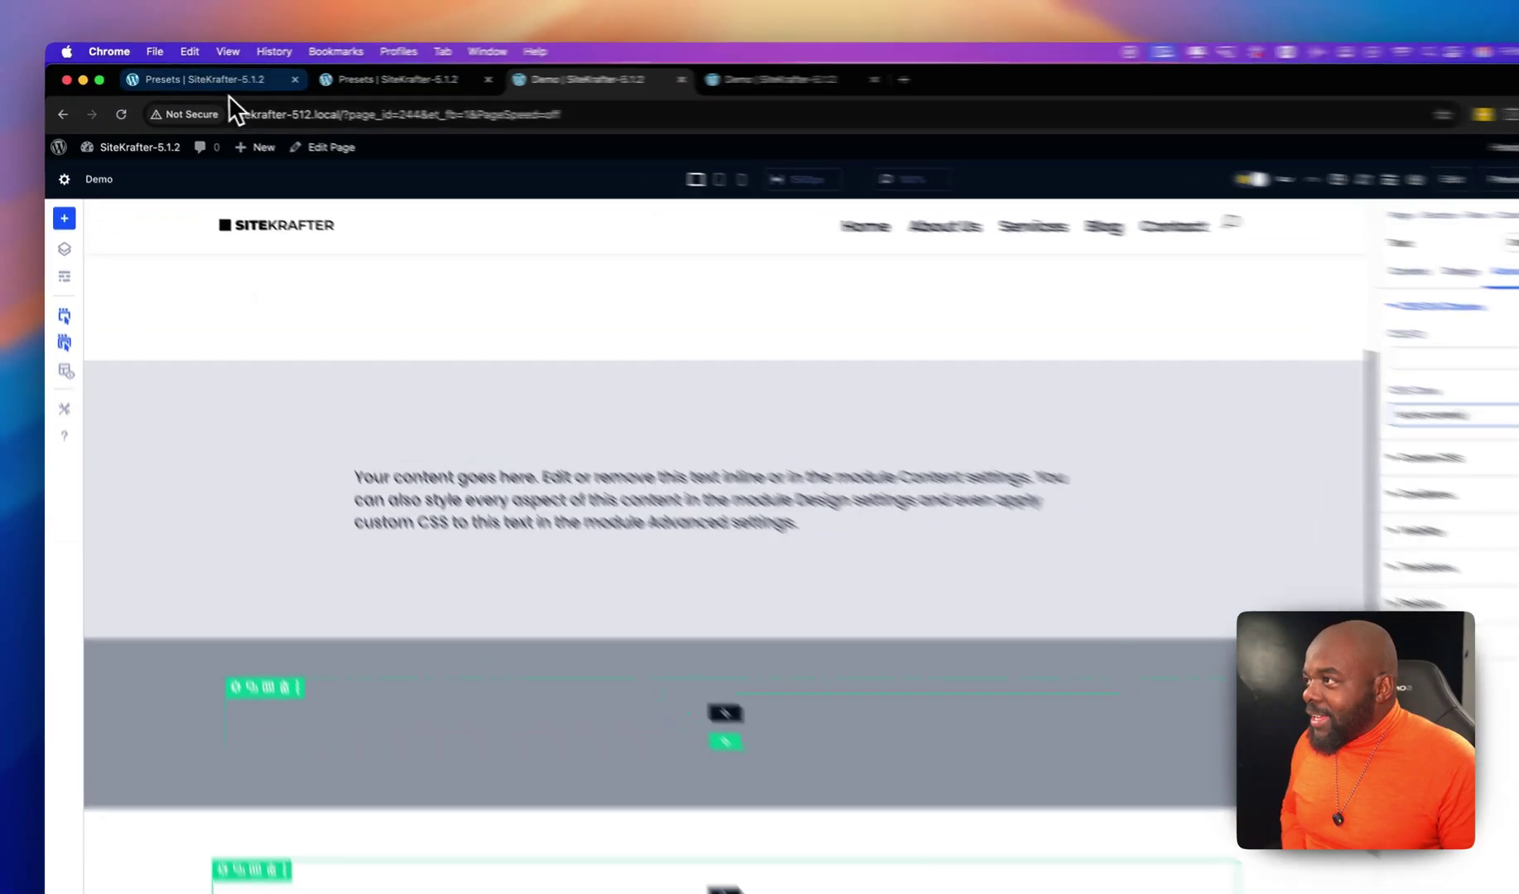
- Look up the centre alignment class on the Presets preview page and add center to the Demo Text module's CSS classes
left_click(240, 80)
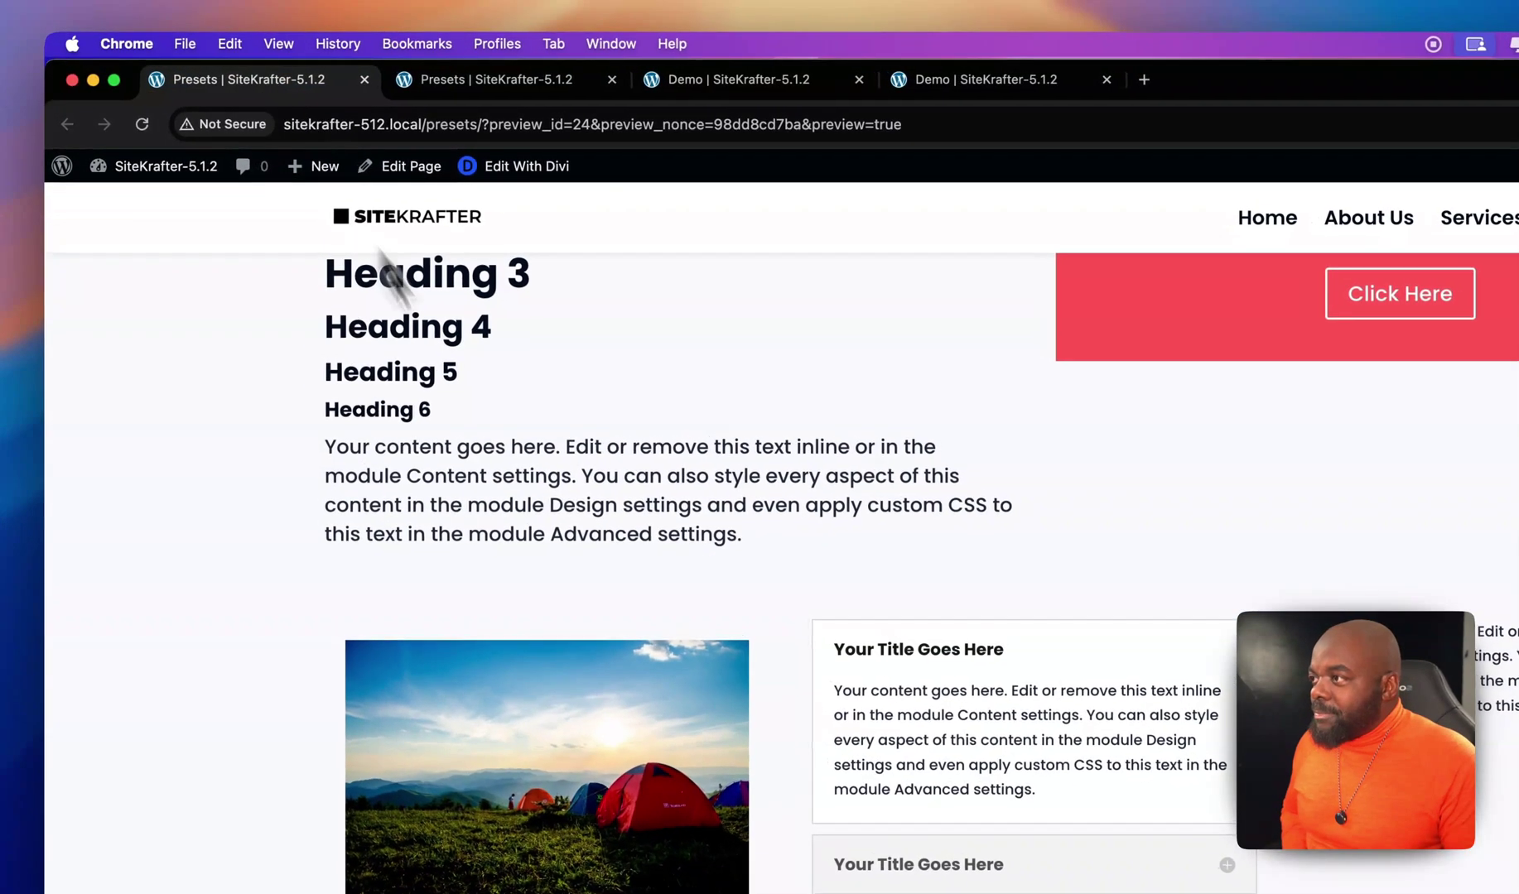
scroll(505, 489, "down", 10)
scroll(505, 488, "up", 2)
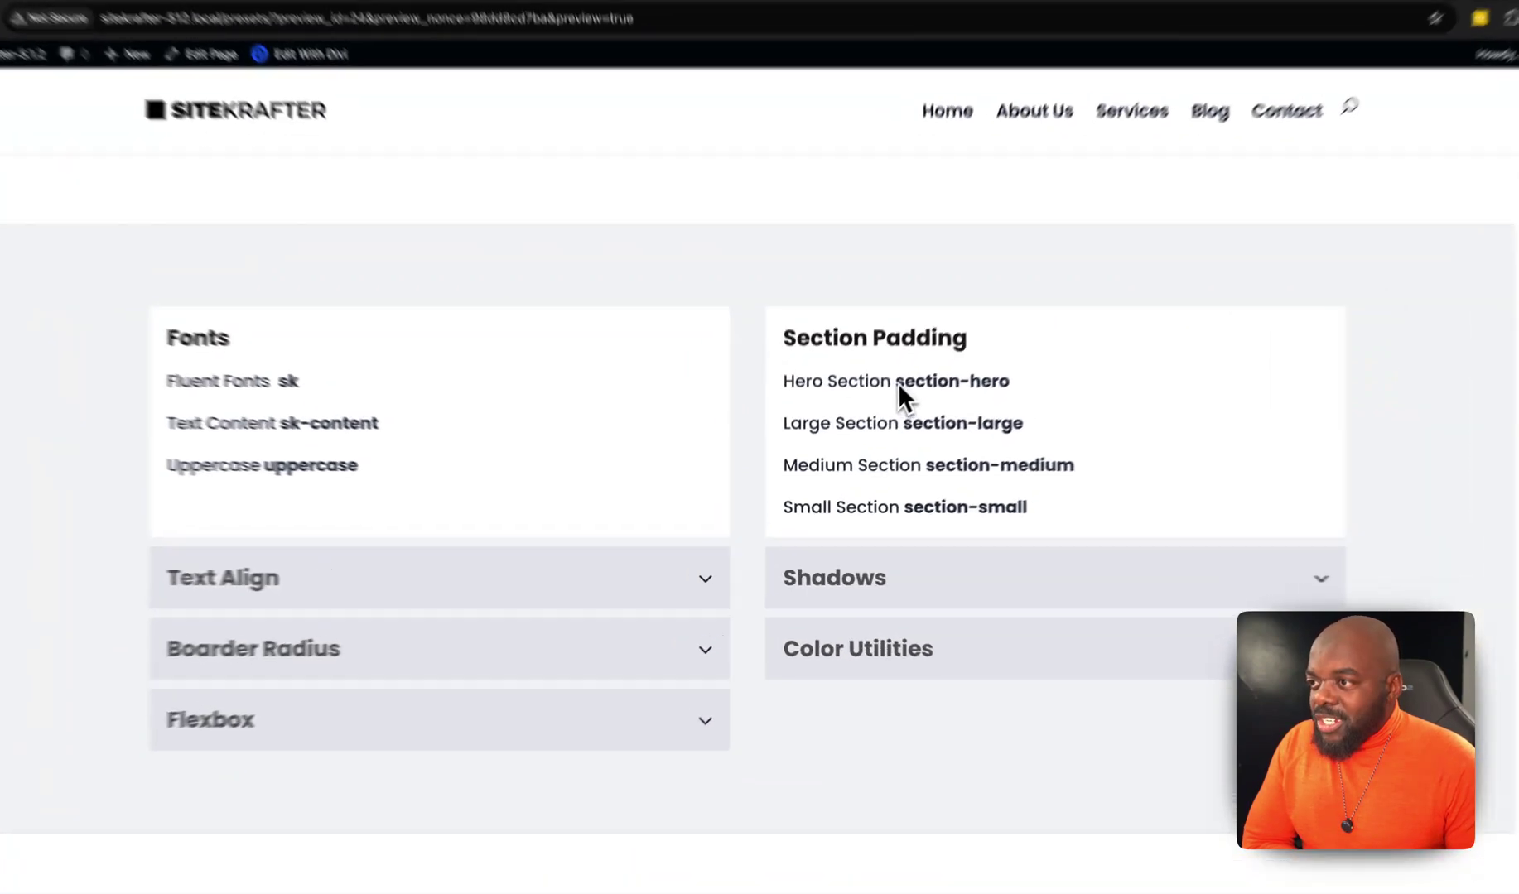
left_click_drag(880, 415, 975, 418)
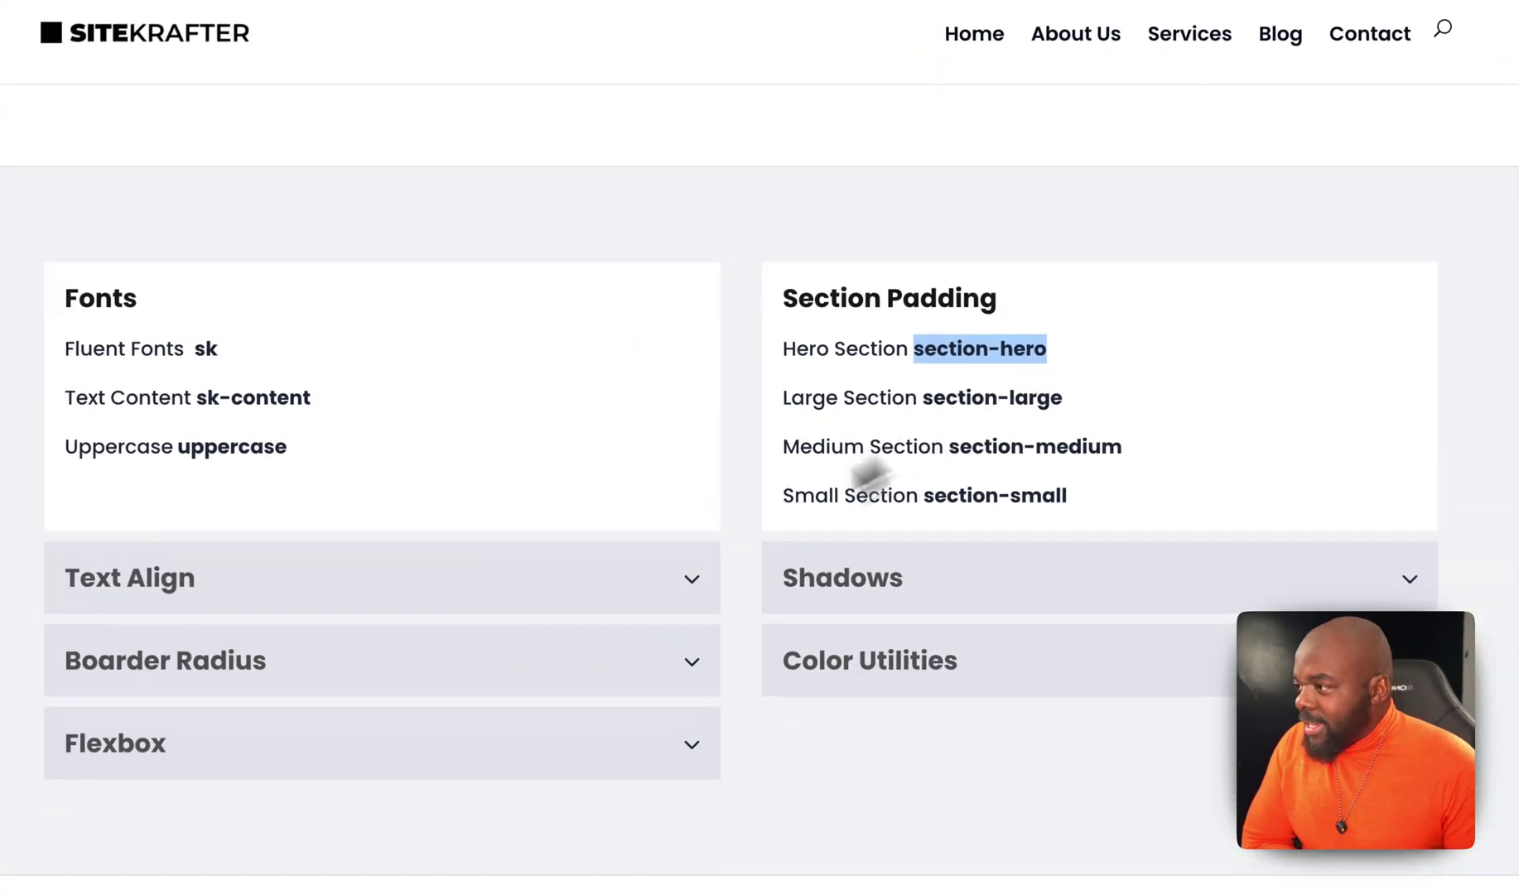
left_click(434, 590)
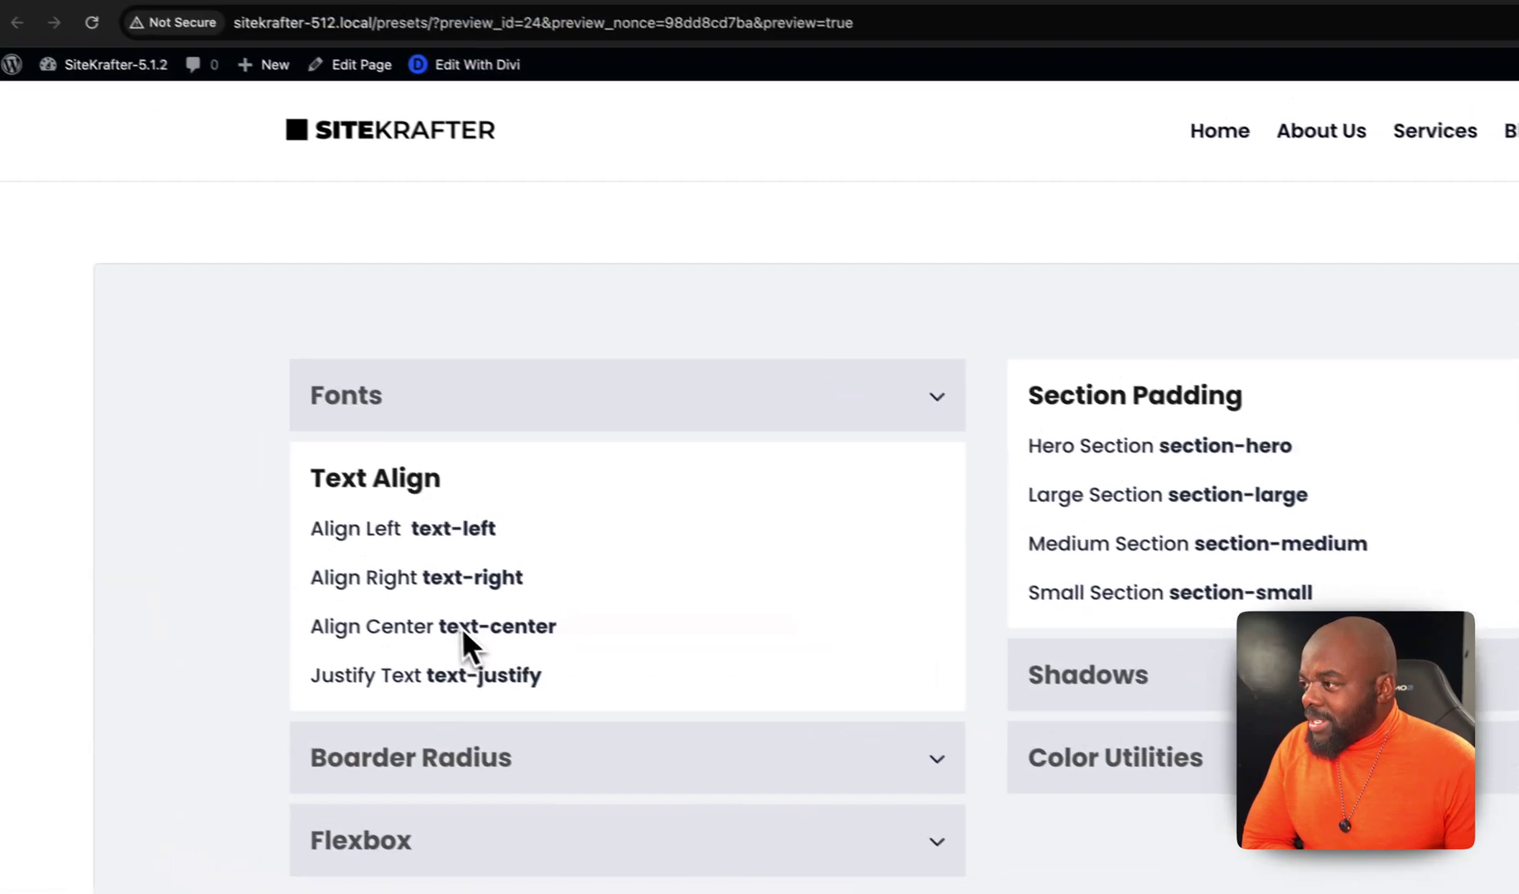
left_click_drag(439, 627, 556, 627)
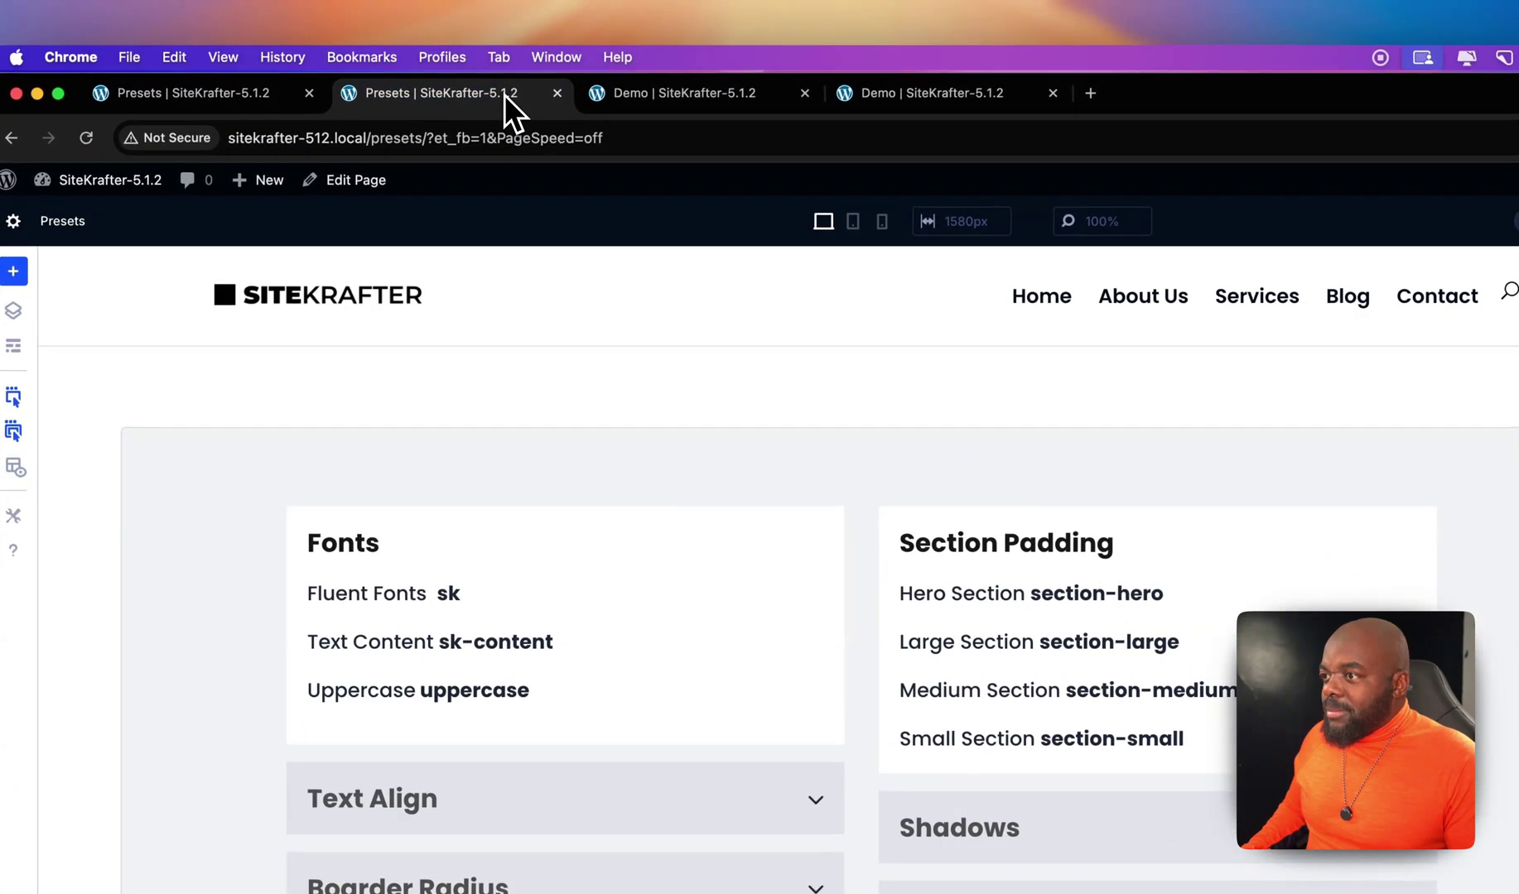
left_click(679, 104)
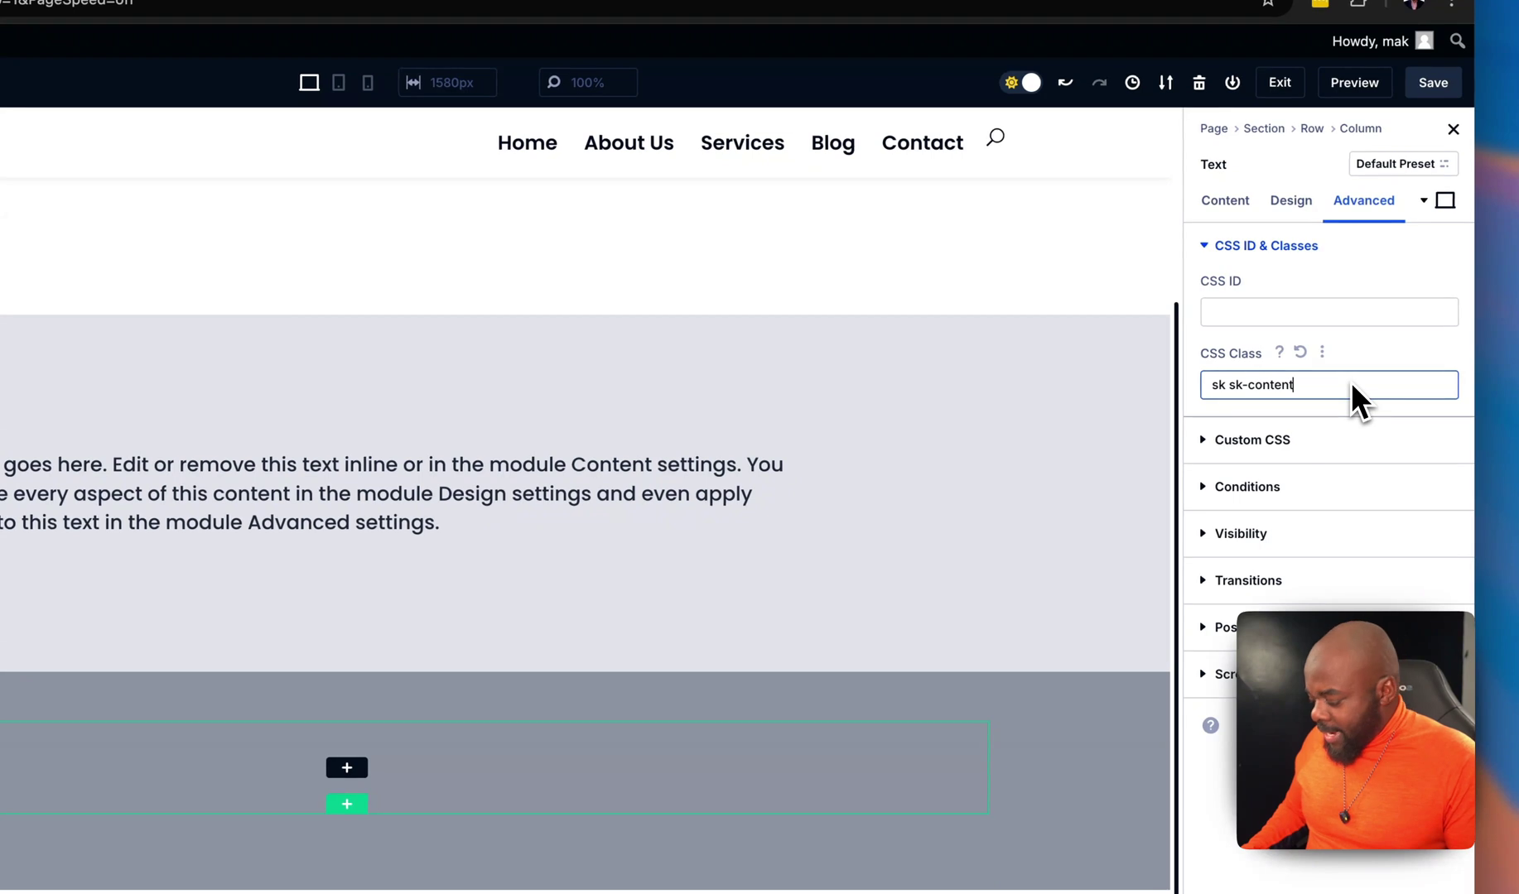
type("center")
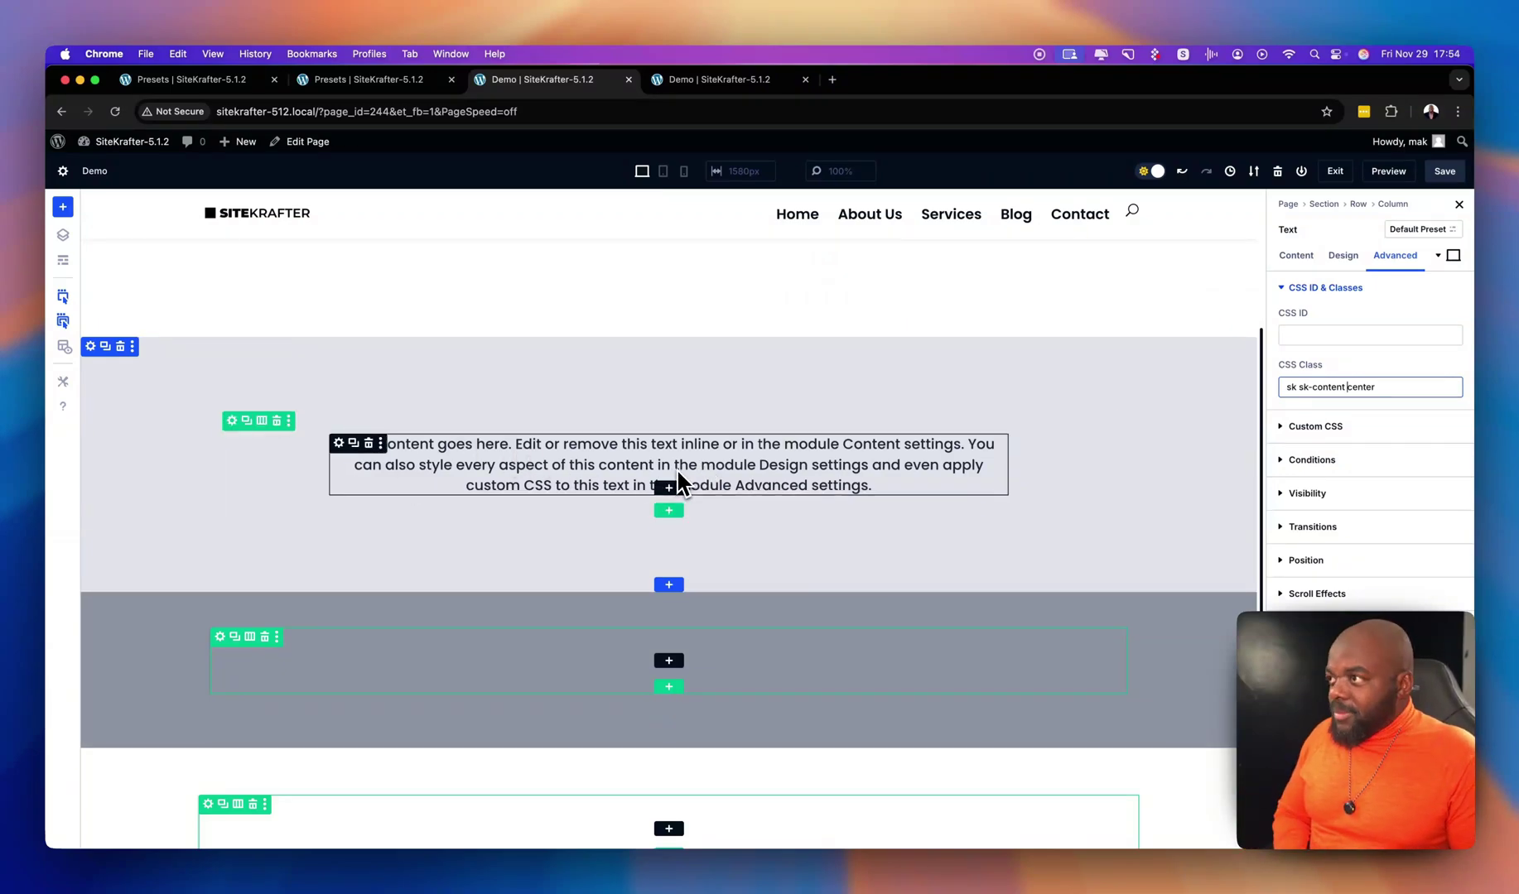
- Examine the text alignment and Flexbox utility classes listed on the Presets preview page
left_click(253, 80)
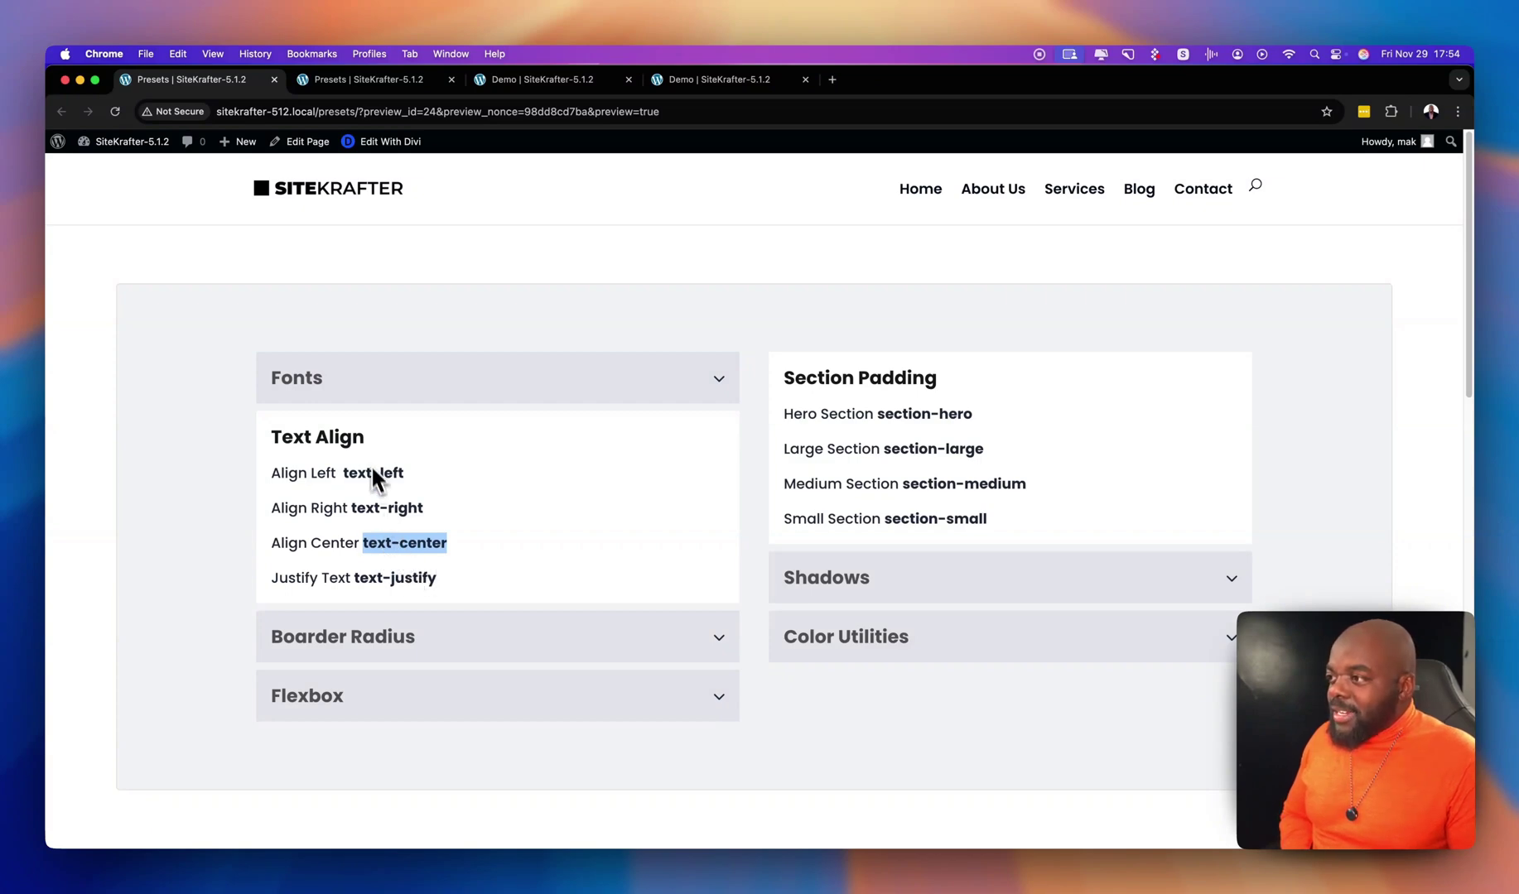
left_click(461, 597)
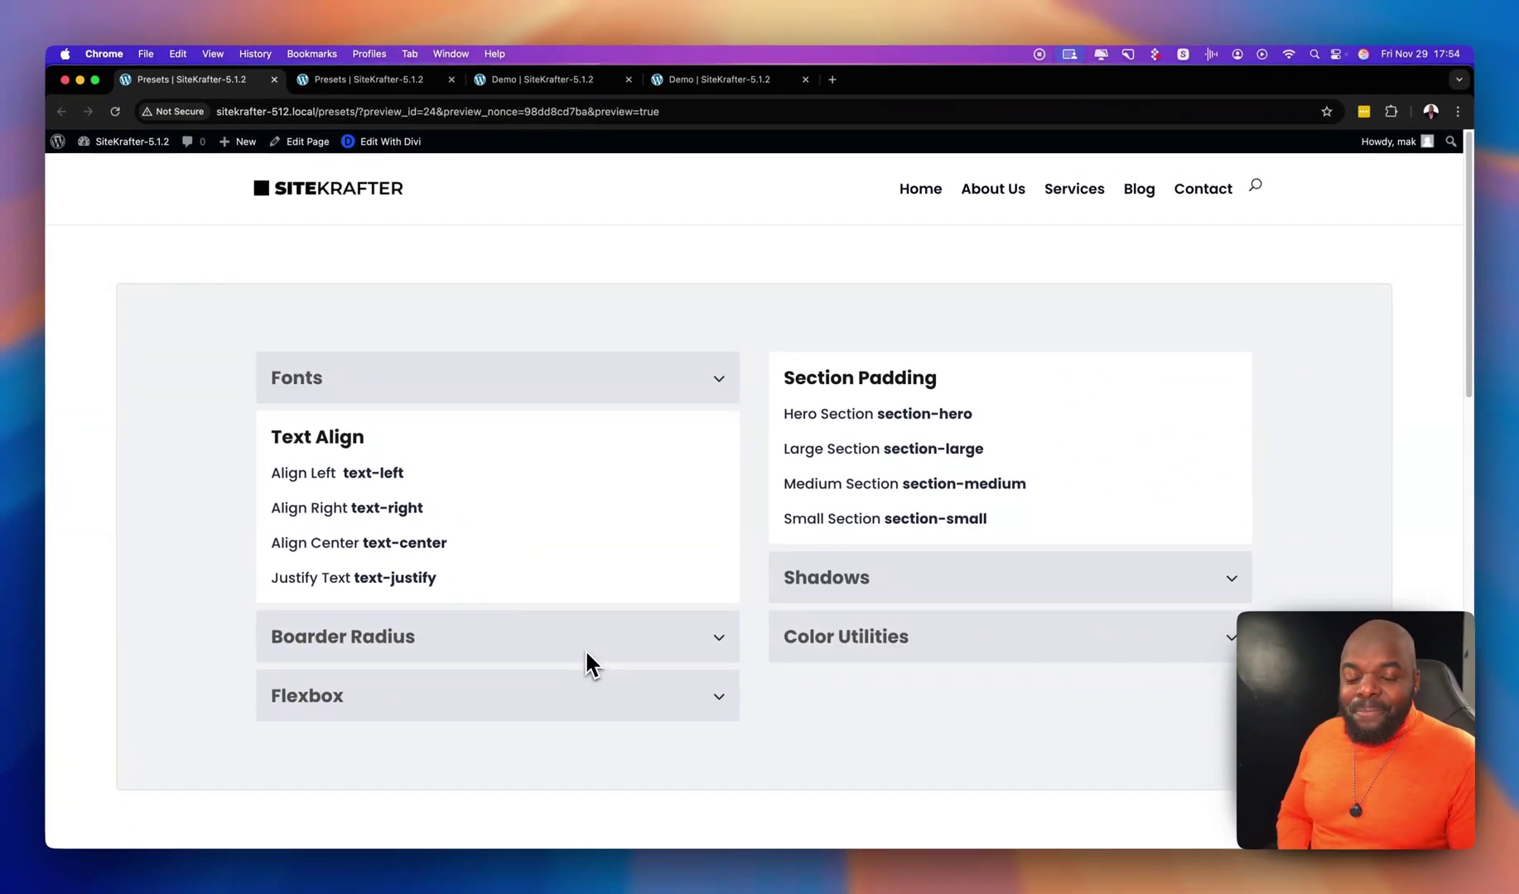
left_click(590, 695)
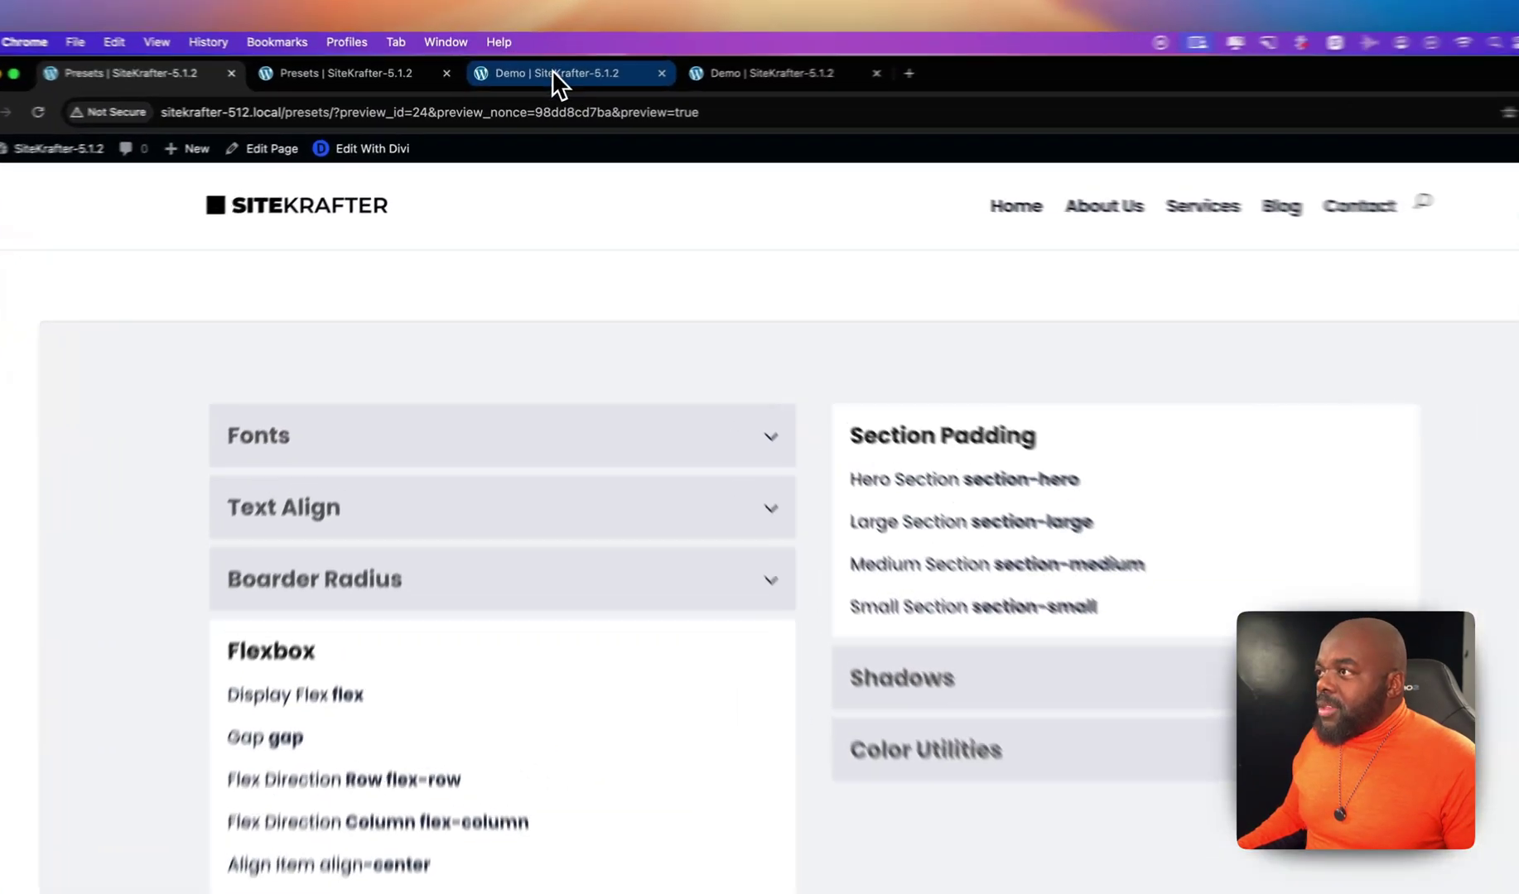
- Insert a single-column row with a Button module below the Demo page's centred text, and duplicate the button
left_click(538, 79)
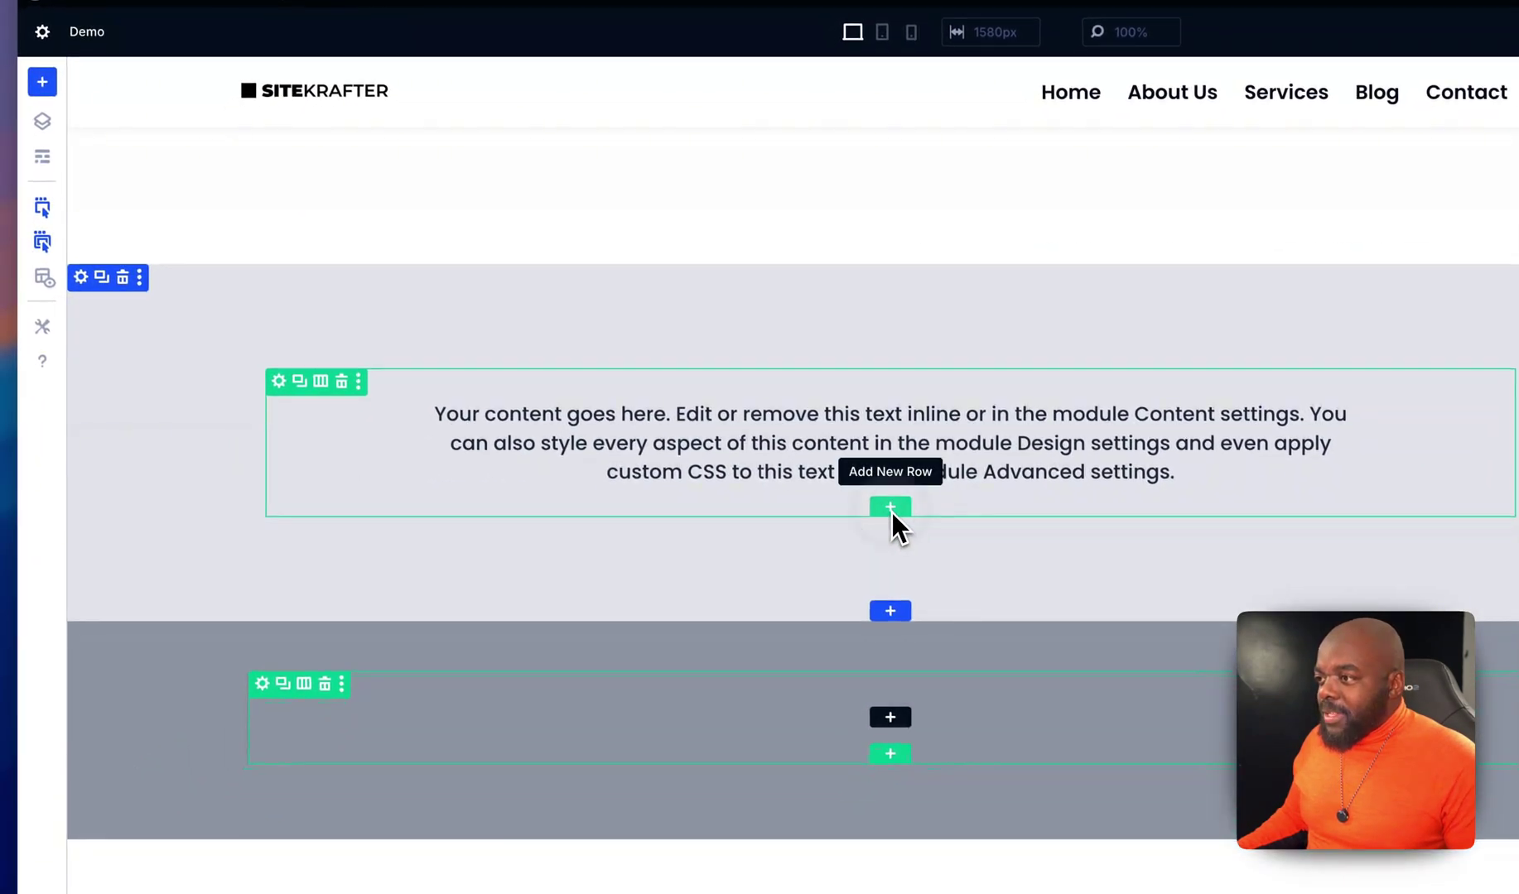
left_click(890, 507)
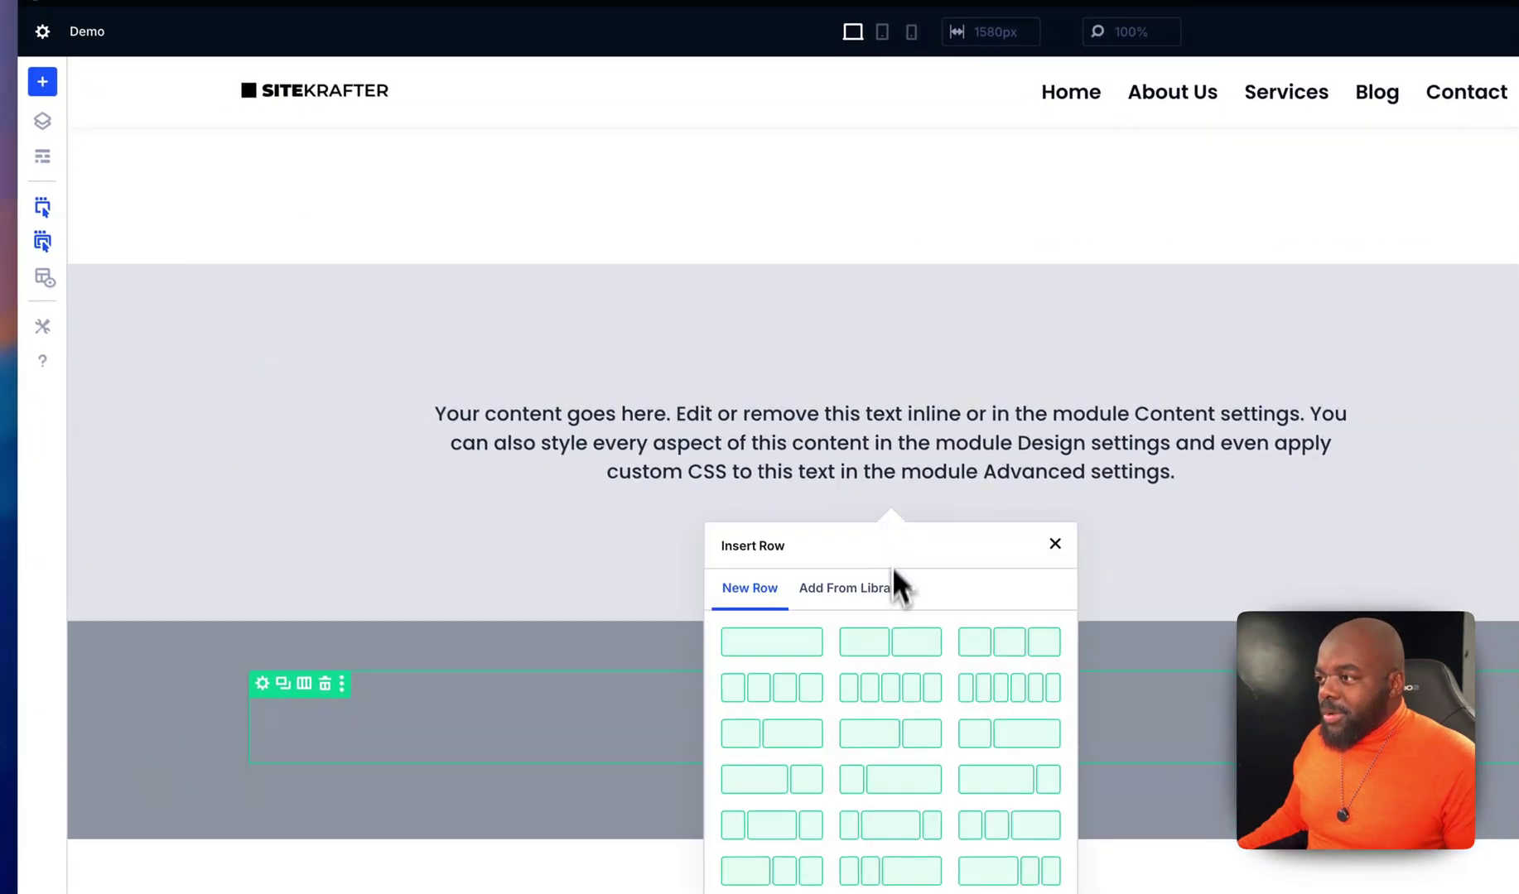
left_click(762, 651)
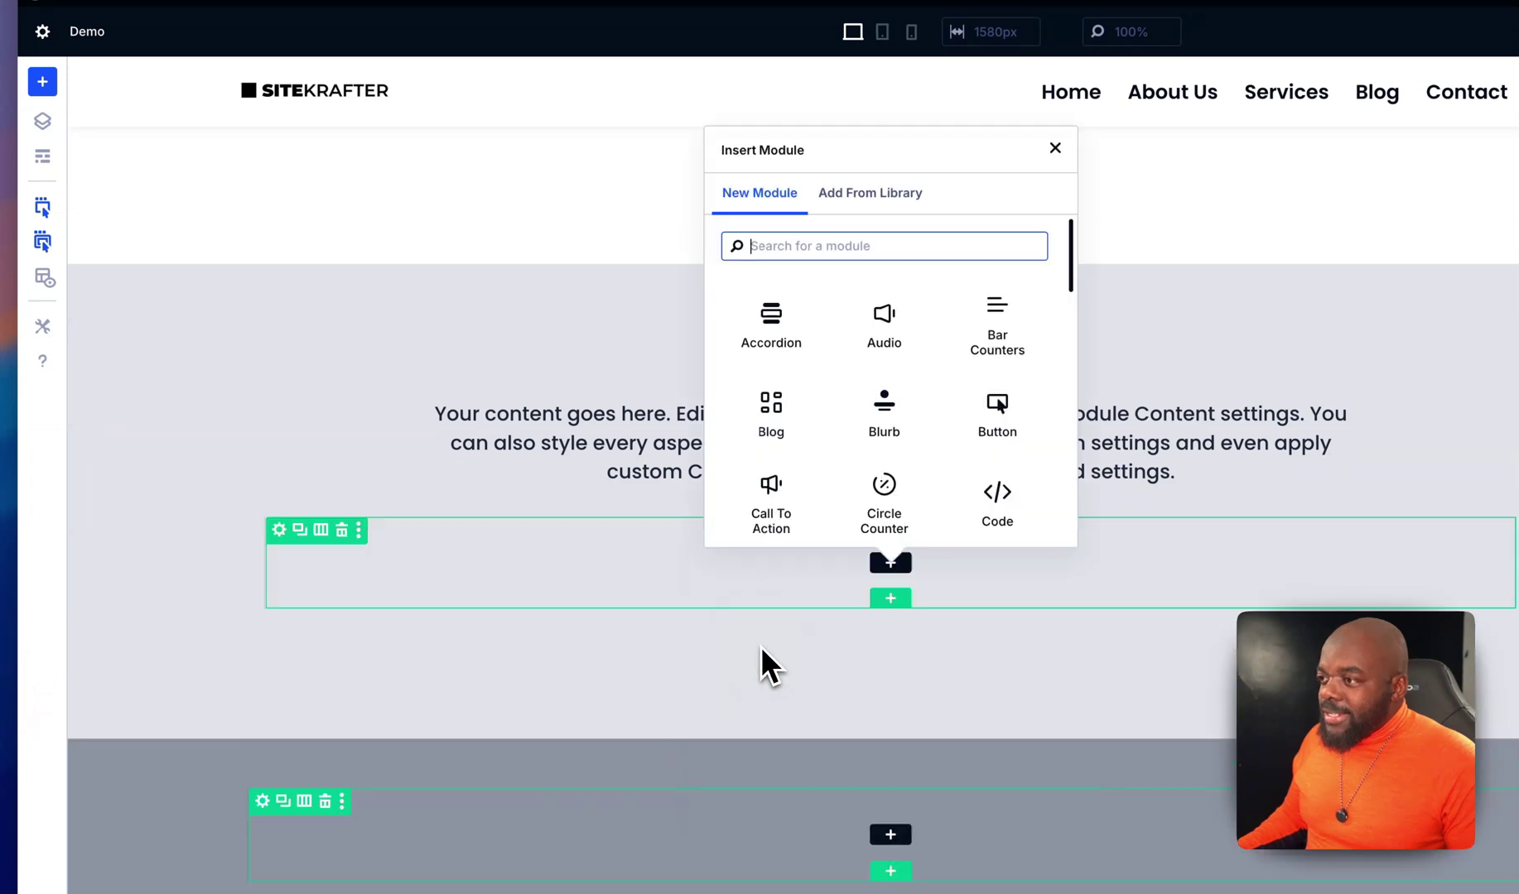
type("button")
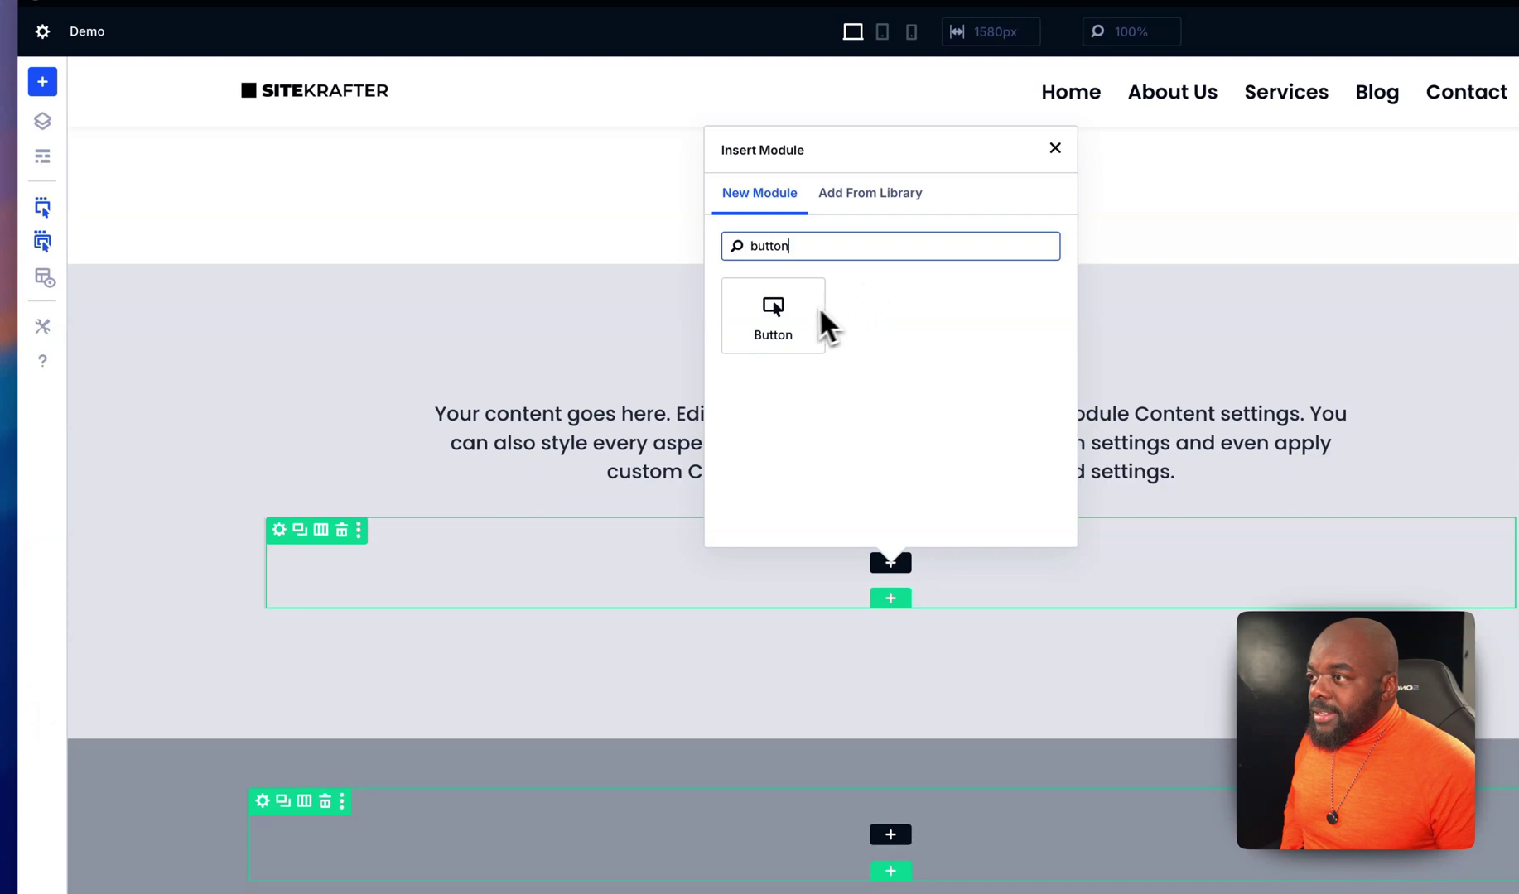
left_click(792, 313)
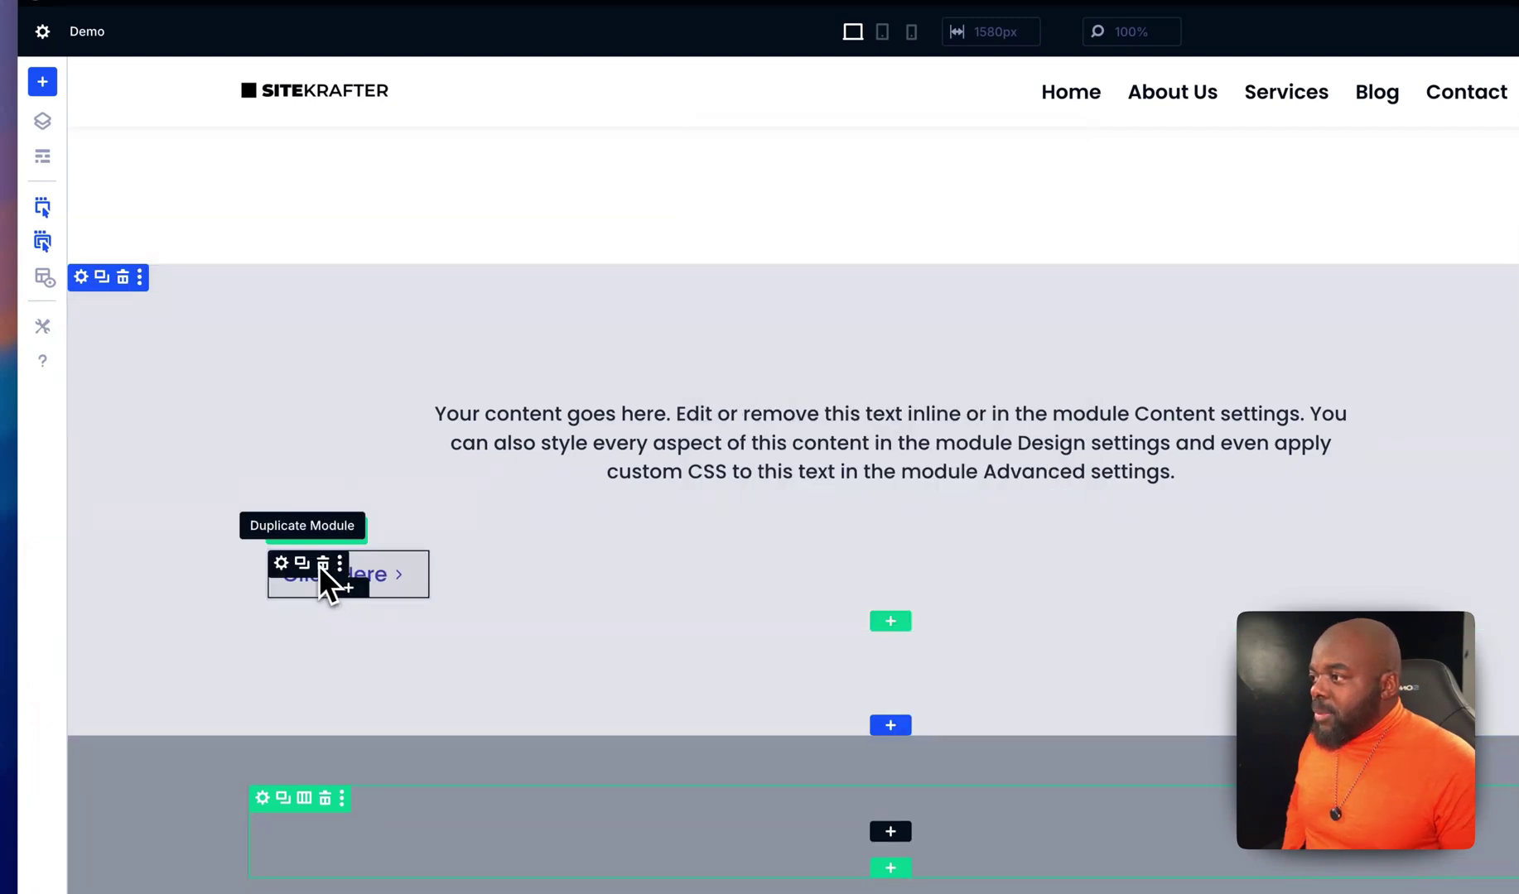
left_click(309, 564)
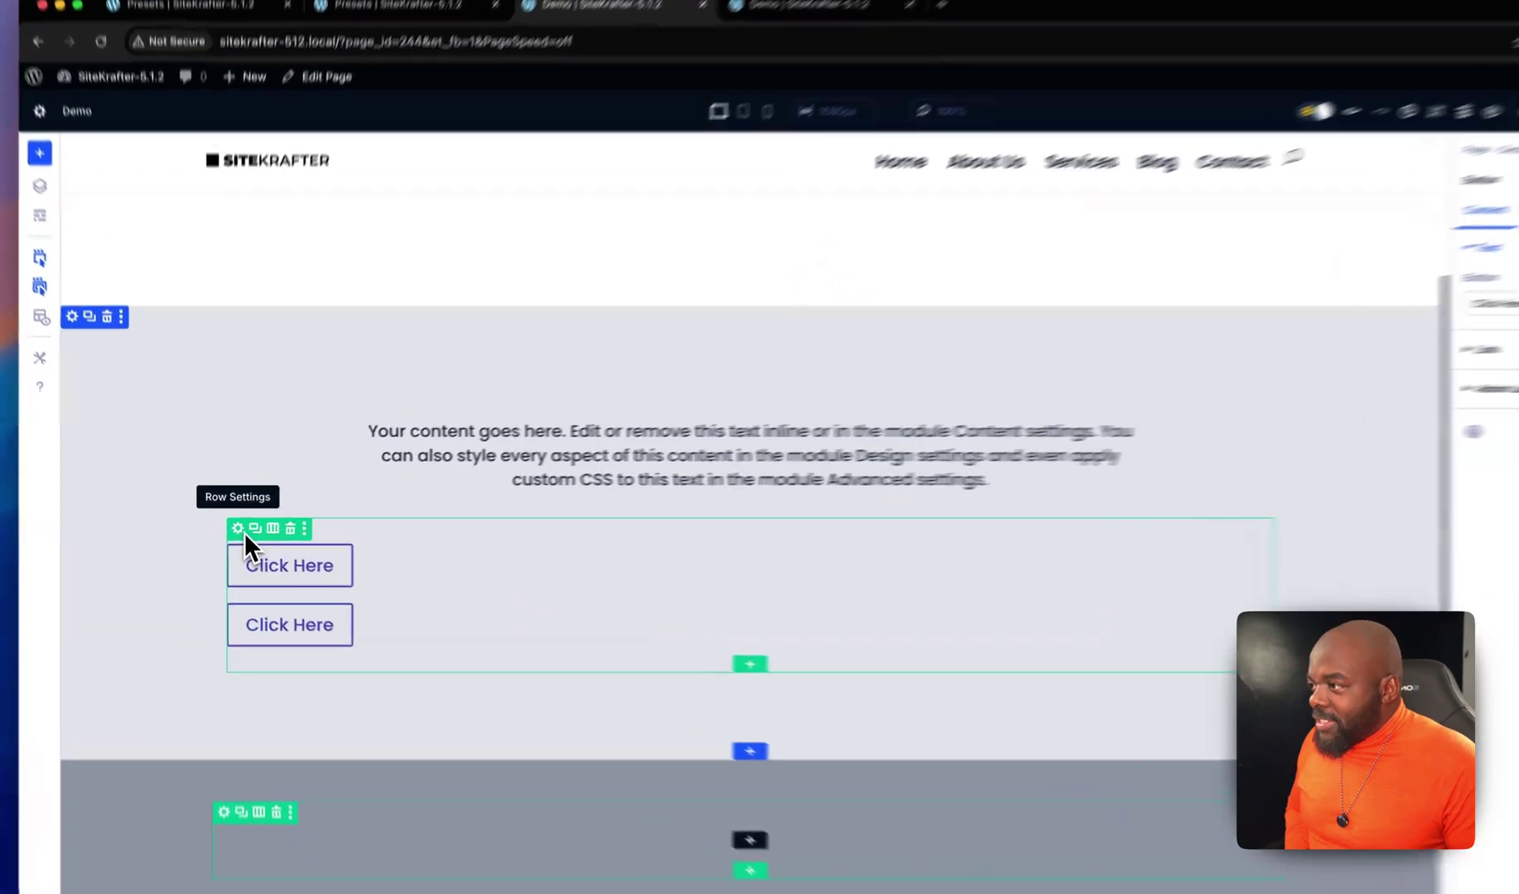
- Add the classes flex and gap to the CSS classes of the column holding the two buttons
left_click(242, 530)
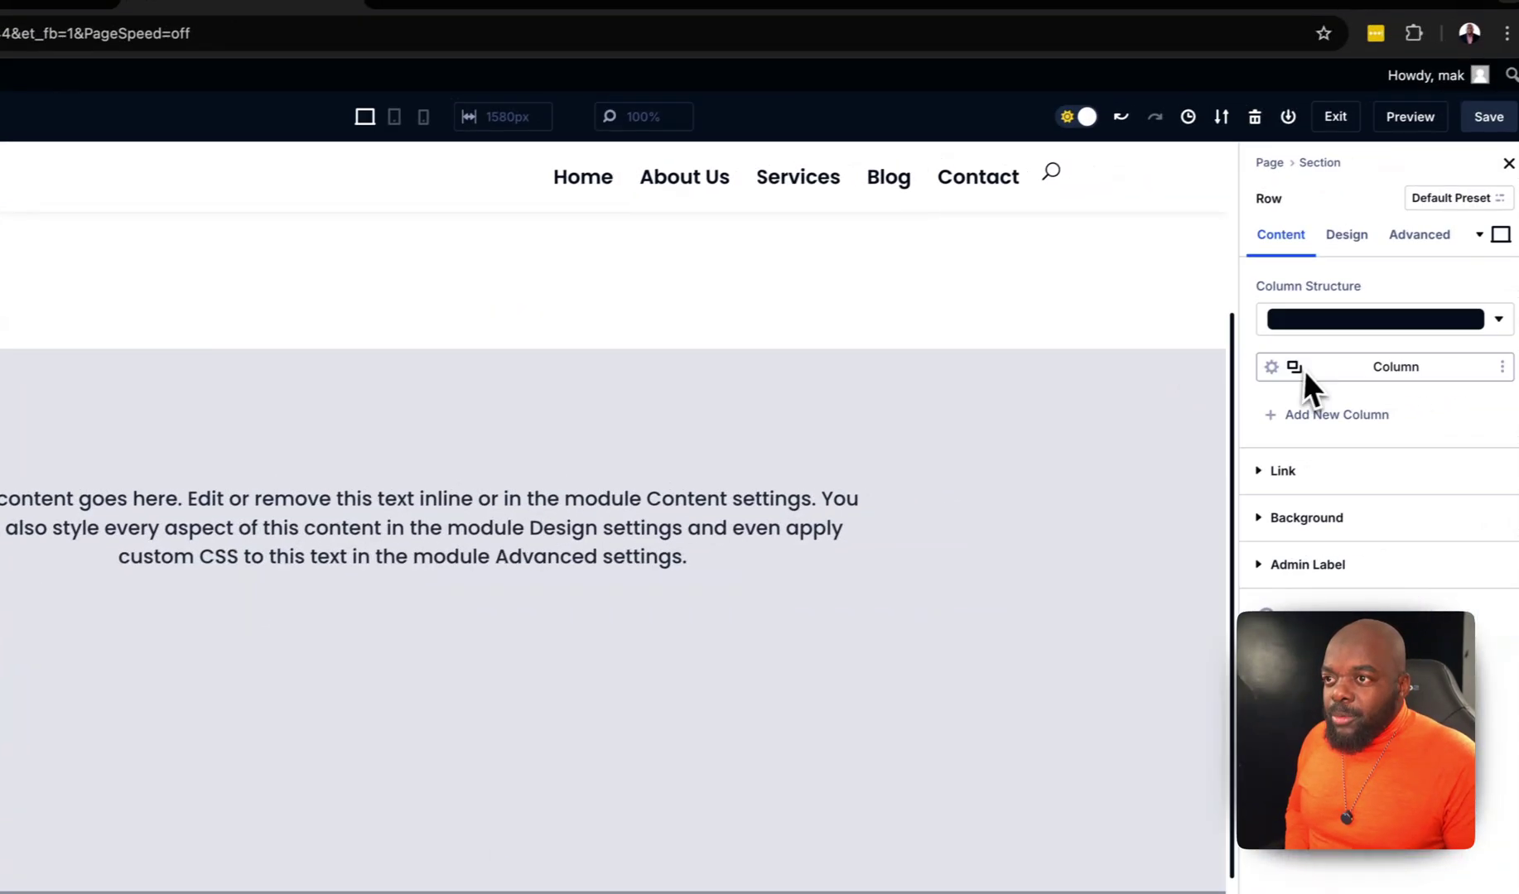
left_click(1271, 367)
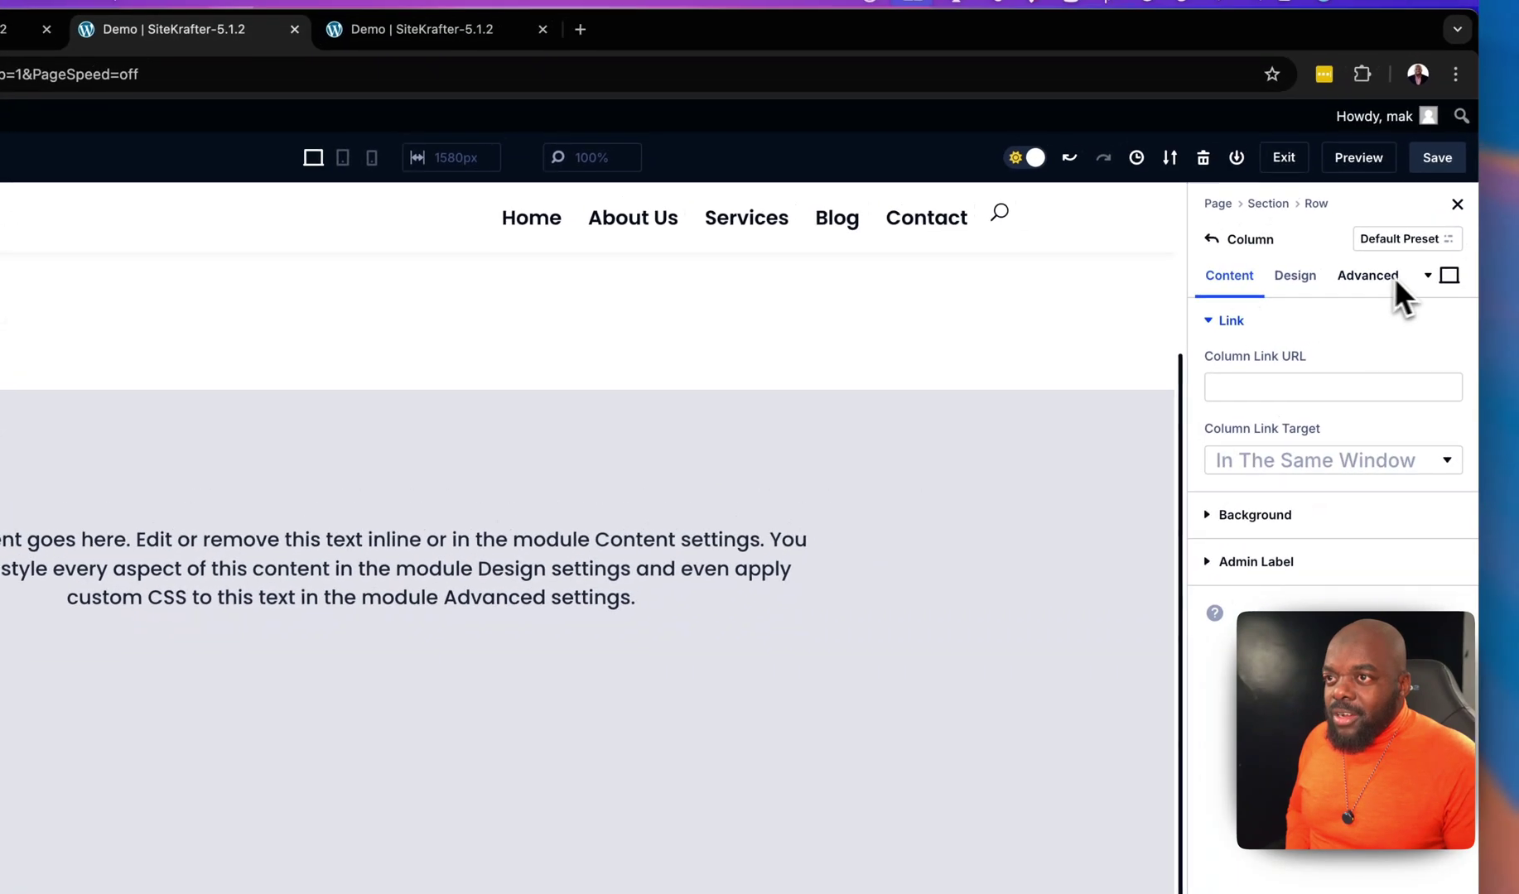
left_click(1367, 276)
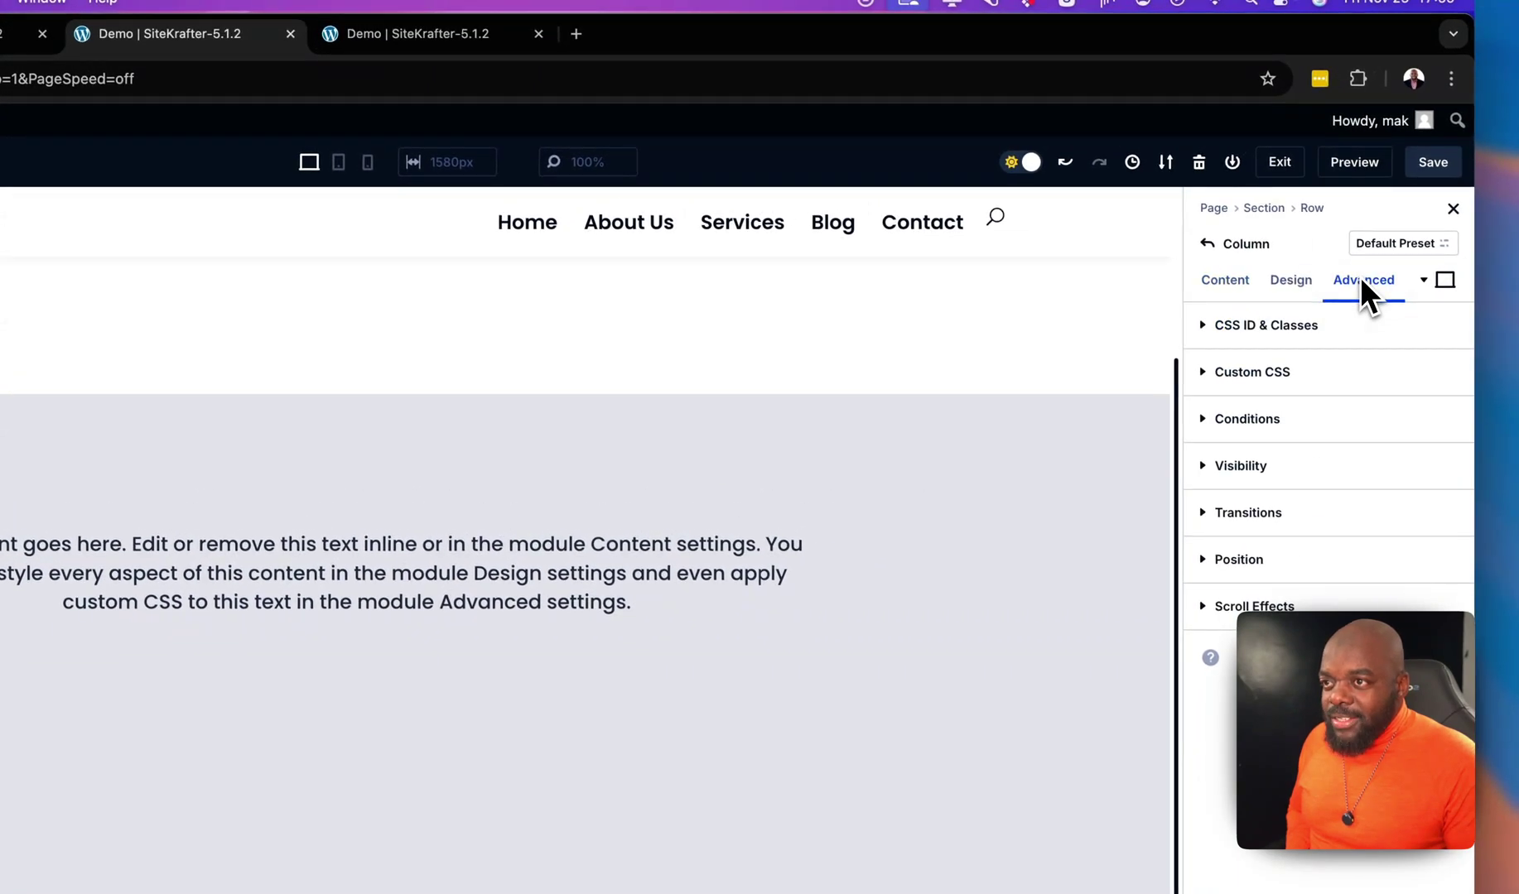
left_click(1269, 325)
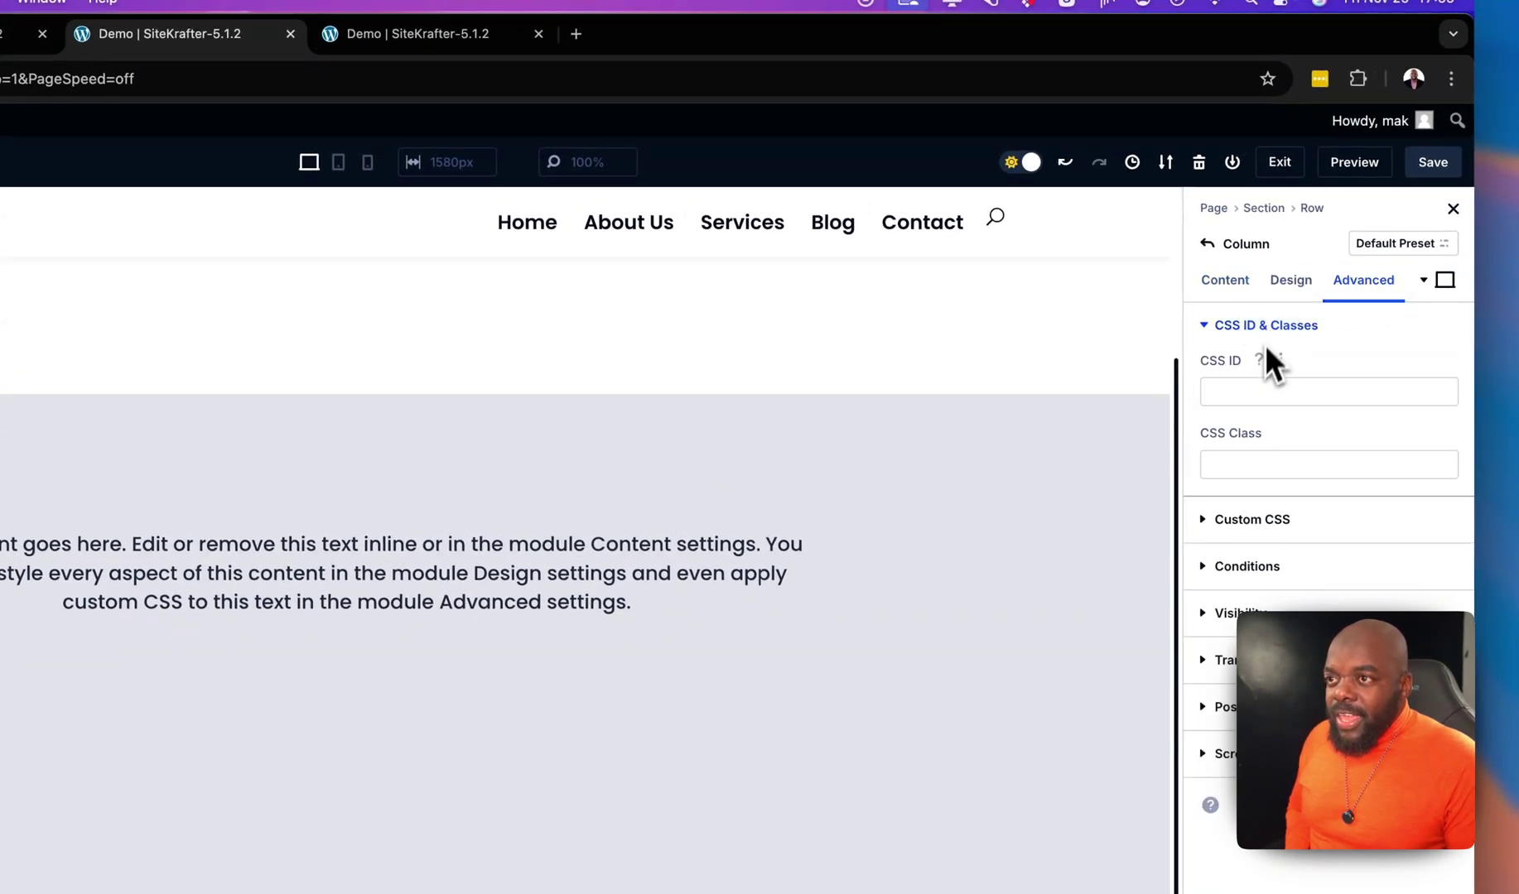
left_click(1225, 464)
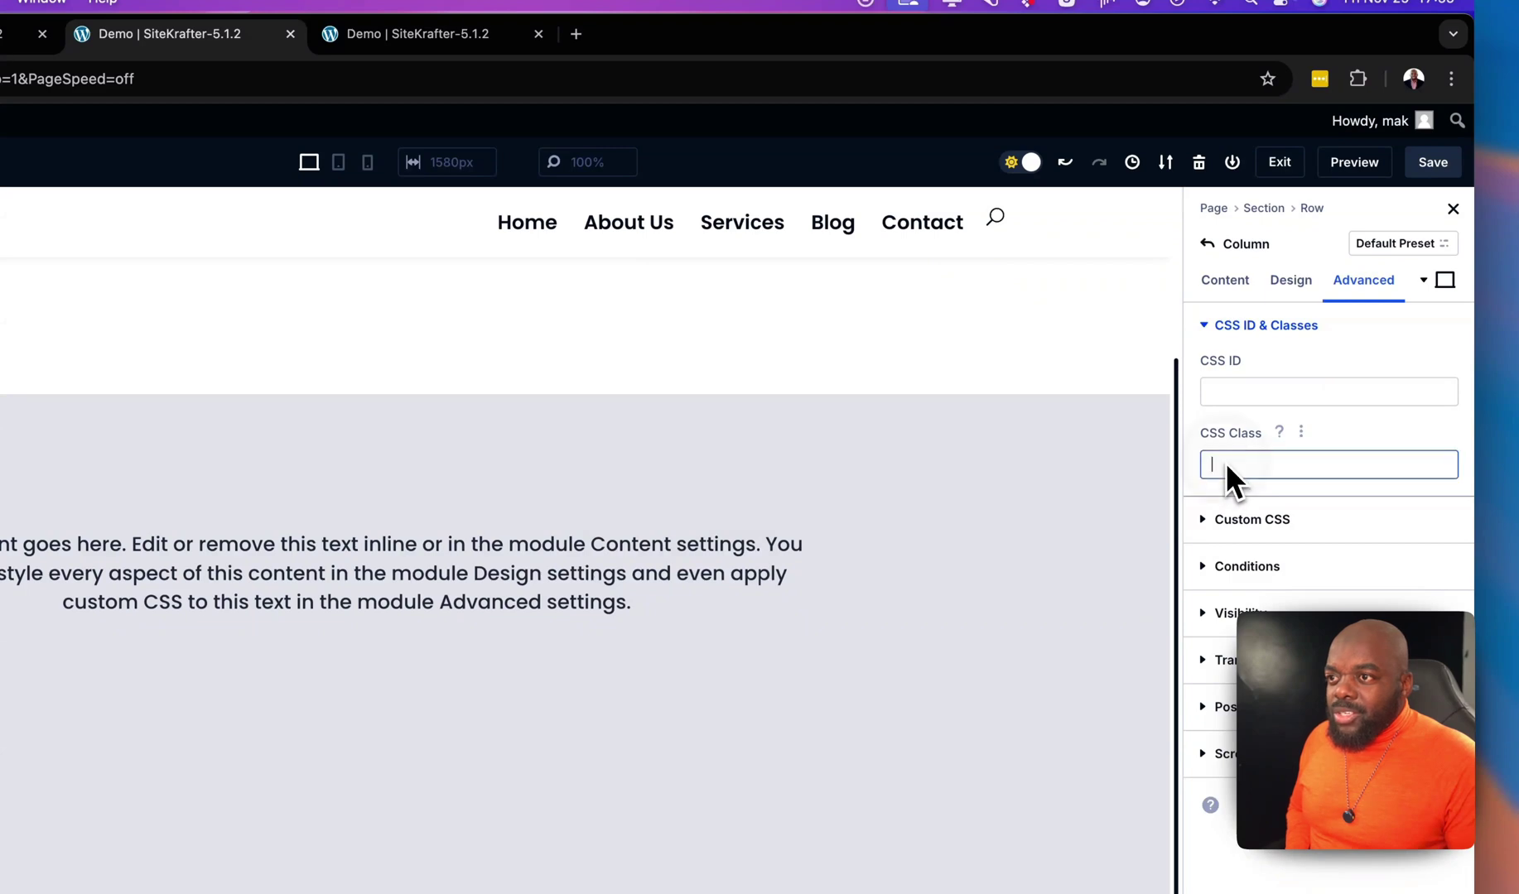
type("fle")
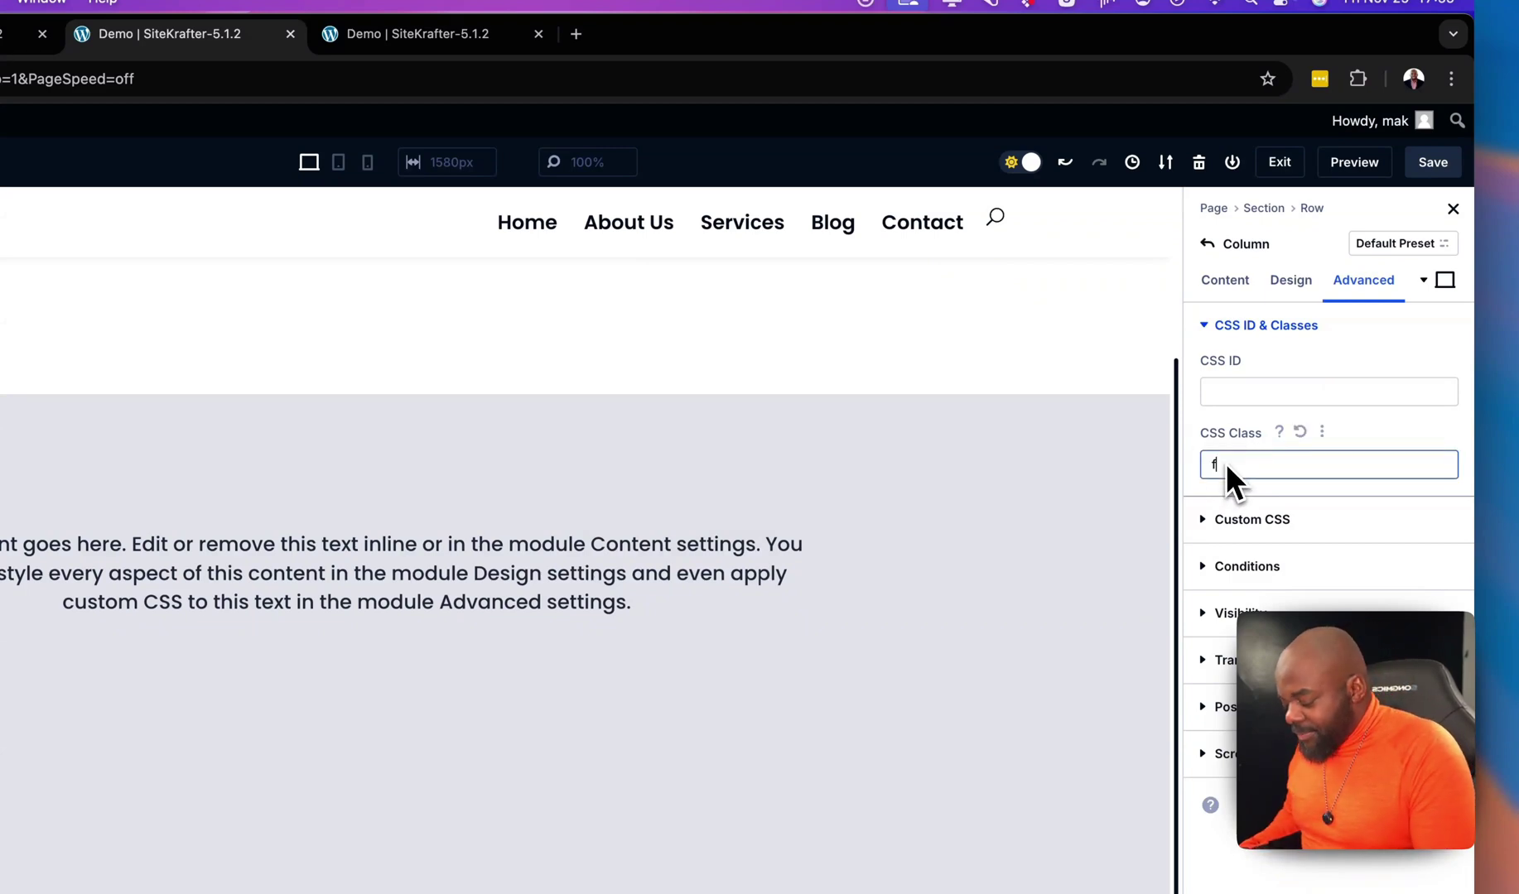
type("x")
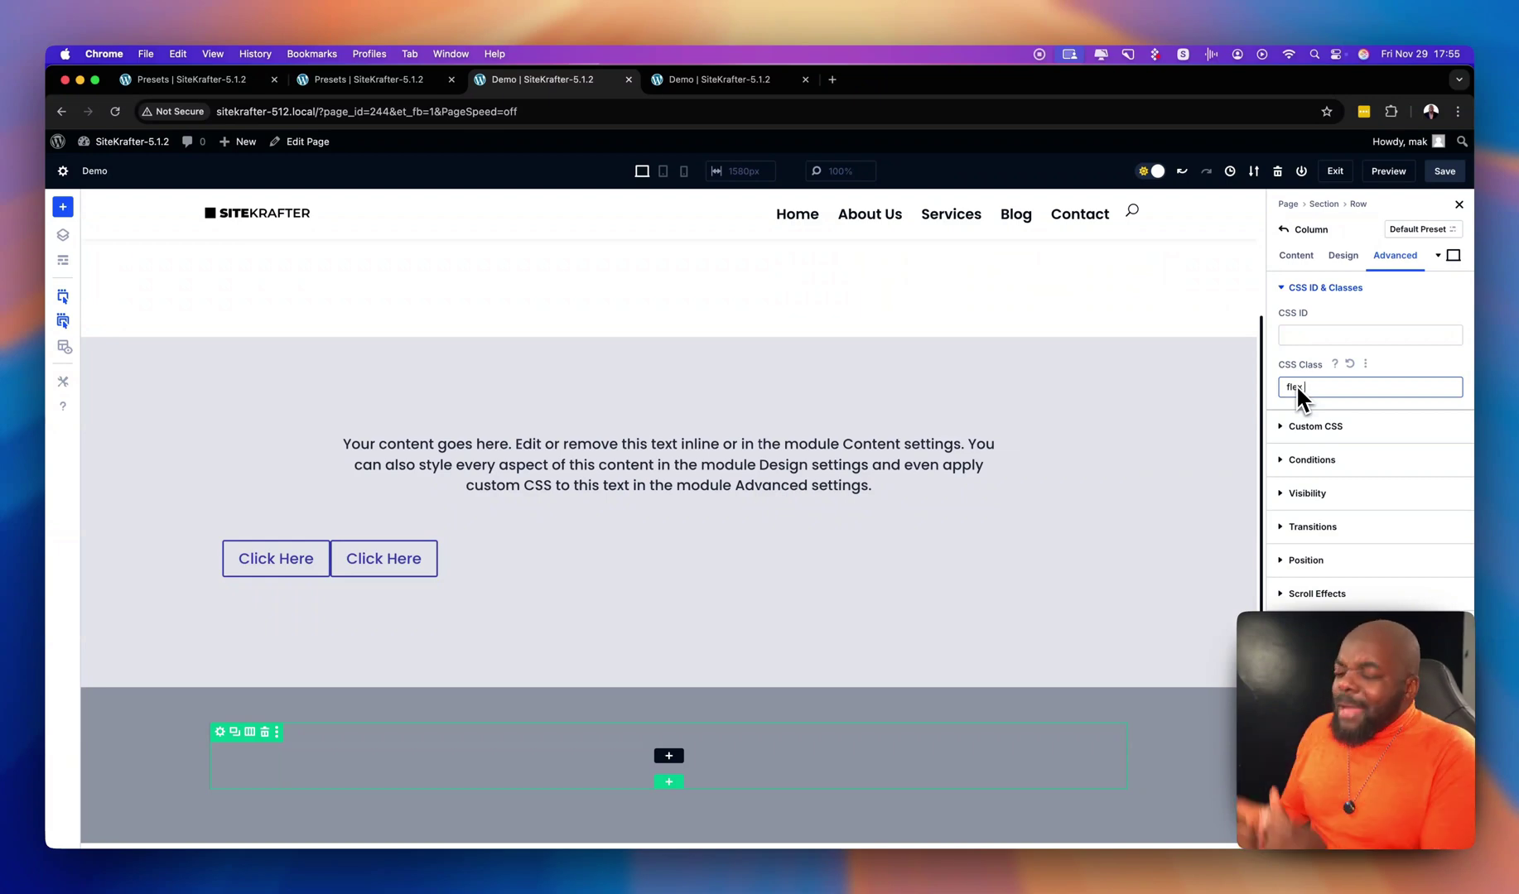
type("gap")
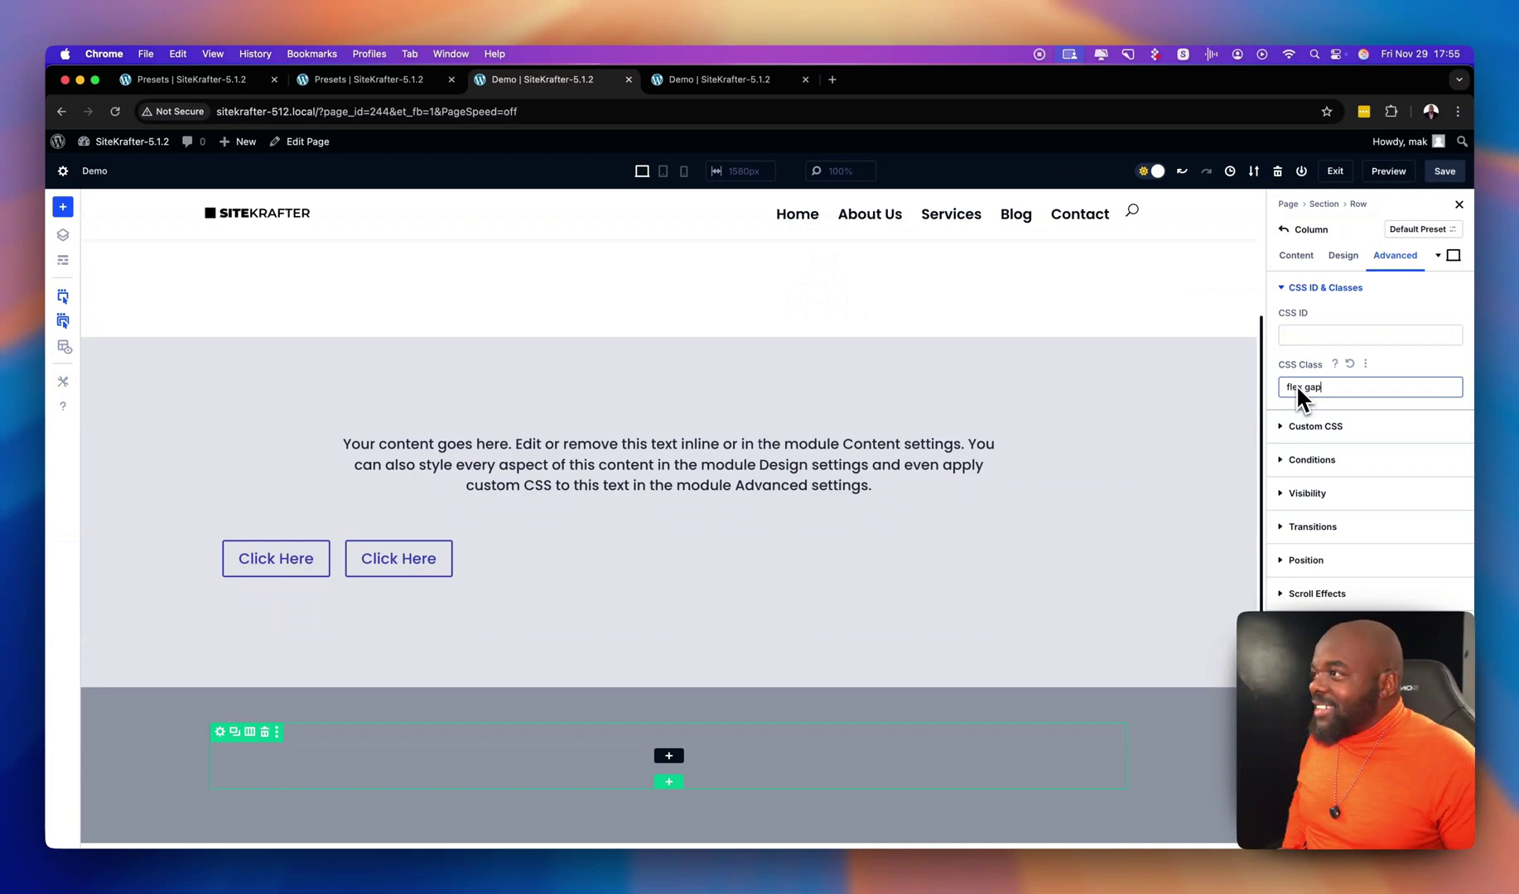
- Copy the justify-center class from the Presets preview page and append it to the button column's CSS classes on the Demo page
left_click(220, 82)
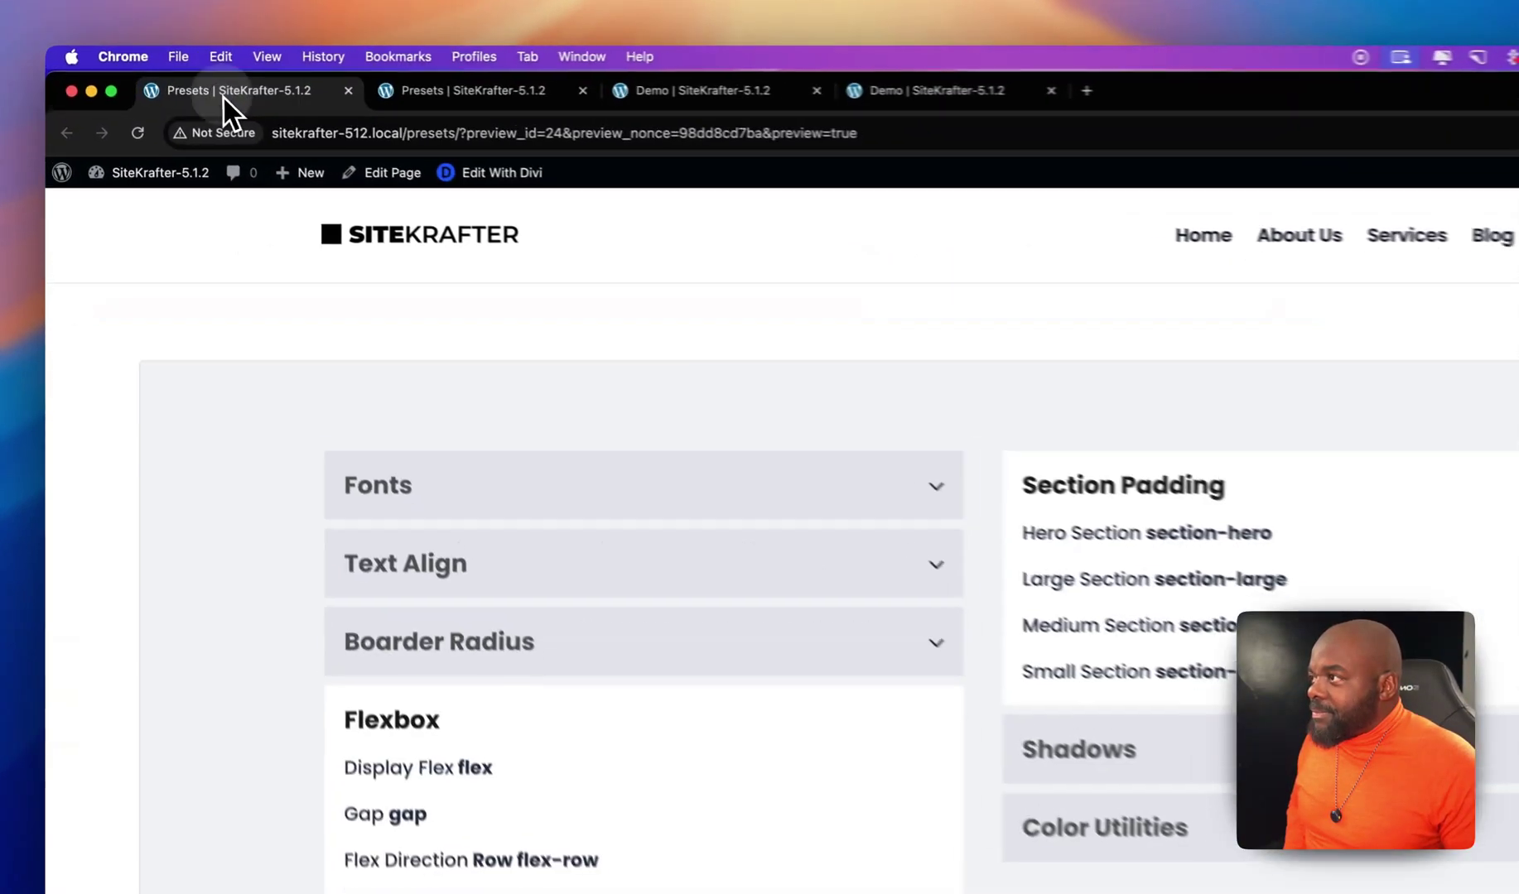
scroll(494, 654, "up", 5)
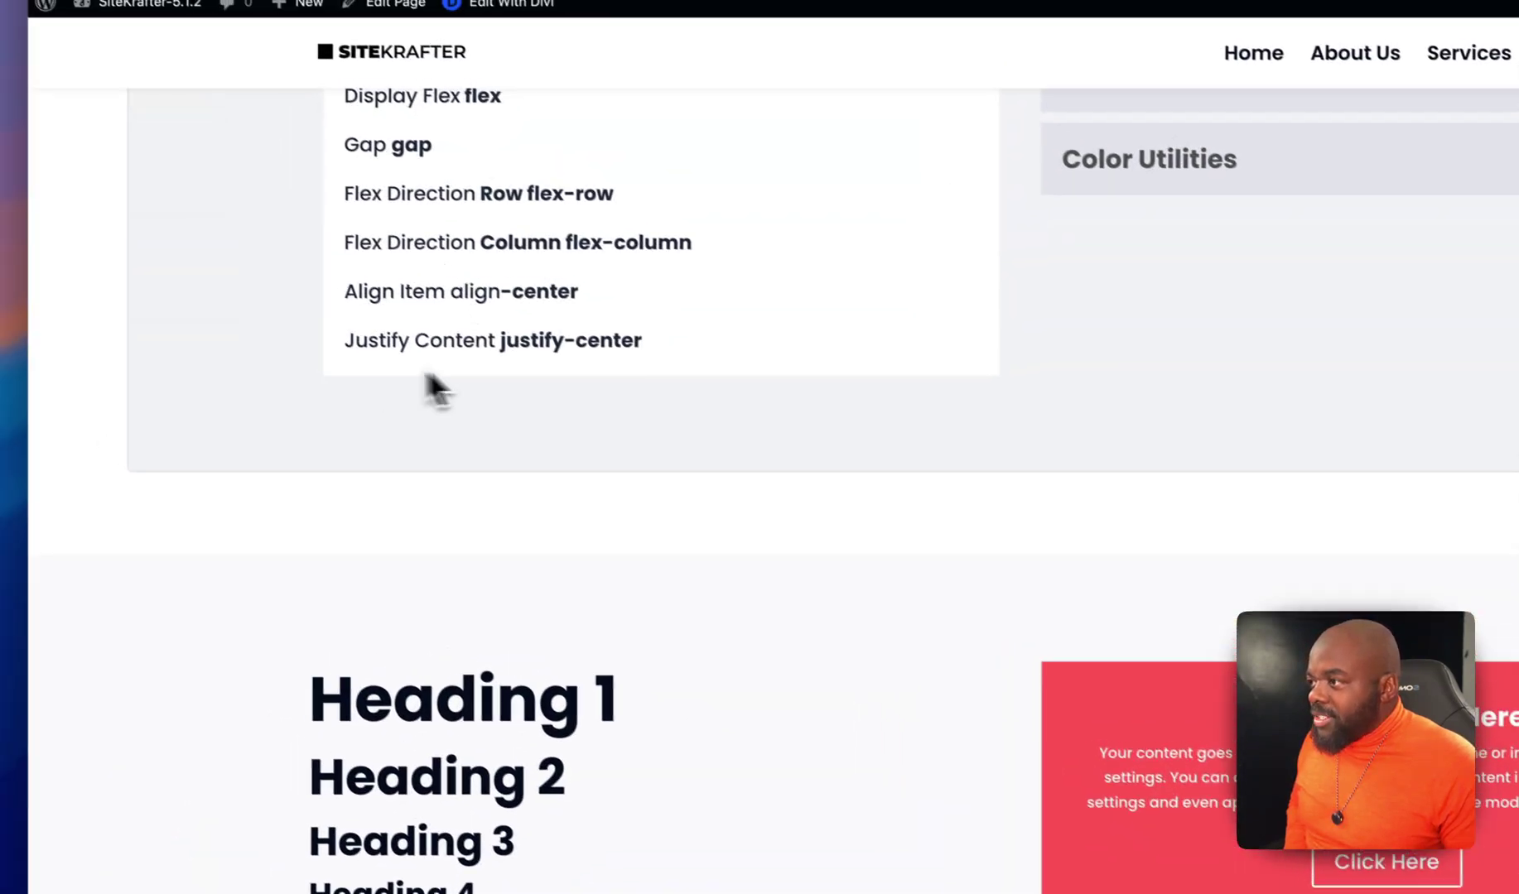
left_click_drag(524, 436, 654, 437)
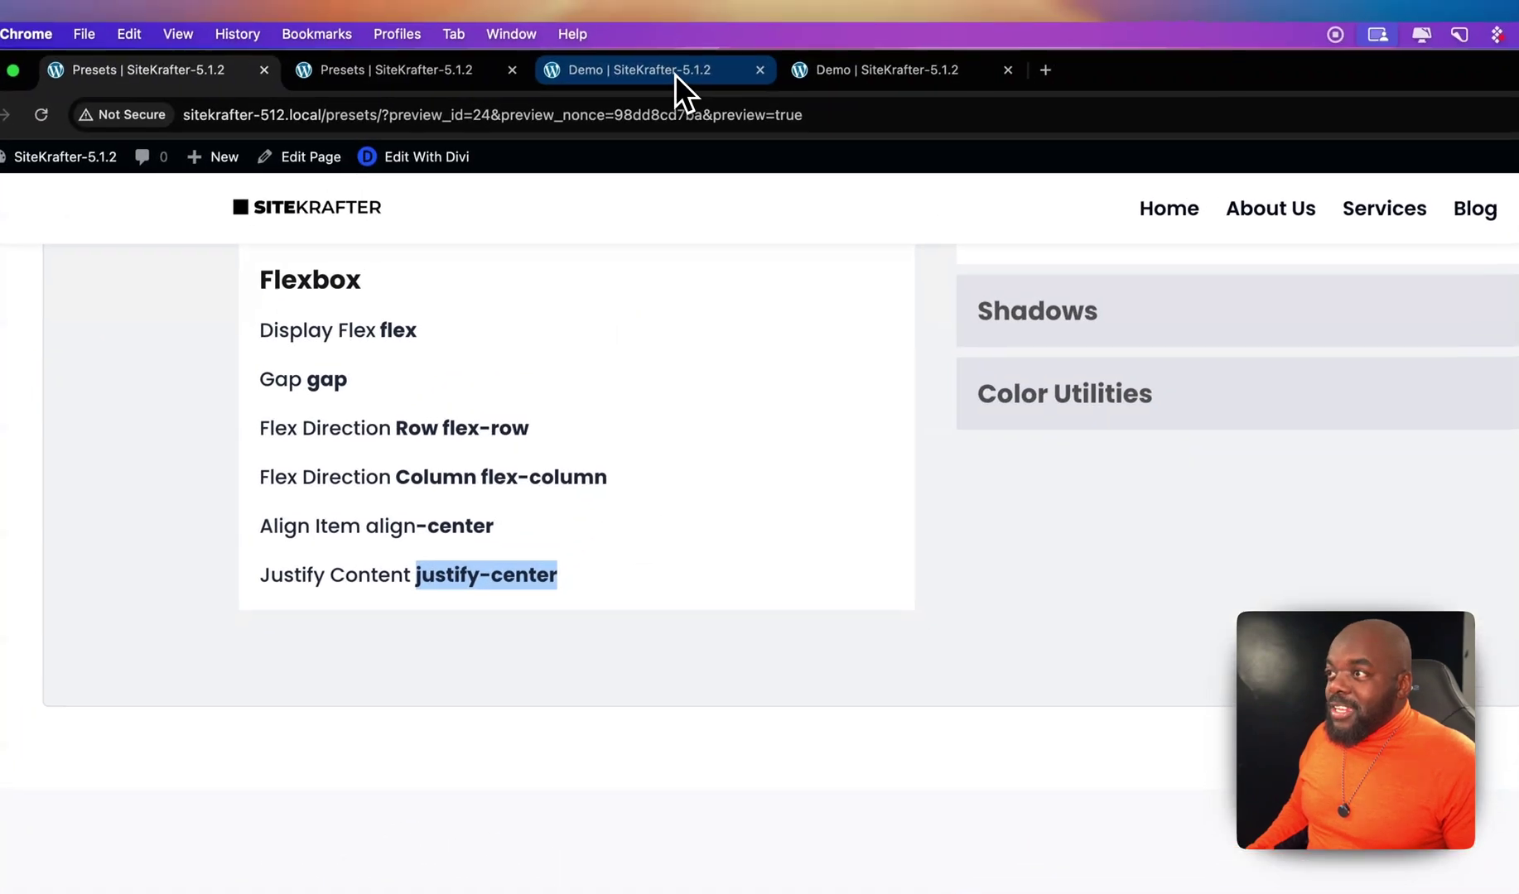
left_click(674, 76)
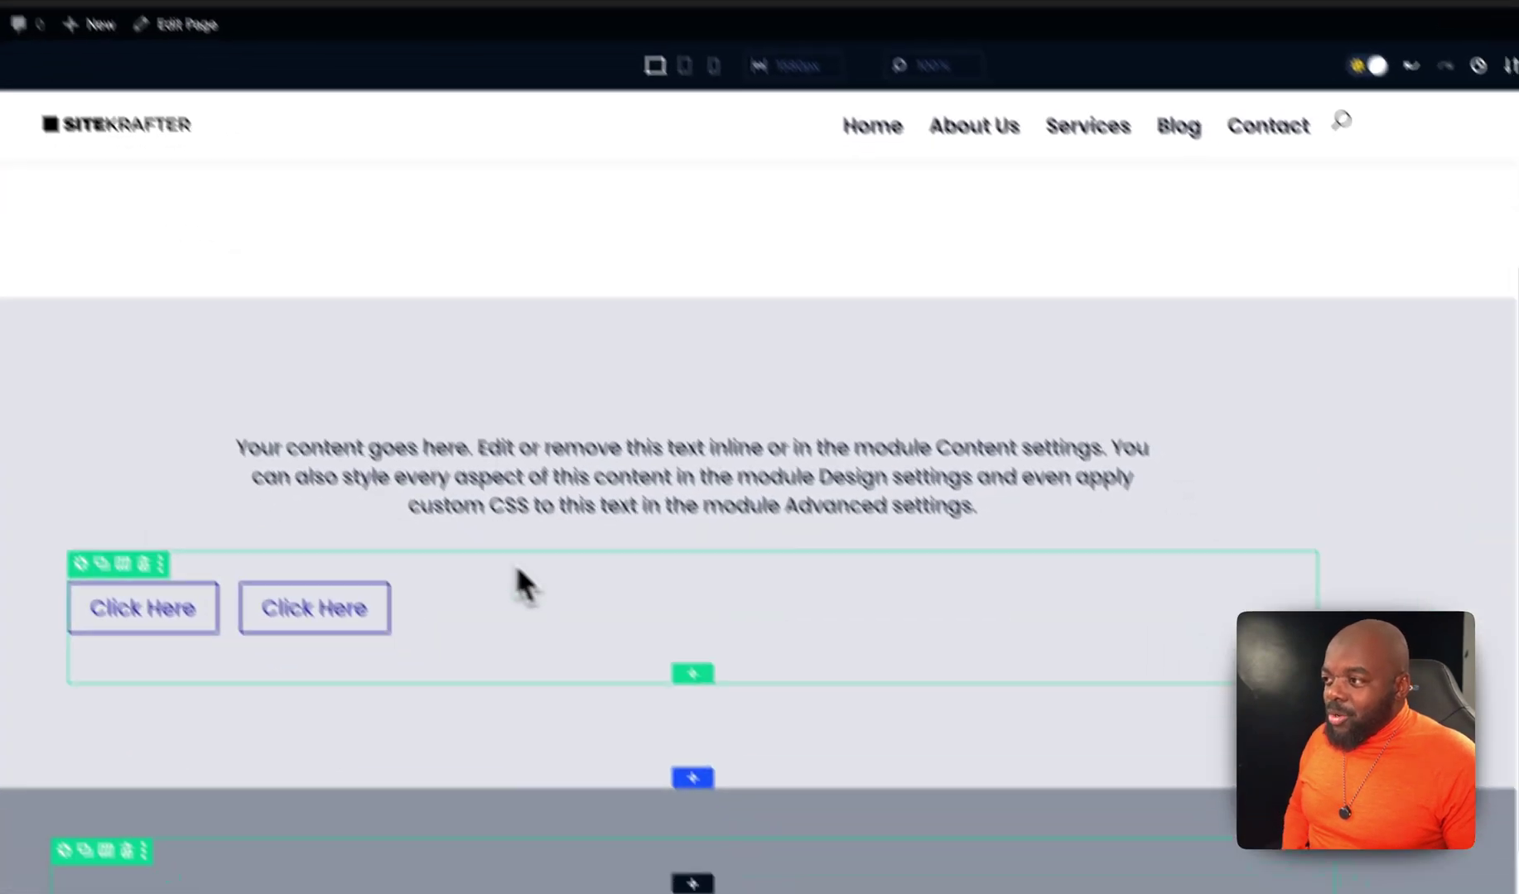
left_click(212, 697)
type("flex gap")
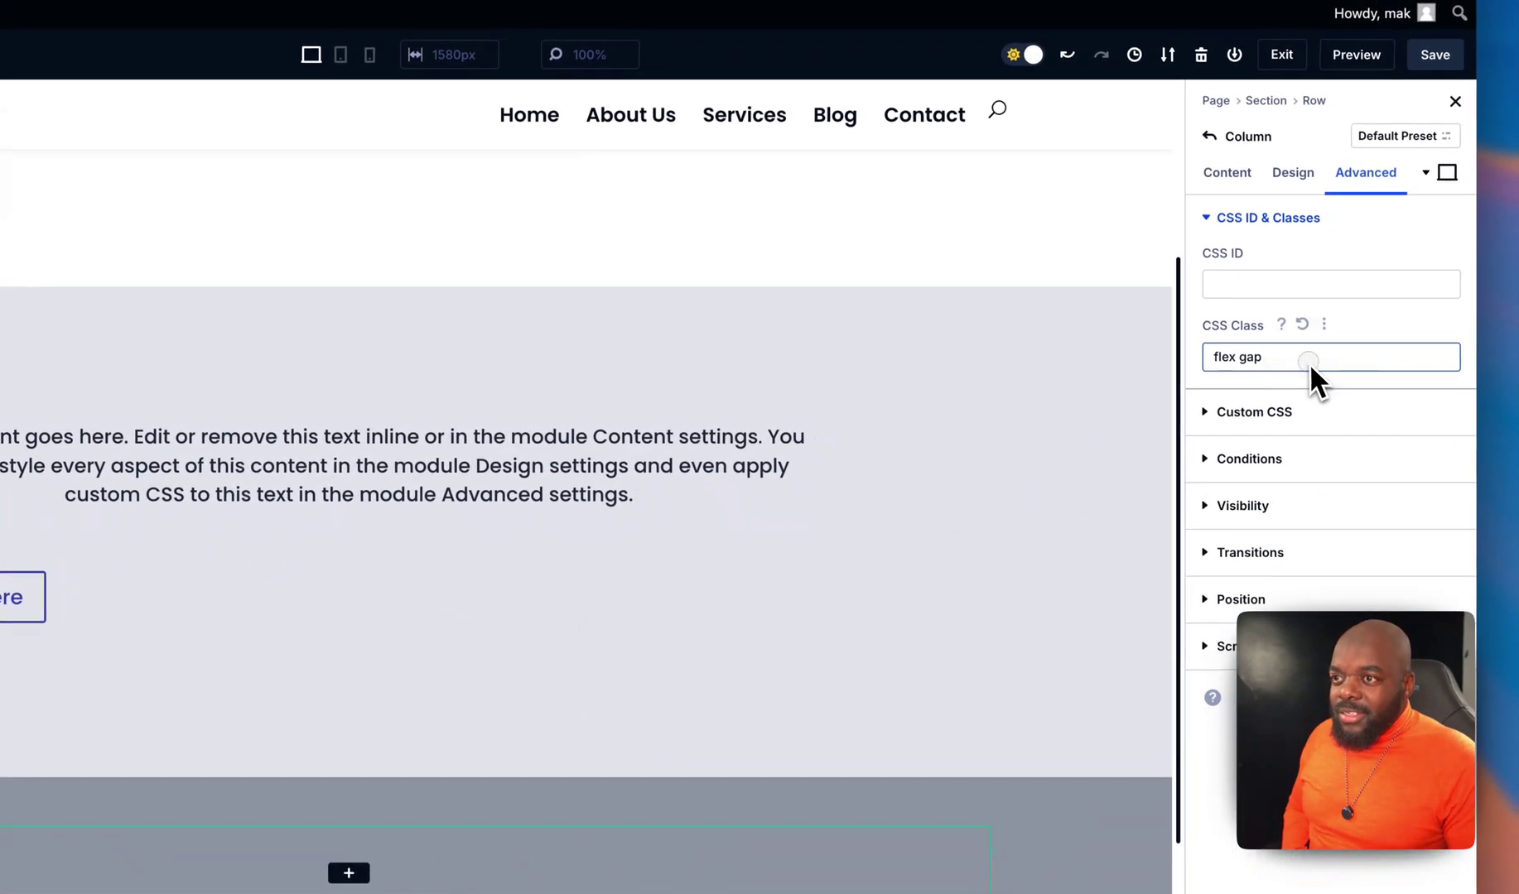
type(" justify-center")
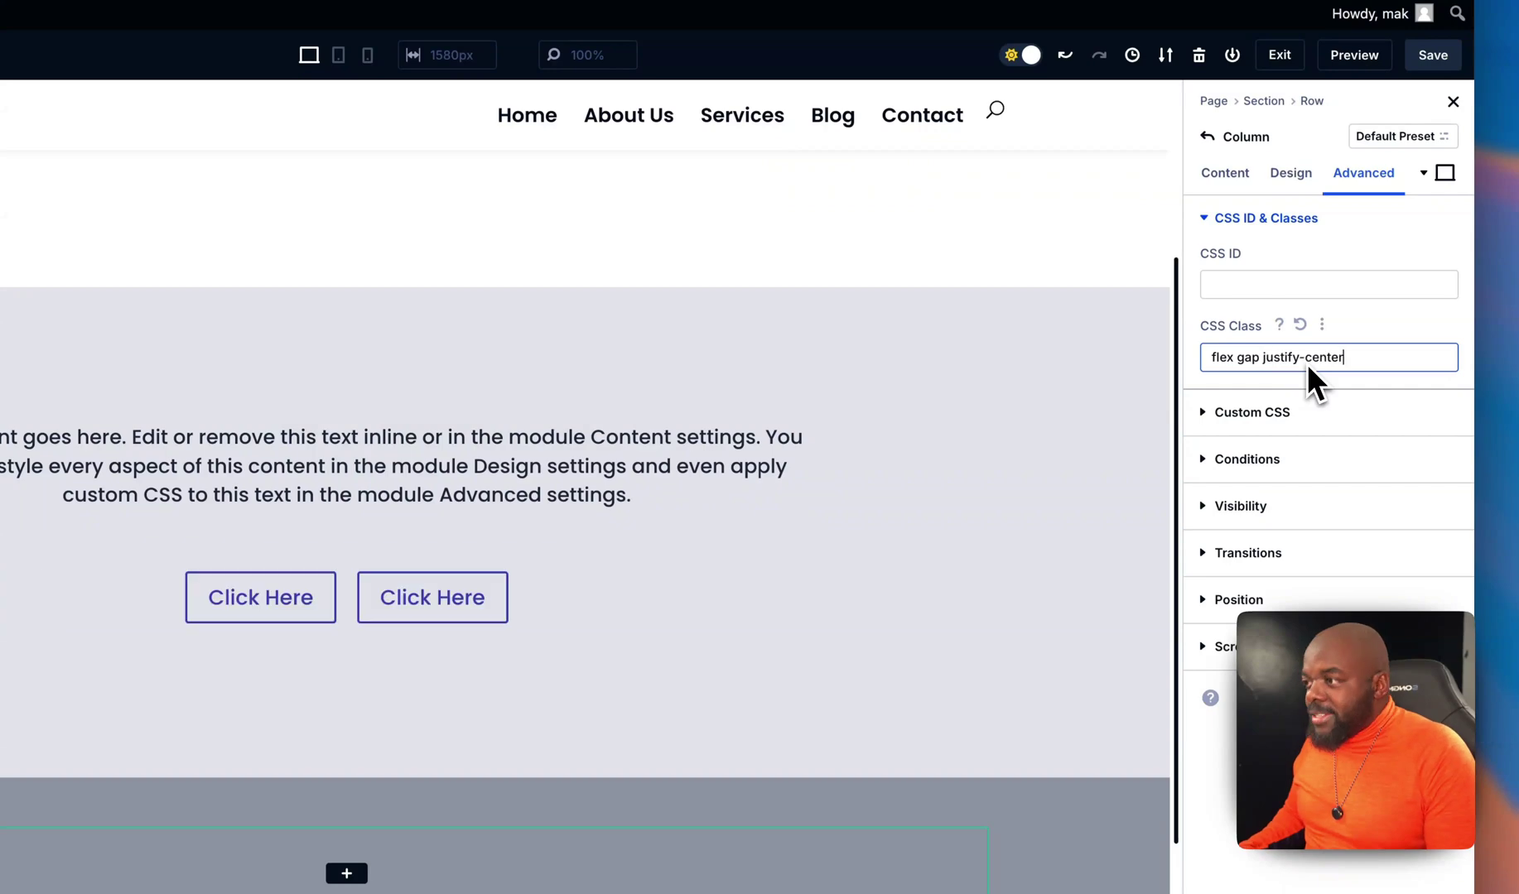
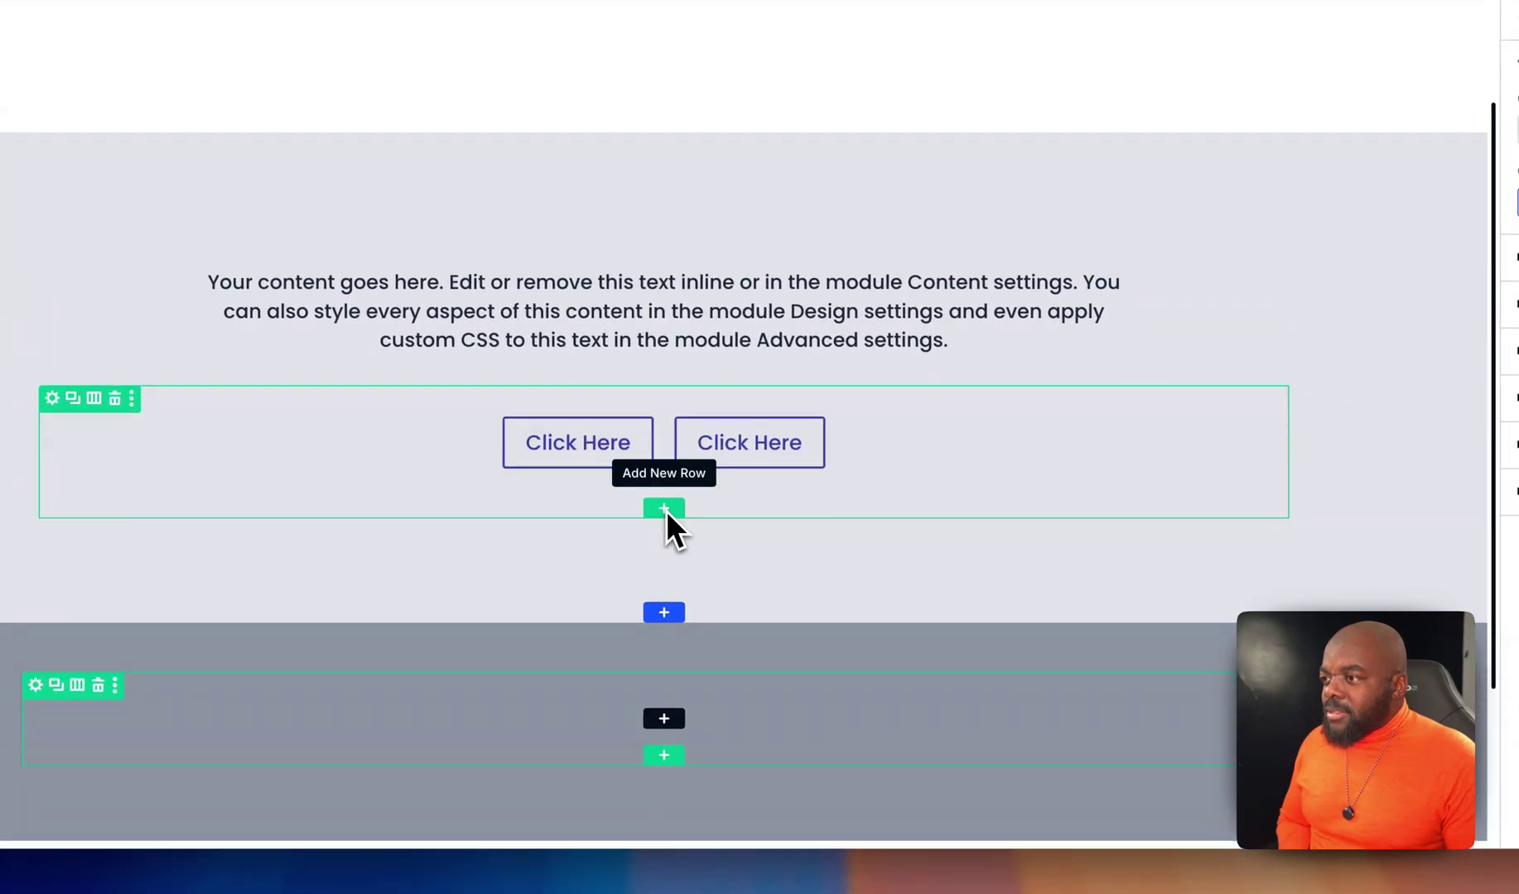
- Insert a row with two equal columns below the buttons and add a Blurb module to its first column
left_click(665, 511)
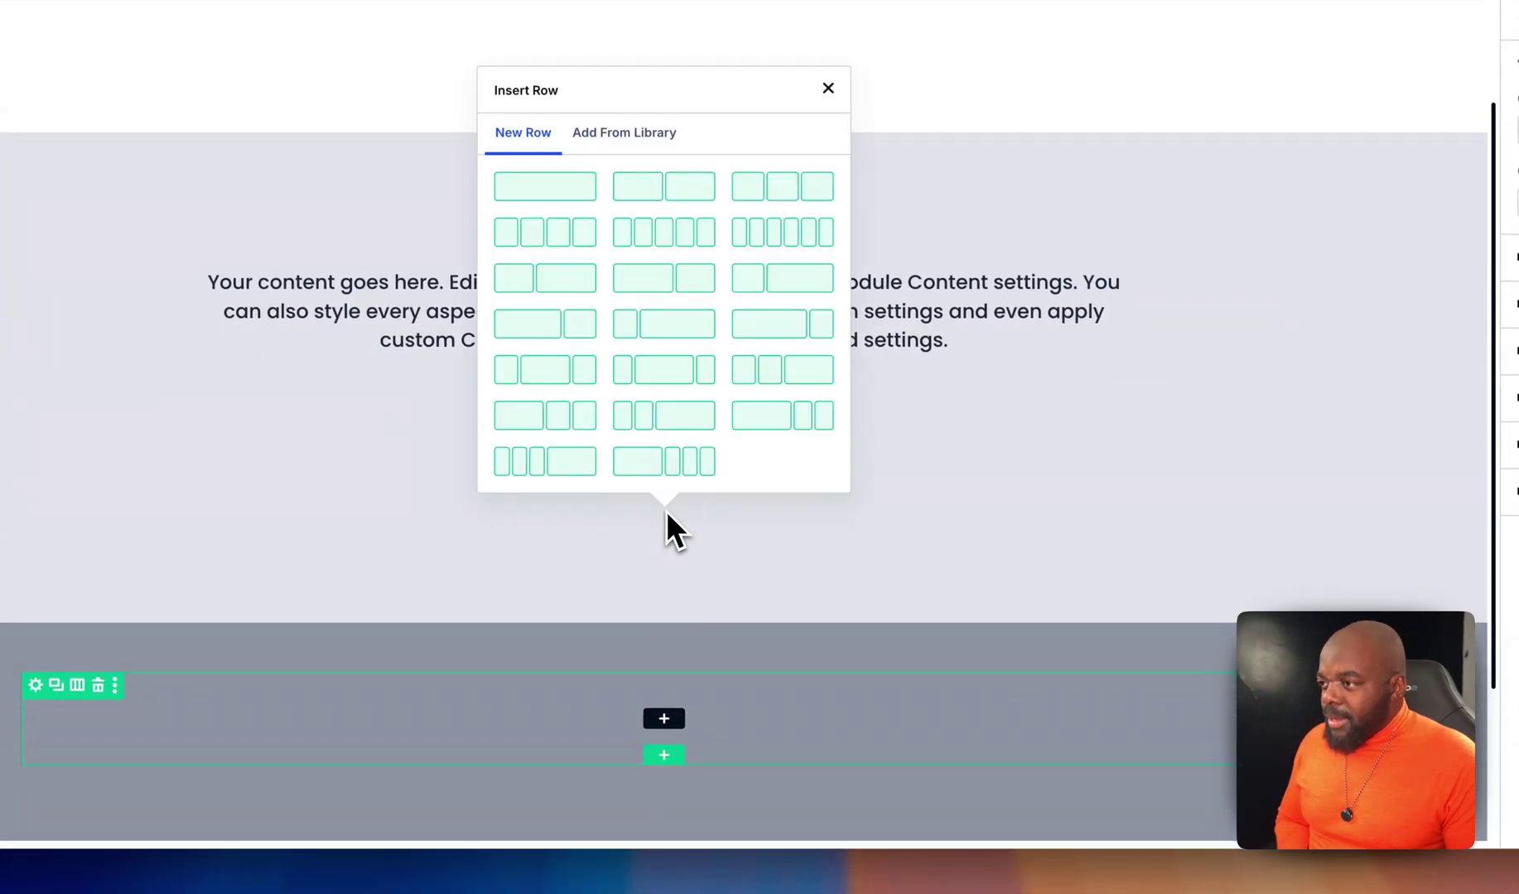
left_click(841, 305)
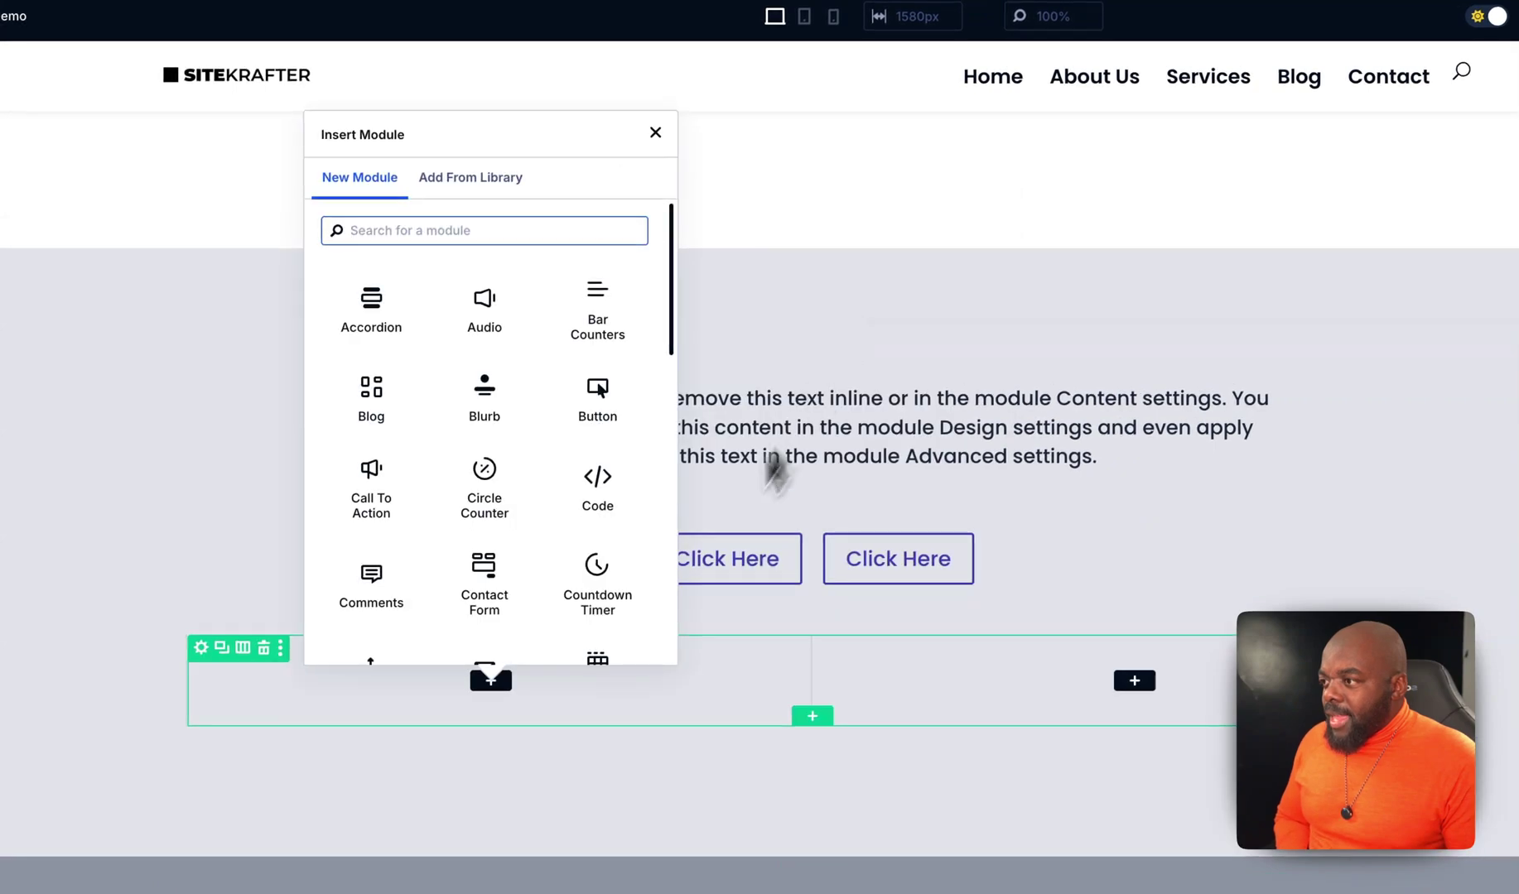
left_click(472, 400)
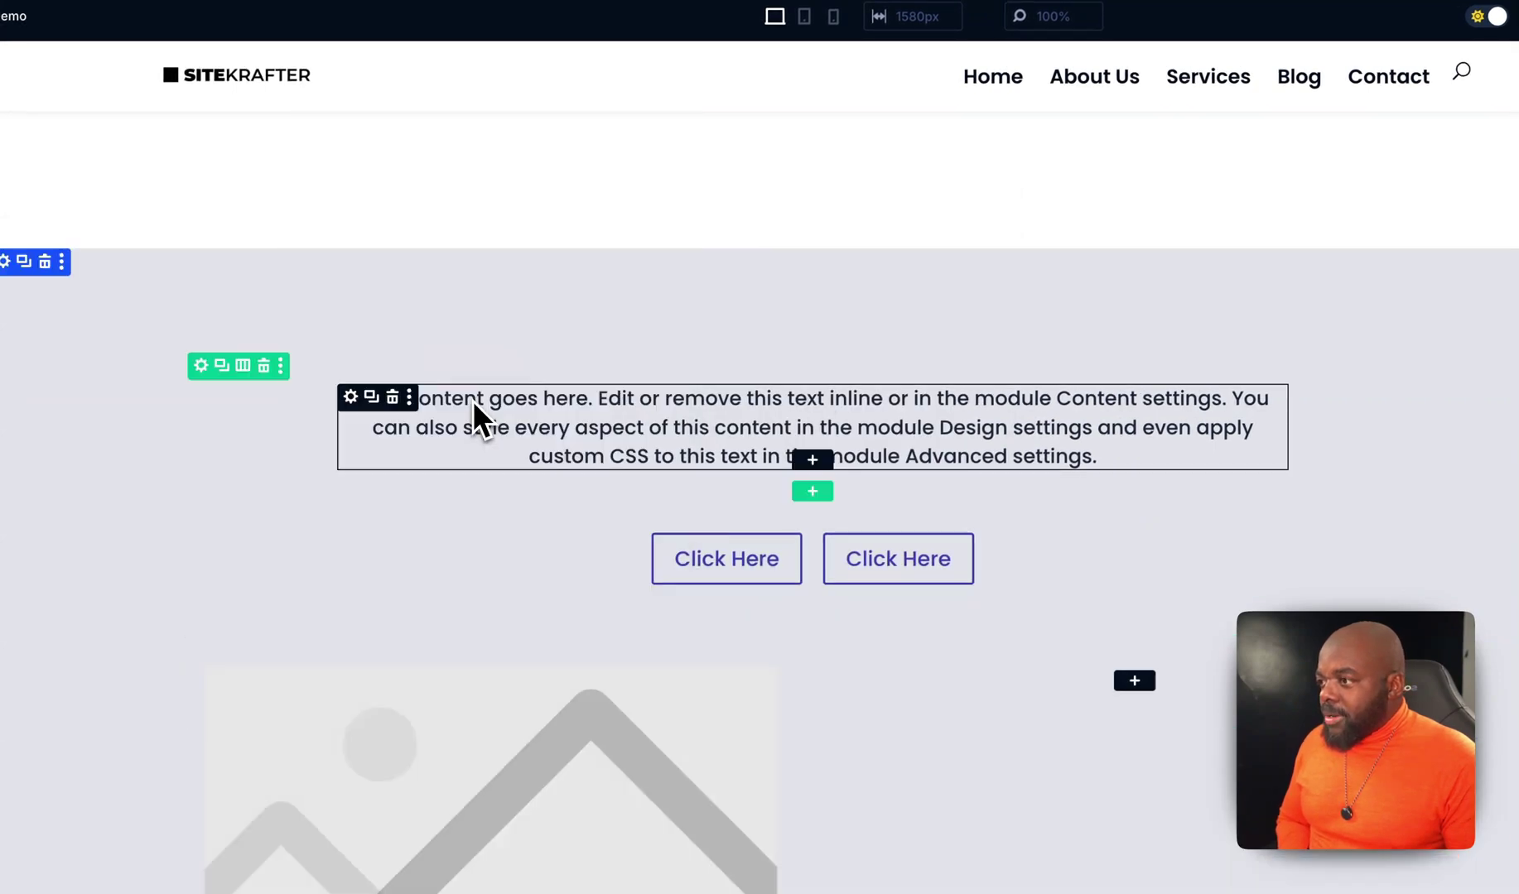
- Replace the Blurb's placeholder image with pexels-pixabay-413960.jpg from the media library
scroll(859, 660, "down", 3)
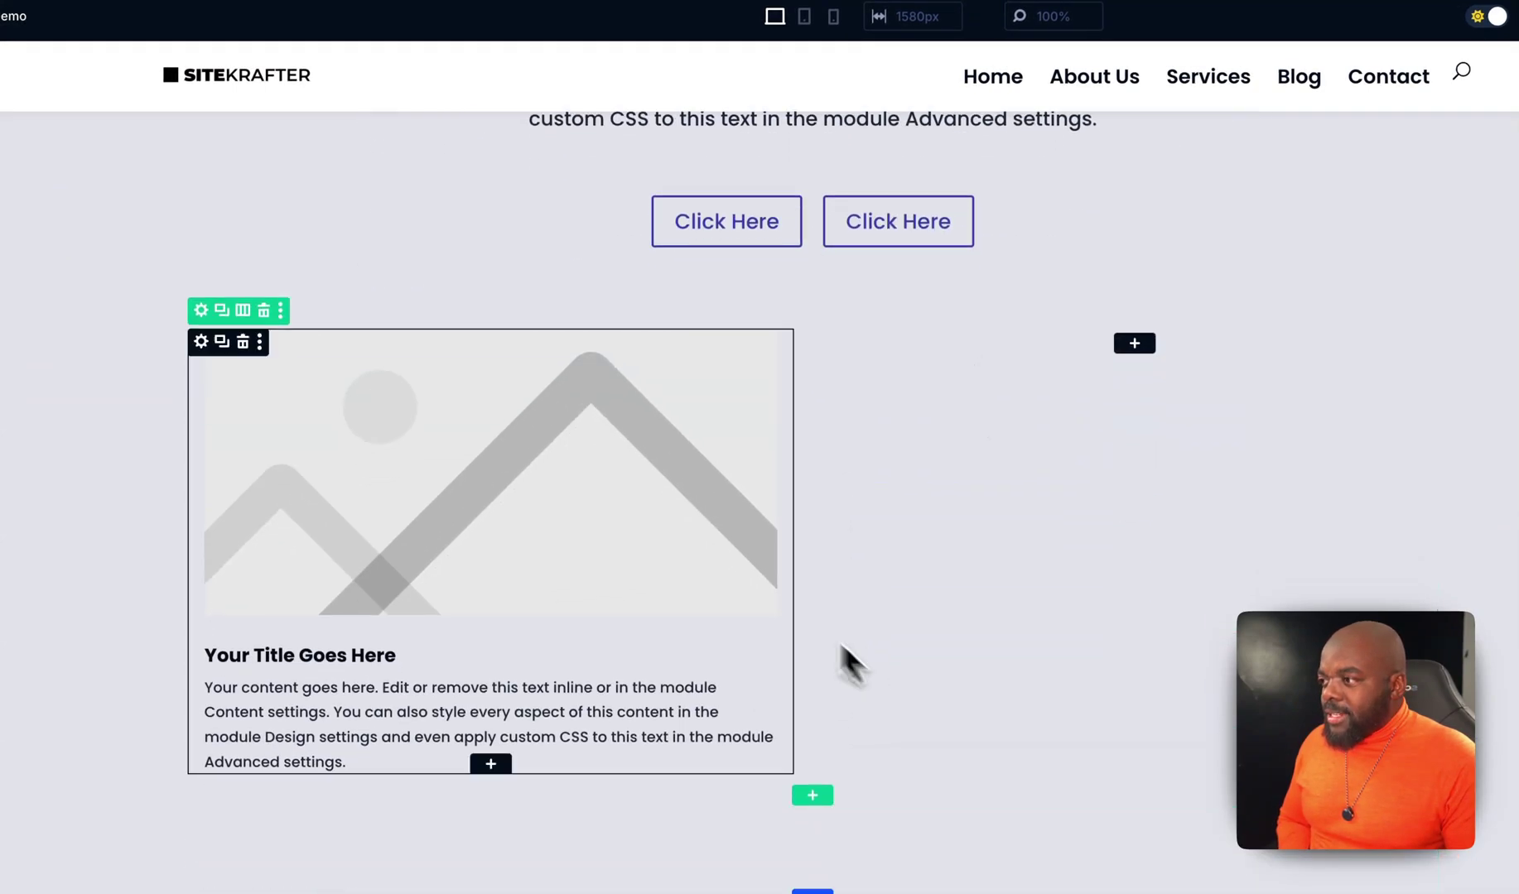
left_click(608, 456)
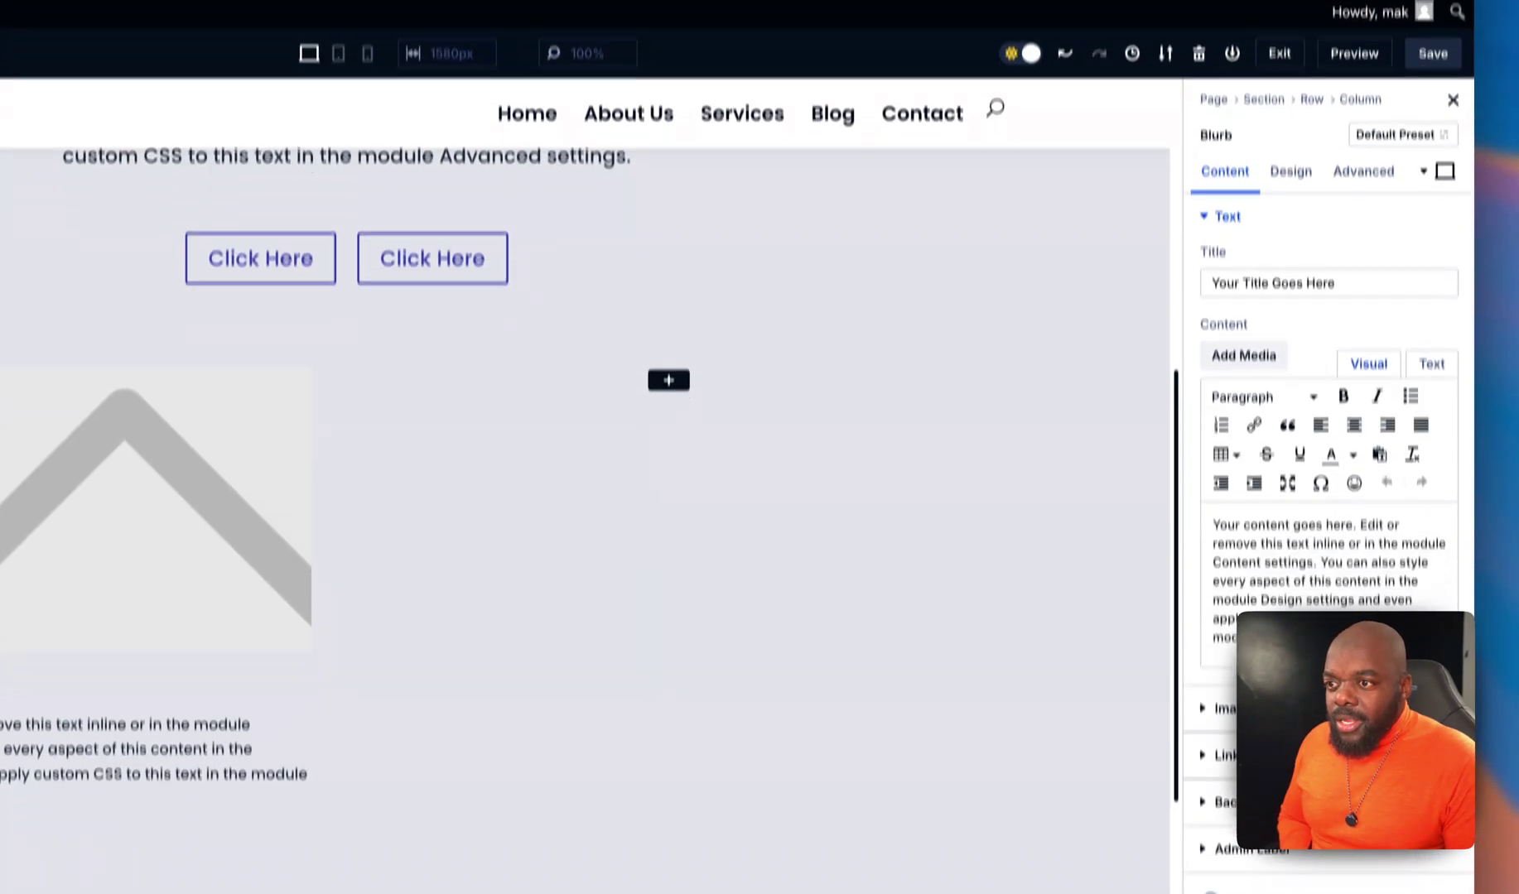
left_click(1224, 657)
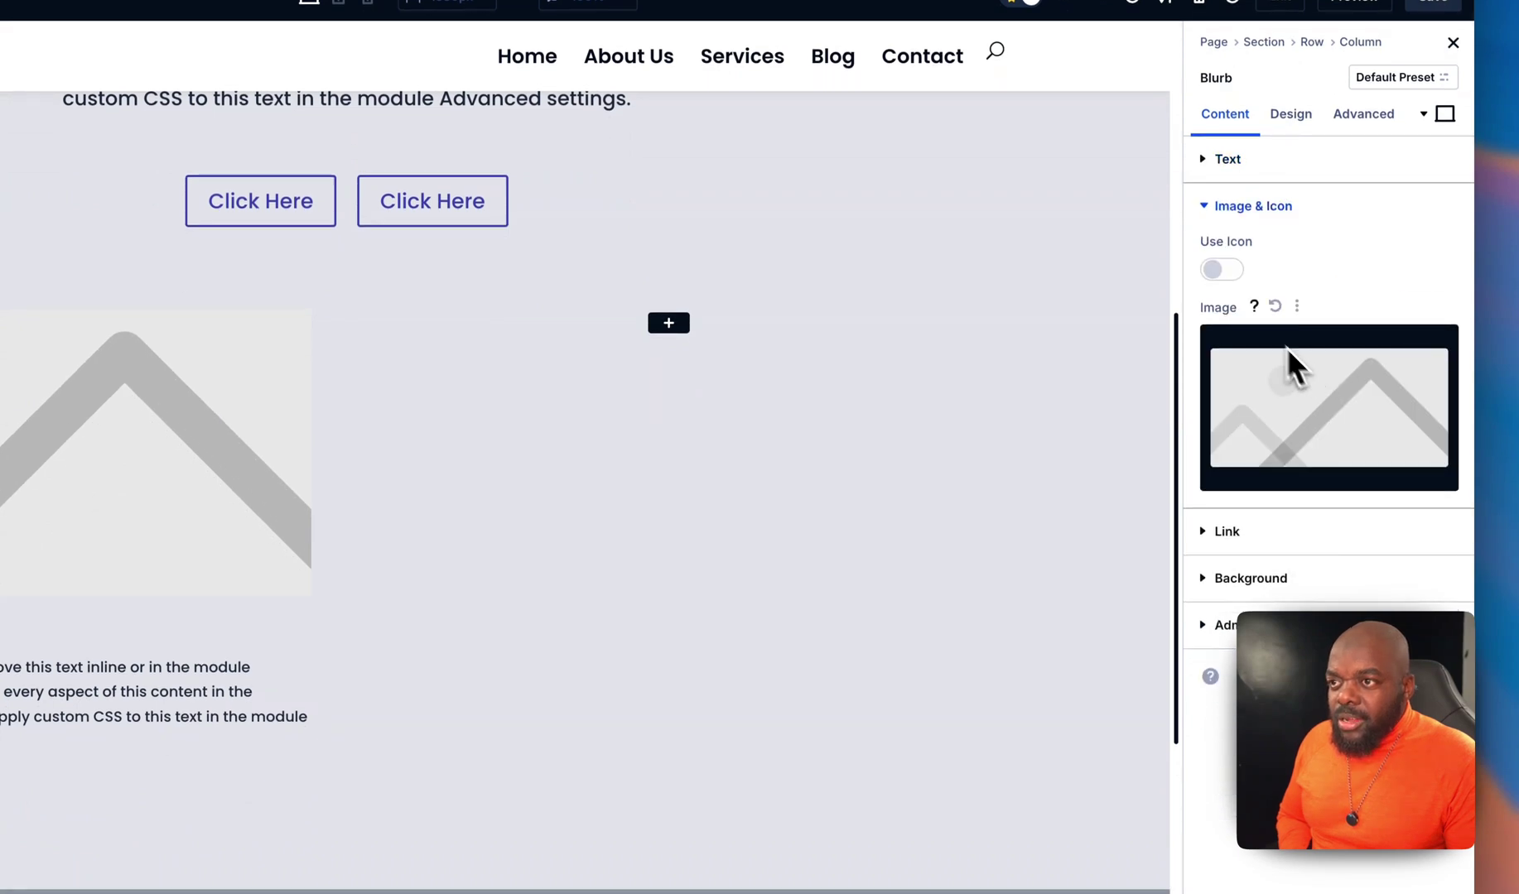
left_click(1295, 400)
left_click(385, 360)
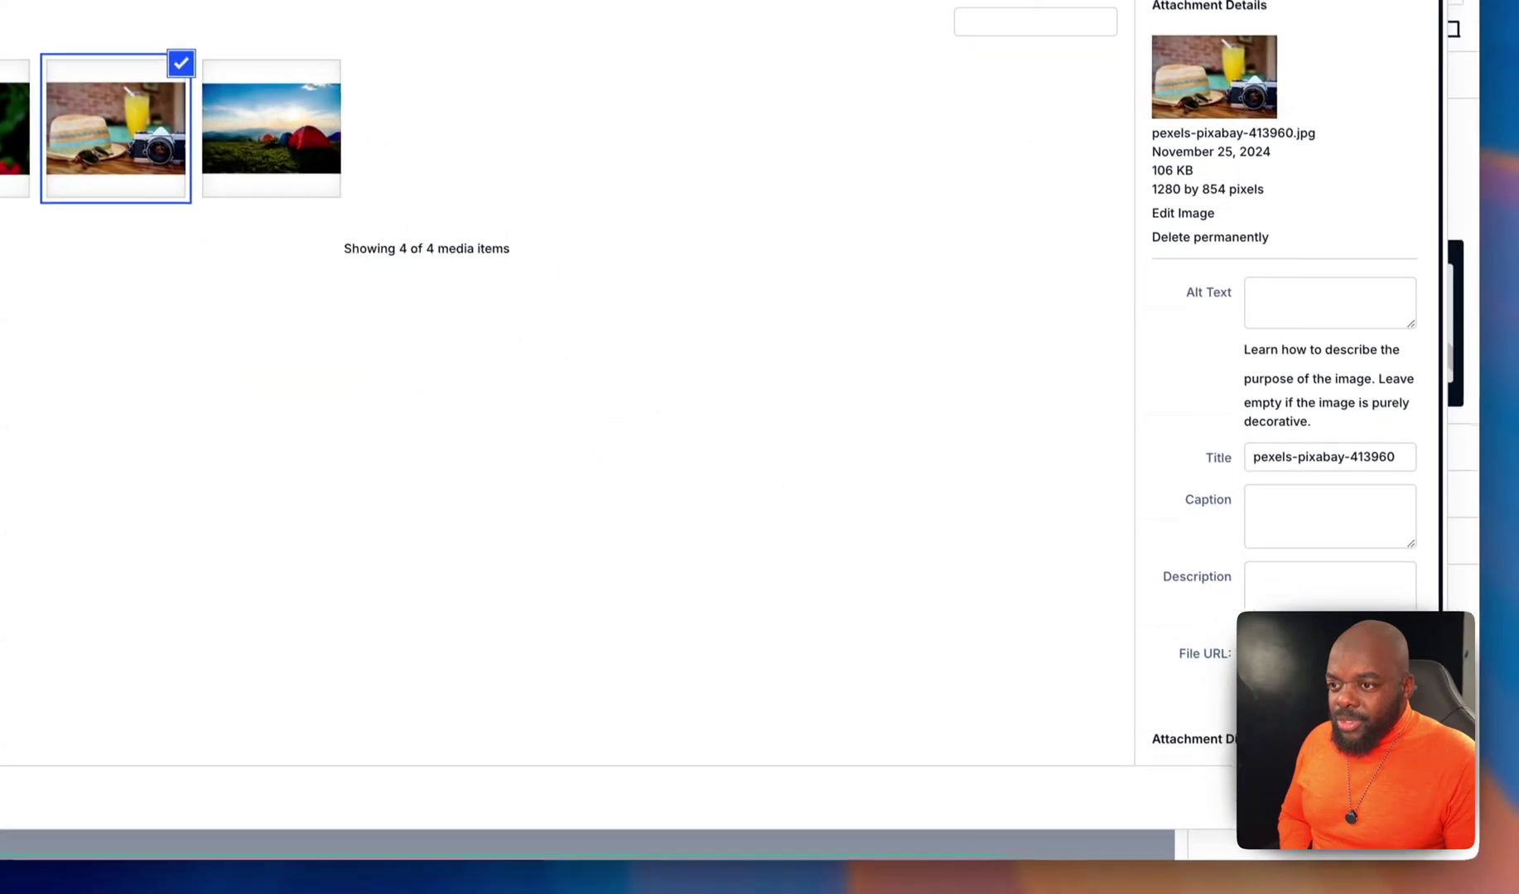
left_click(1408, 844)
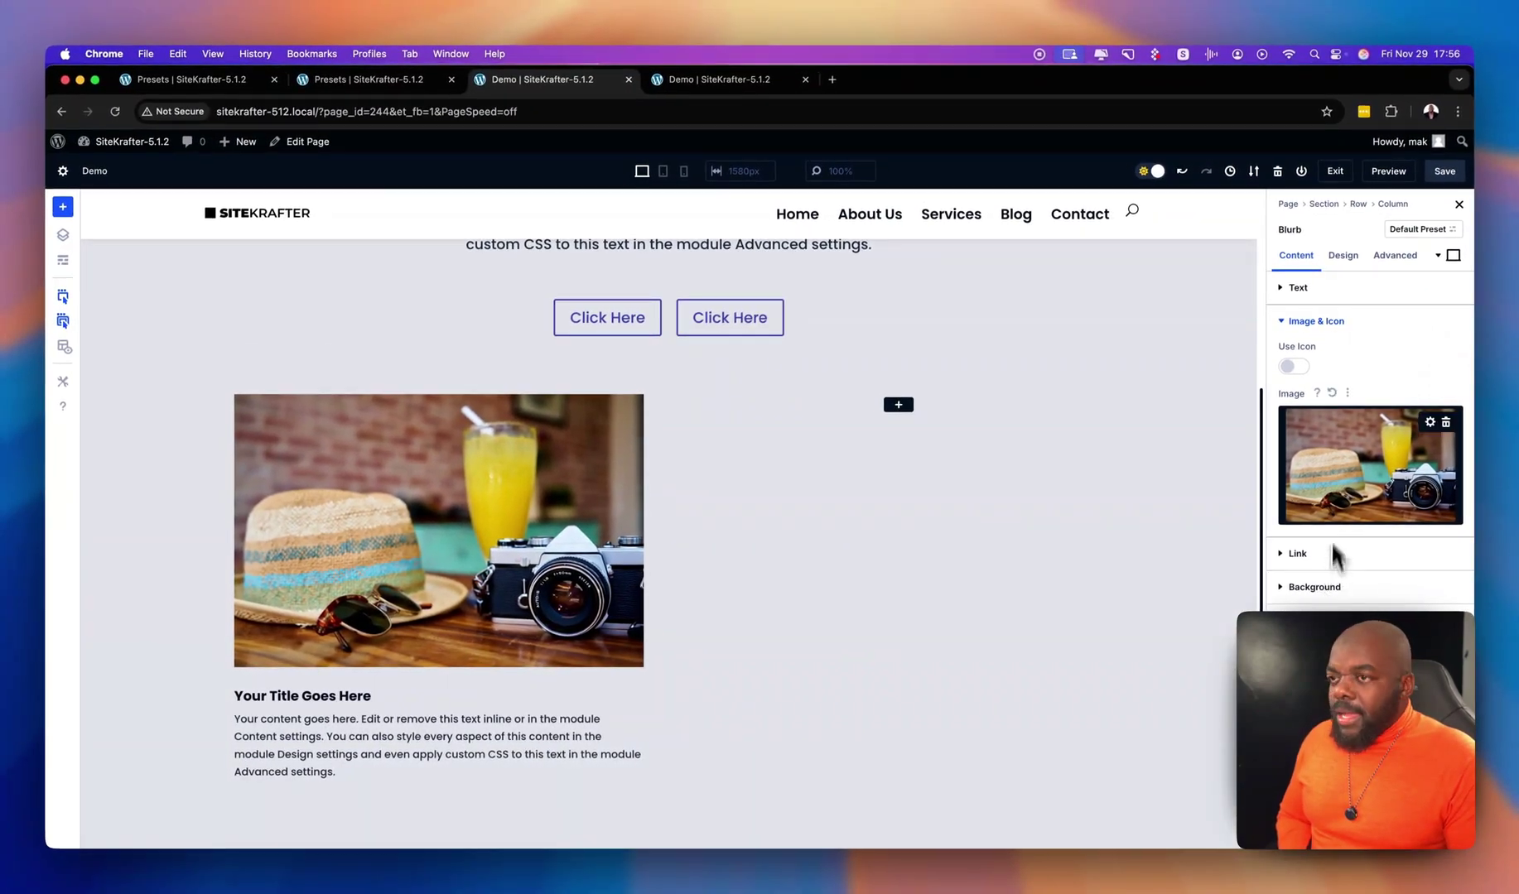
- Set the Blurb's padding to 4rem on all four sides, linking top with bottom and left with right
left_click(1345, 255)
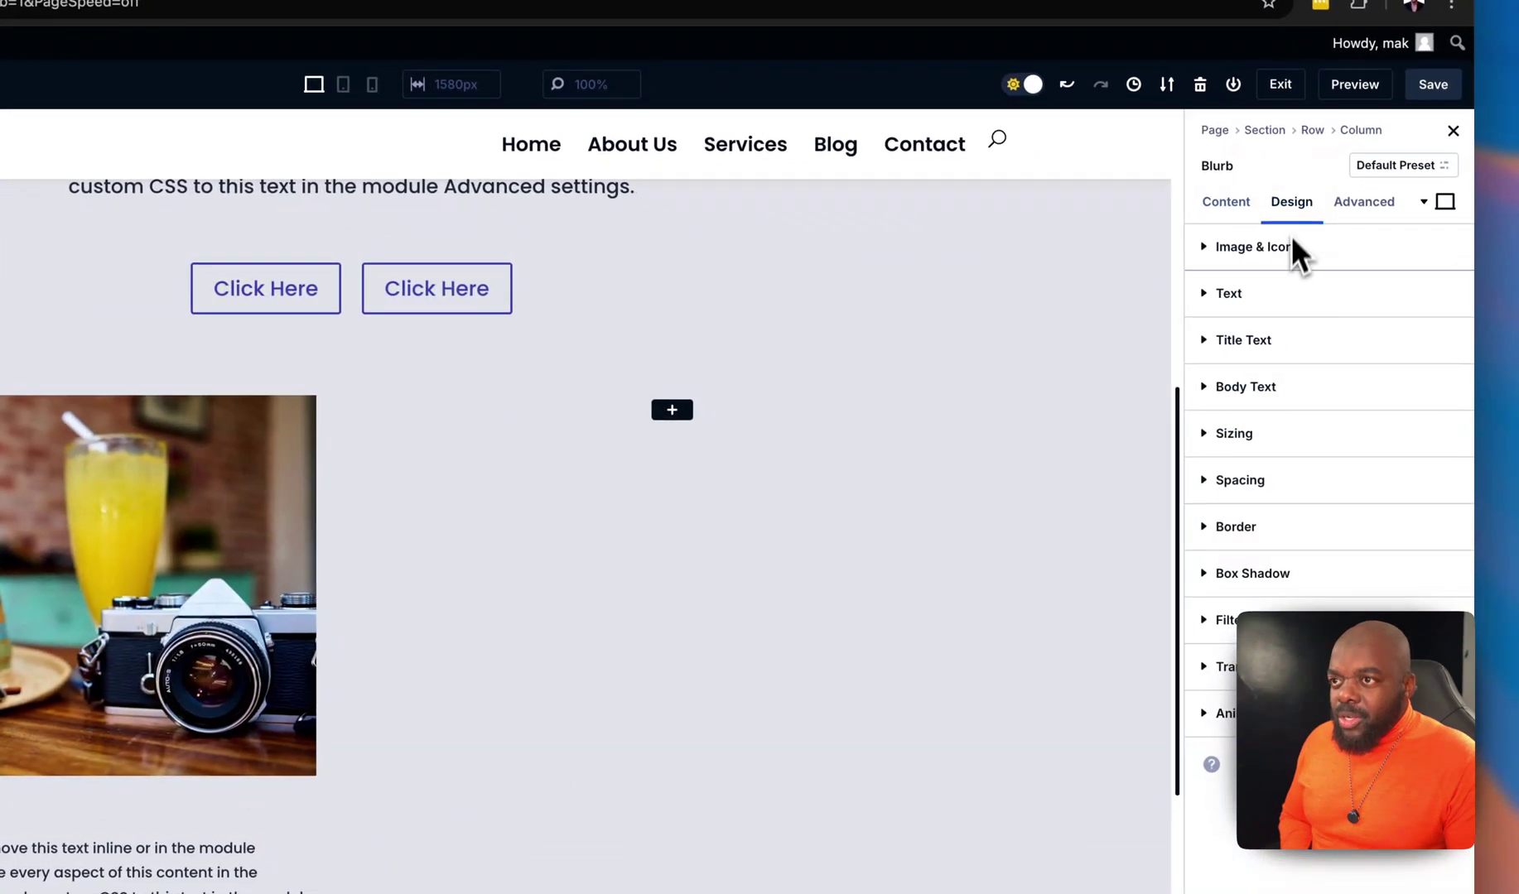
left_click(1239, 481)
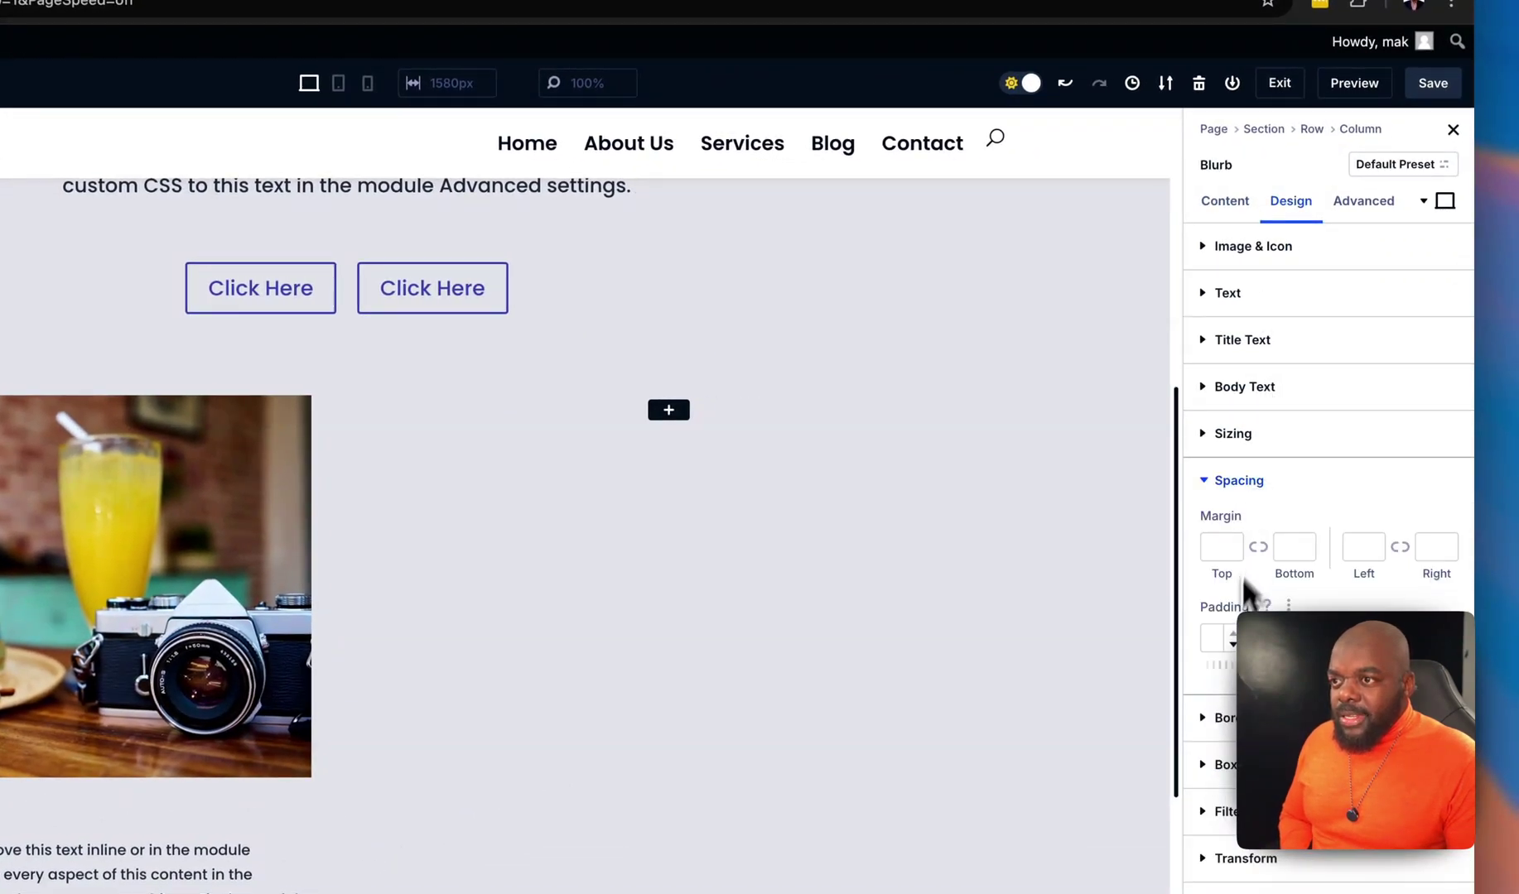
left_click(1218, 640)
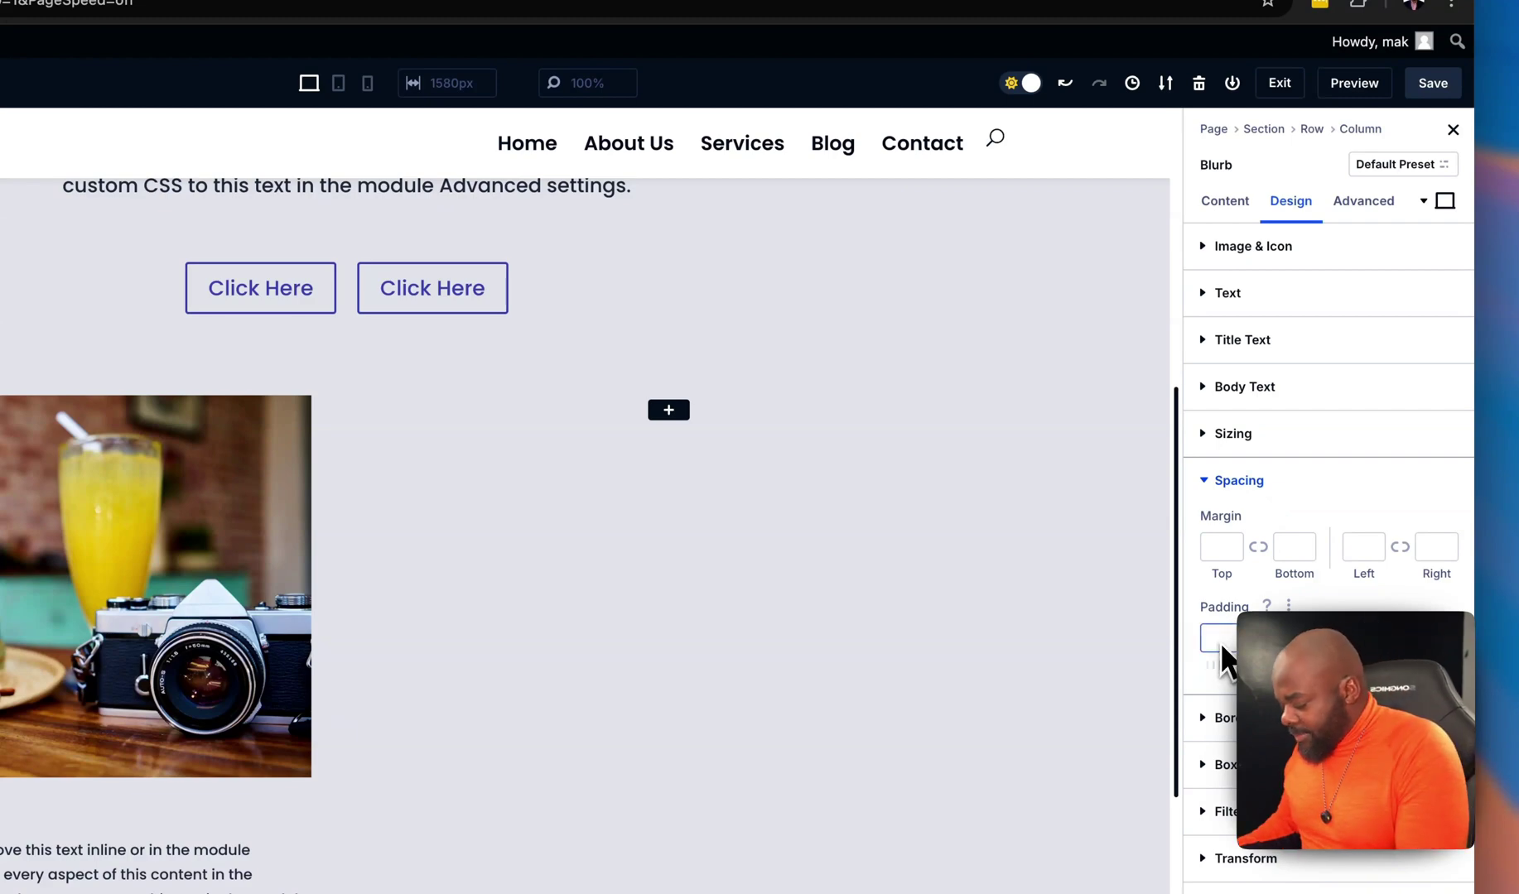
type("4rem")
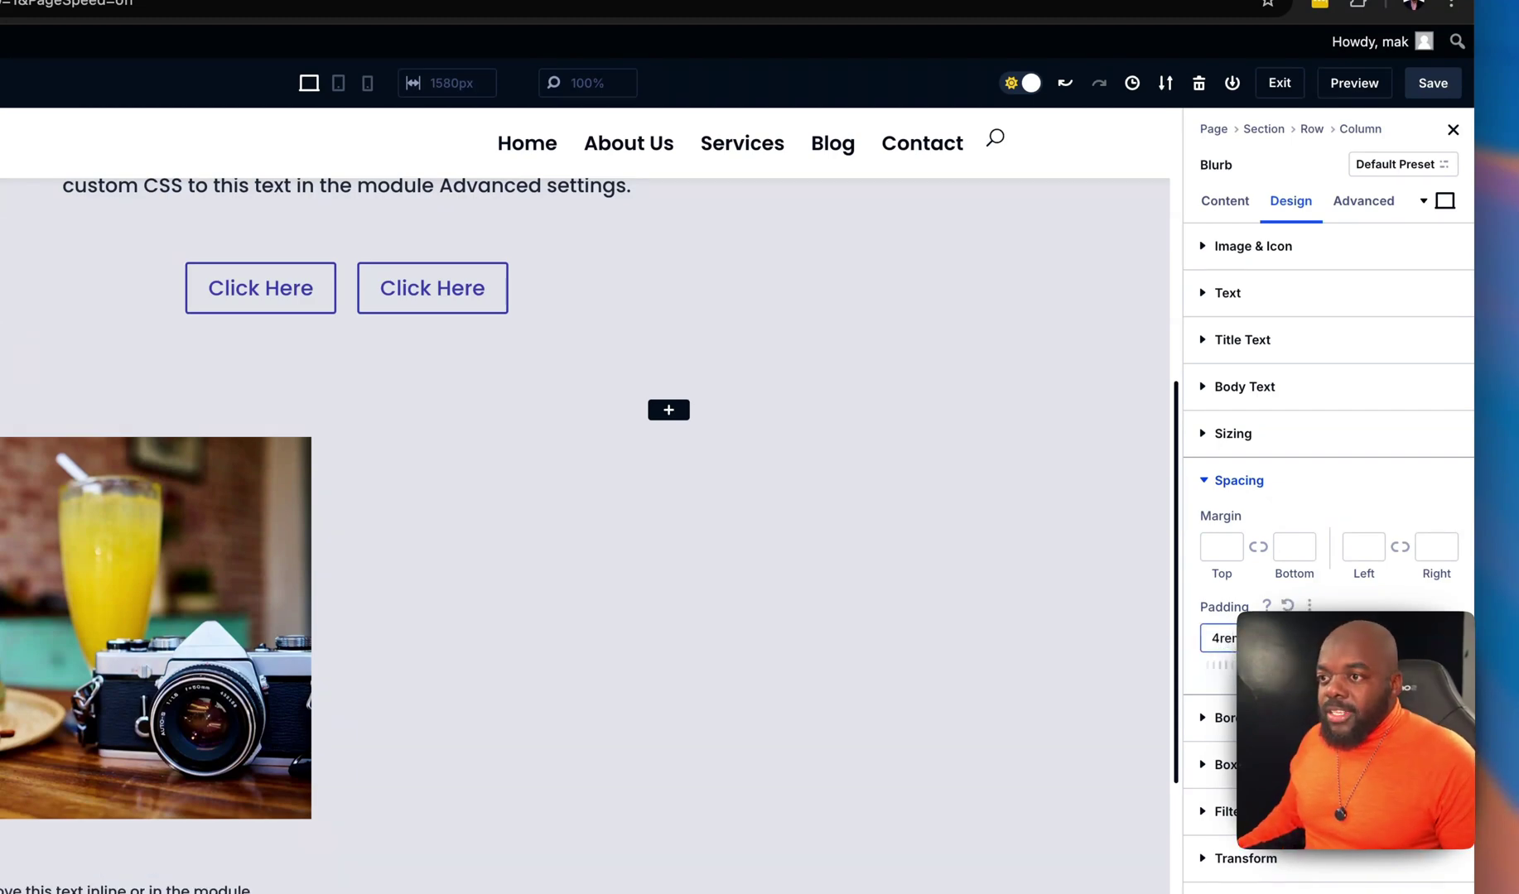
key("Tab")
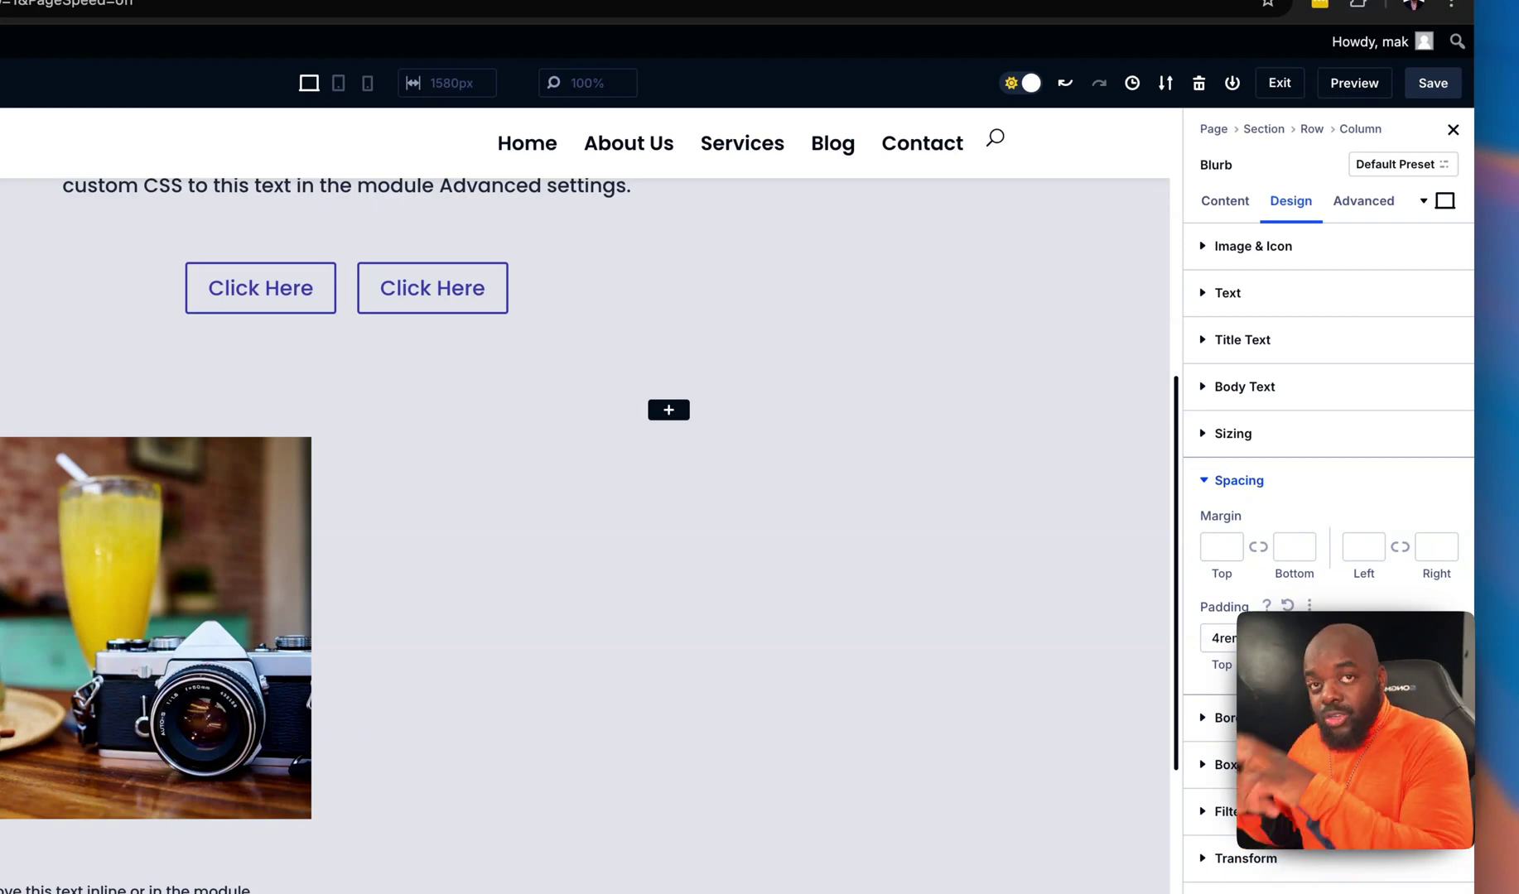
left_click(1362, 640)
type("4re")
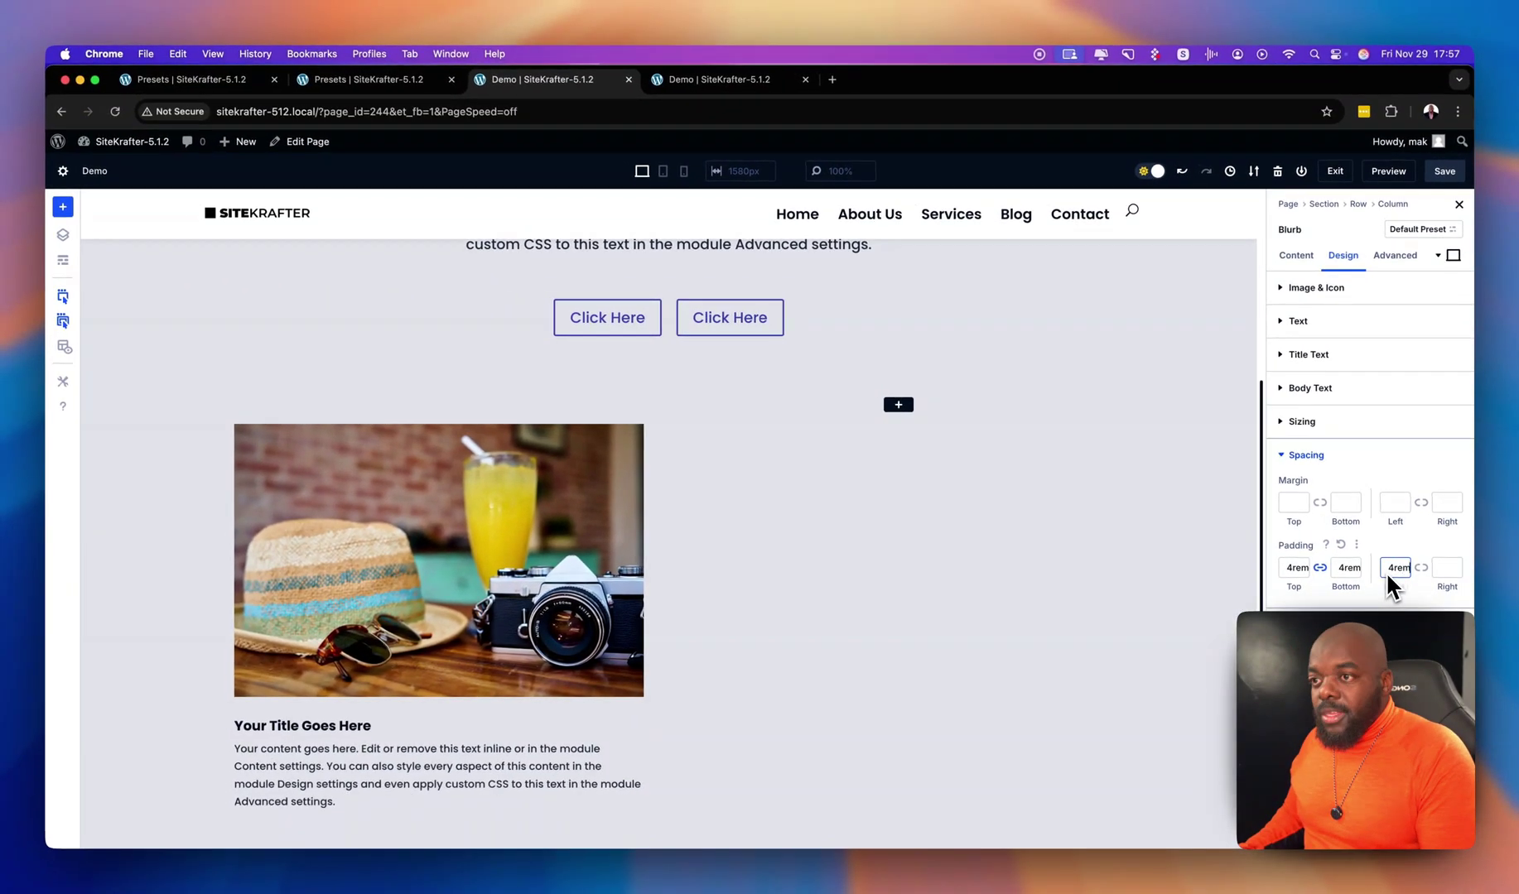
type("m")
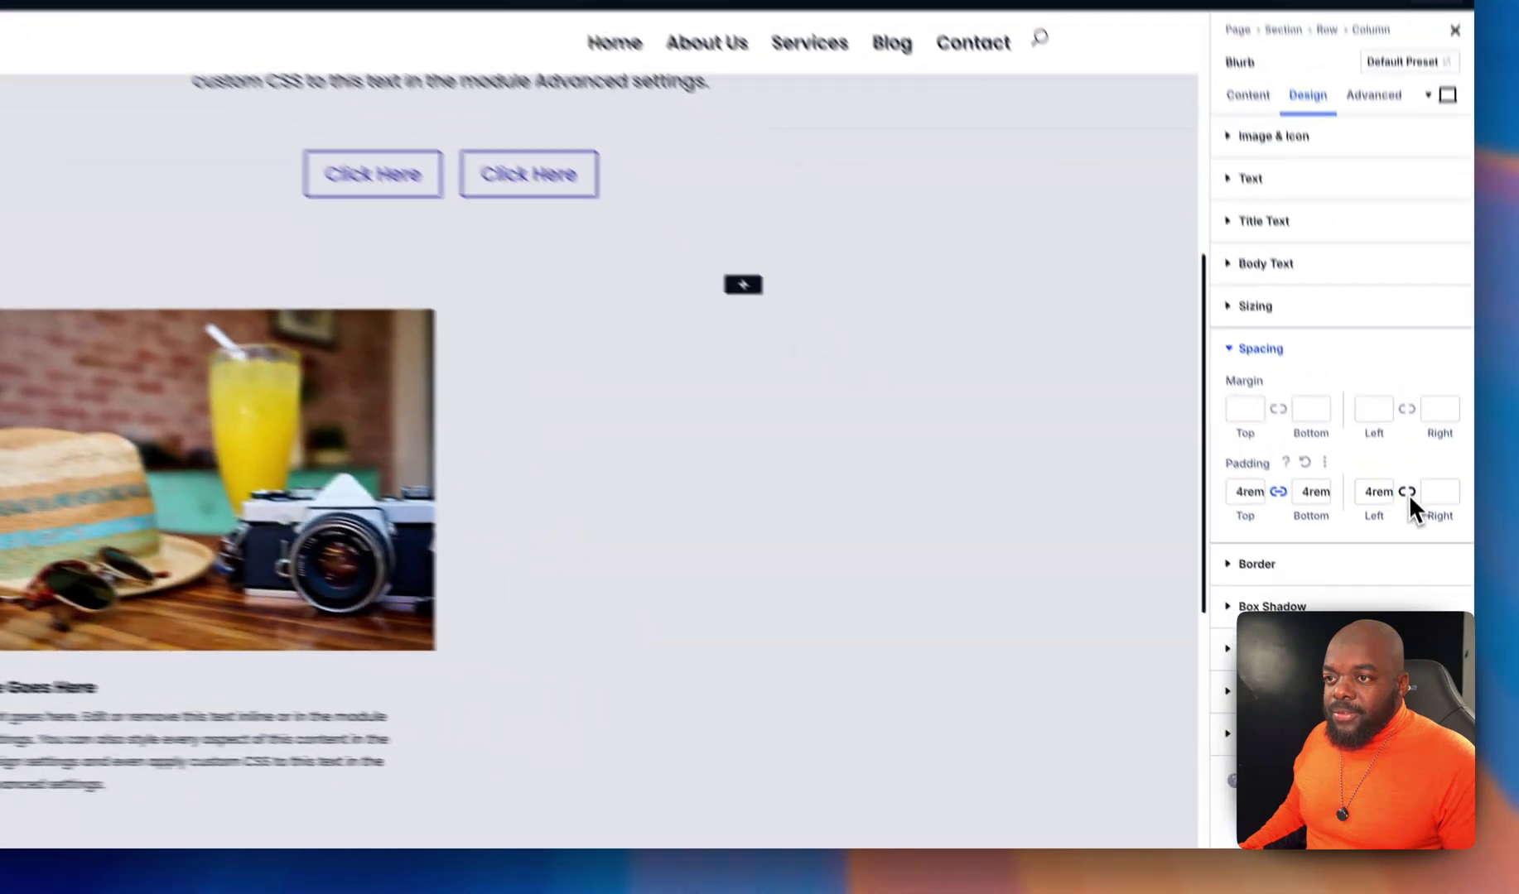
left_click(1420, 568)
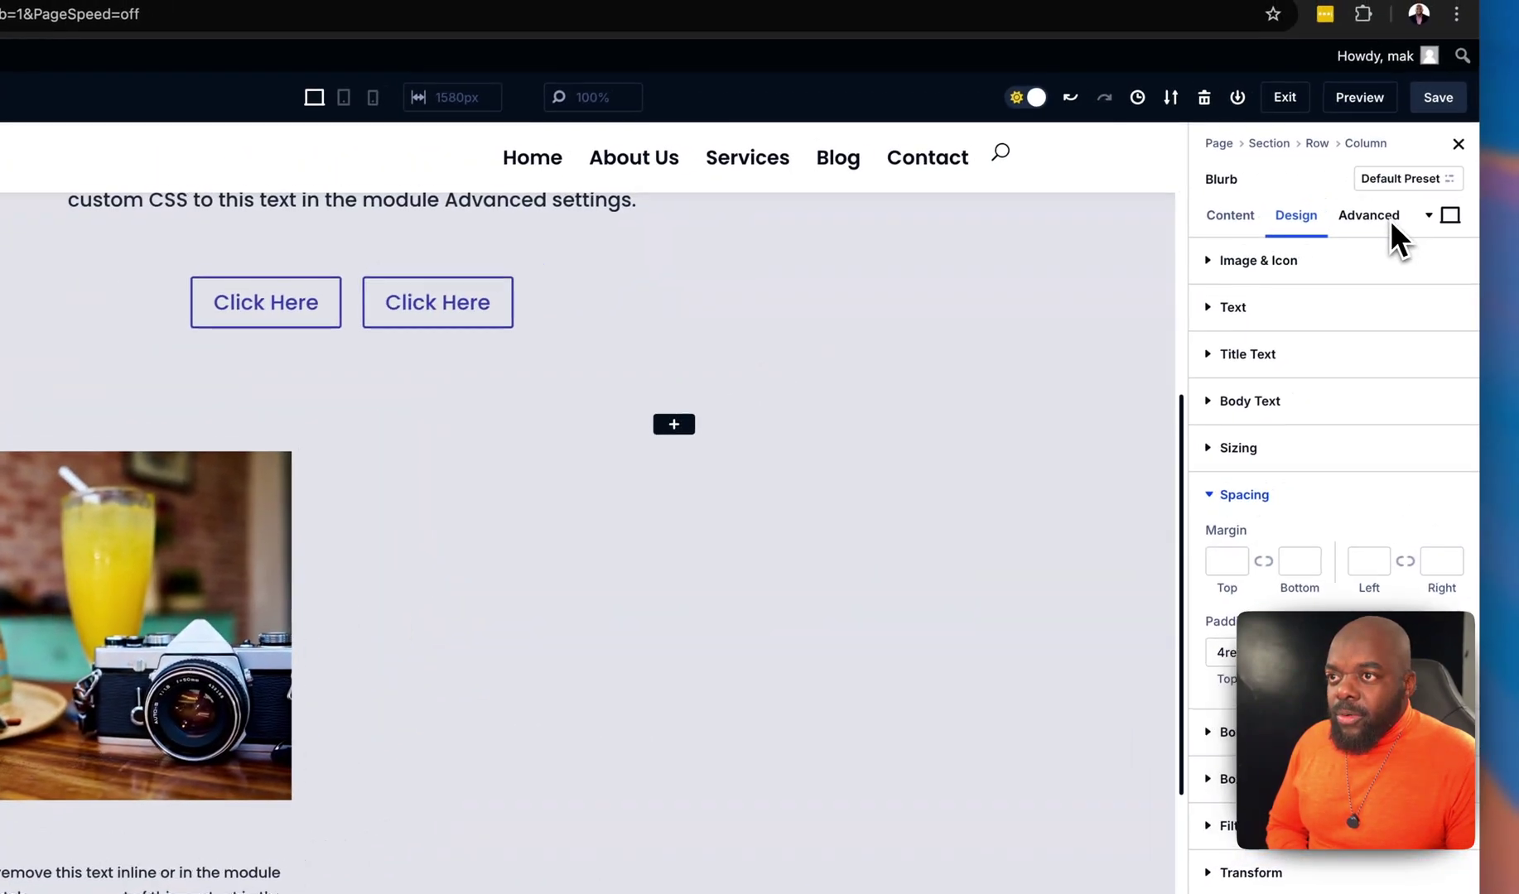
- Add the class sk to the Blurb module's CSS classes and check the image, title and body text
left_click(1385, 219)
left_click(1319, 261)
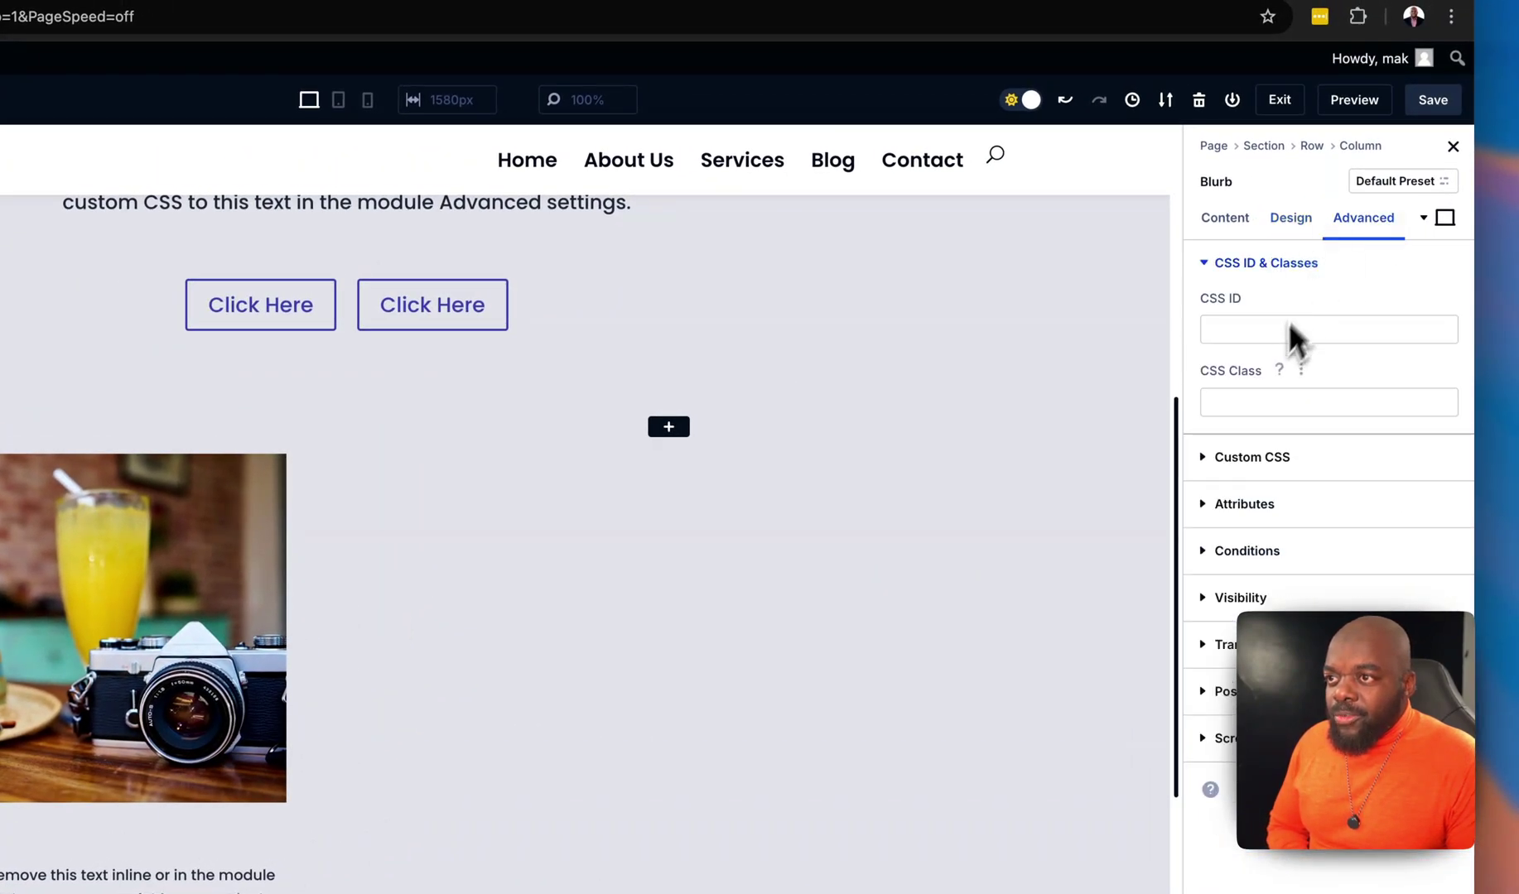
left_click(1248, 409)
type("sk")
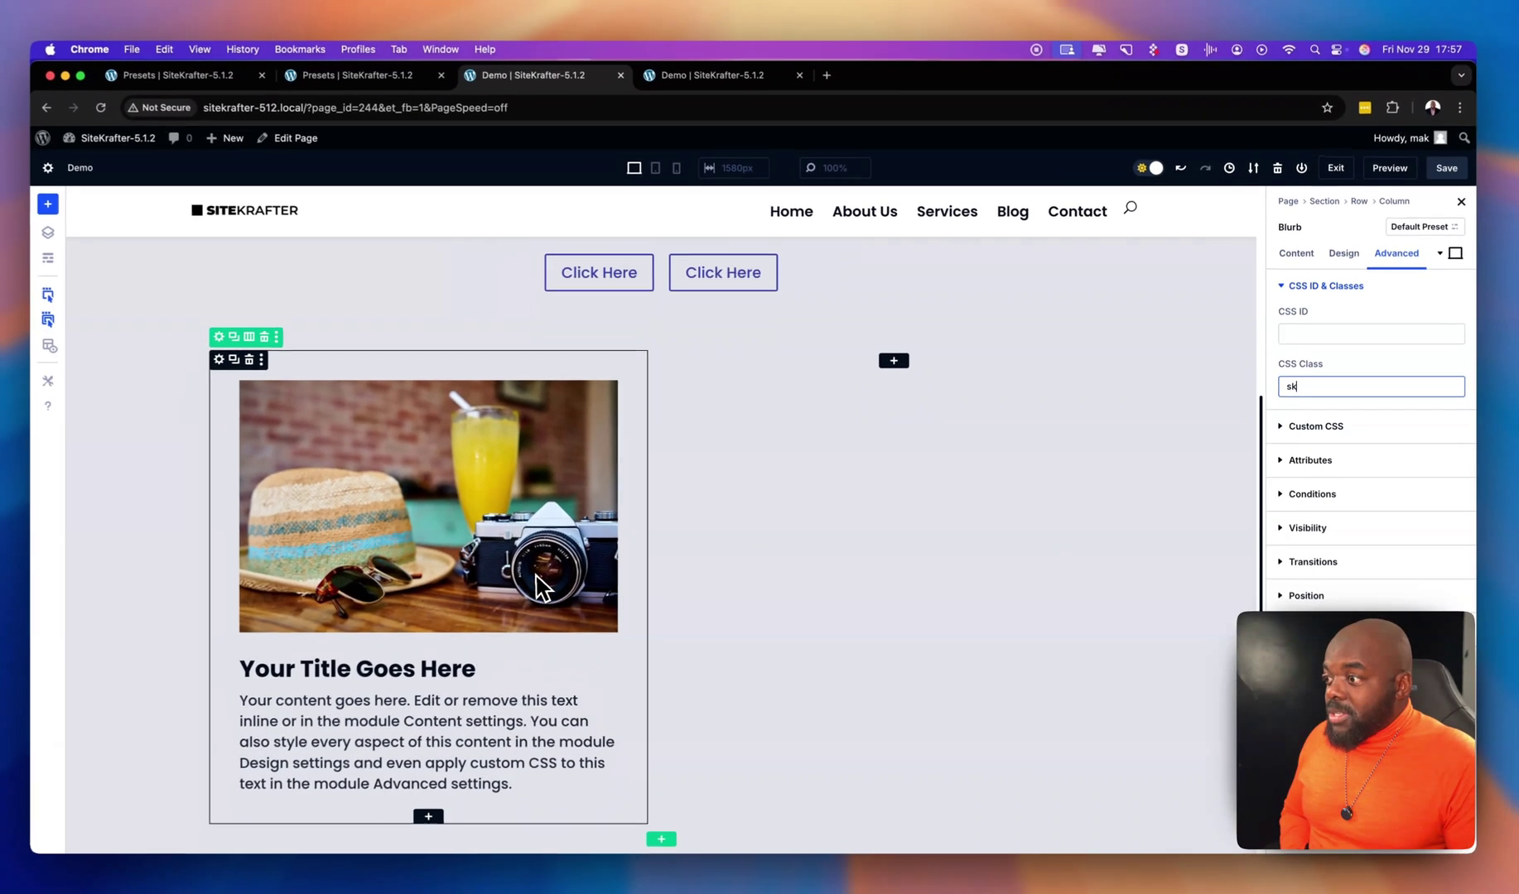
scroll(451, 589, "down", 1)
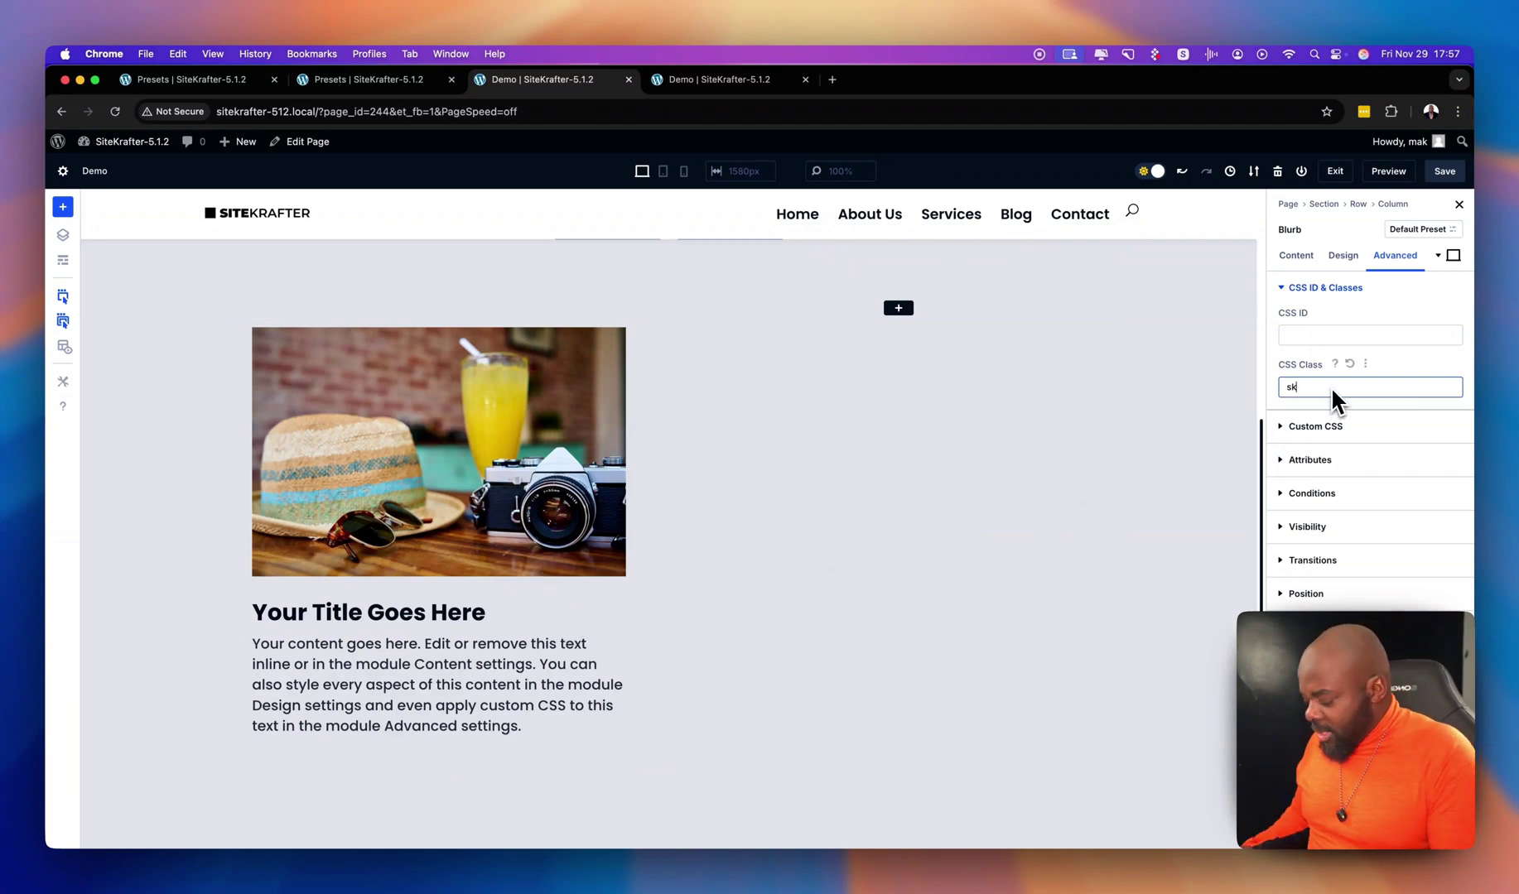
- Look up the shadow class names on the Presets page and add shadow-large and radius-large to the Blurb's CSS classes
left_click(187, 80)
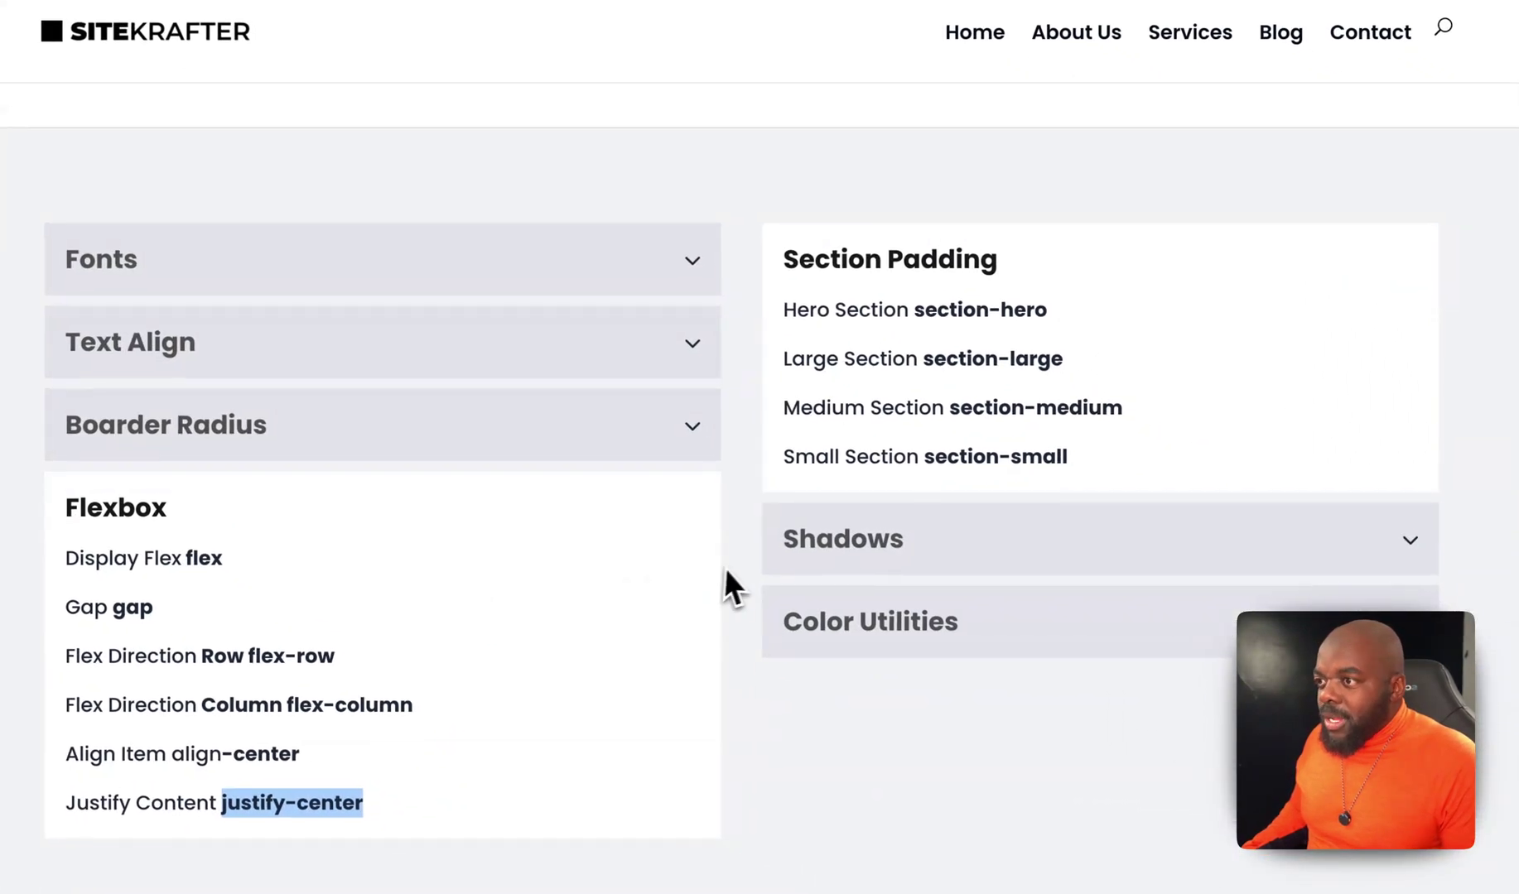
left_click(939, 563)
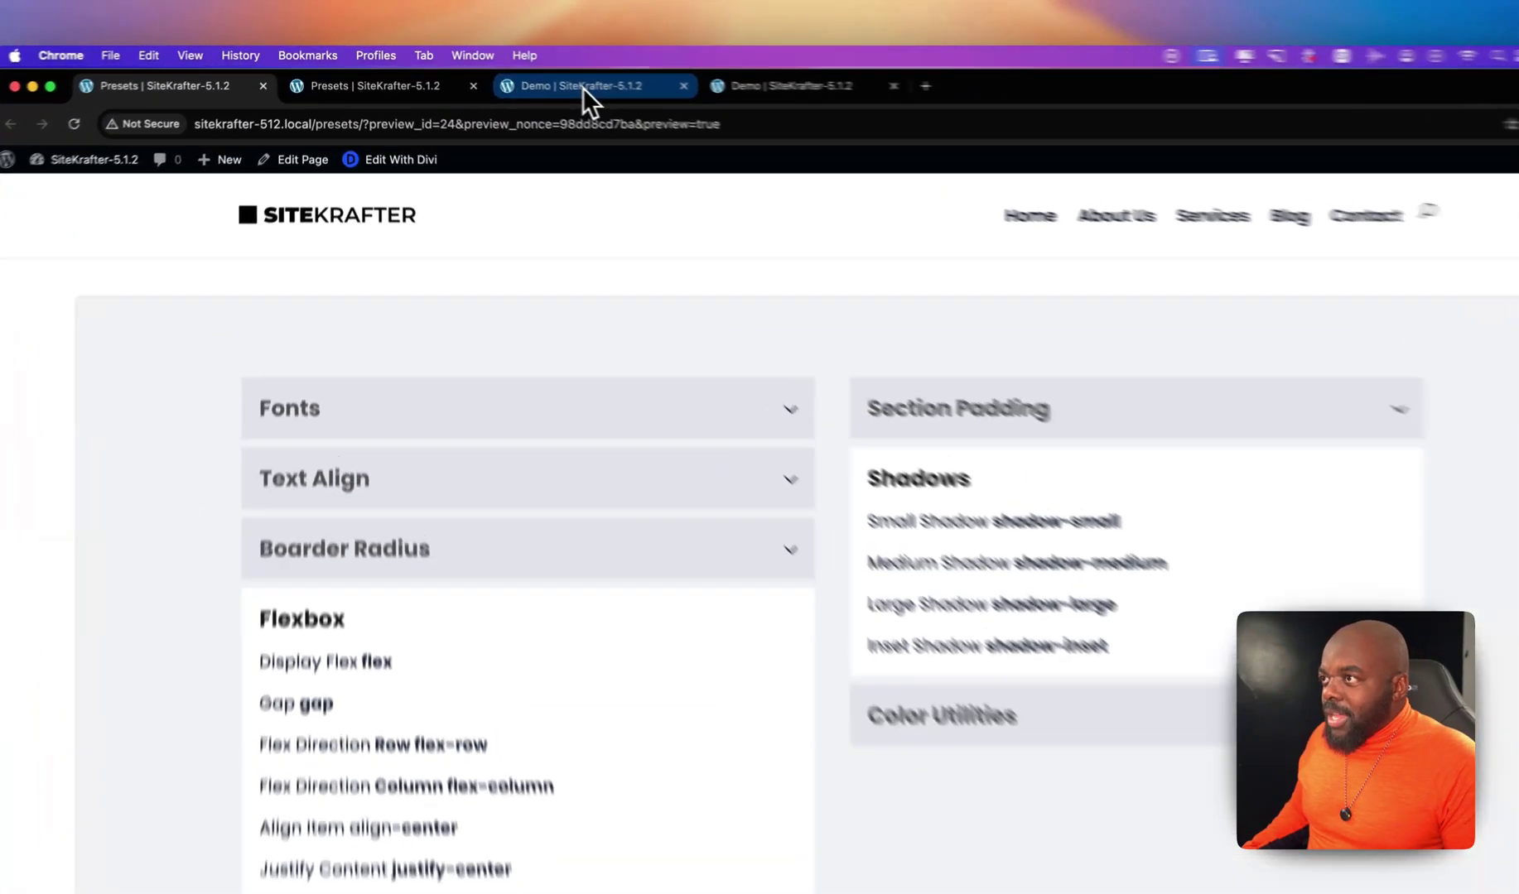
left_click(583, 87)
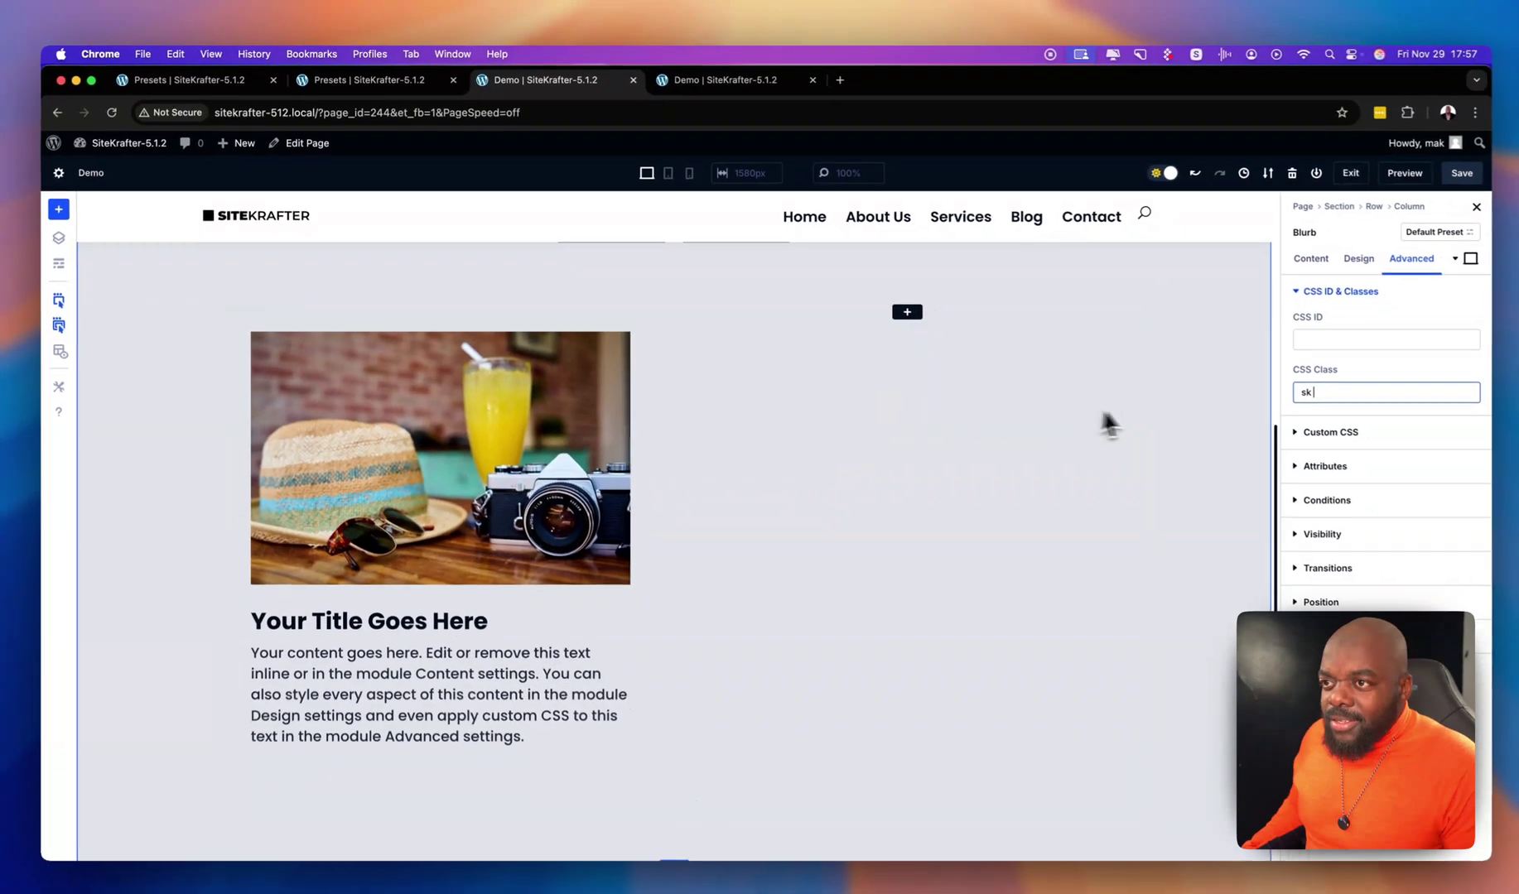
type("shadow")
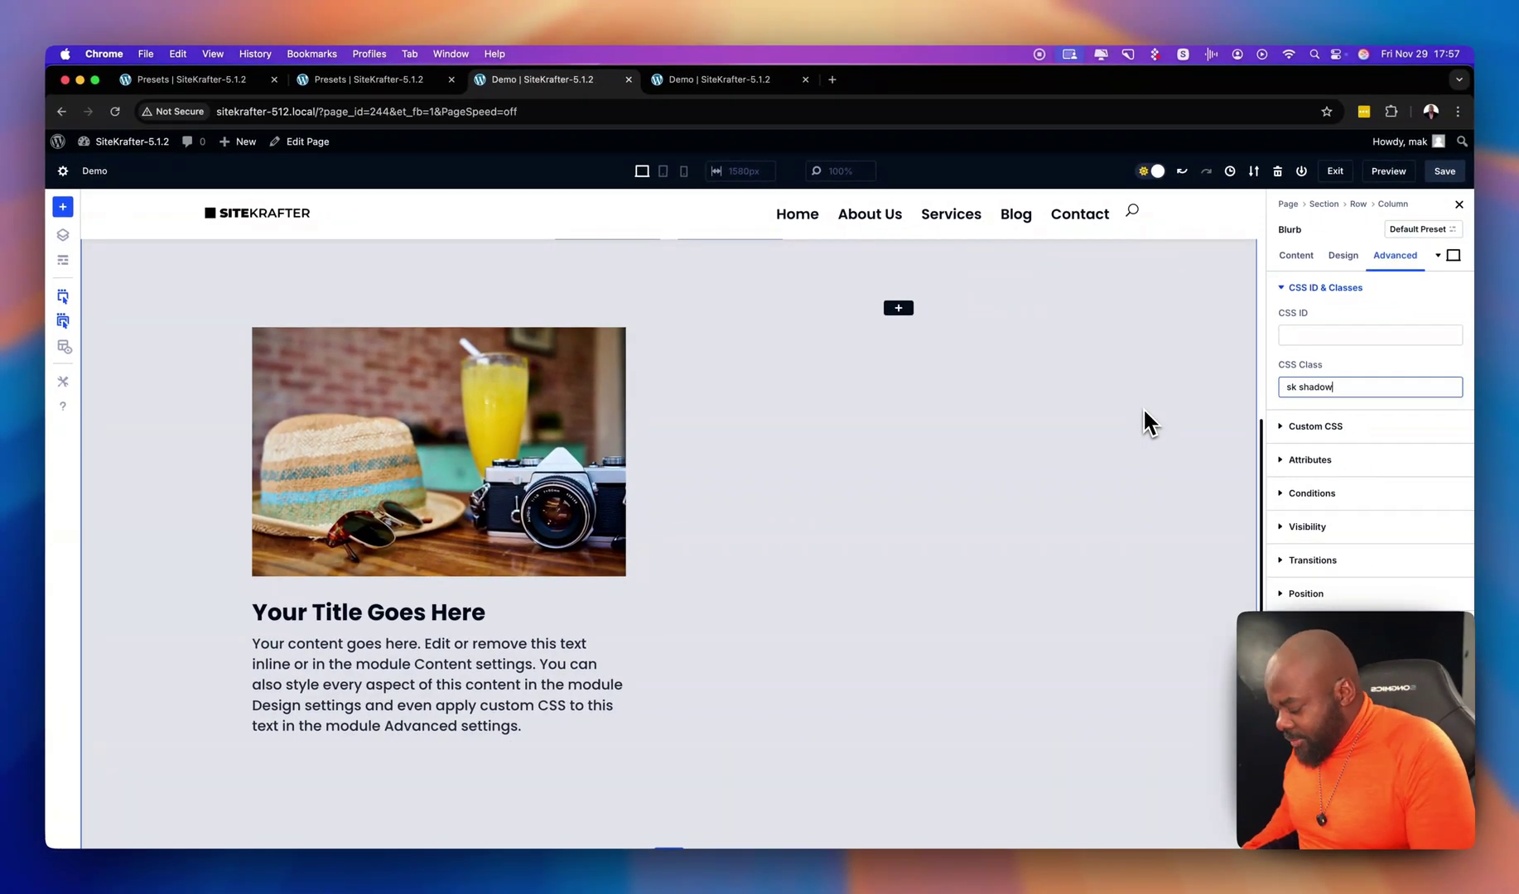
type("-large")
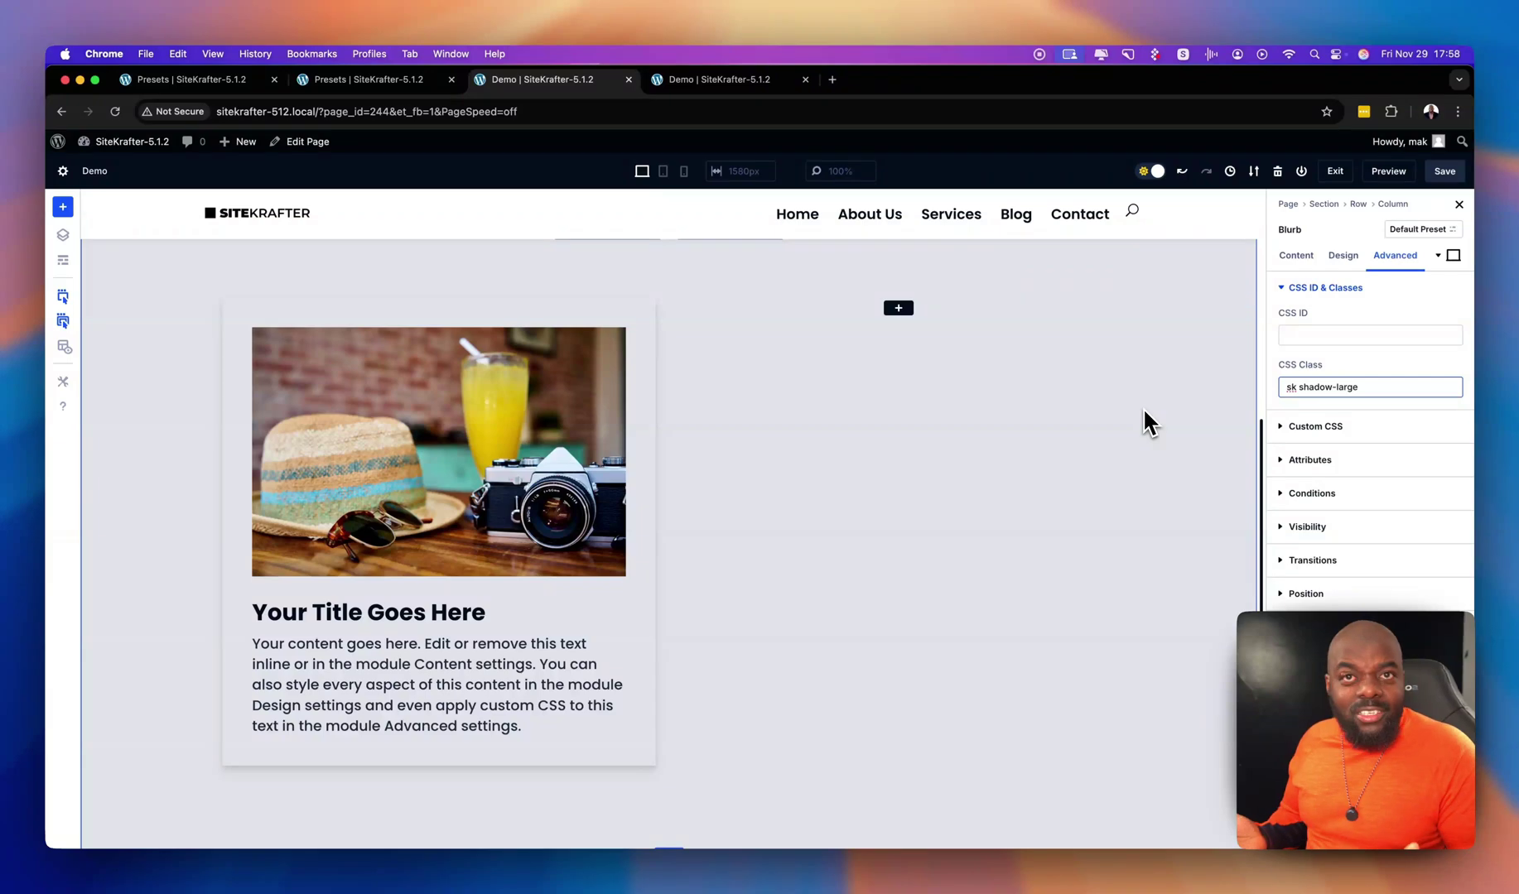
type("rad")
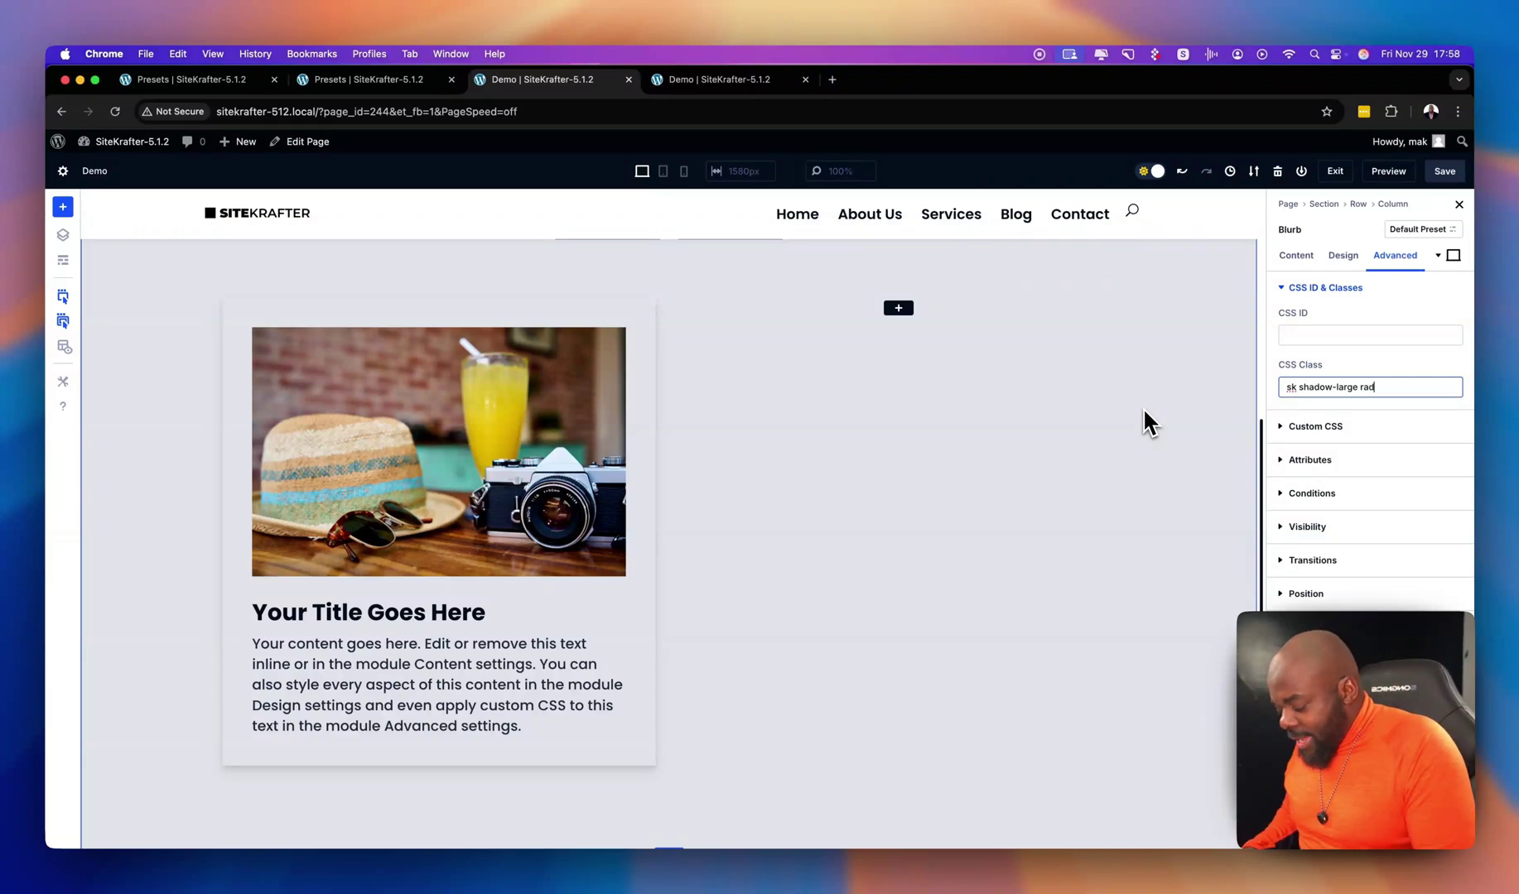
type("ius-larg")
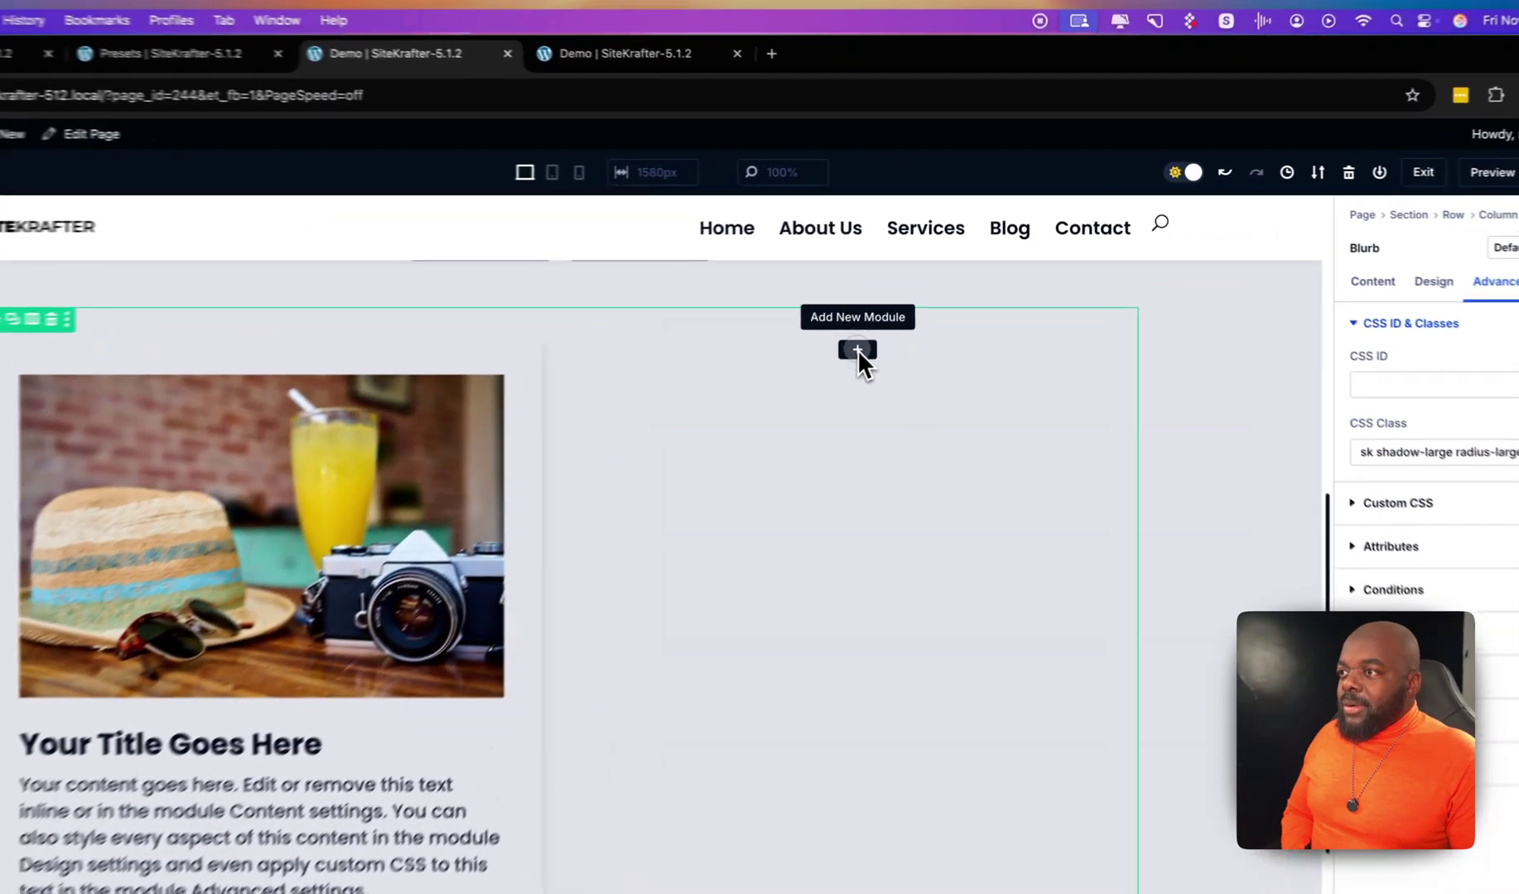
- Add a Text module to the empty second column beside the Blurb
left_click(898, 311)
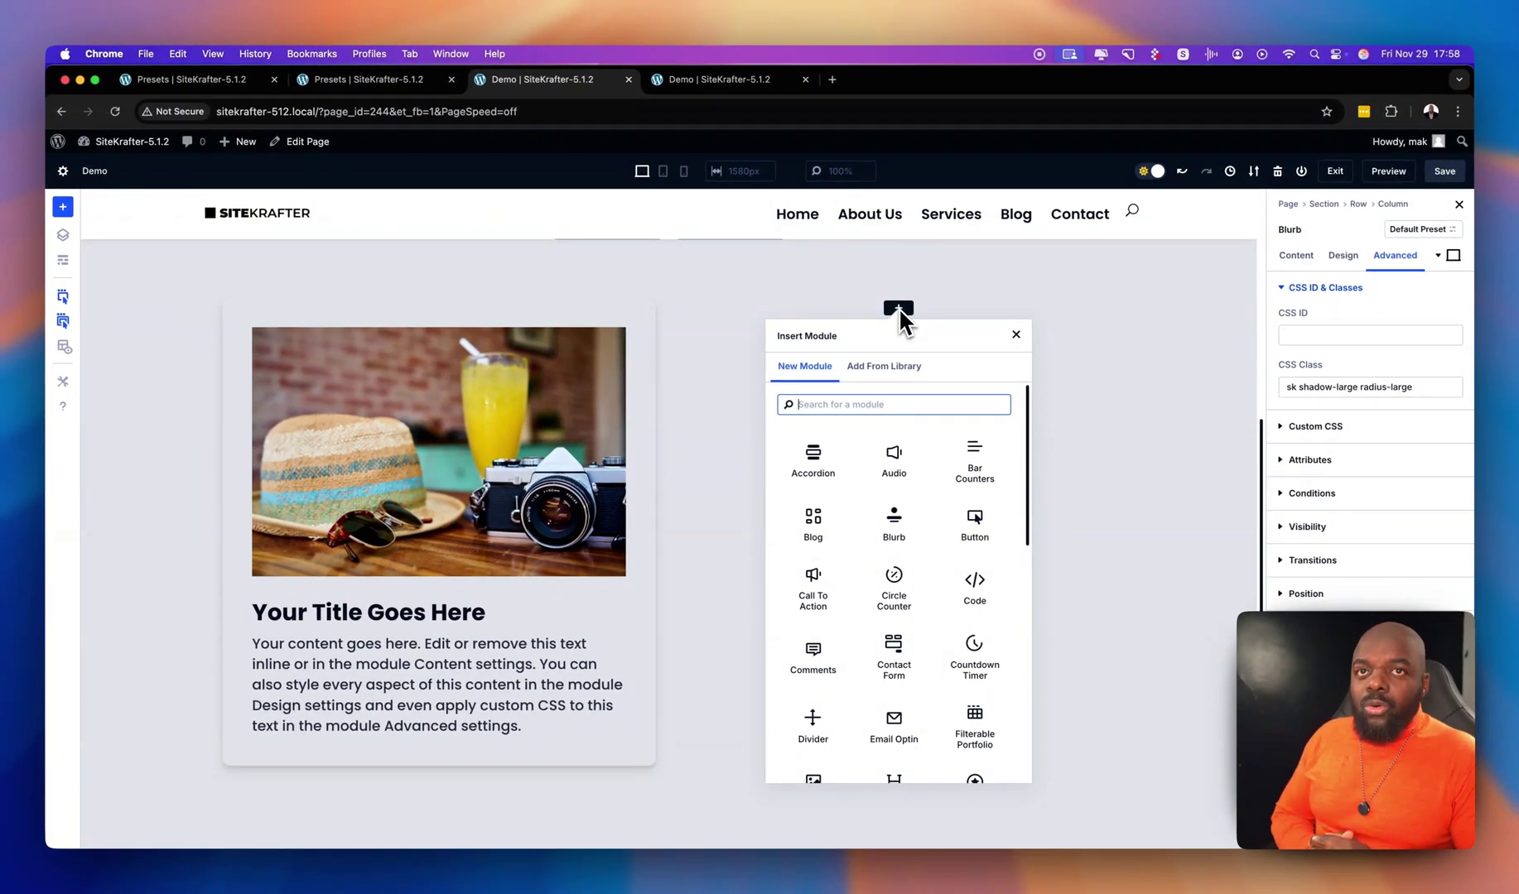
type("t")
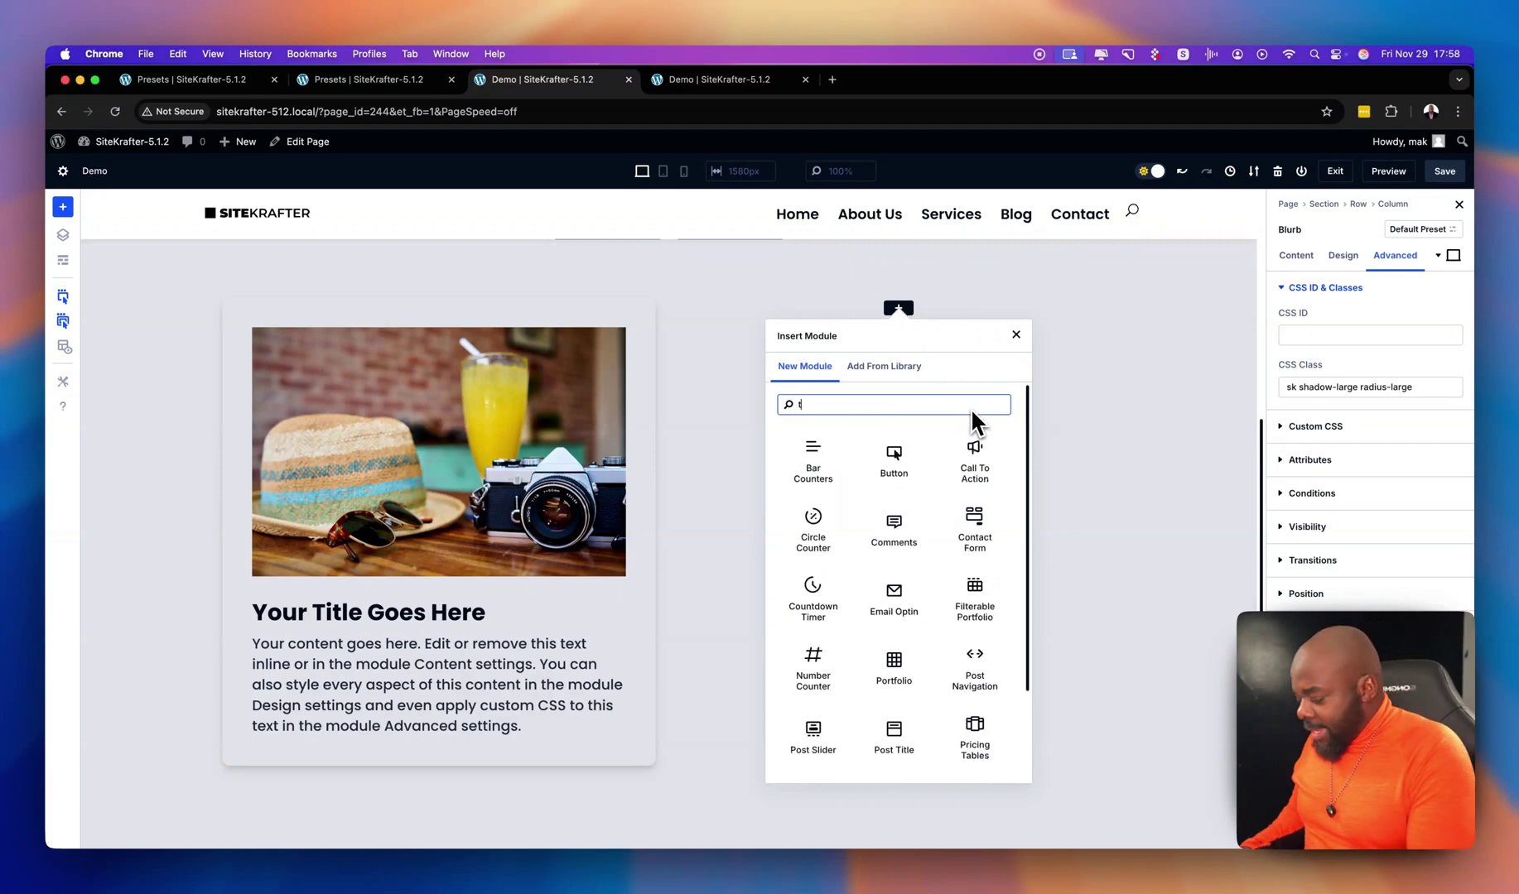
type("ext")
left_click(815, 454)
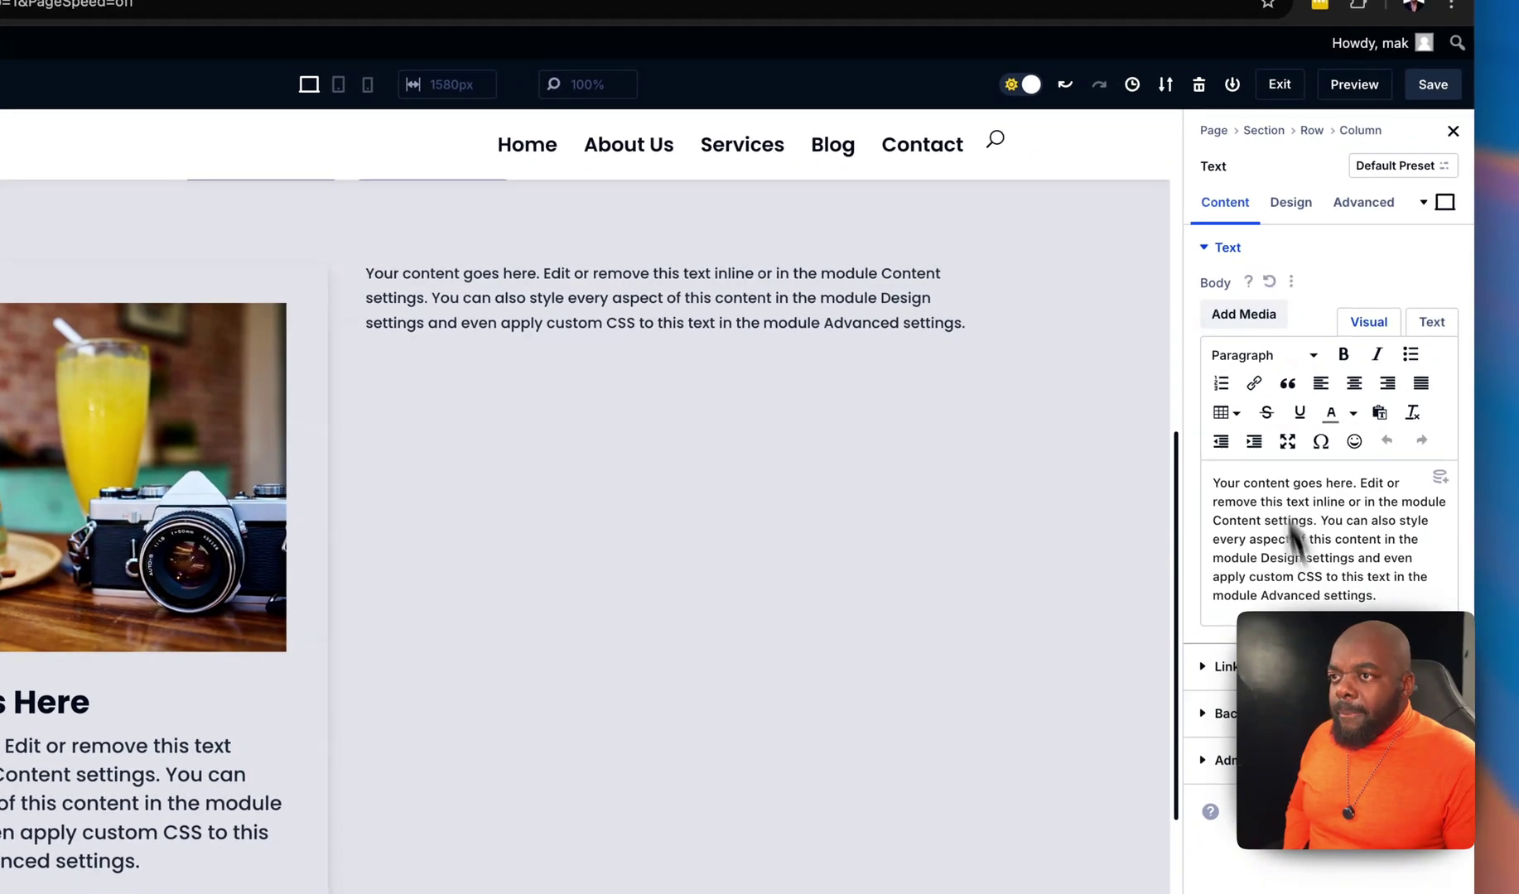
- Set the Text module's padding to 4rem on all four sides, linking top with bottom and left with right
left_click(1294, 204)
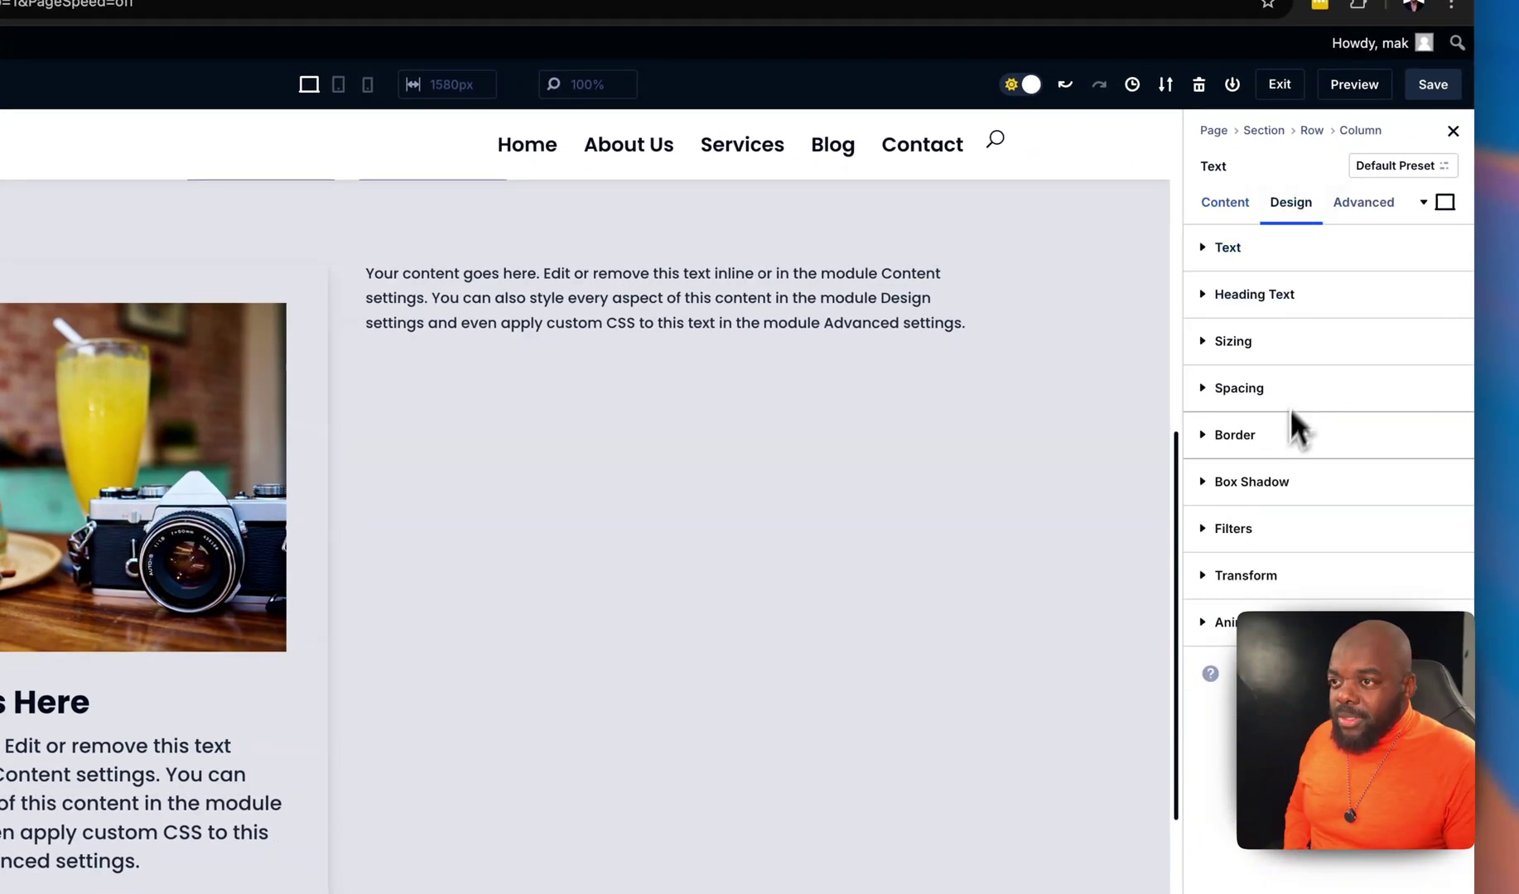
left_click(1254, 390)
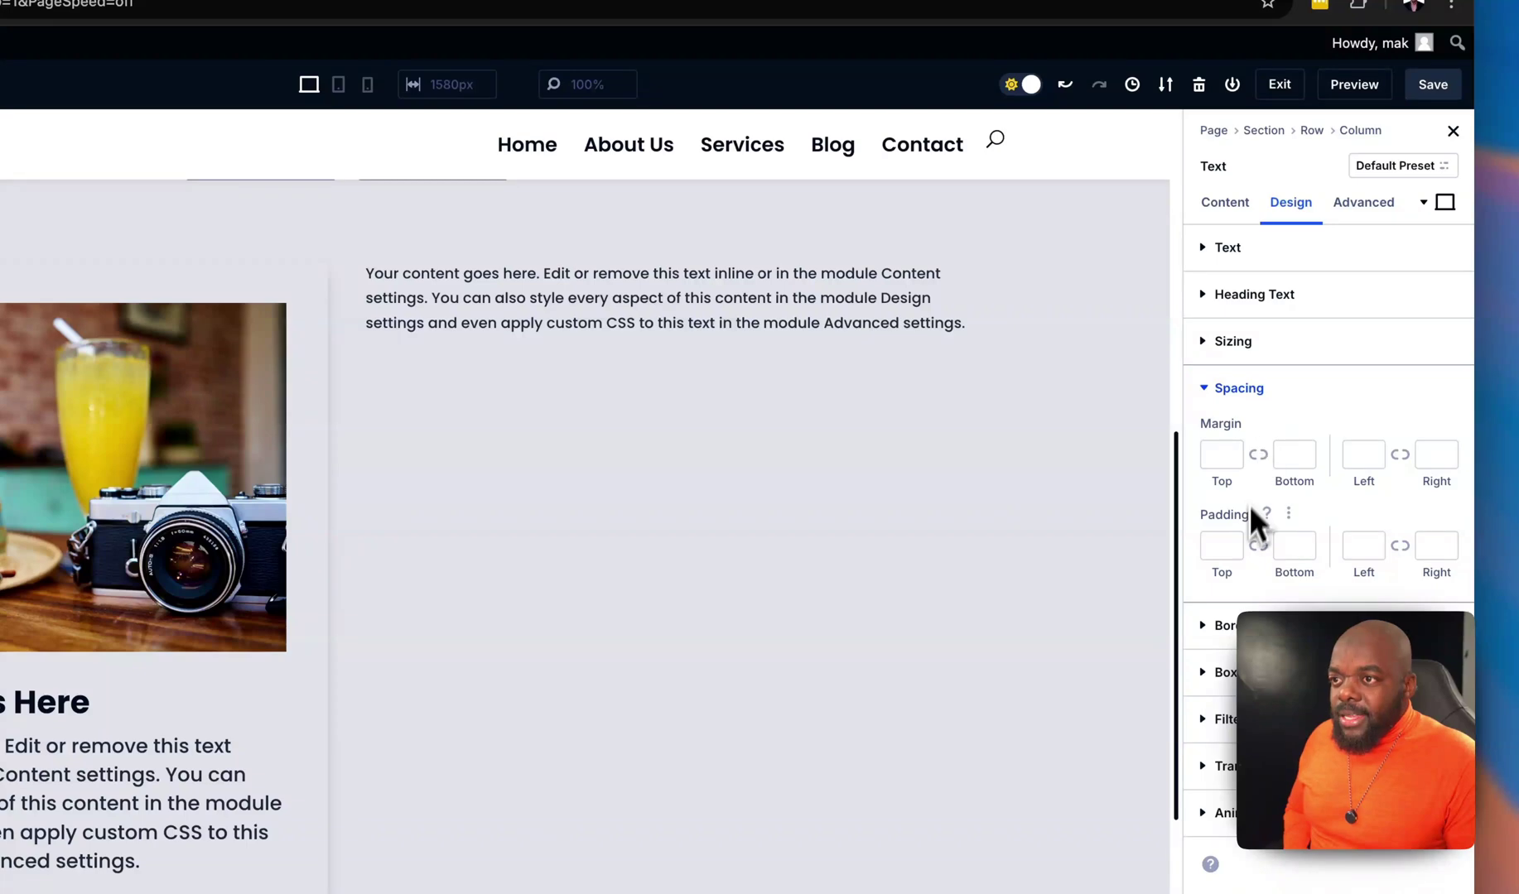
left_click(1220, 548)
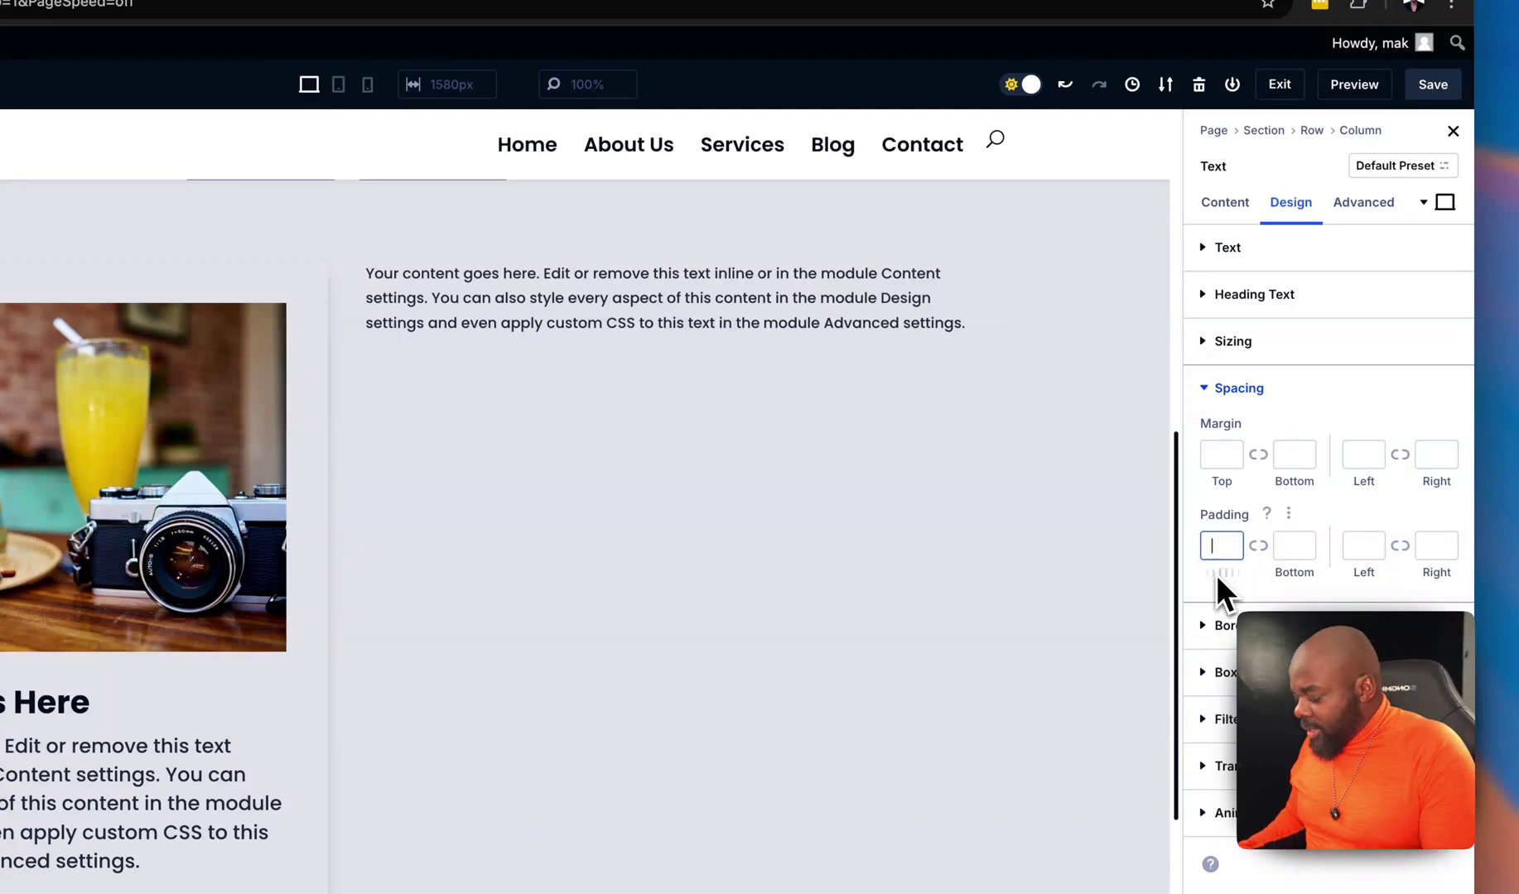
type("4rem")
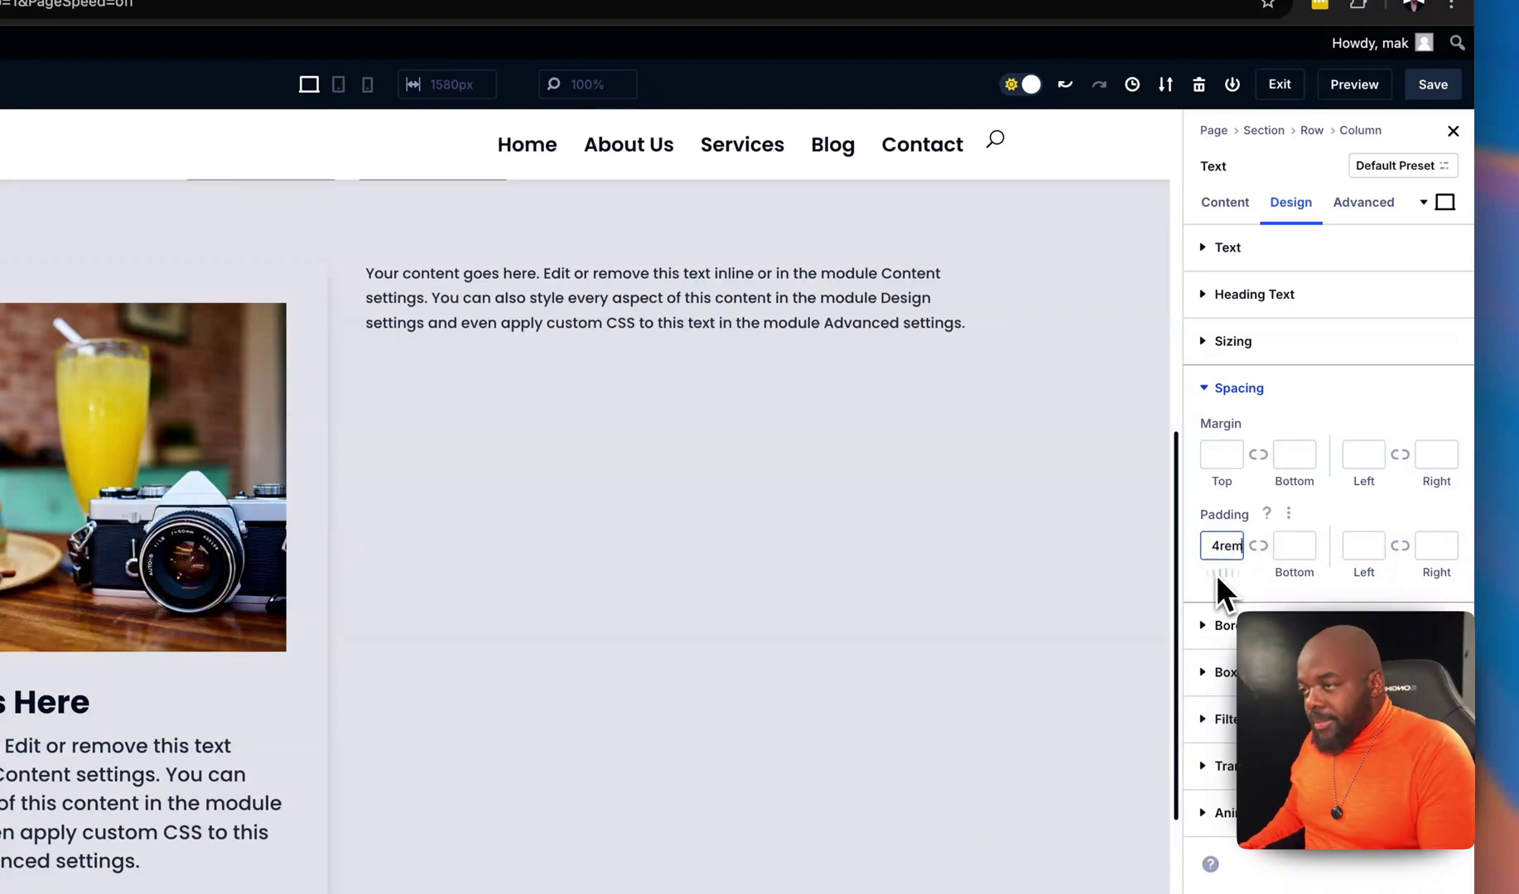
left_click(1258, 546)
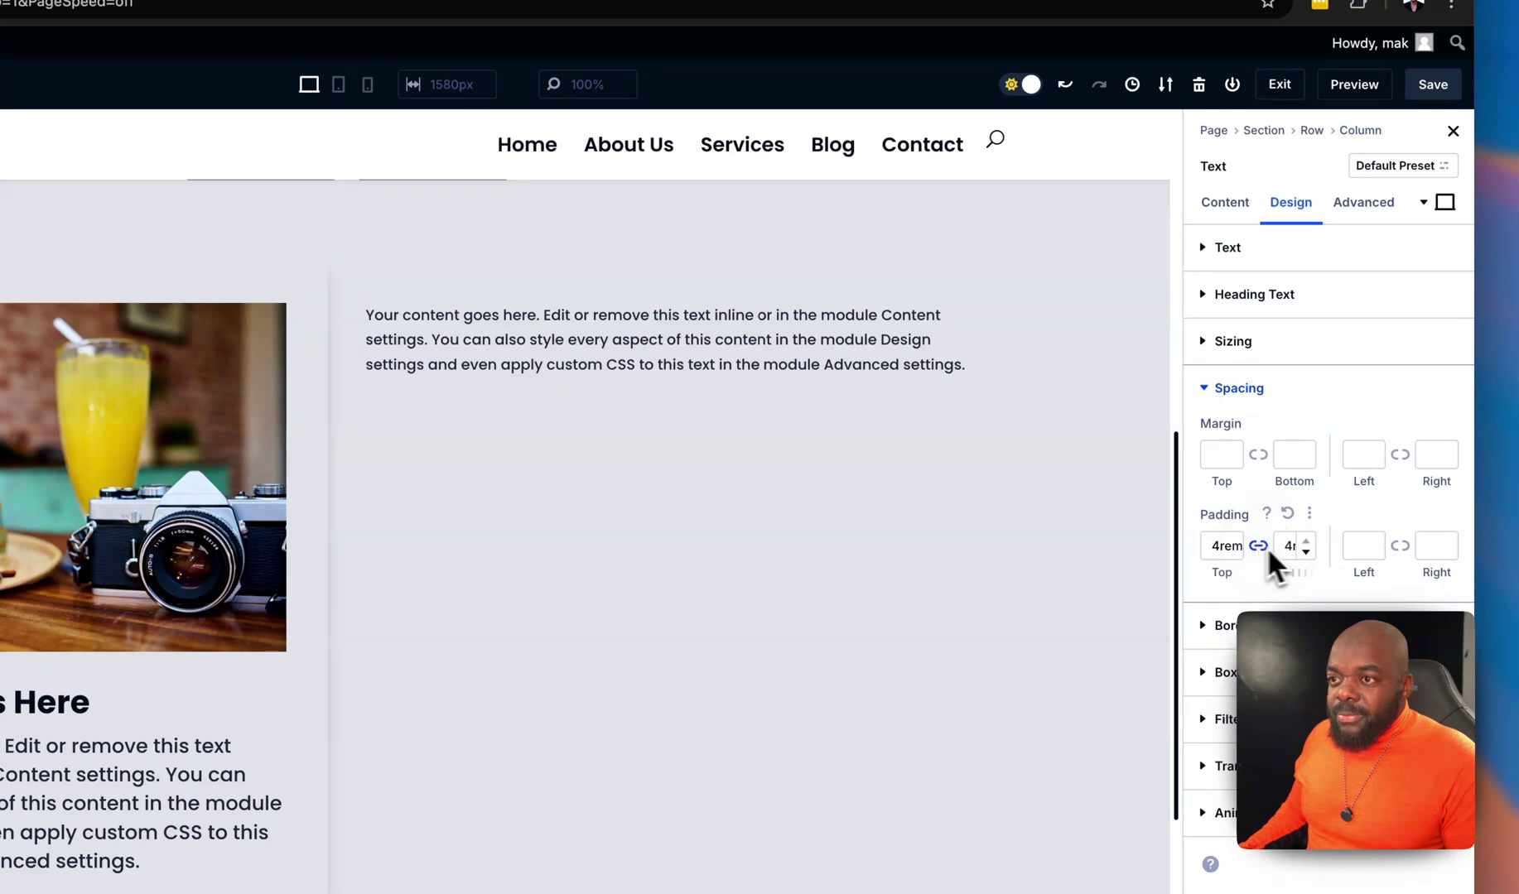
left_click(1364, 552)
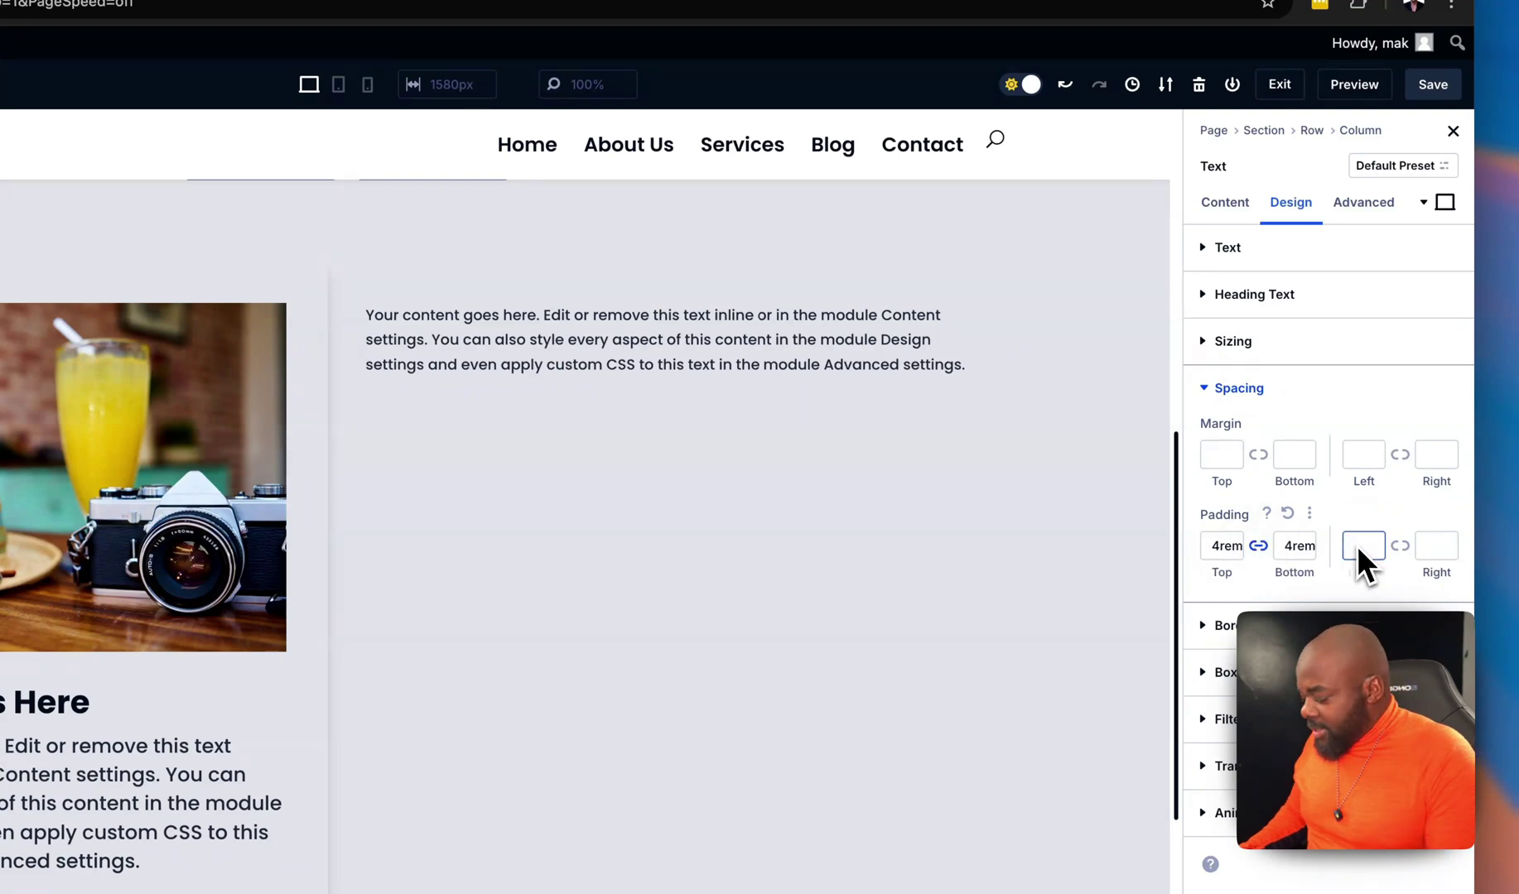
type("4rem")
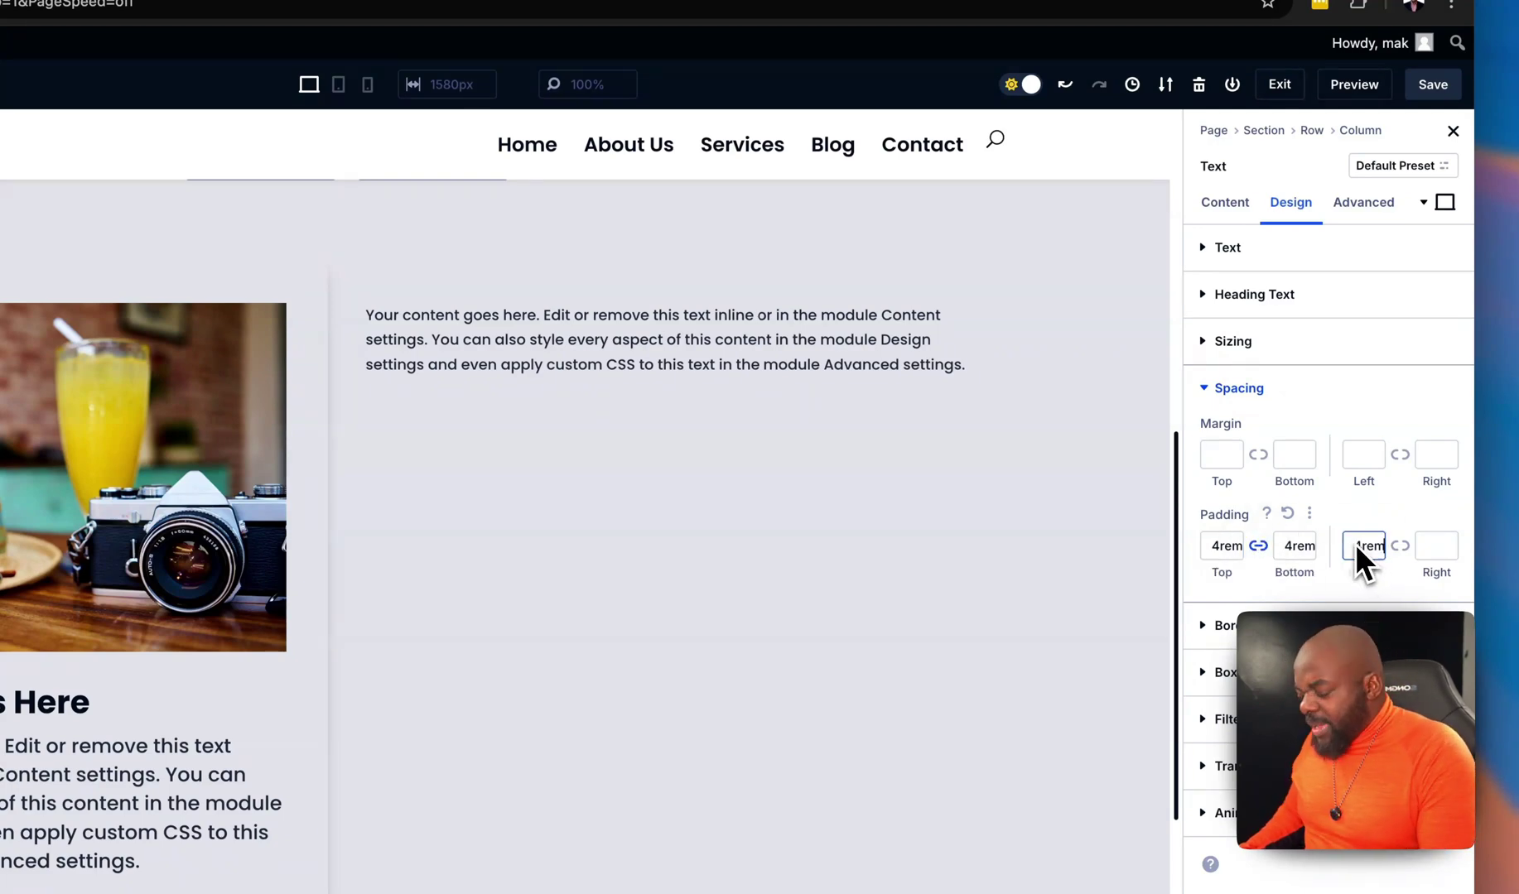
left_click(1401, 546)
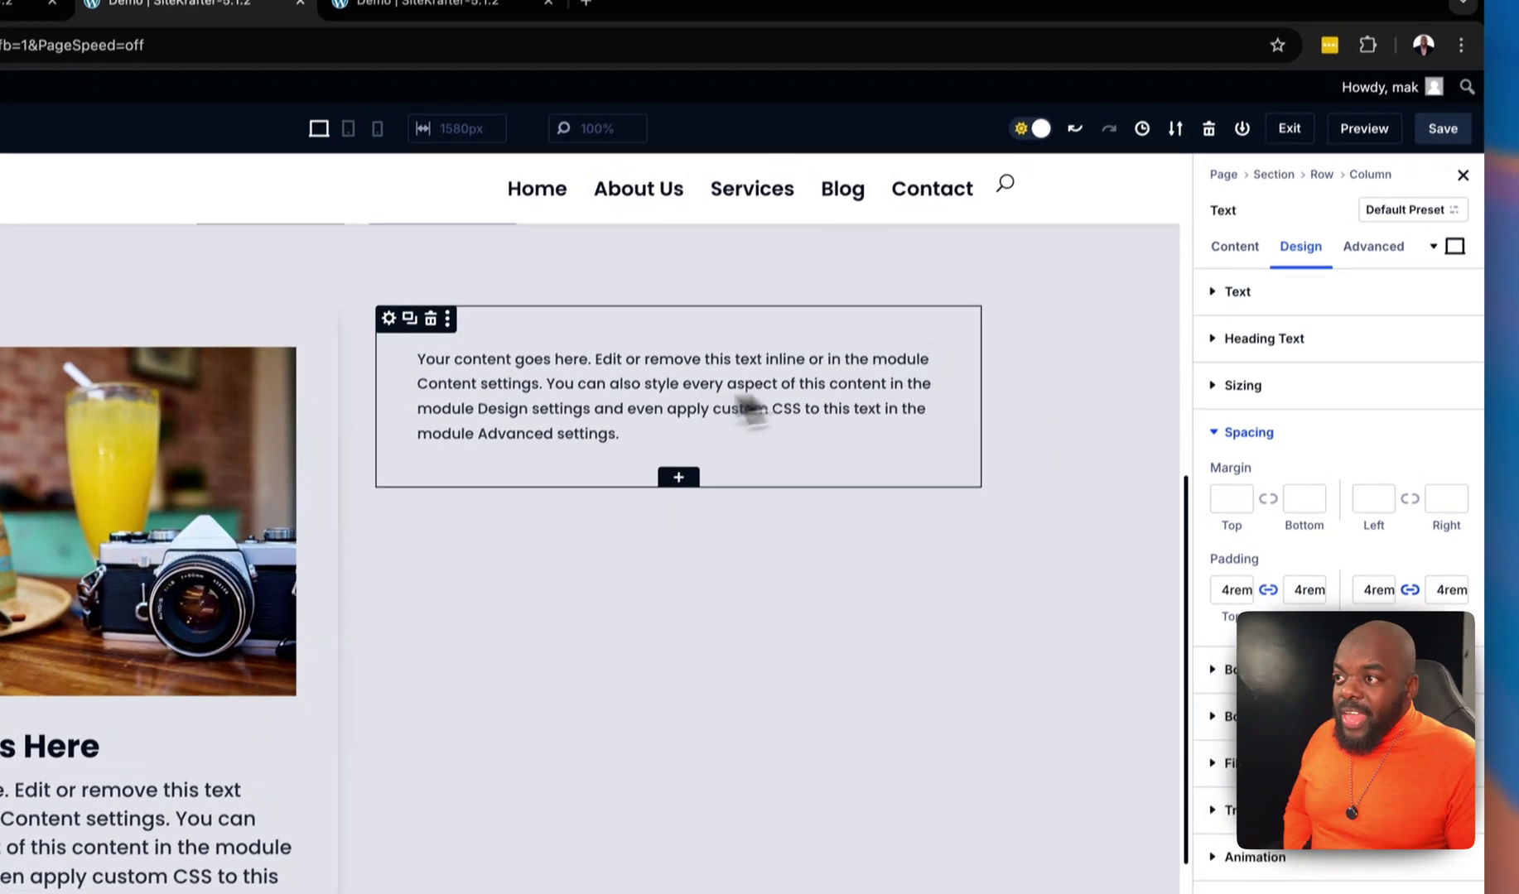
- Try a text size of 20px for the Text module's body text
left_click(1368, 276)
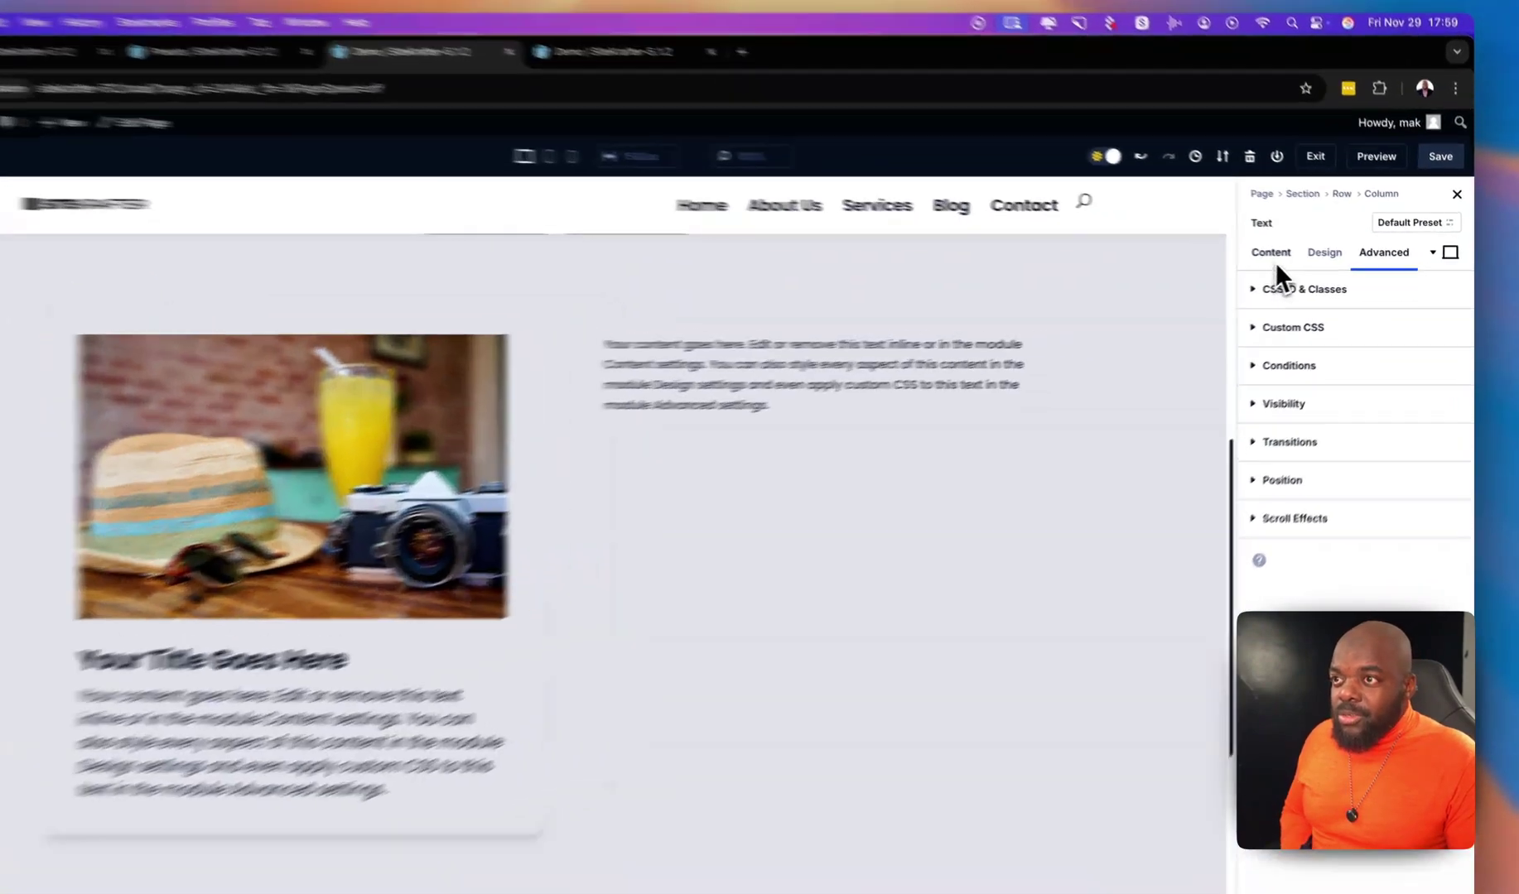
left_click(1274, 260)
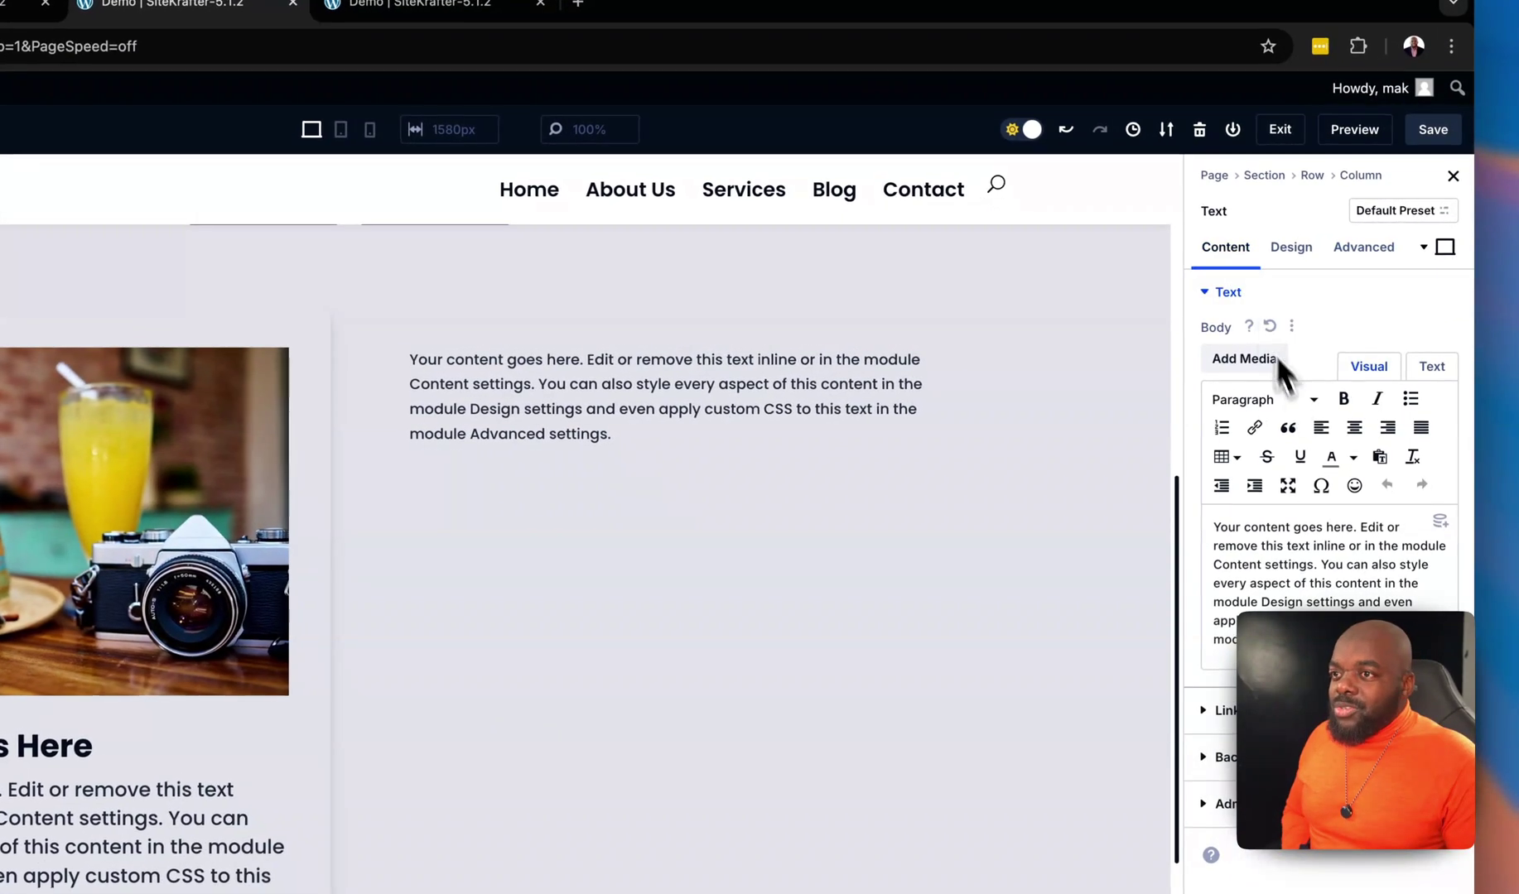
left_click(1291, 246)
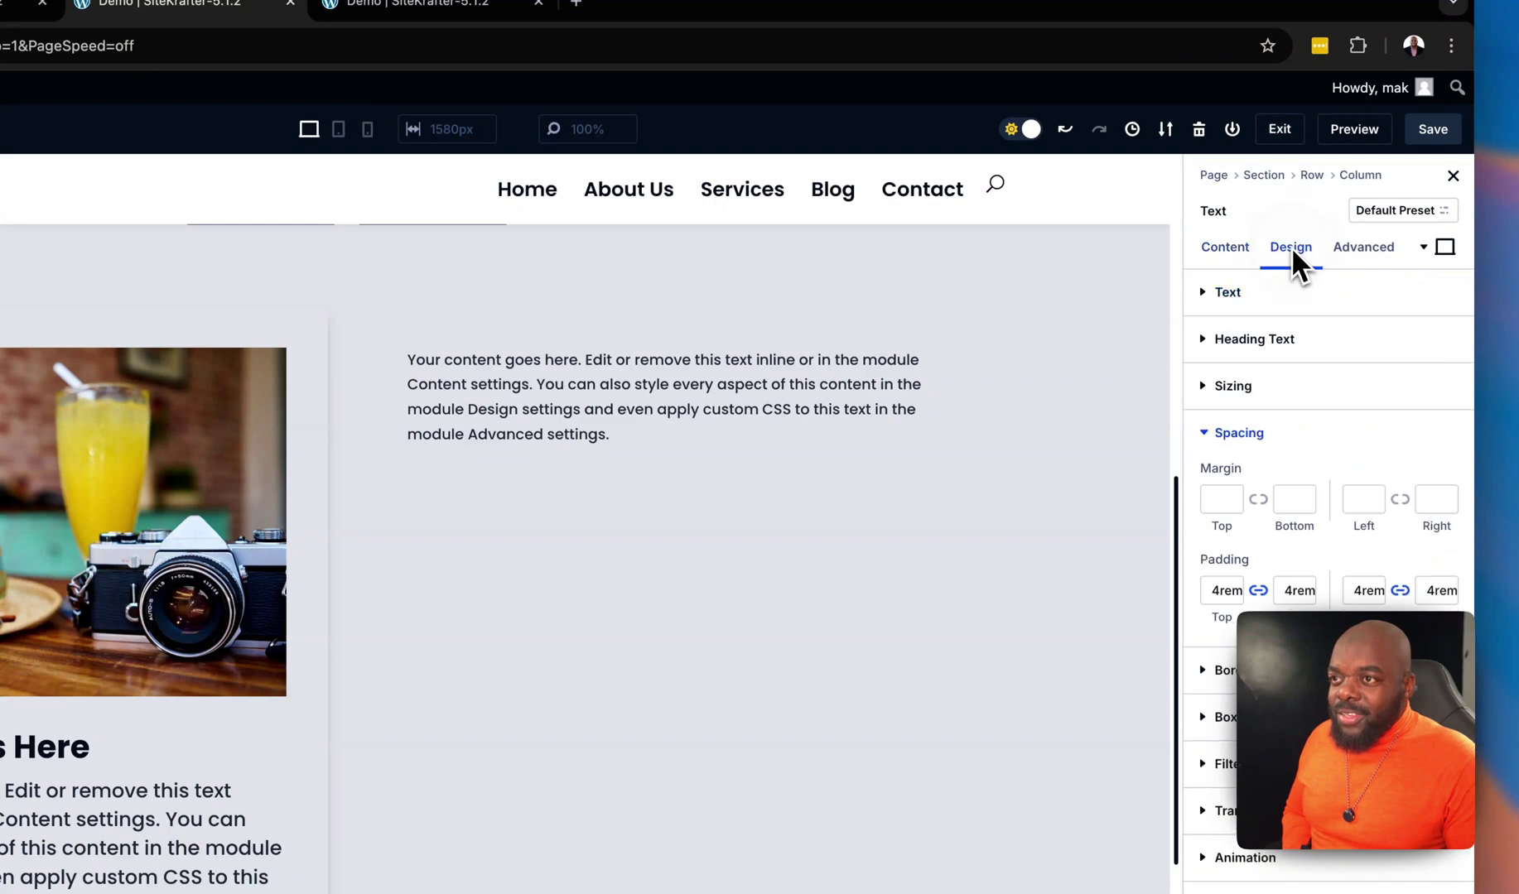
left_click(1255, 293)
scroll(1317, 461, "down", 5)
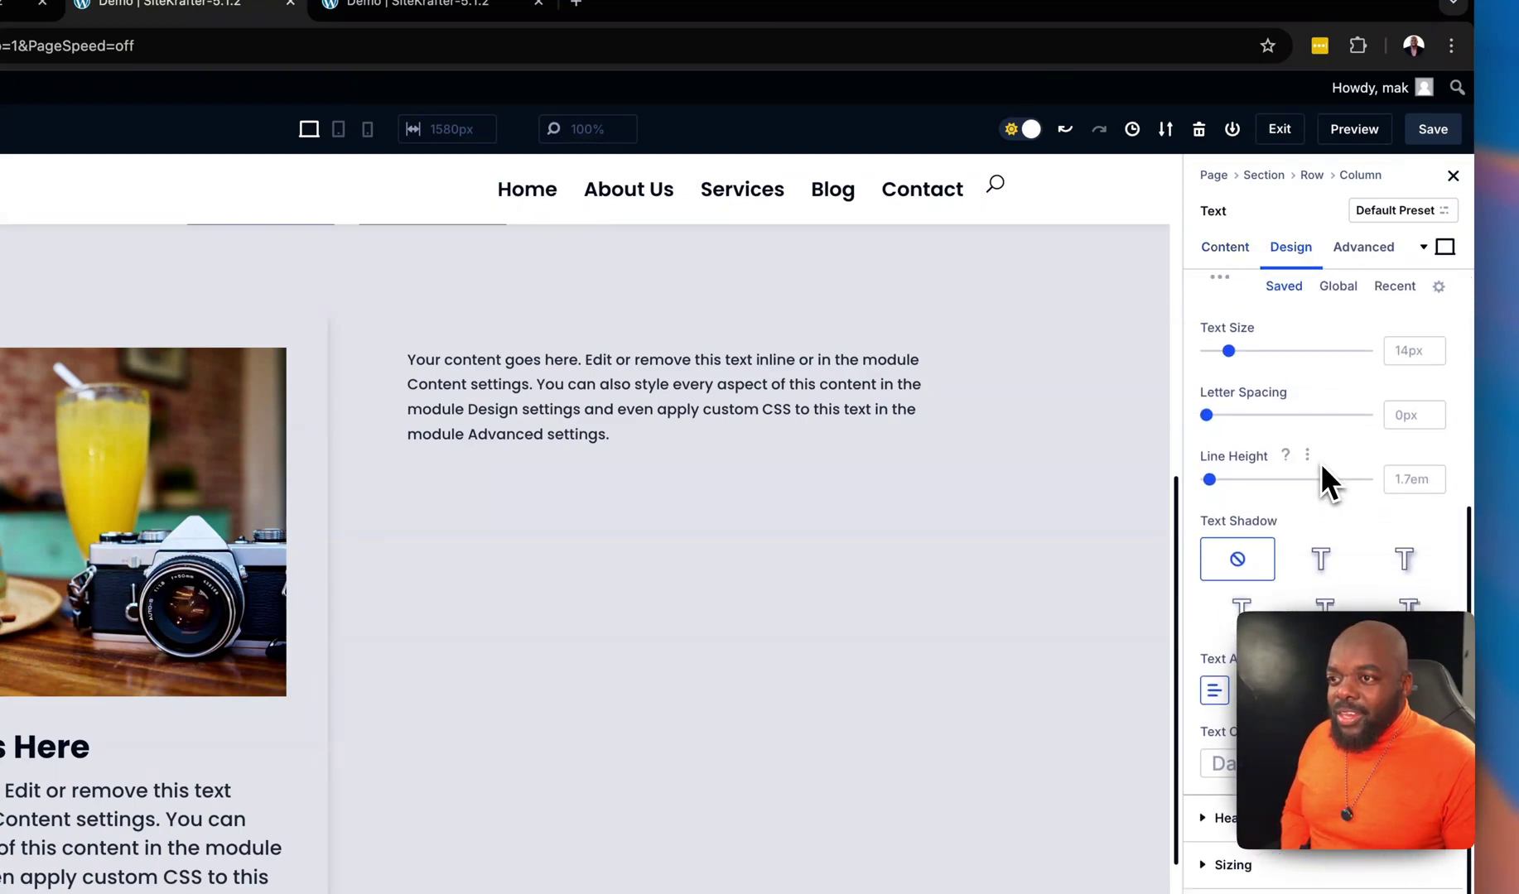
scroll(1323, 440, "up", 2)
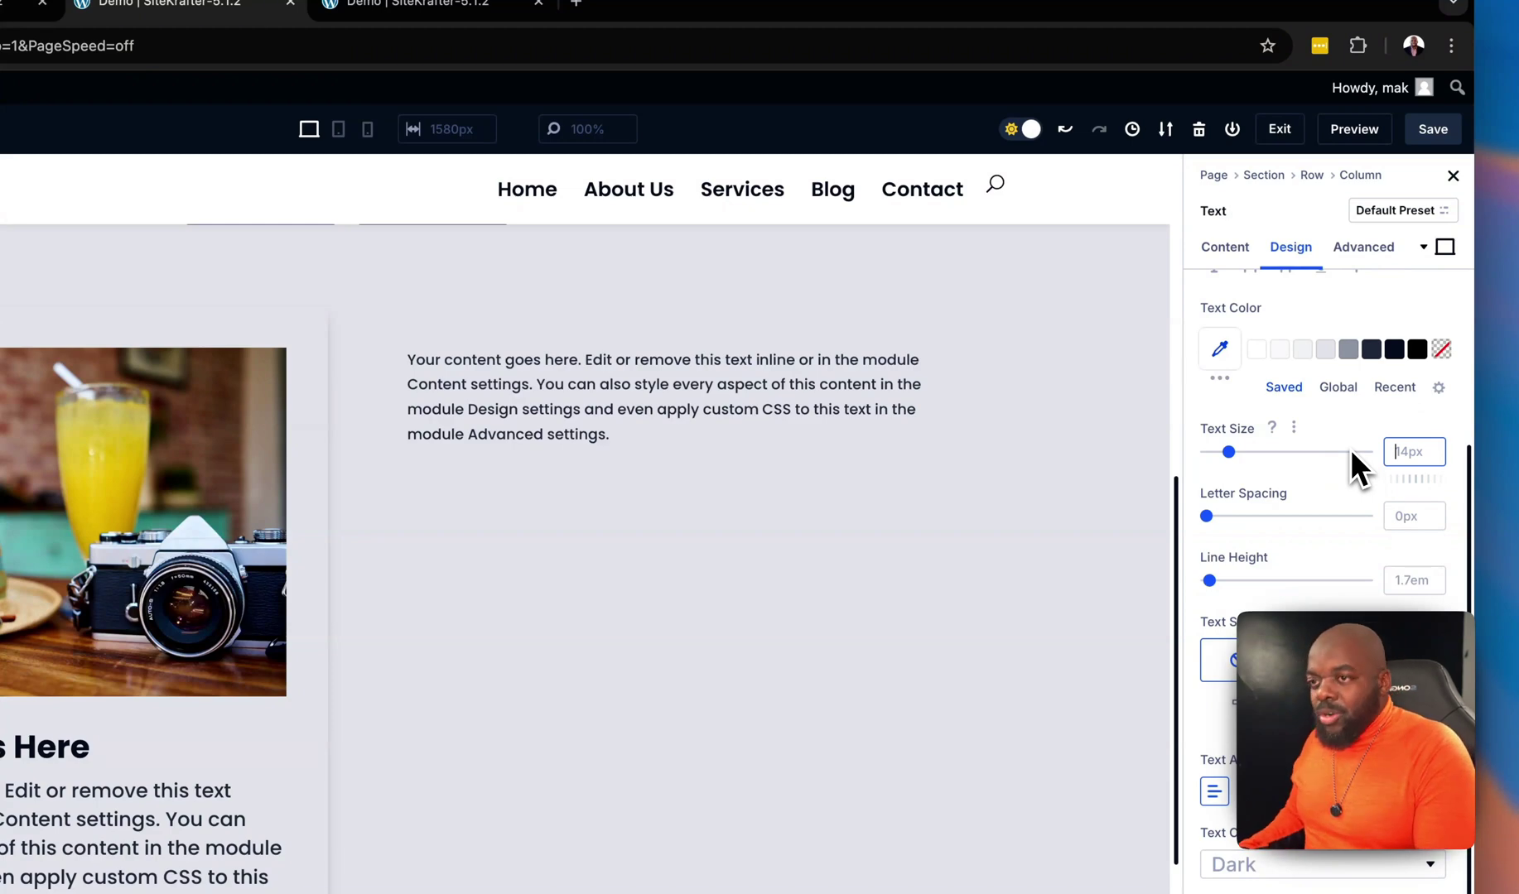
type("2")
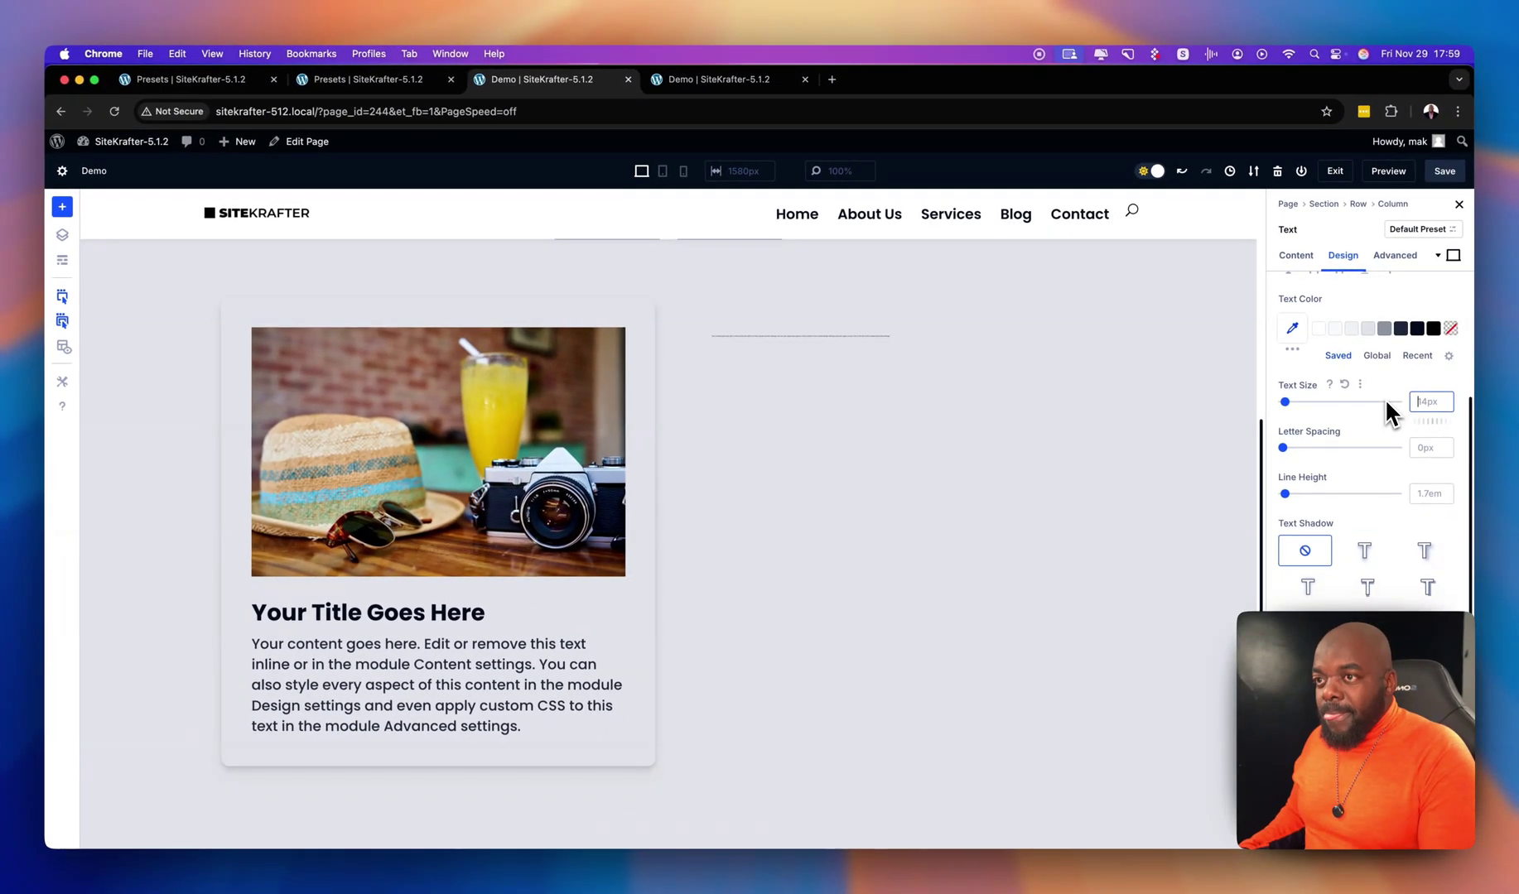
key("BackSpace")
type("20px")
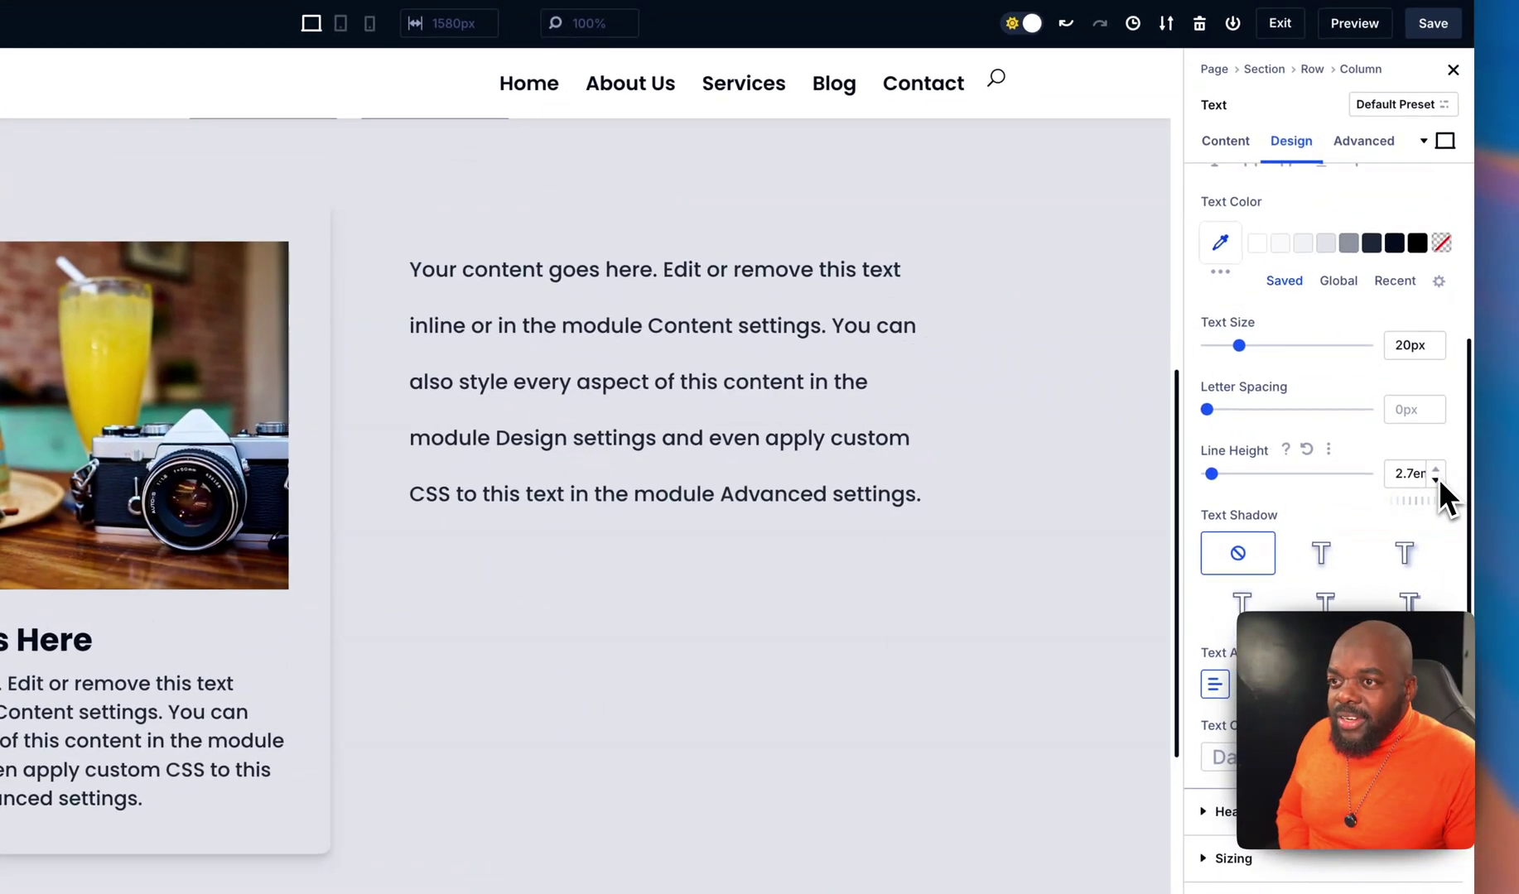
- Try a line height of 1.8em for the Text module, and reset its line height and text size to the defaults
left_click(1406, 476)
type("1")
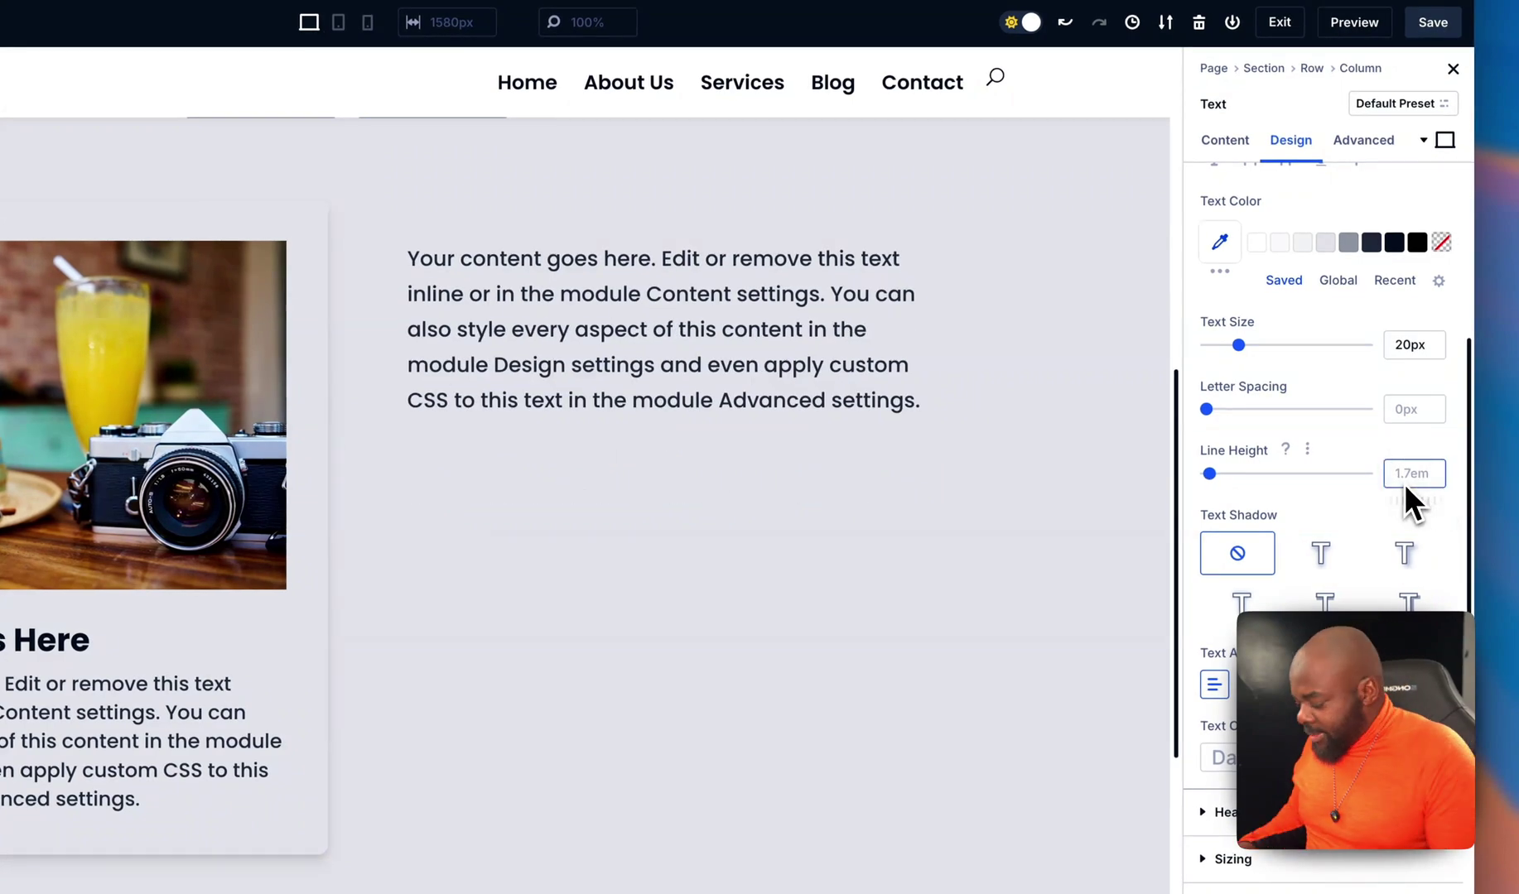
type("em")
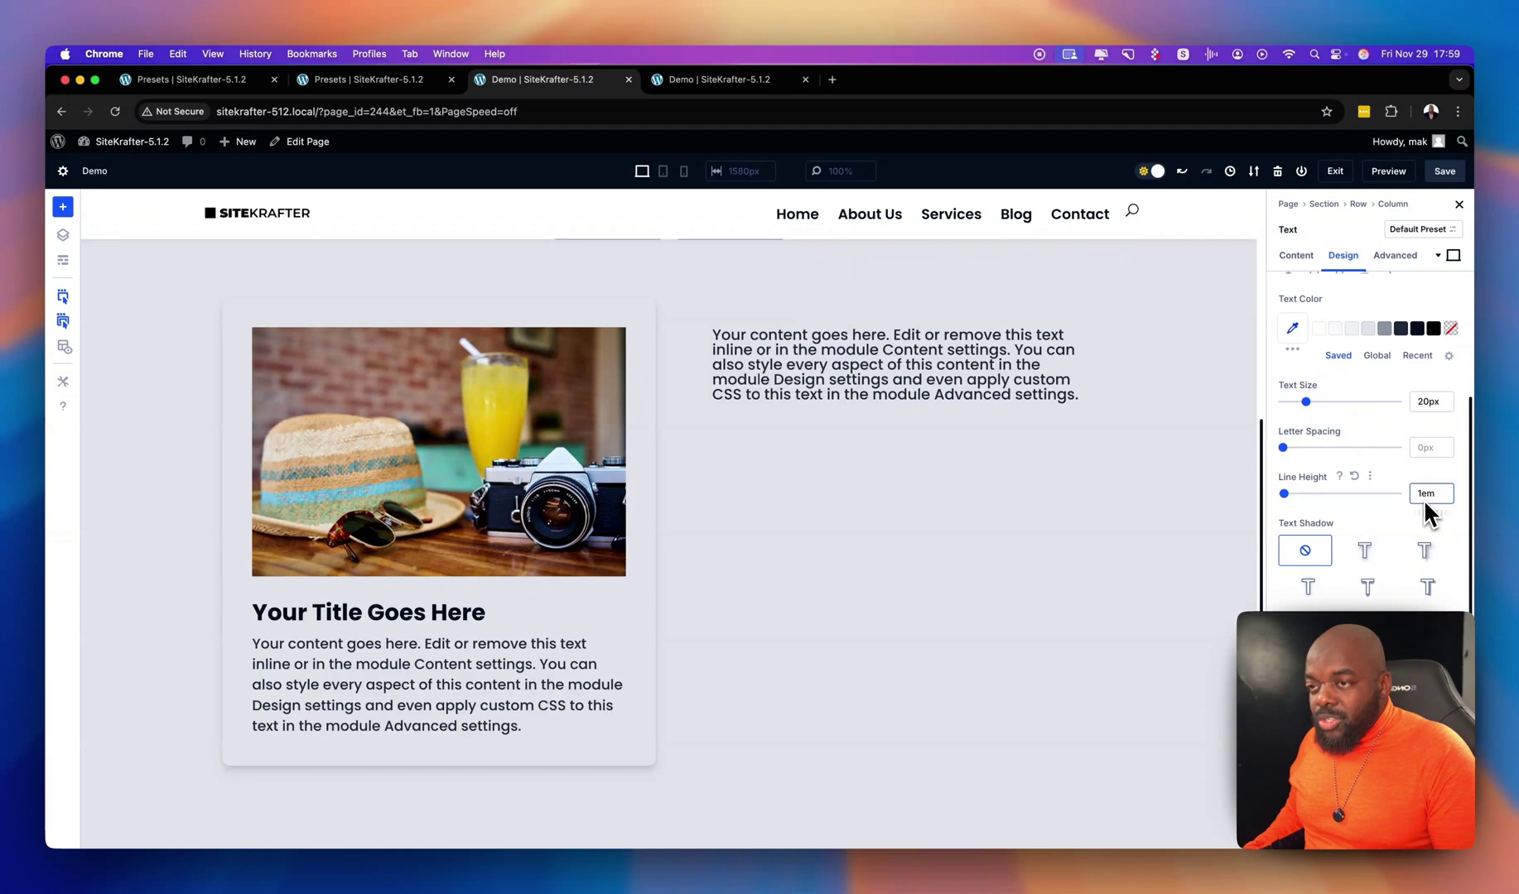
type(".8")
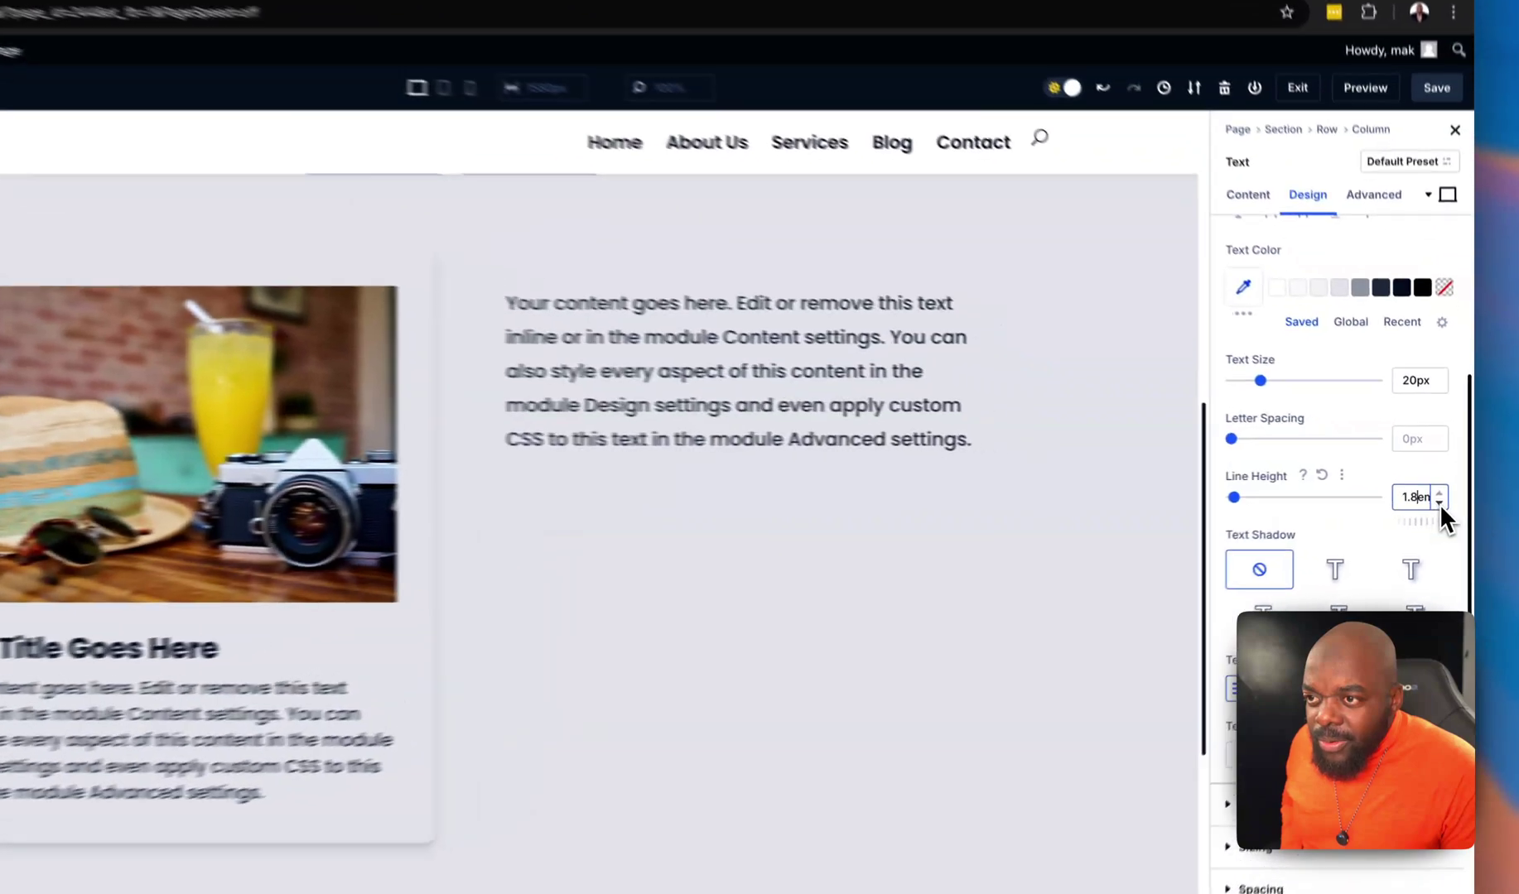
left_click(1447, 498)
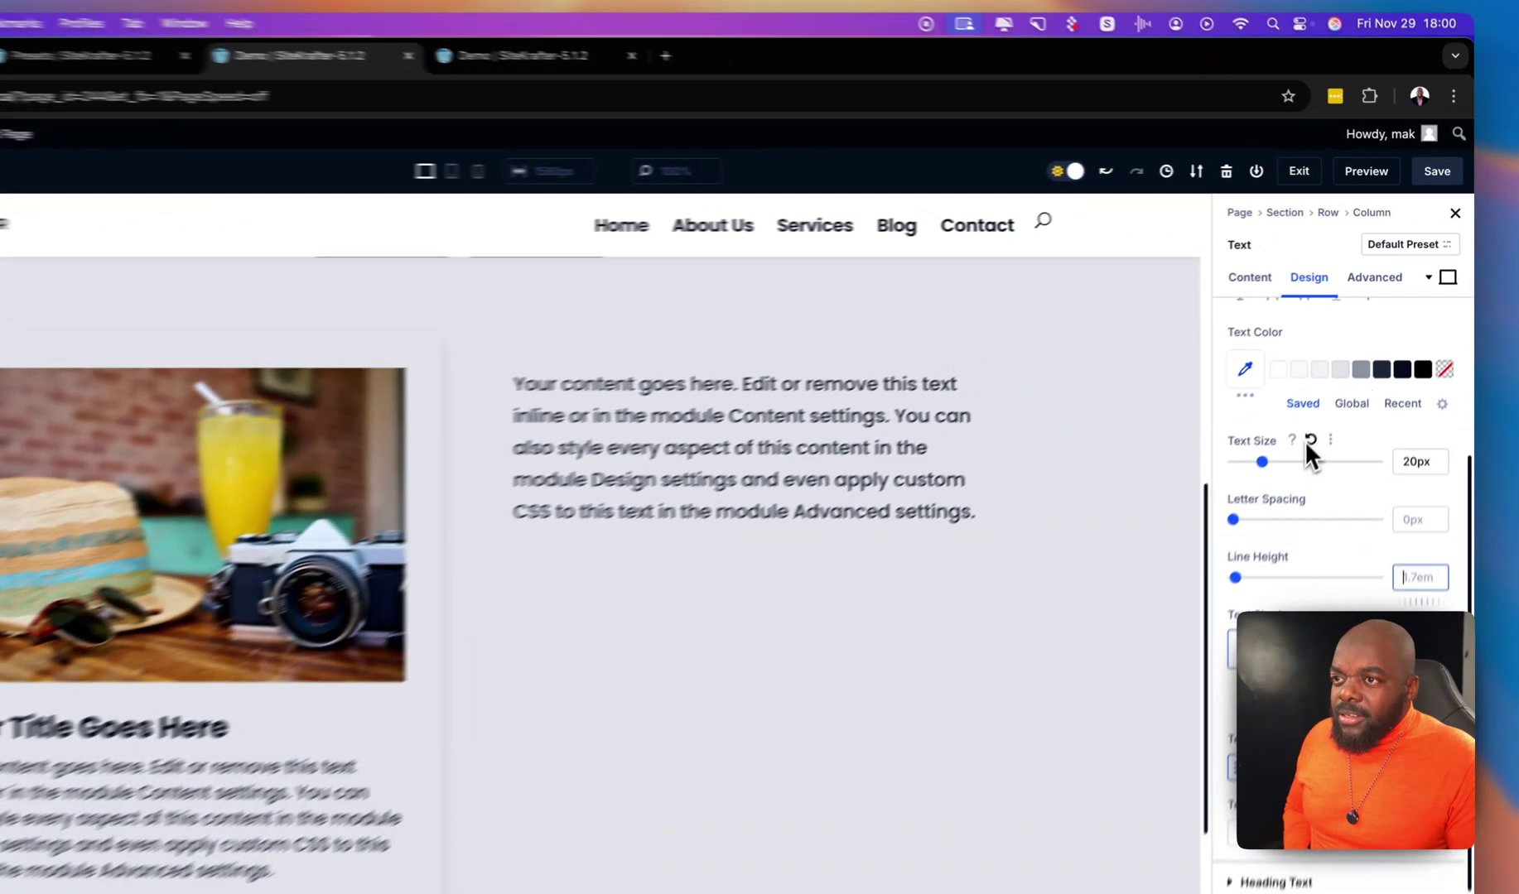
left_click(1344, 384)
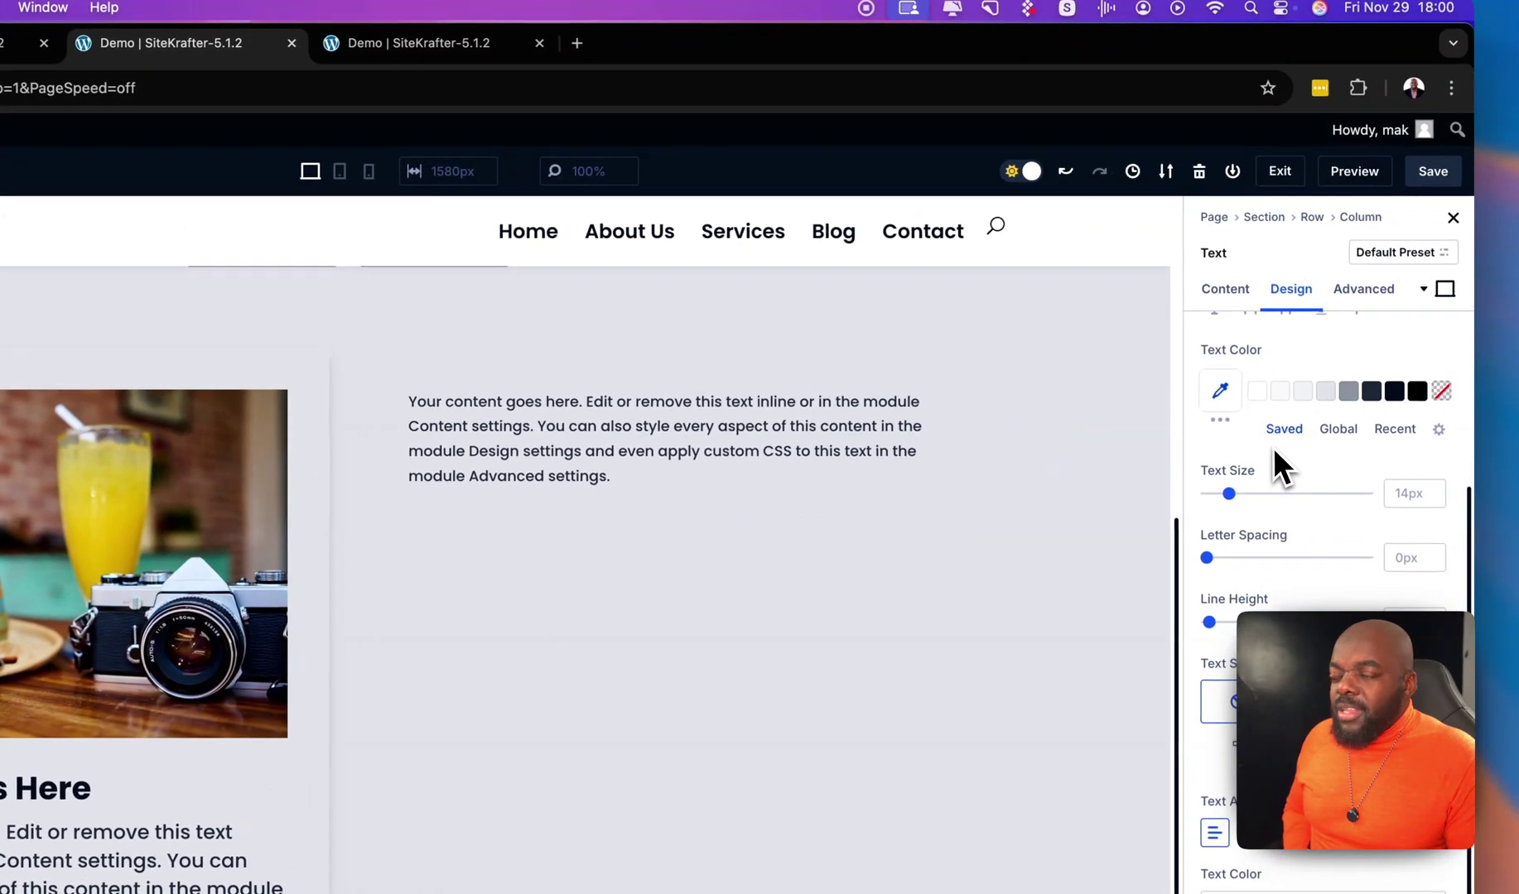
- Add the classes sk and bg-warning to the Text module's CSS classes
left_click(1364, 288)
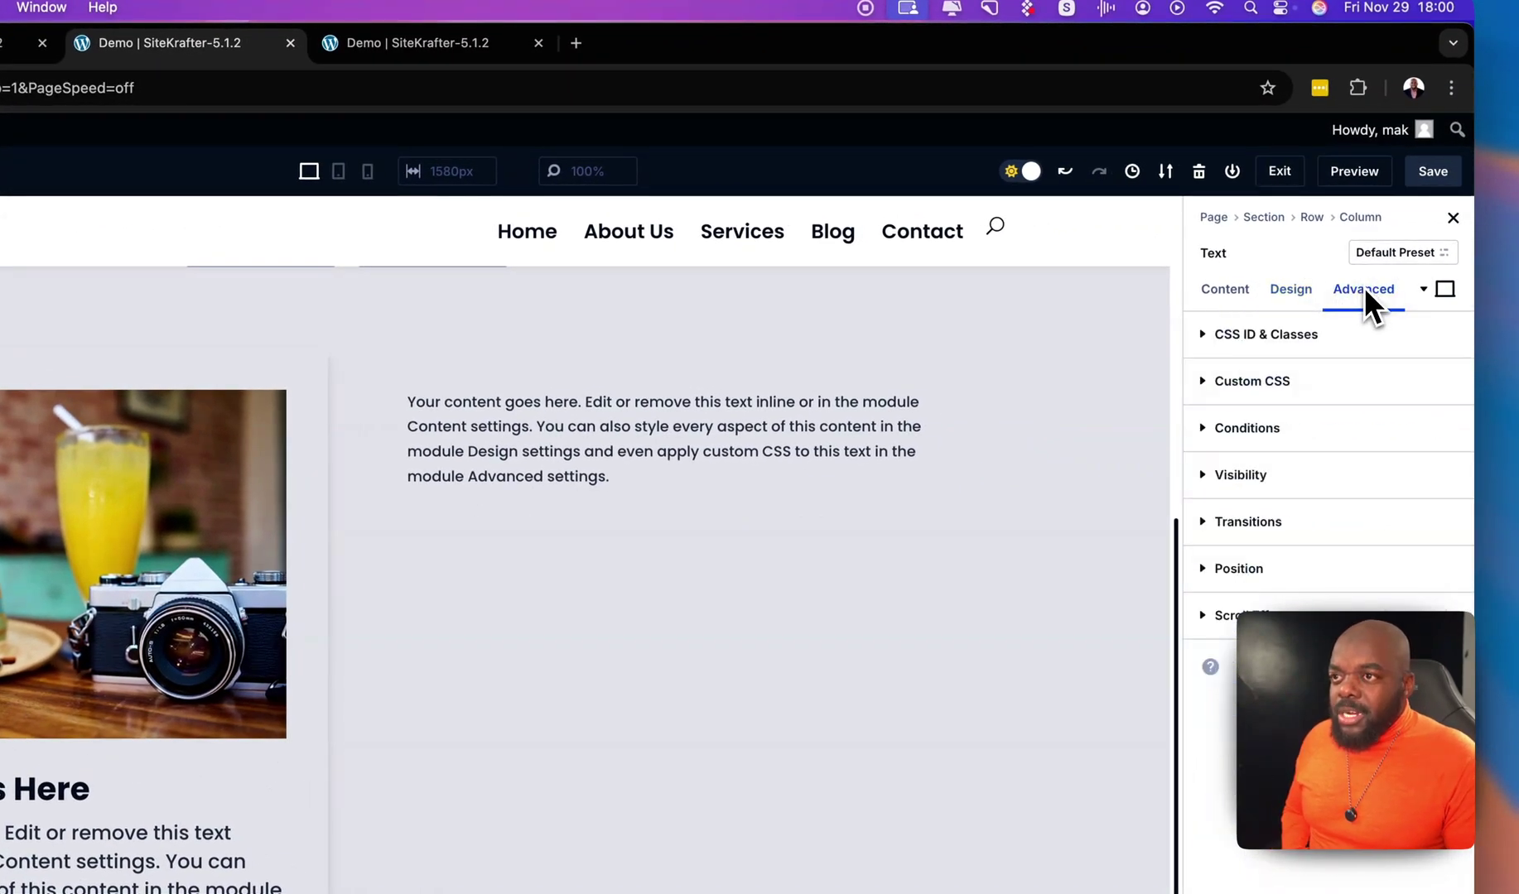
left_click(1275, 338)
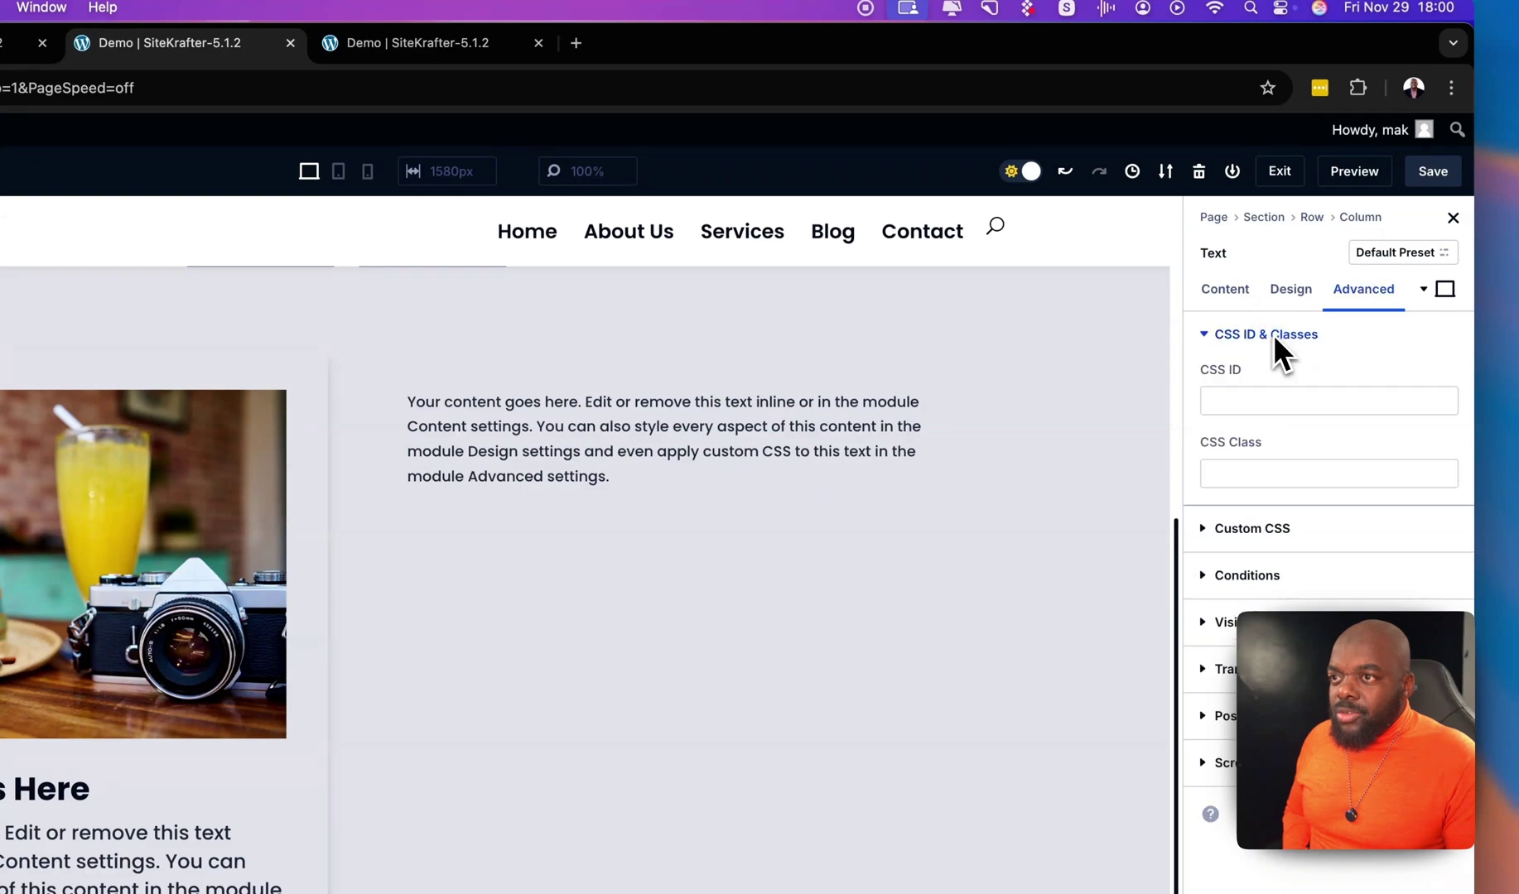
left_click(1235, 474)
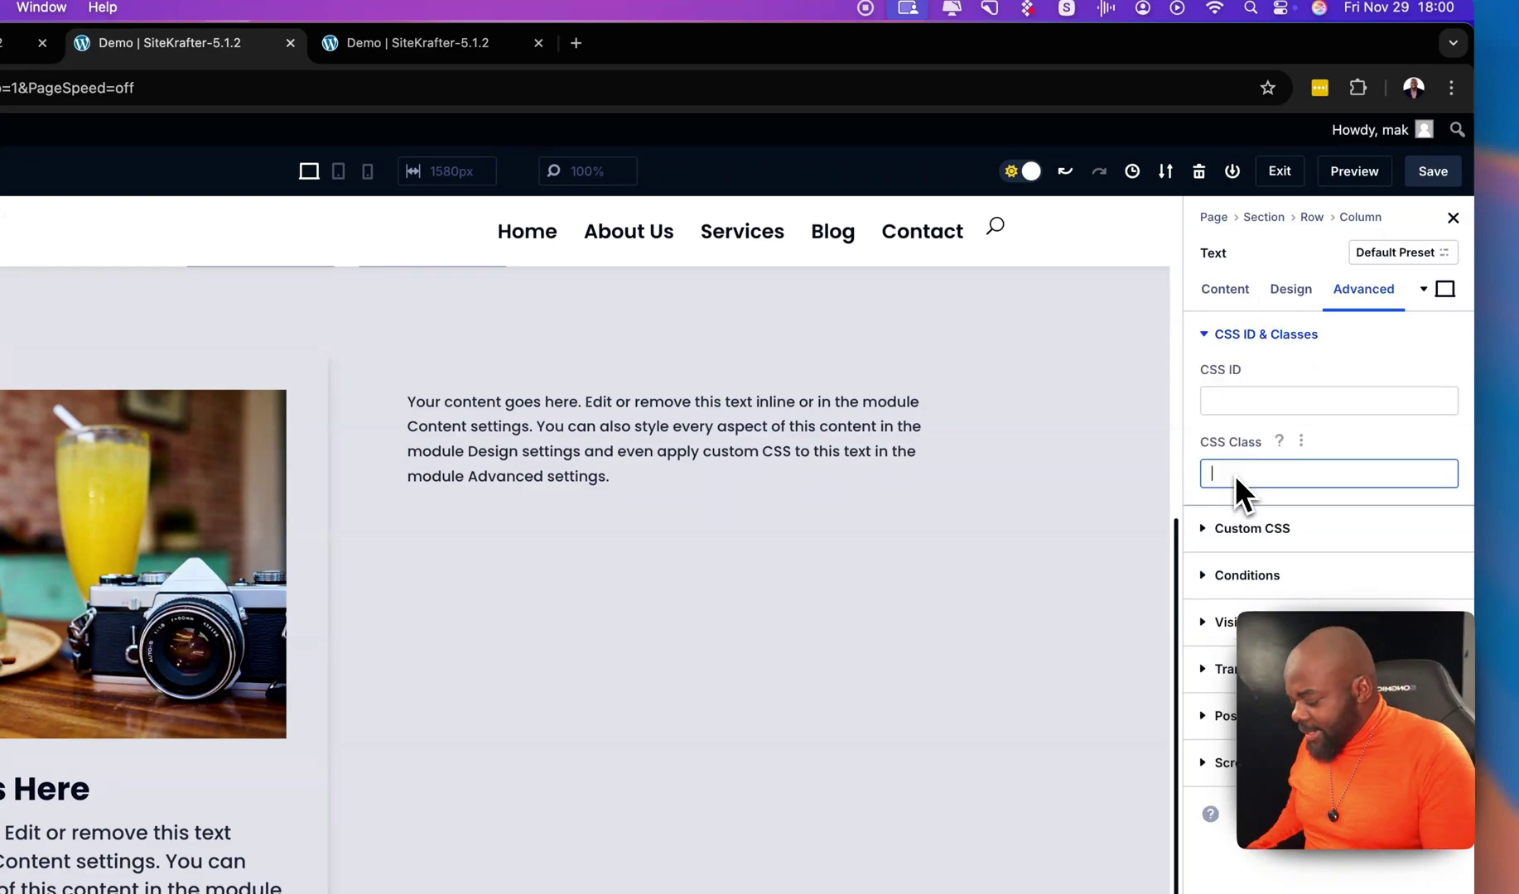
type("sk bg-")
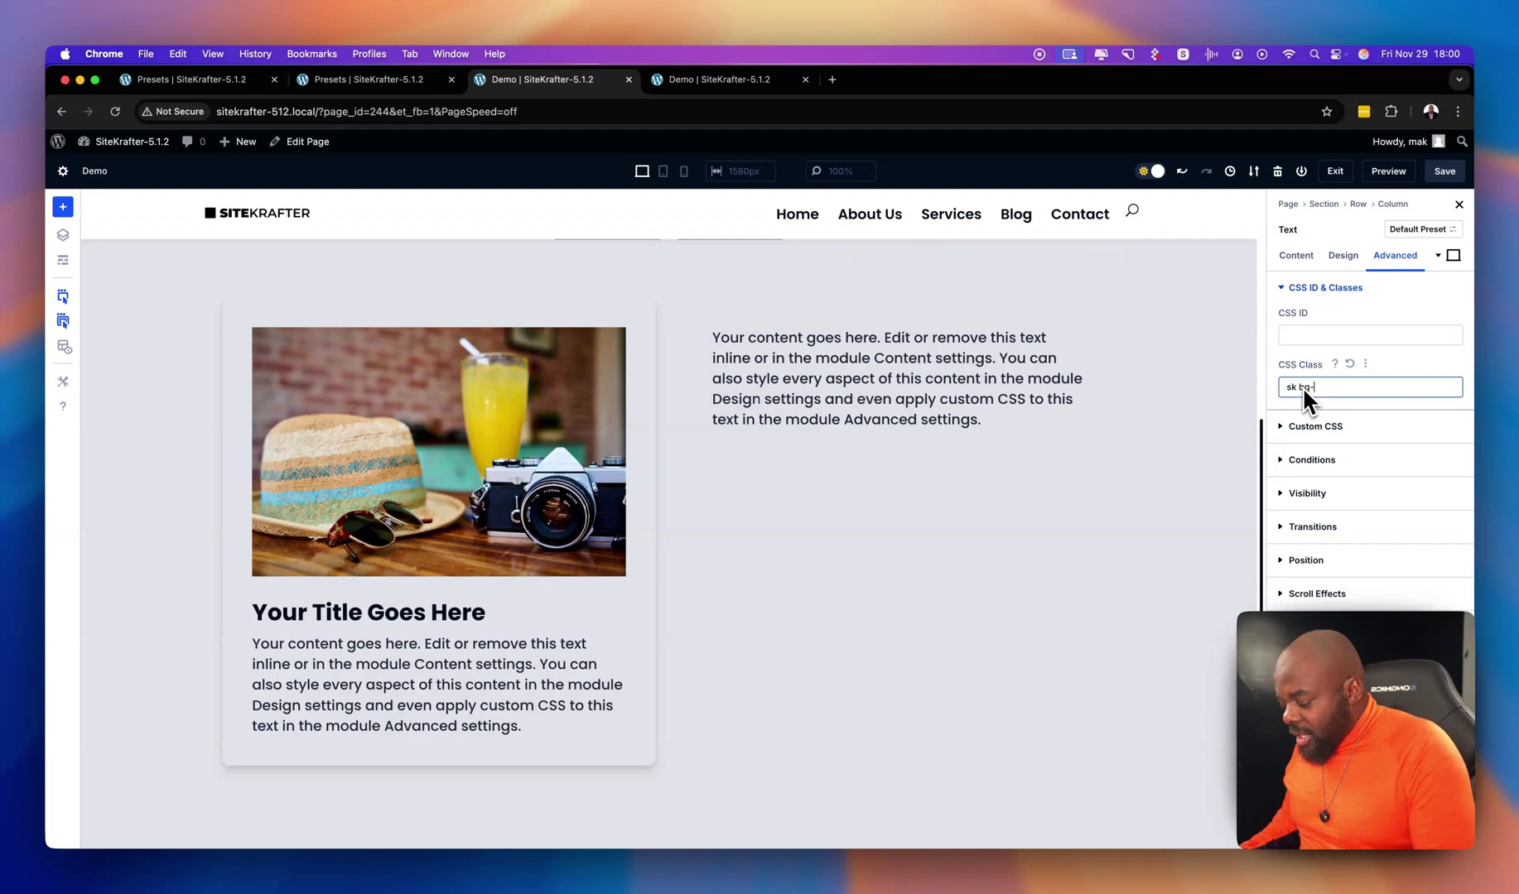
type("ng")
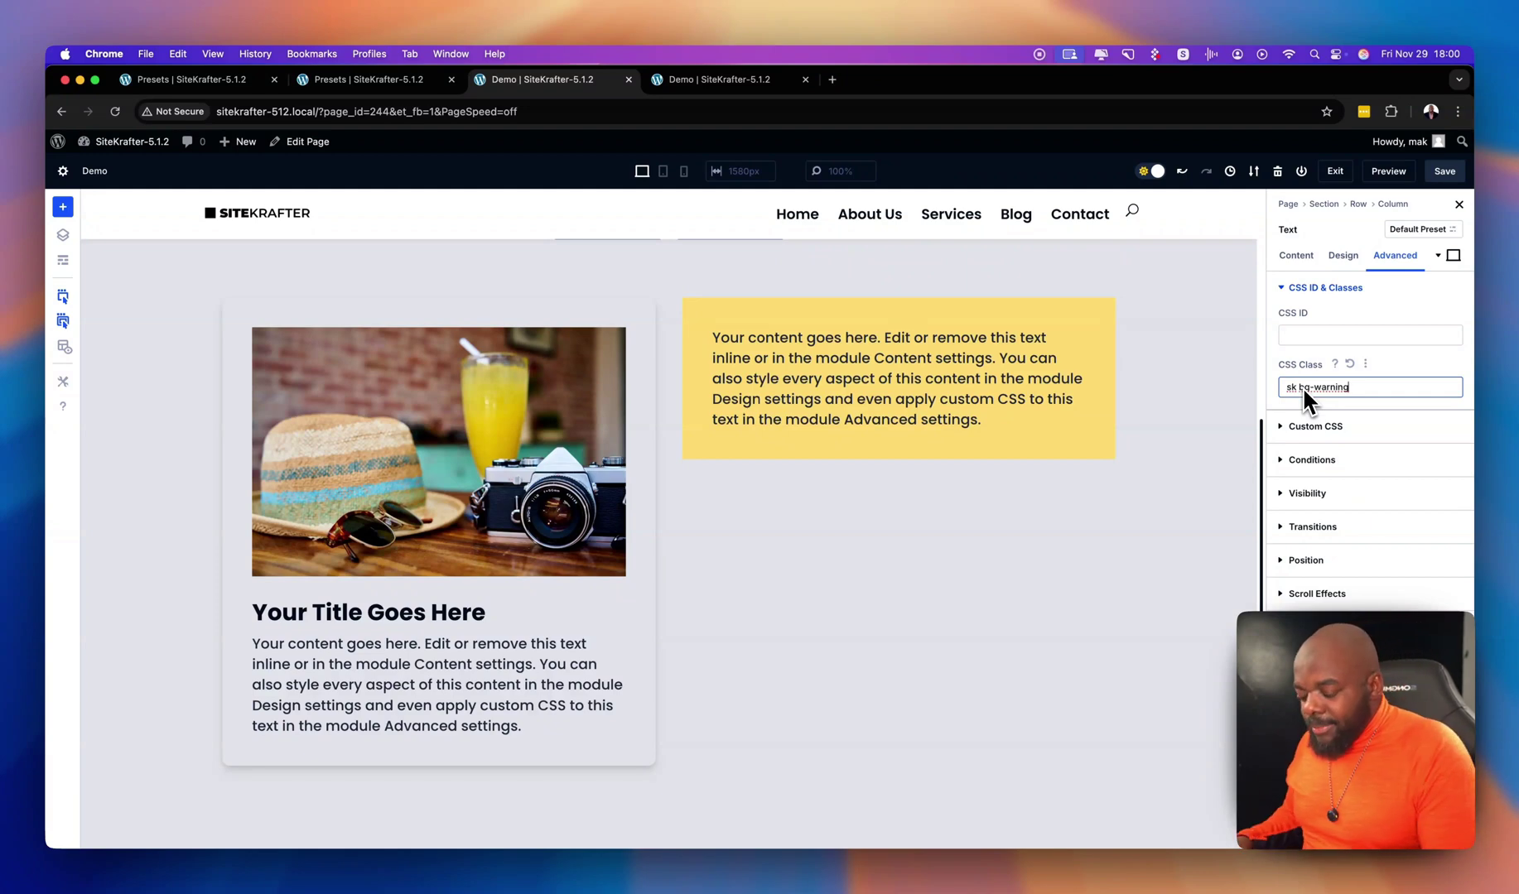
- Replace the Text module's bg-warning class with bg-success and add the class radius-large
key("BackSpace")
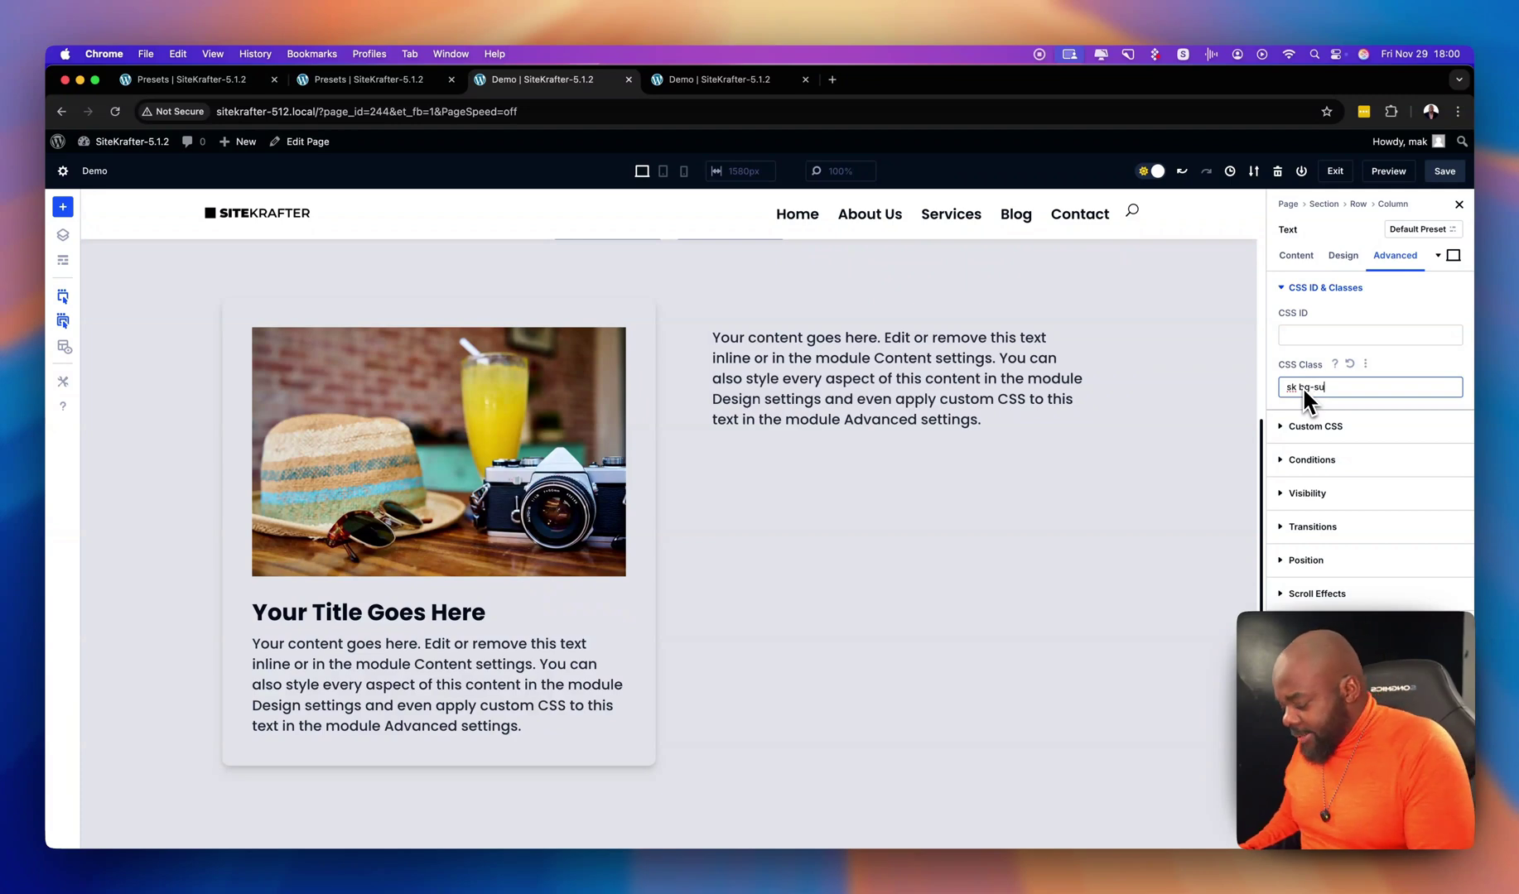
type("success")
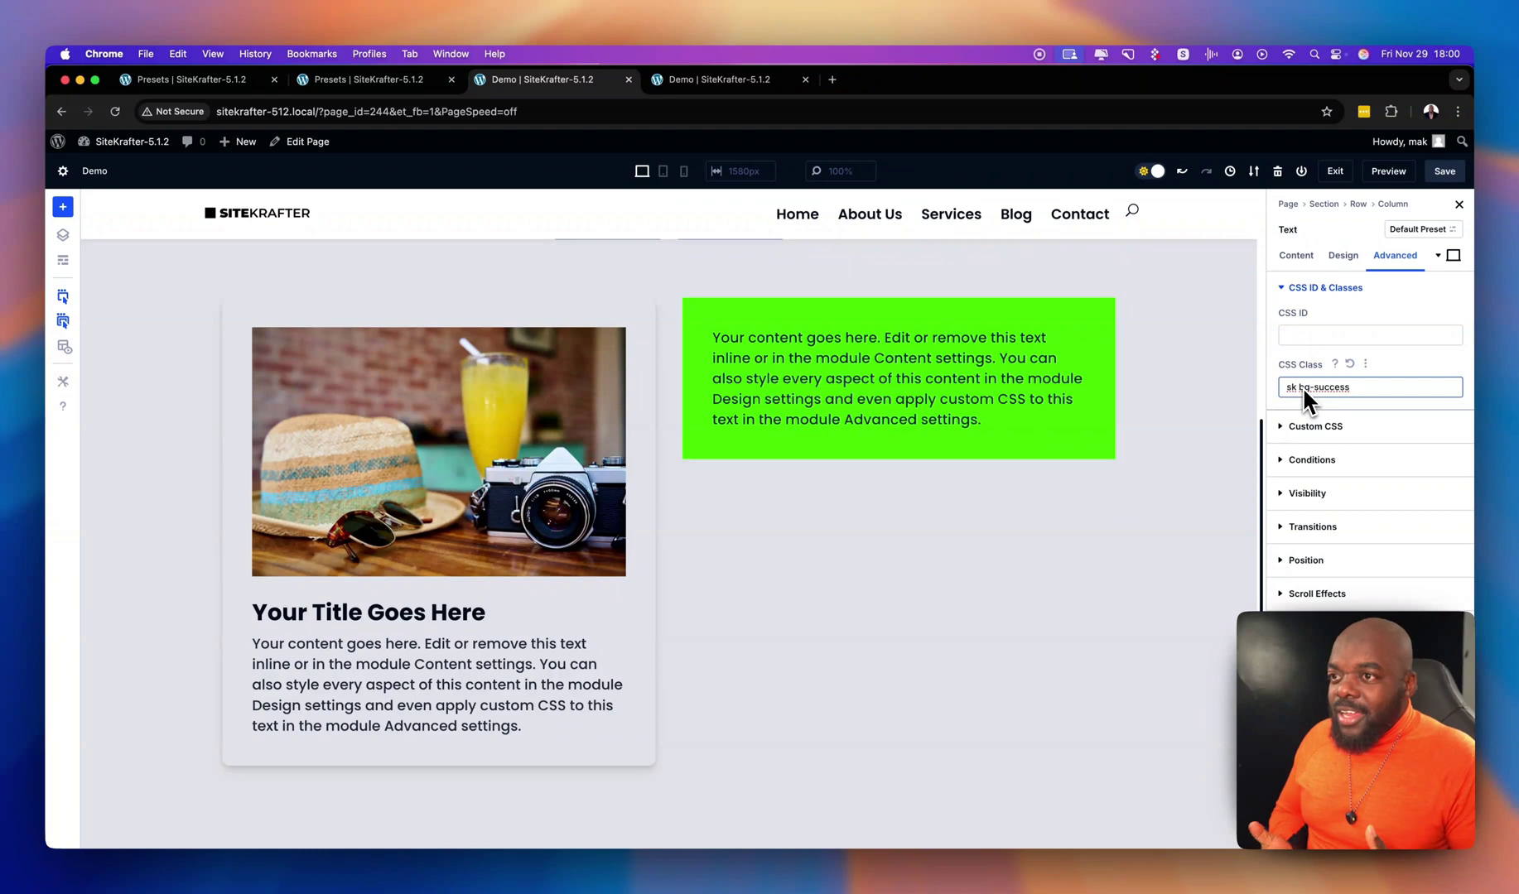
type(" radiu")
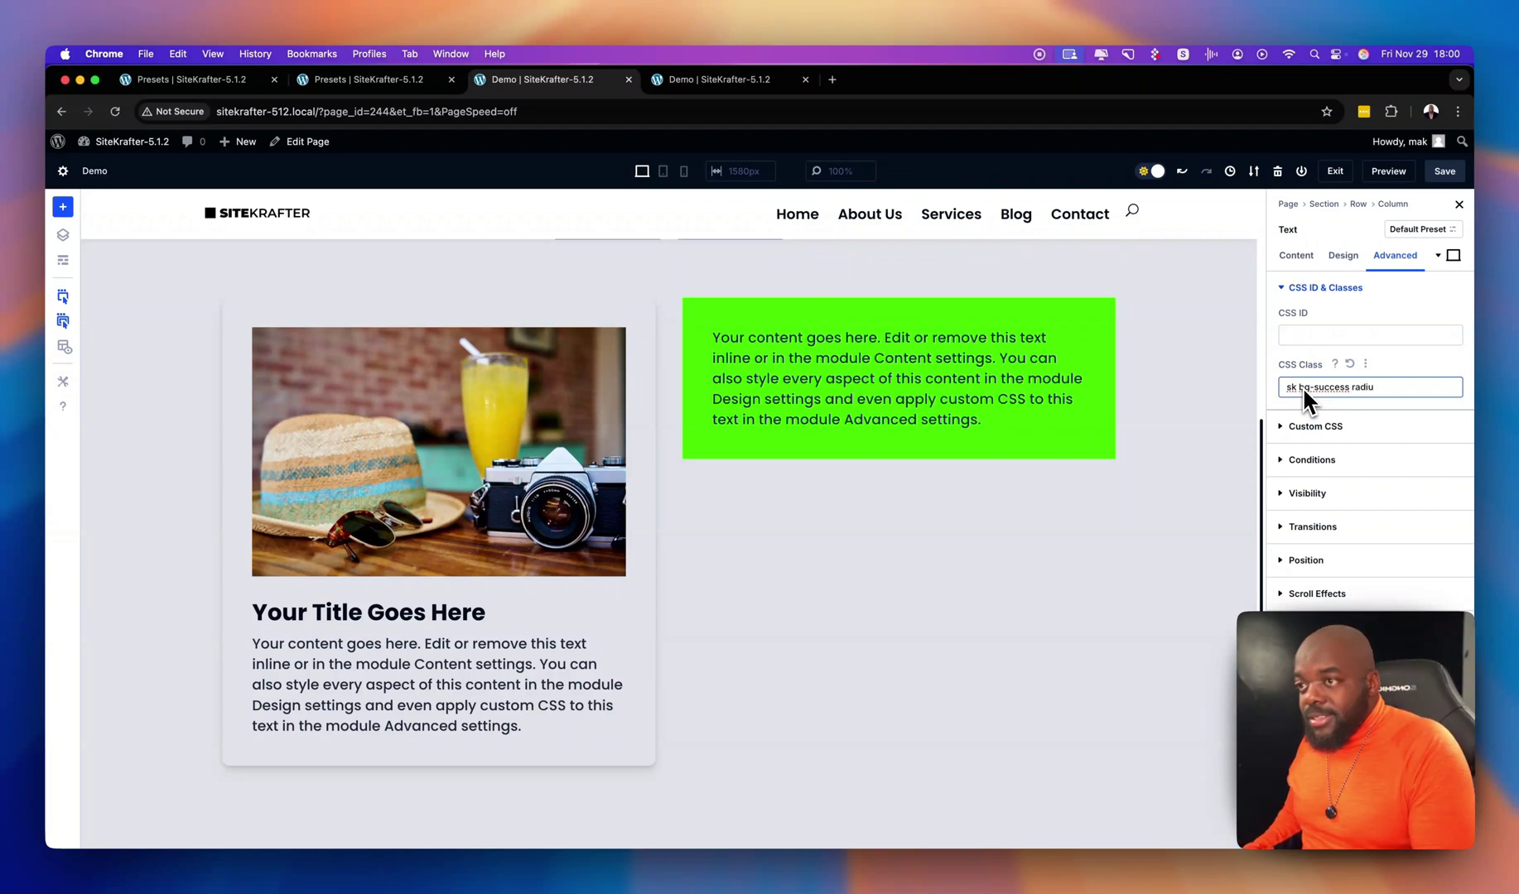
type("s")
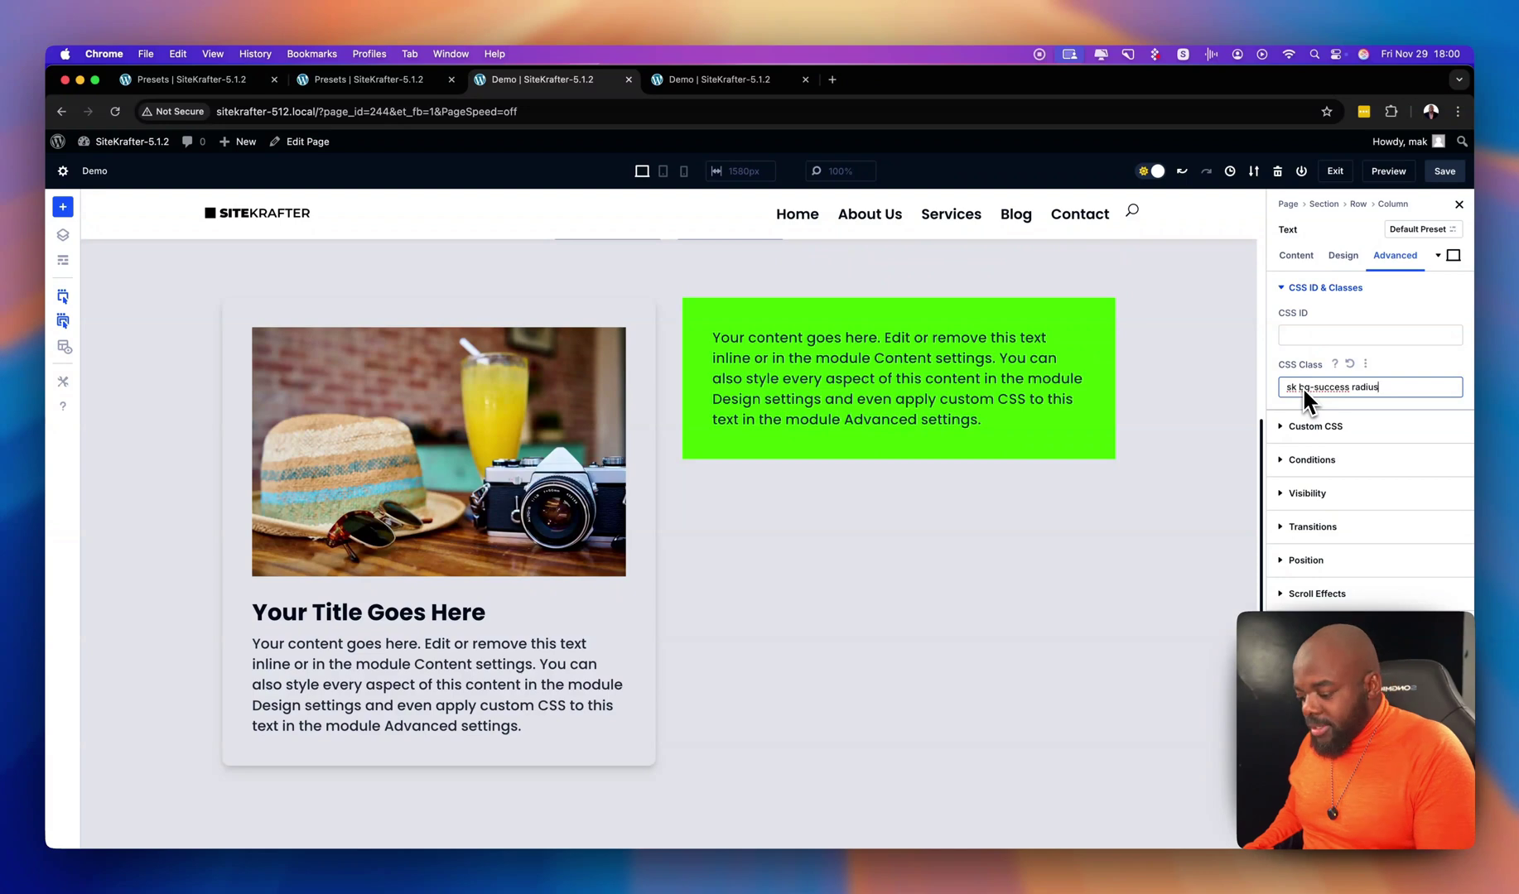
type("-lar")
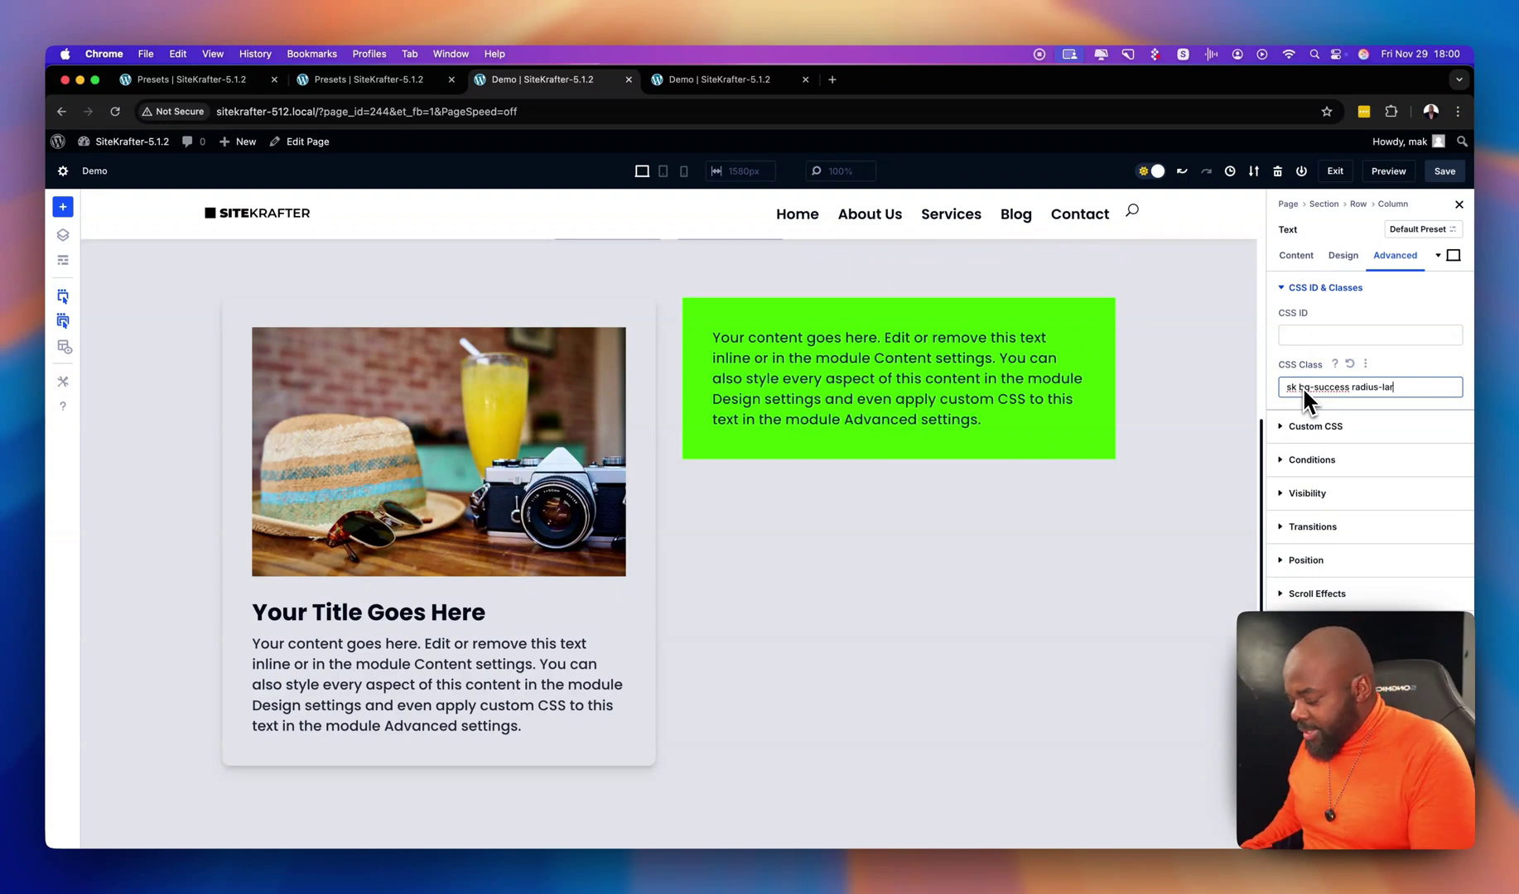
type("ge")
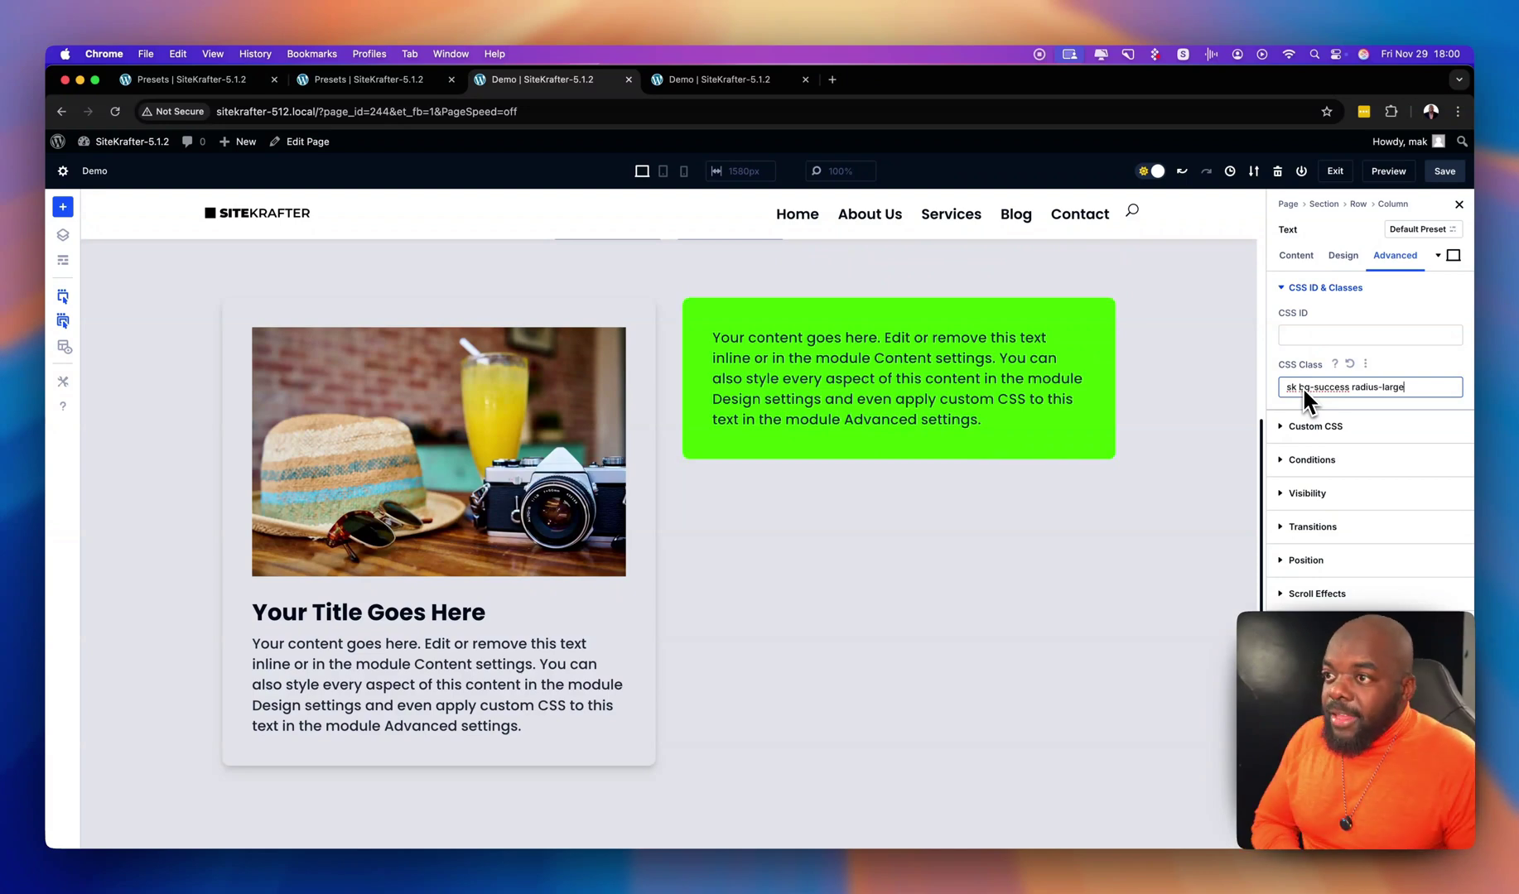